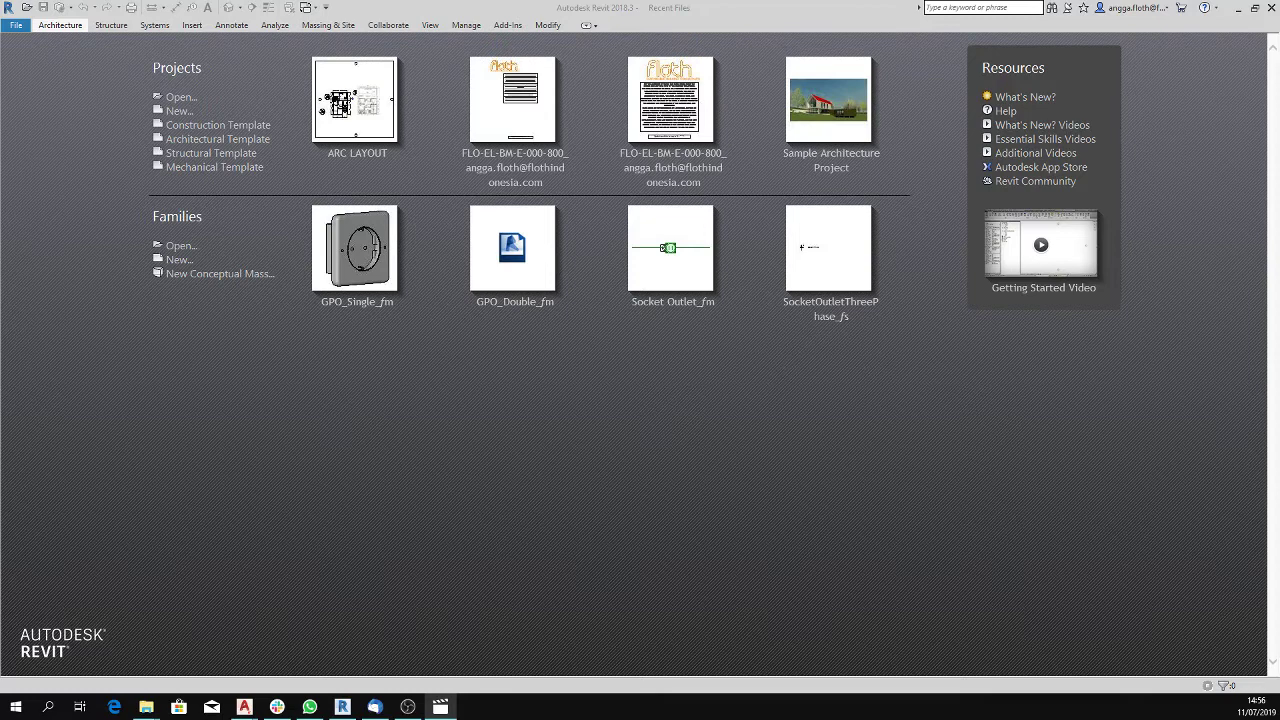
- Create a new family from the Electrical Fixture.rft template in the English_I folder
{"action": "left_click", "coordinate": [915, 461]}
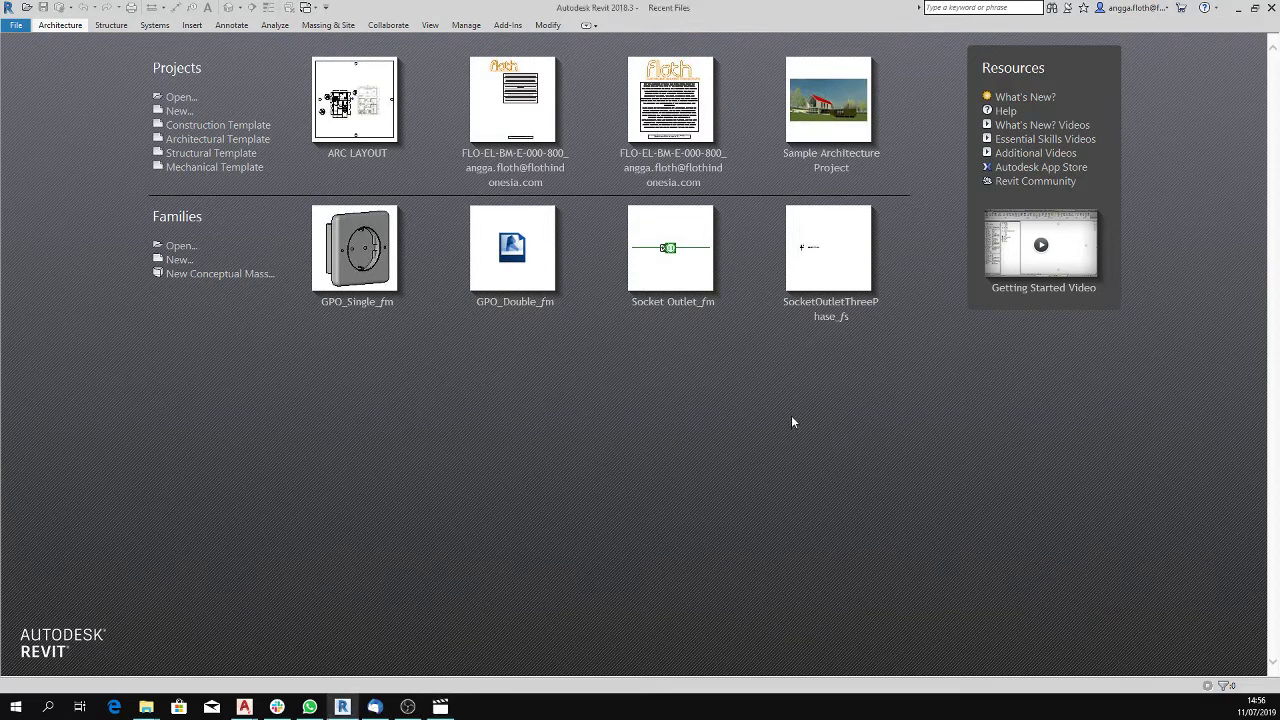
{"action": "left_click", "coordinate": [15, 25]}
{"action": "mouse_move", "coordinate": [45, 76]}
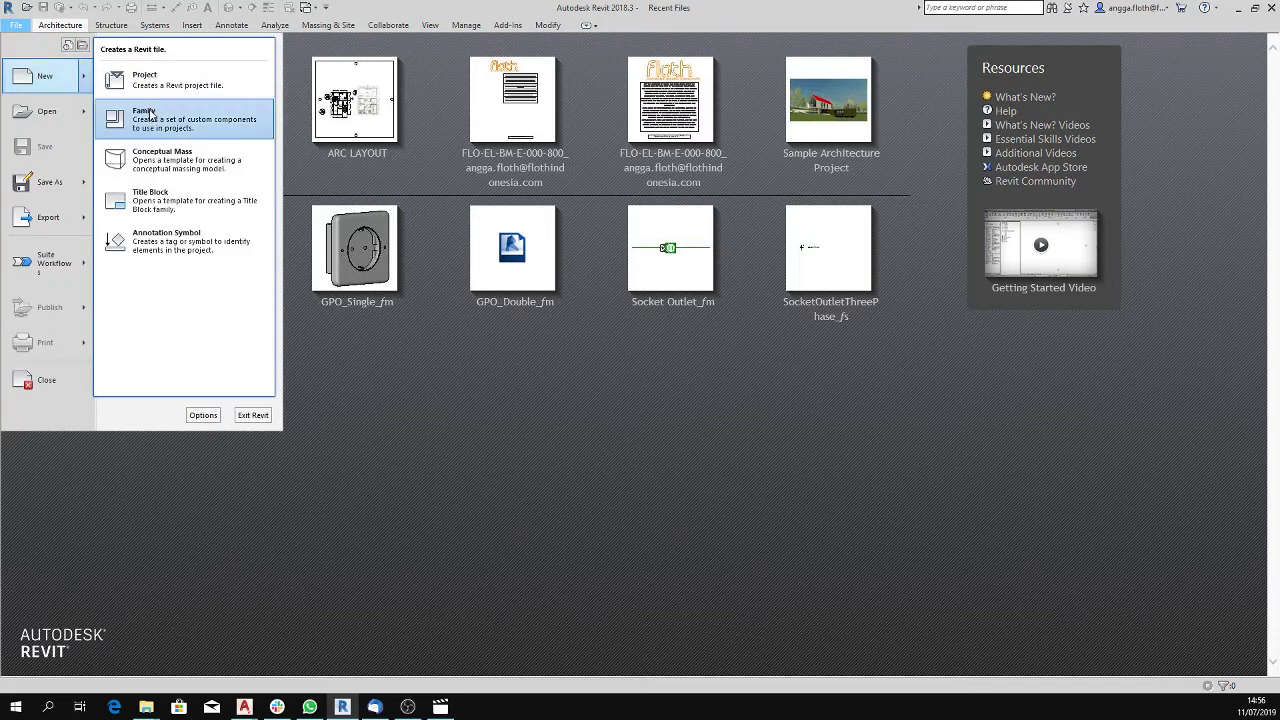
{"action": "left_click", "coordinate": [150, 117]}
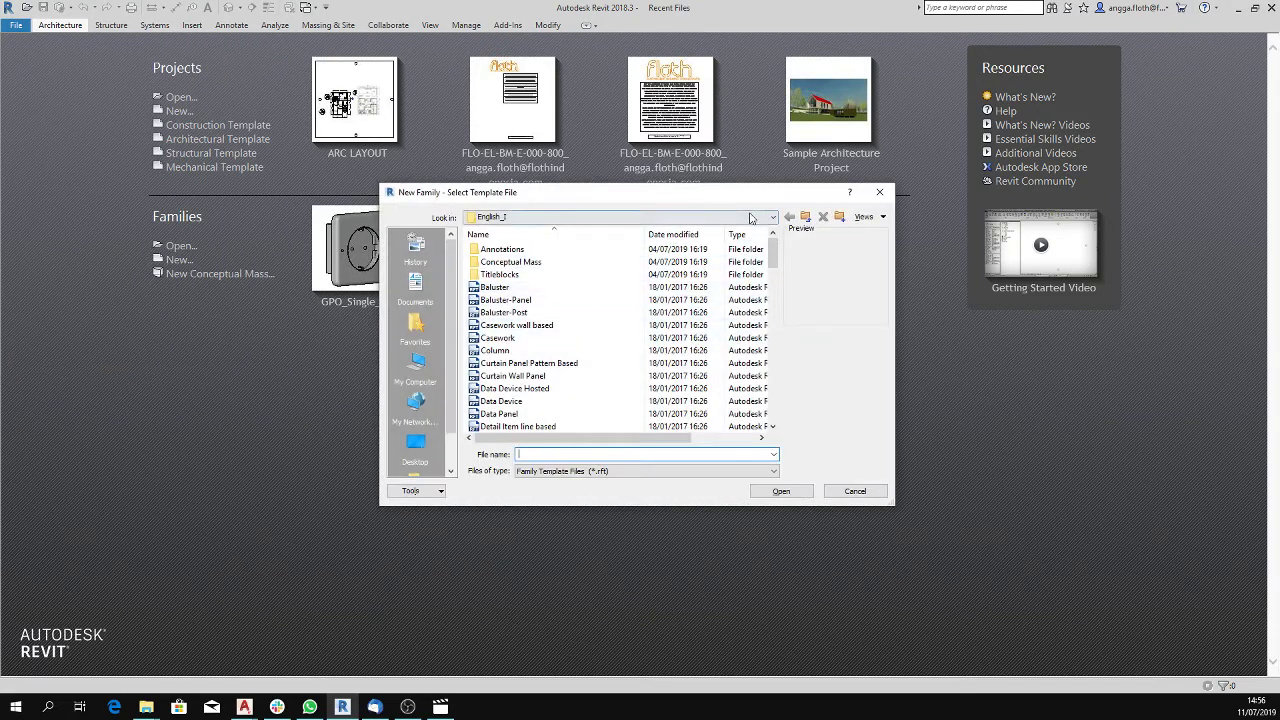
{"action": "left_click", "coordinate": [752, 217]}
{"action": "left_click", "coordinate": [752, 217]}
{"action": "left_click_drag", "start_coordinate": [773, 252], "coordinate": [770, 299]}
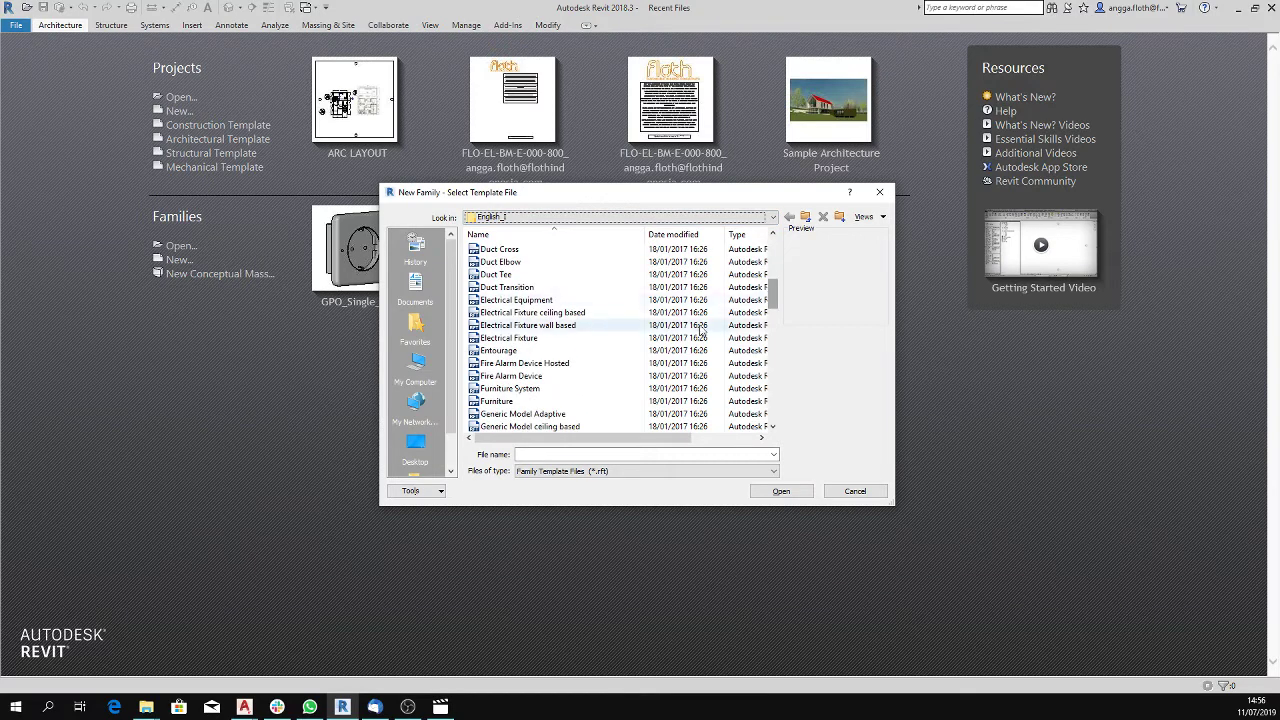
{"action": "left_click", "coordinate": [508, 338]}
{"action": "left_click", "coordinate": [782, 491]}
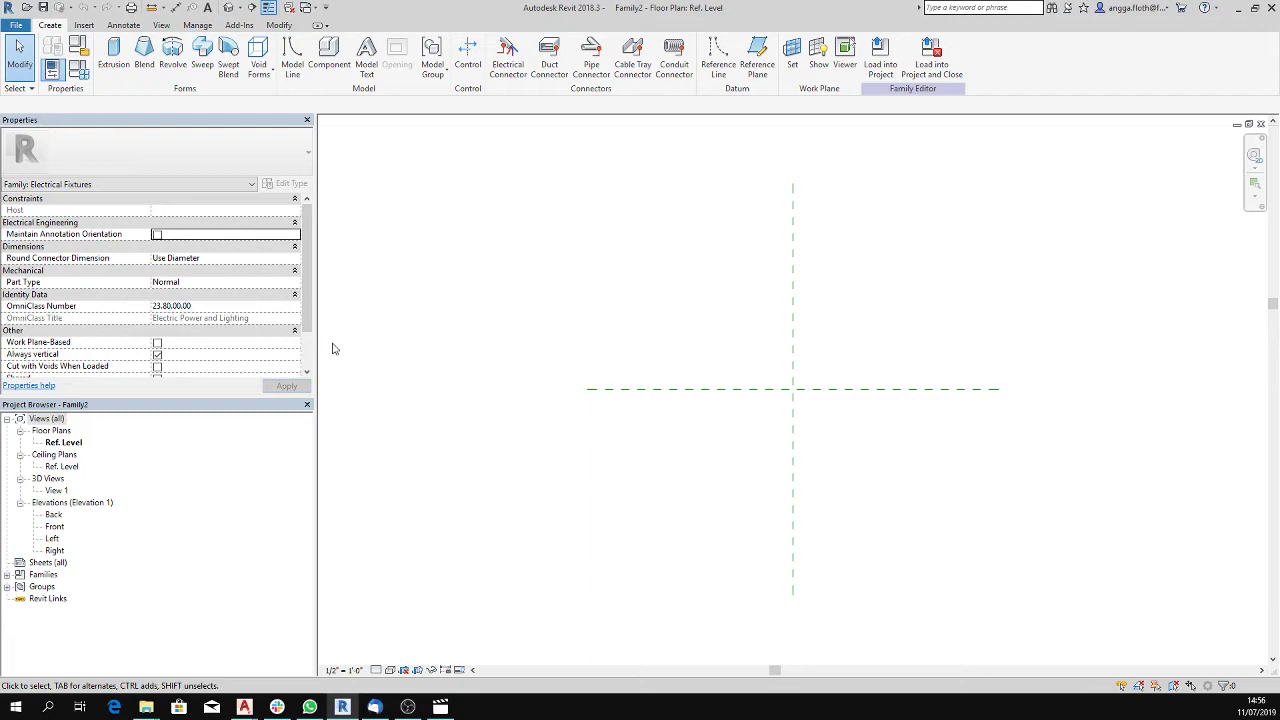
- Load GPO_Single_fm and GPO_Double_fm from the Socket Outlet folder into Family2
{"action": "left_click", "coordinate": [84, 25]}
{"action": "left_click", "coordinate": [494, 65]}
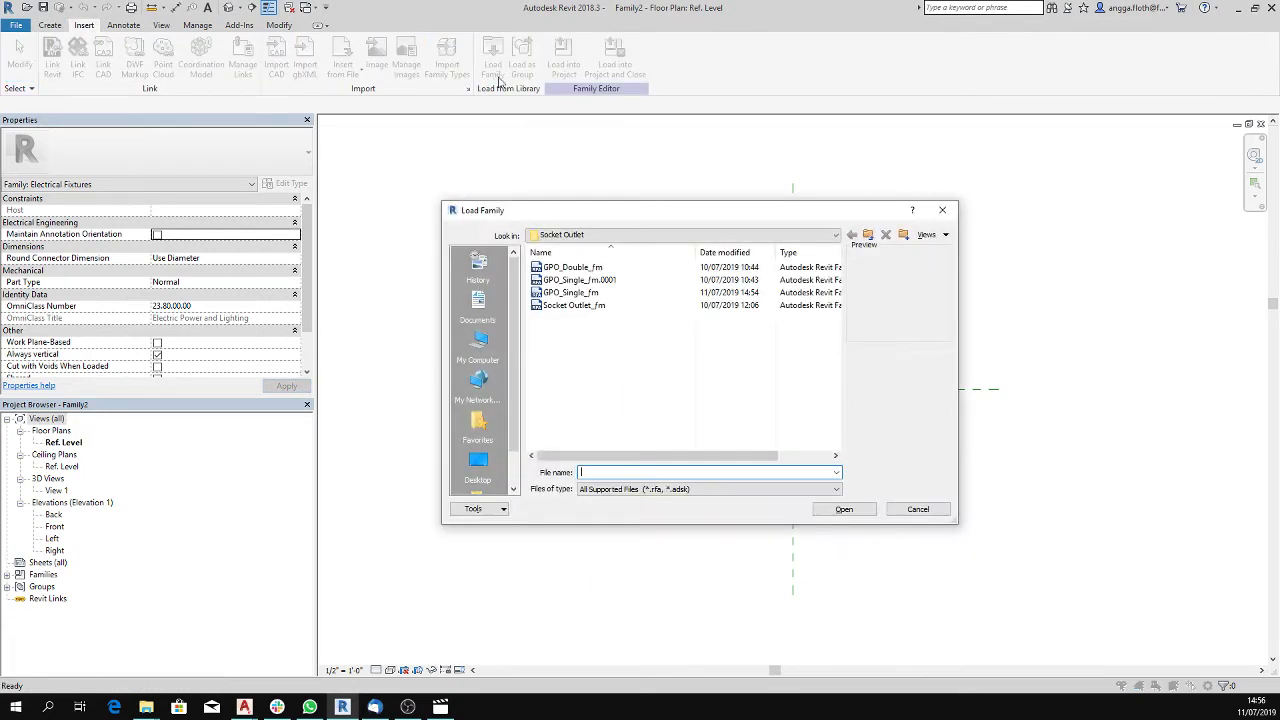
{"action": "left_click", "coordinate": [578, 292]}
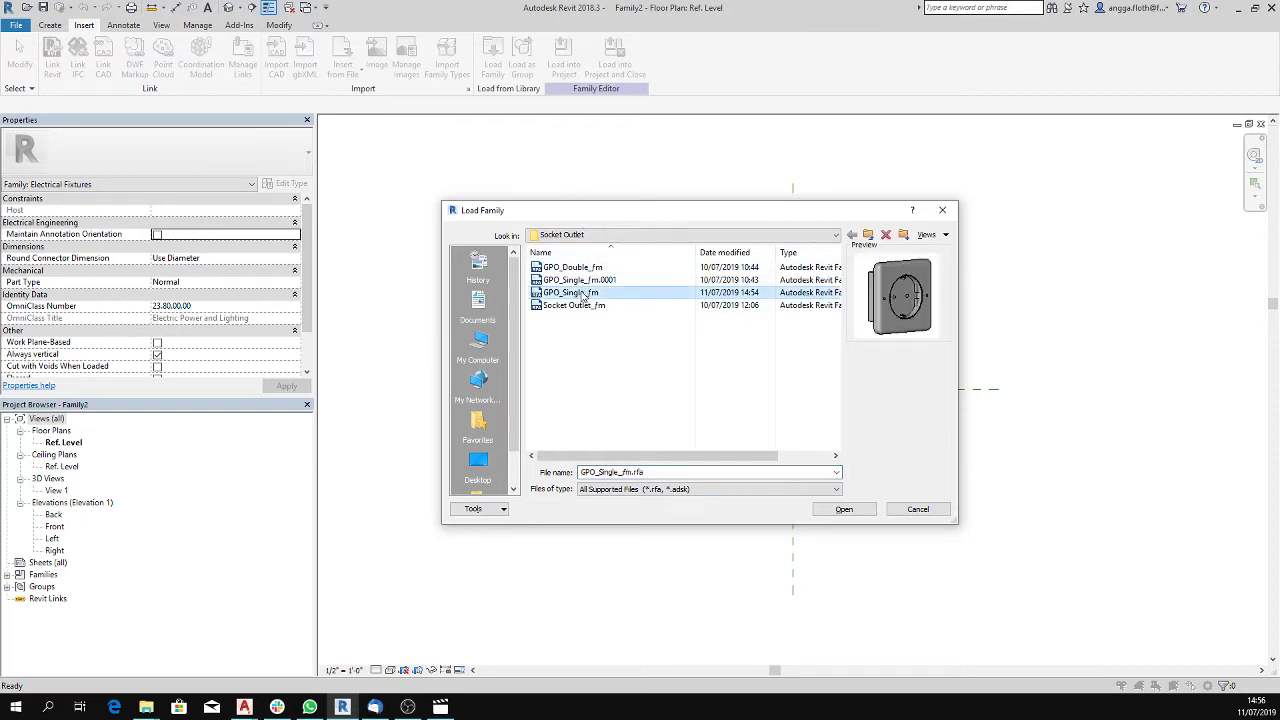
{"action": "left_click", "coordinate": [572, 267], "text": "ctrl"}
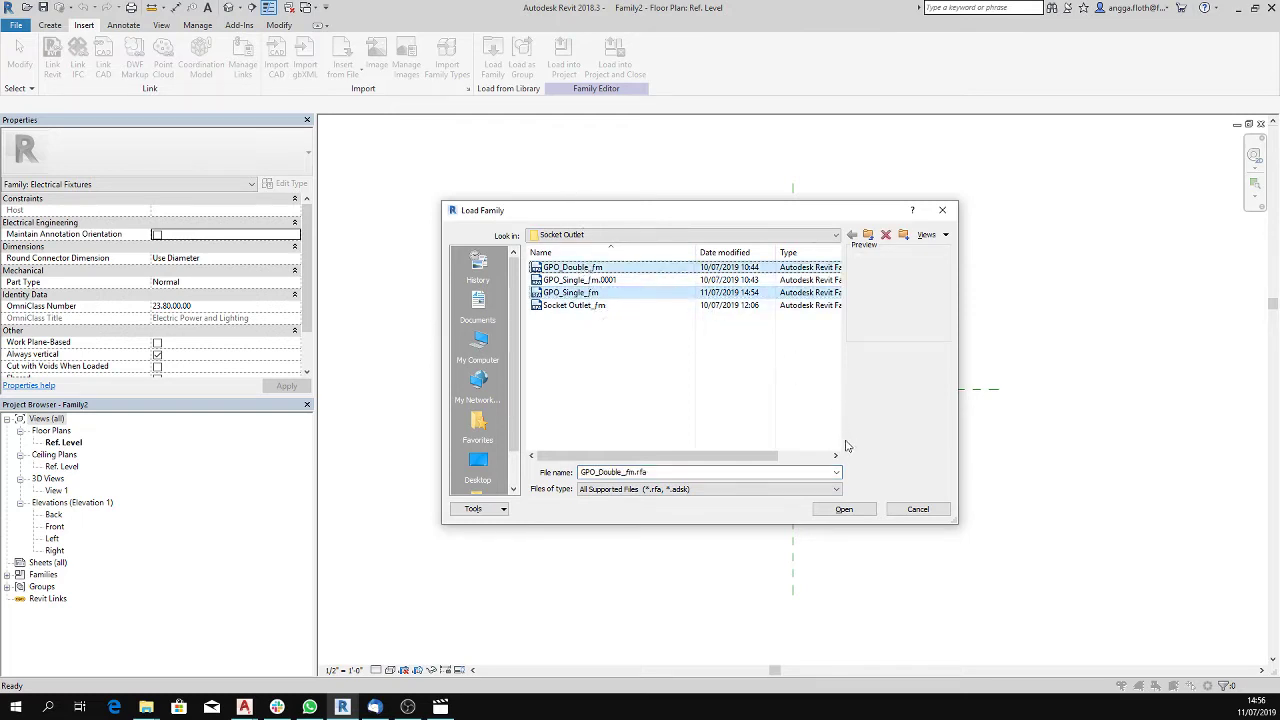
{"action": "left_click", "coordinate": [866, 510]}
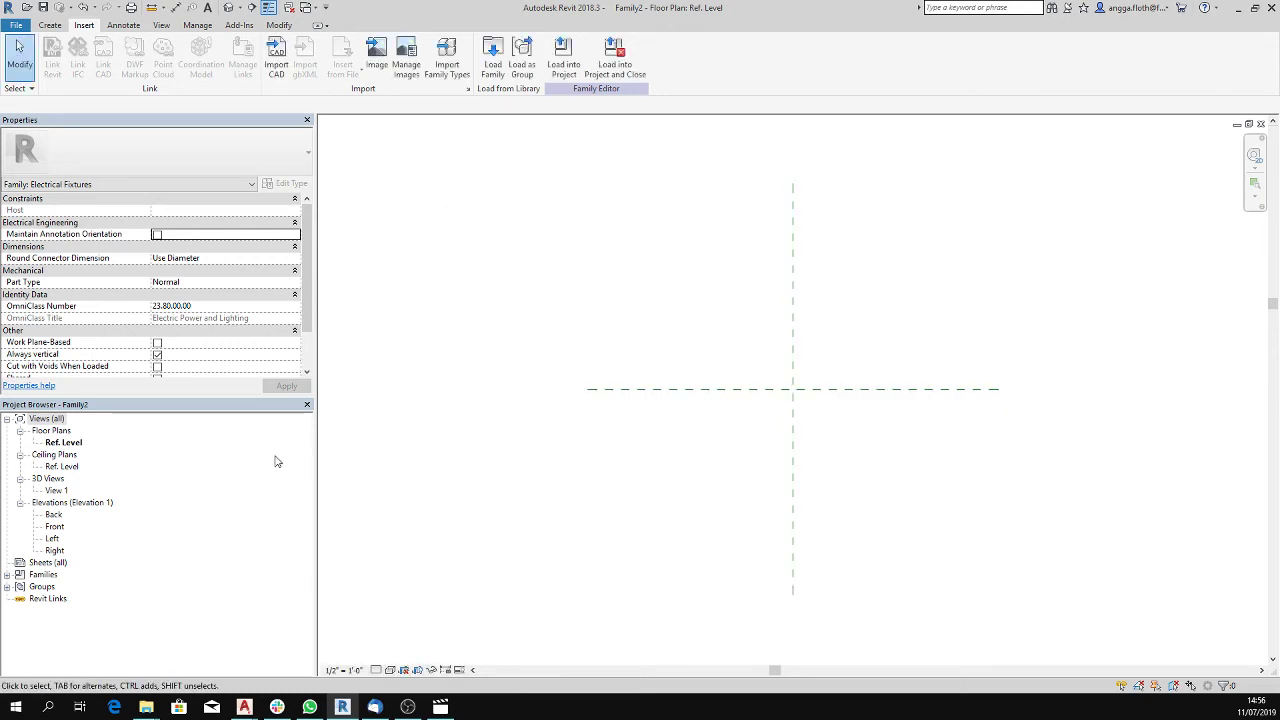
- Place the GPO_Double_fm and GPO_Single_fm socket models into the Ref. Level plan
{"action": "left_click", "coordinate": [7, 576]}
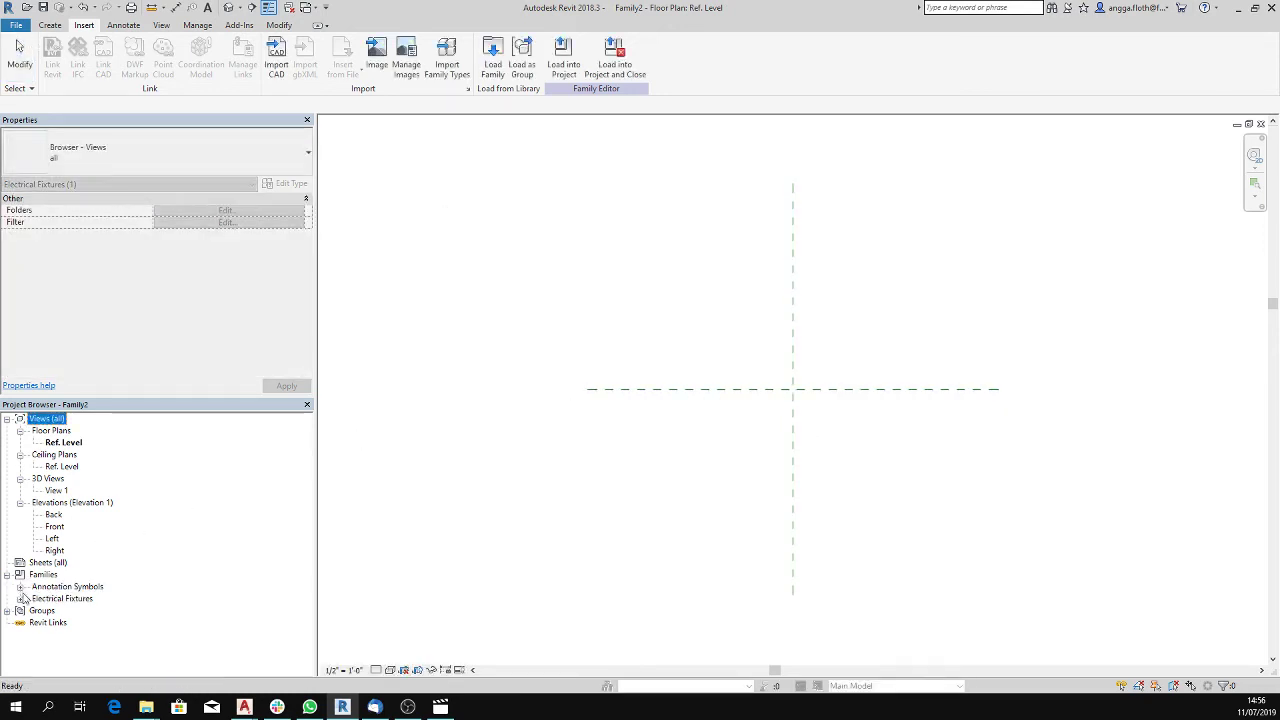
{"action": "left_click", "coordinate": [20, 599]}
{"action": "left_click", "coordinate": [34, 611]}
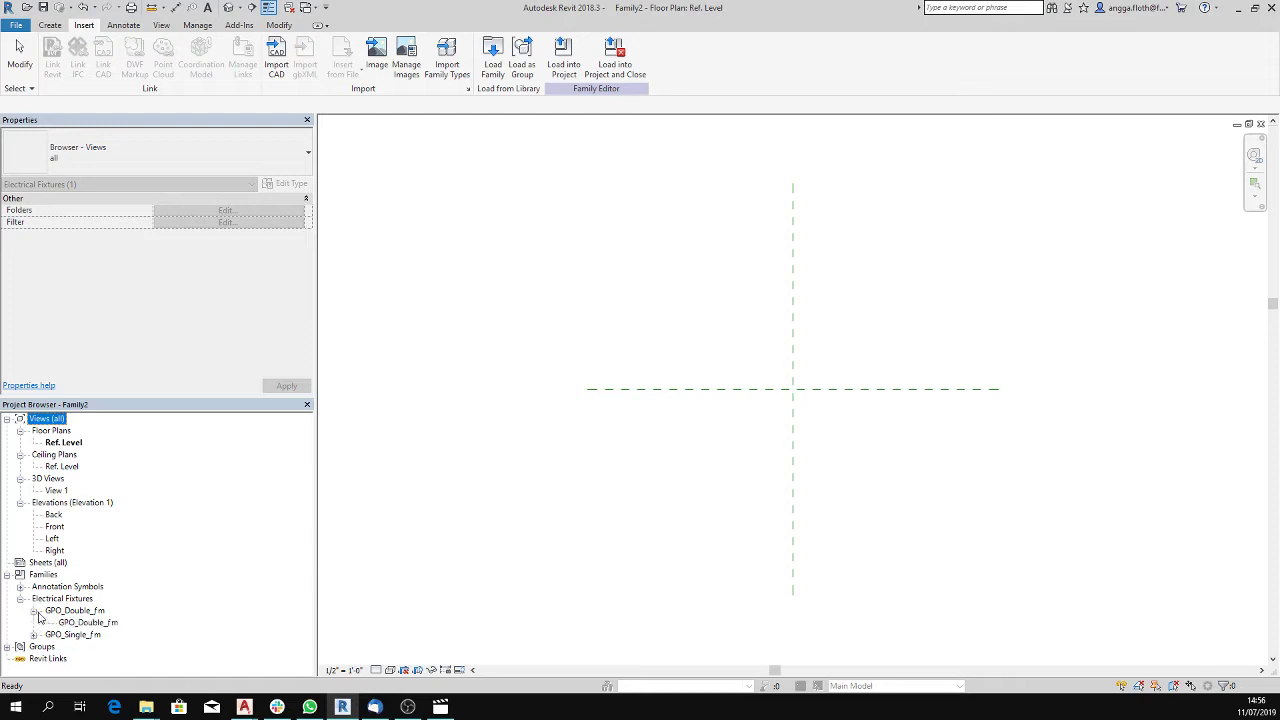
{"action": "left_click_drag", "start_coordinate": [79, 624], "coordinate": [788, 383]}
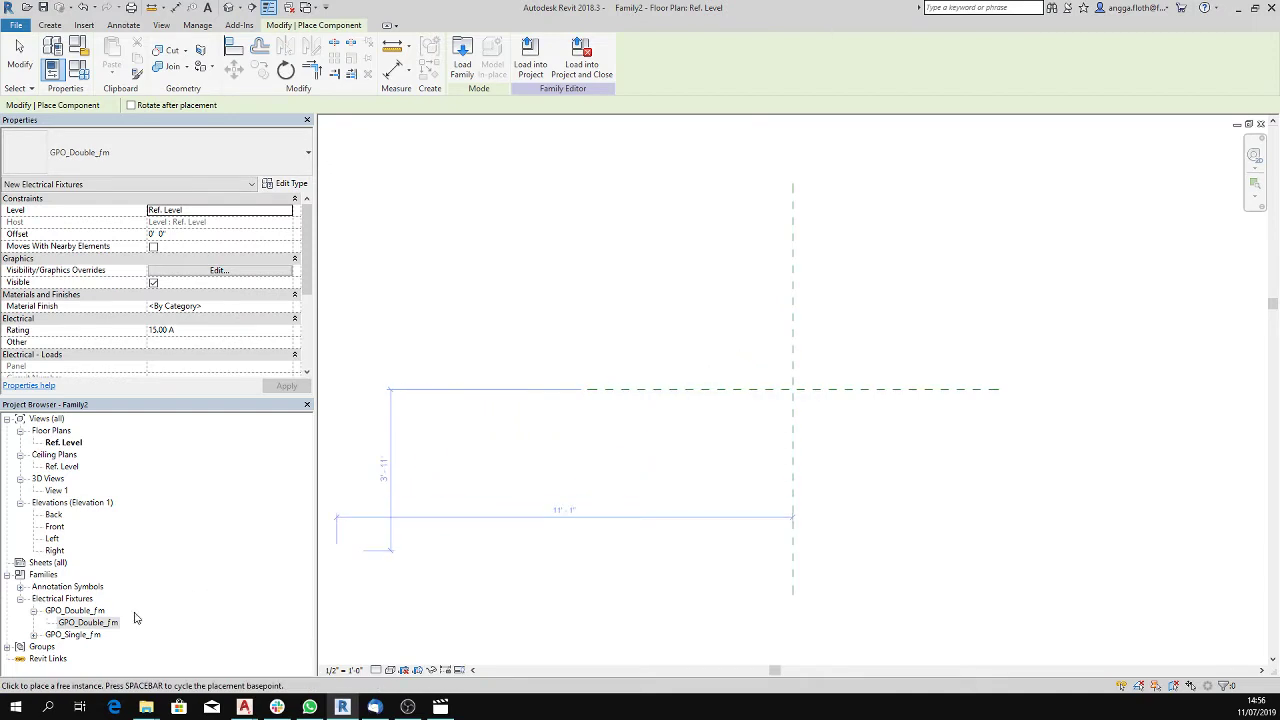
{"action": "key", "text": "Escape"}
{"action": "left_click", "coordinate": [33, 634]}
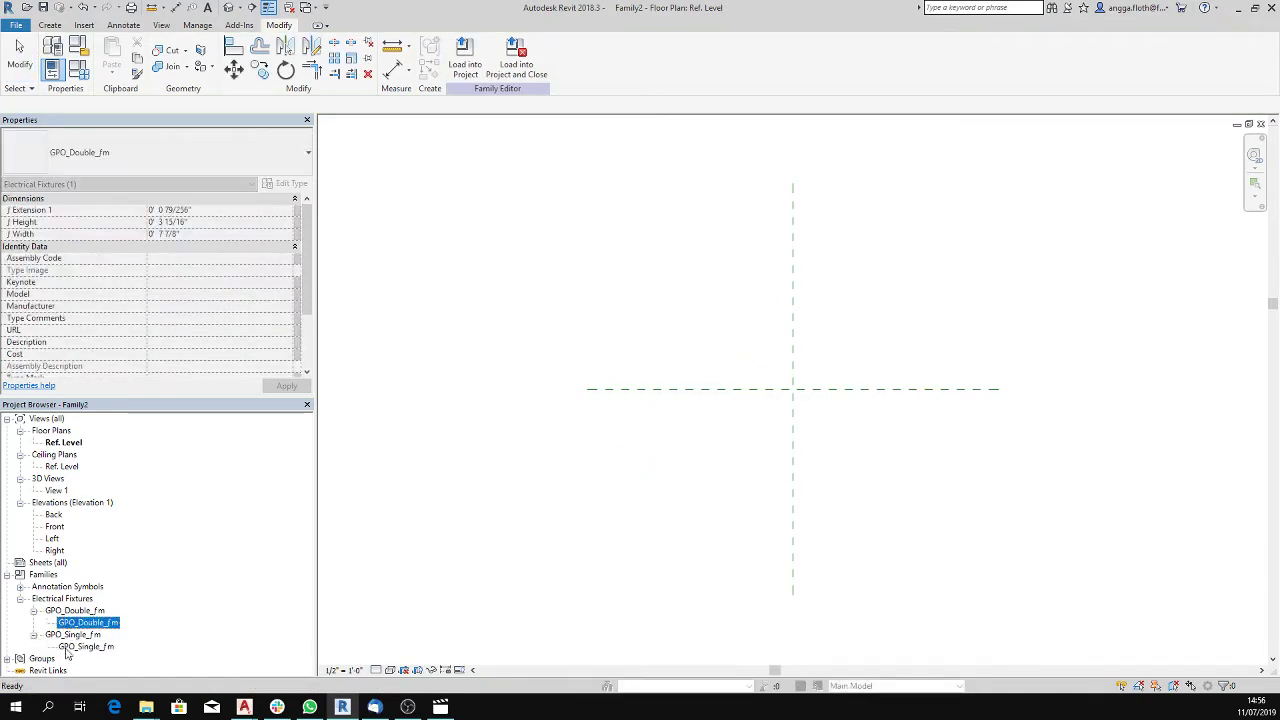
{"action": "left_click", "coordinate": [82, 647]}
{"action": "left_click_drag", "start_coordinate": [616, 488], "coordinate": [630, 480]}
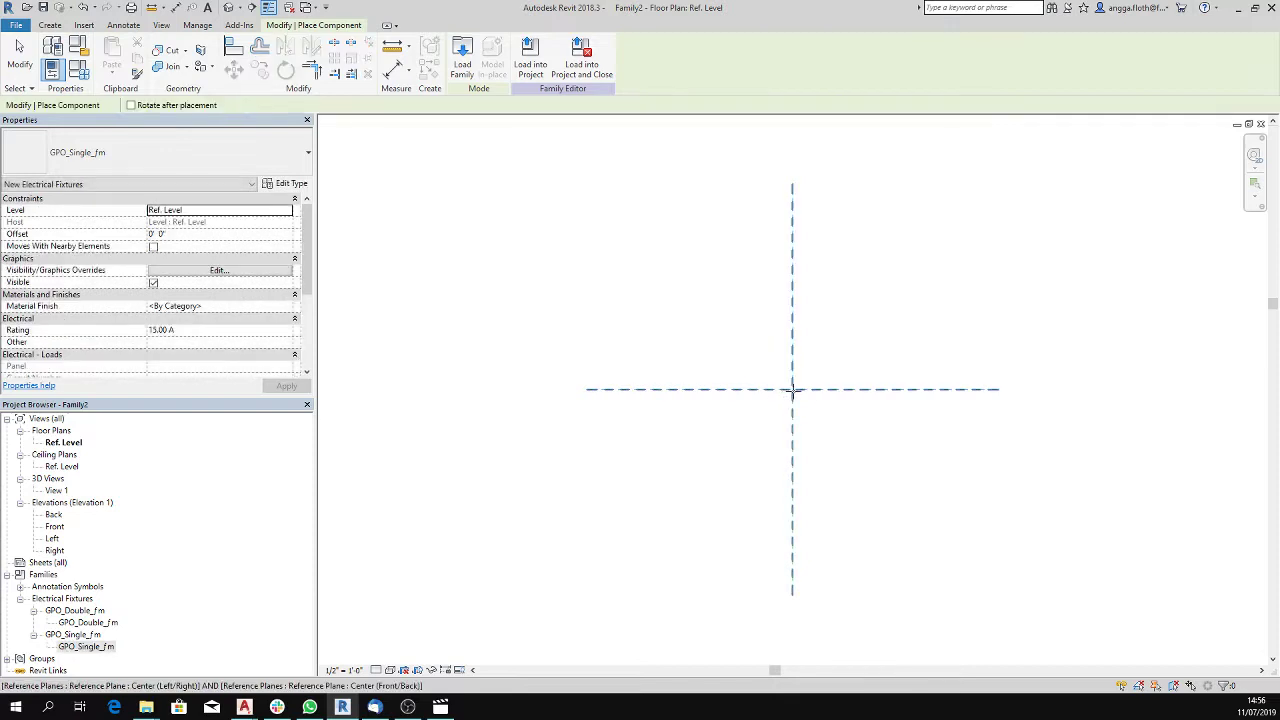
{"action": "key", "text": "Escape"}
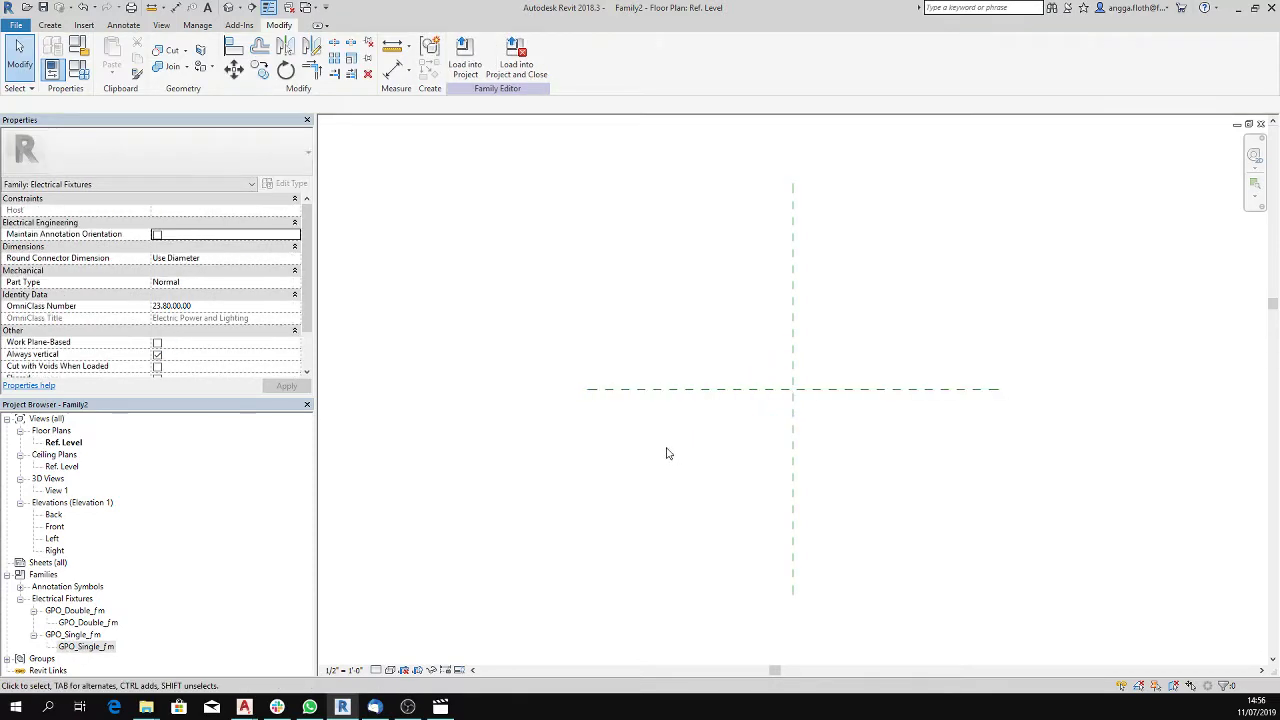
- Orbit the socket plate in 3D View 1, then return to the Ref. Level plan
{"action": "double_click", "coordinate": [56, 490]}
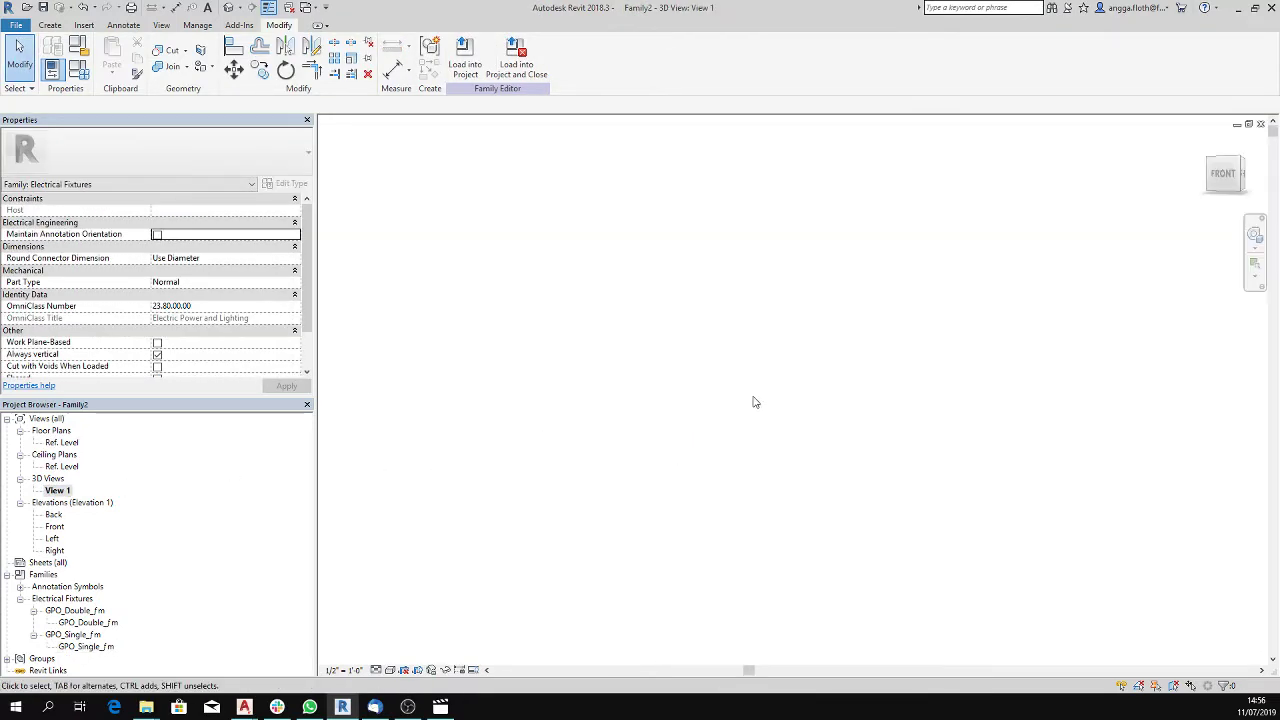
{"action": "scroll", "coordinate": [774, 400], "scroll_direction": "down", "scroll_amount": 4}
{"action": "mouse_move", "coordinate": [808, 428]}
{"action": "middle_mouse_down", "text": "shift"}
{"action": "mouse_move", "coordinate": [484, 458]}
{"action": "mouse_move", "coordinate": [792, 402]}
{"action": "middle_mouse_up", "text": "shift"}
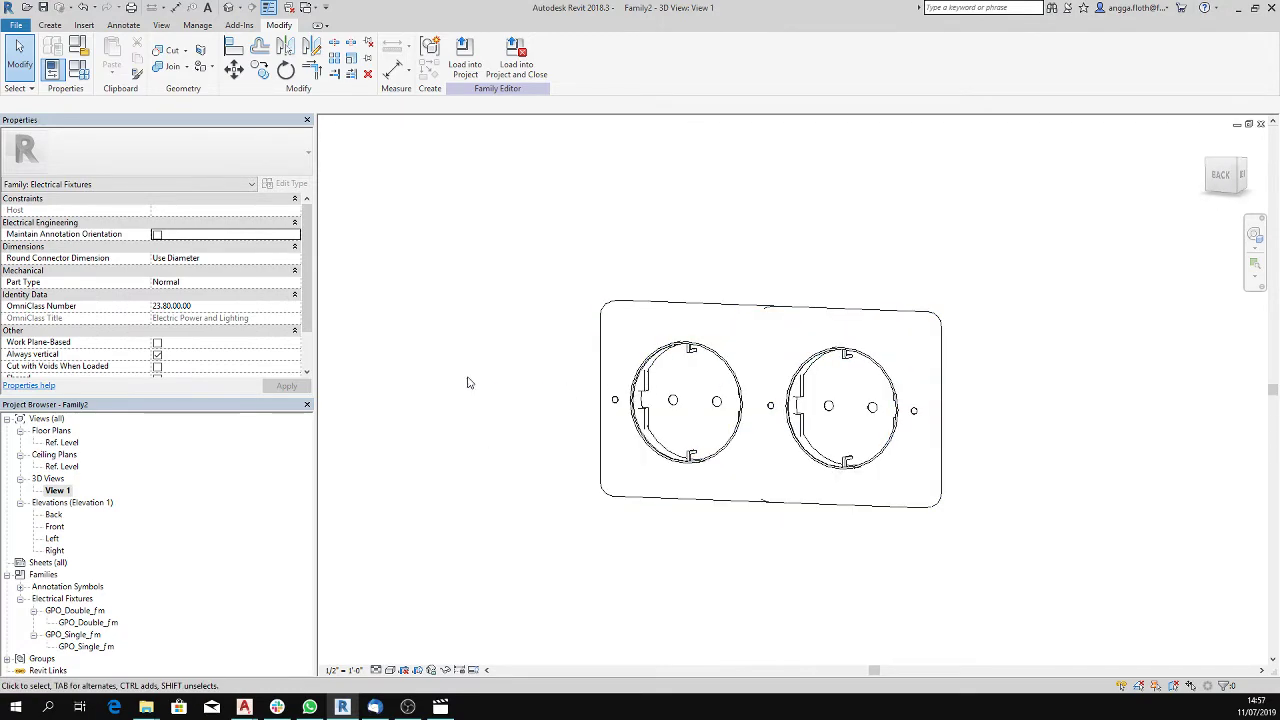
{"action": "middle_click_drag", "start_coordinate": [470, 383], "coordinate": [574, 385], "text": "shift"}
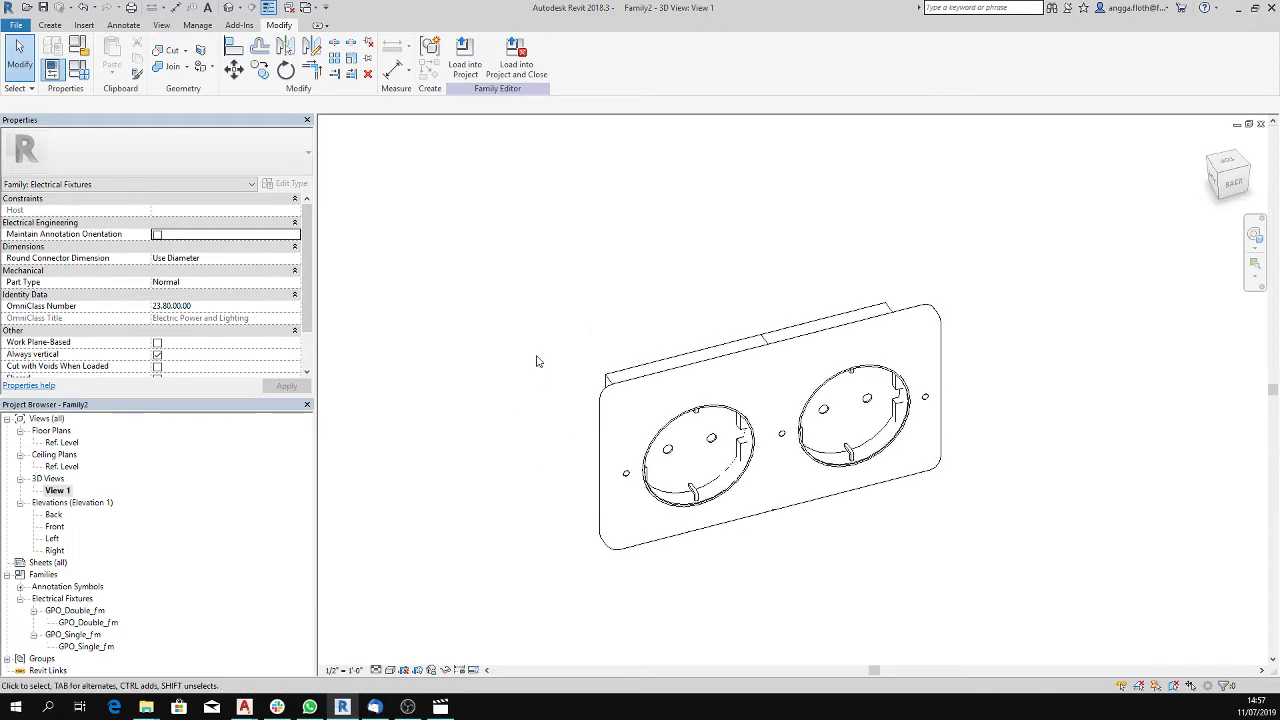
{"action": "double_click", "coordinate": [62, 442]}
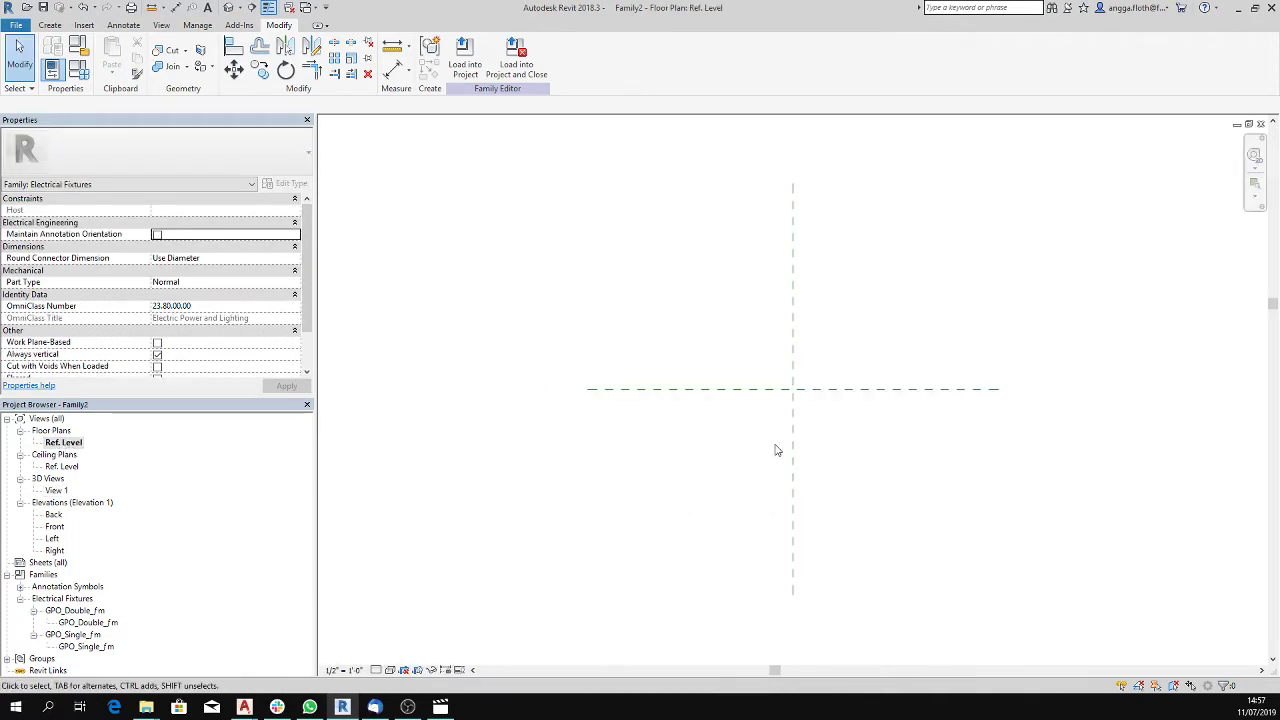
{"action": "scroll", "coordinate": [826, 392], "scroll_direction": "up", "scroll_amount": 3}
{"action": "middle_click_drag", "start_coordinate": [823, 371], "coordinate": [757, 394]}
- Load SocketOutletDouble, DoublePhase, Single, SinglePhase and ThreePhase _fs families from PROJECT 2
{"action": "left_click", "coordinate": [84, 26]}
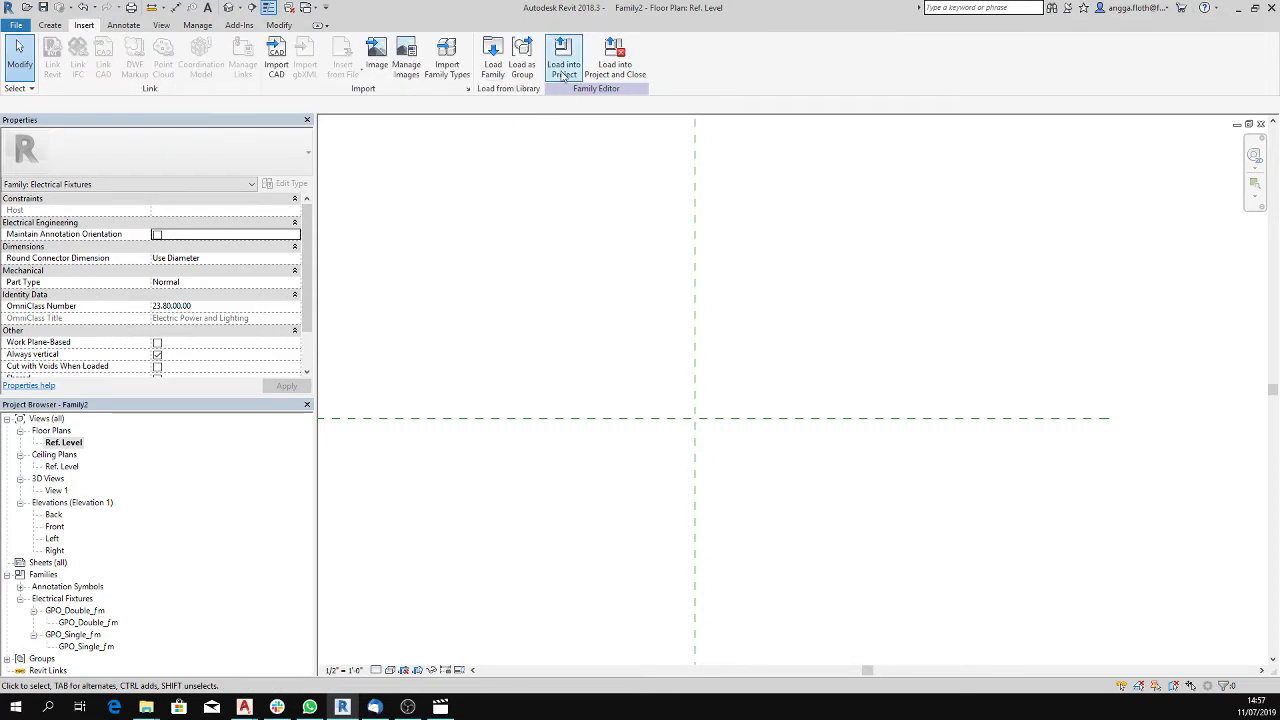
{"action": "left_click", "coordinate": [492, 62]}
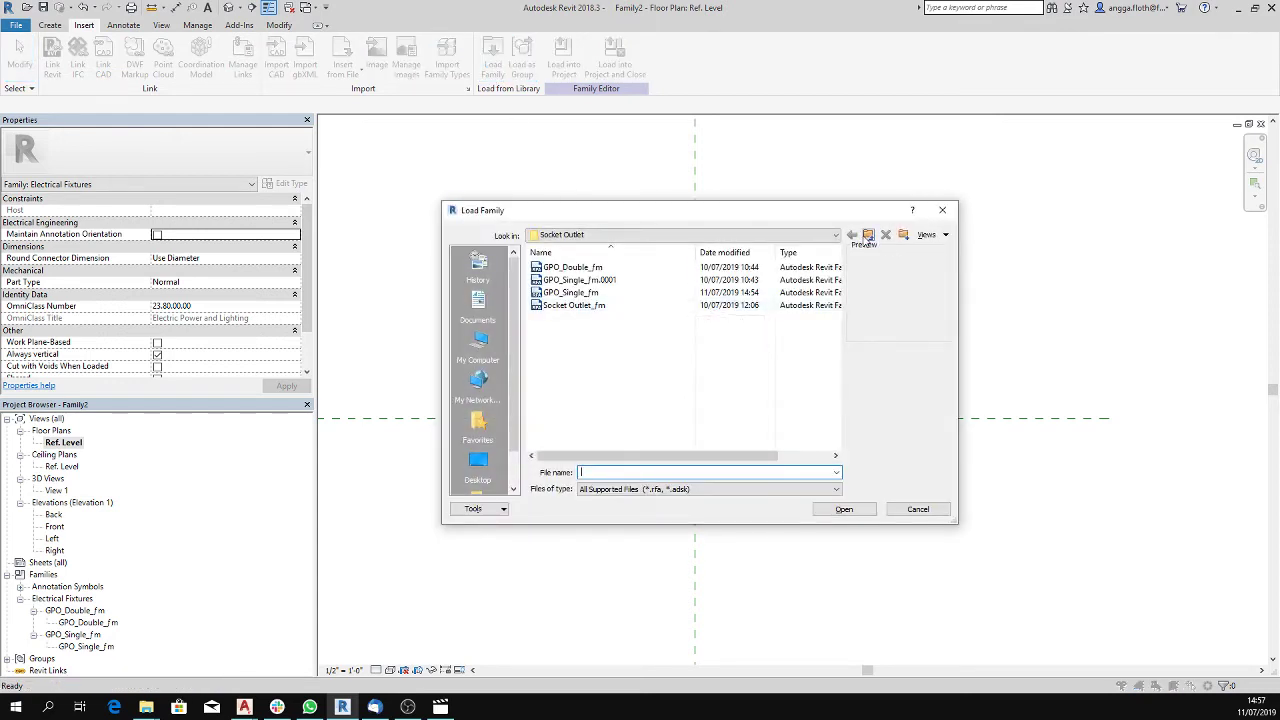
{"action": "left_click", "coordinate": [867, 234]}
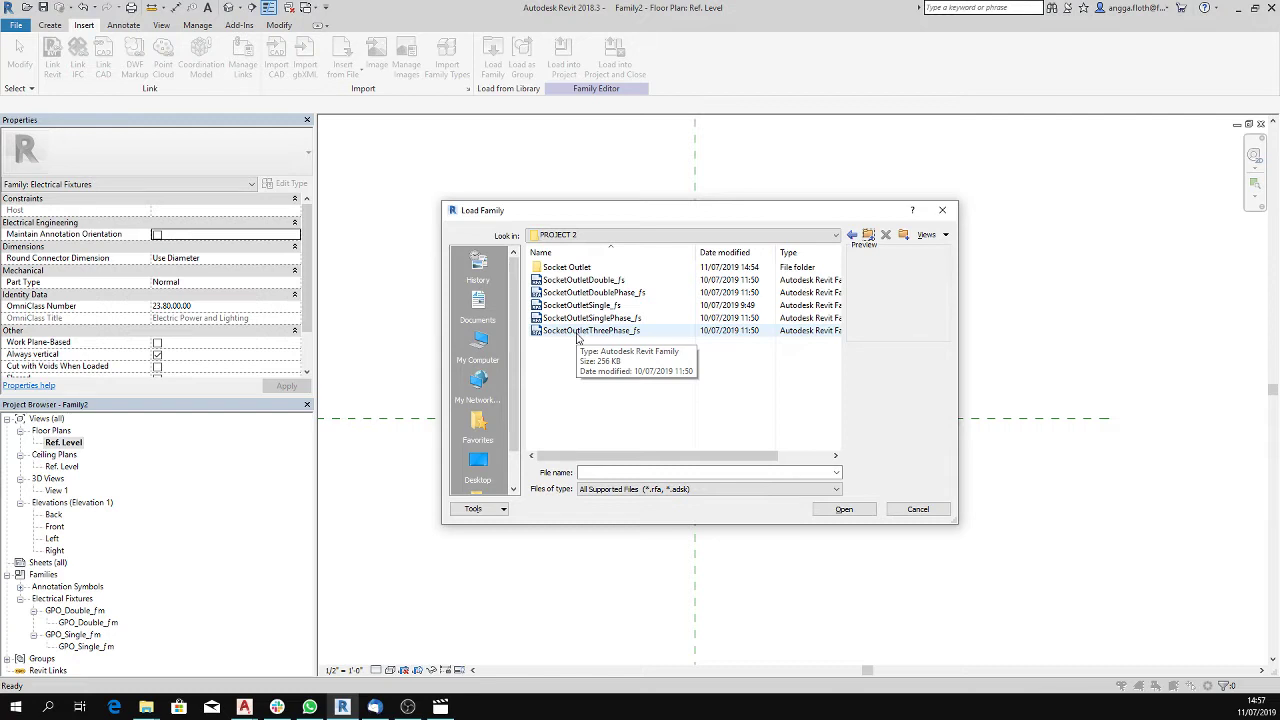
{"action": "left_click", "coordinate": [585, 283]}
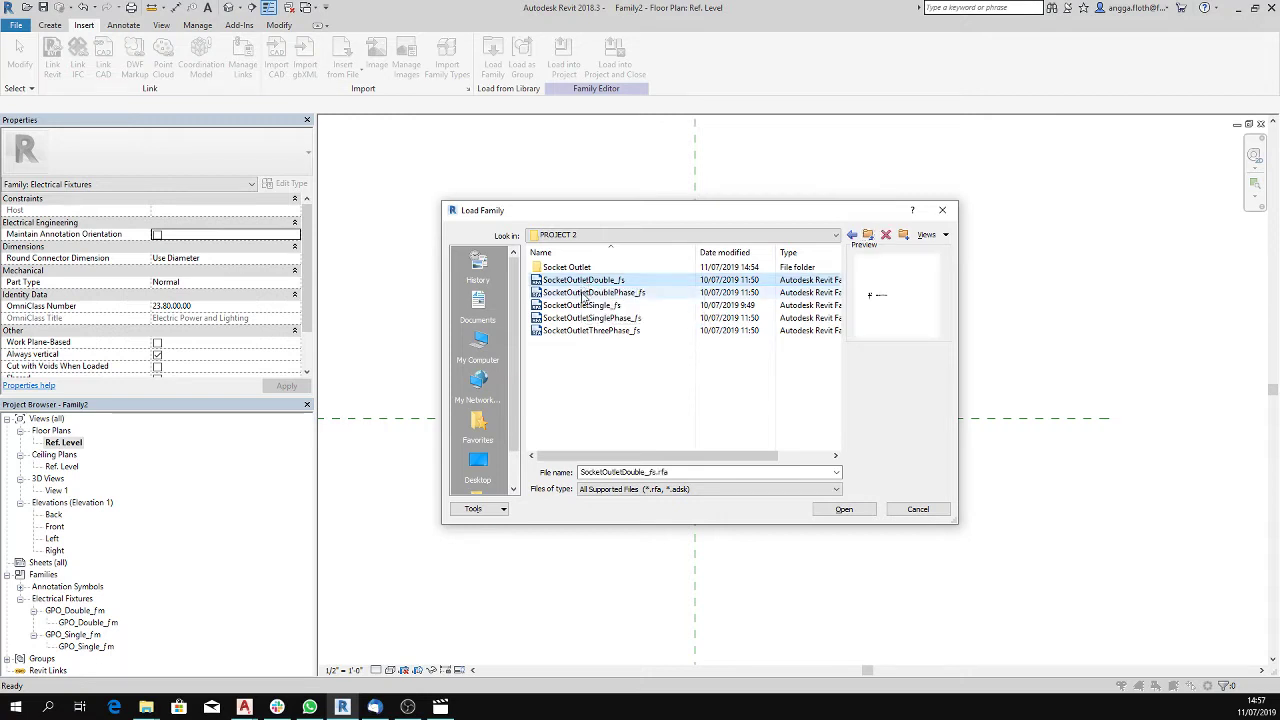
{"action": "left_click", "coordinate": [583, 294]}
{"action": "left_click", "coordinate": [585, 305], "text": "ctrl"}
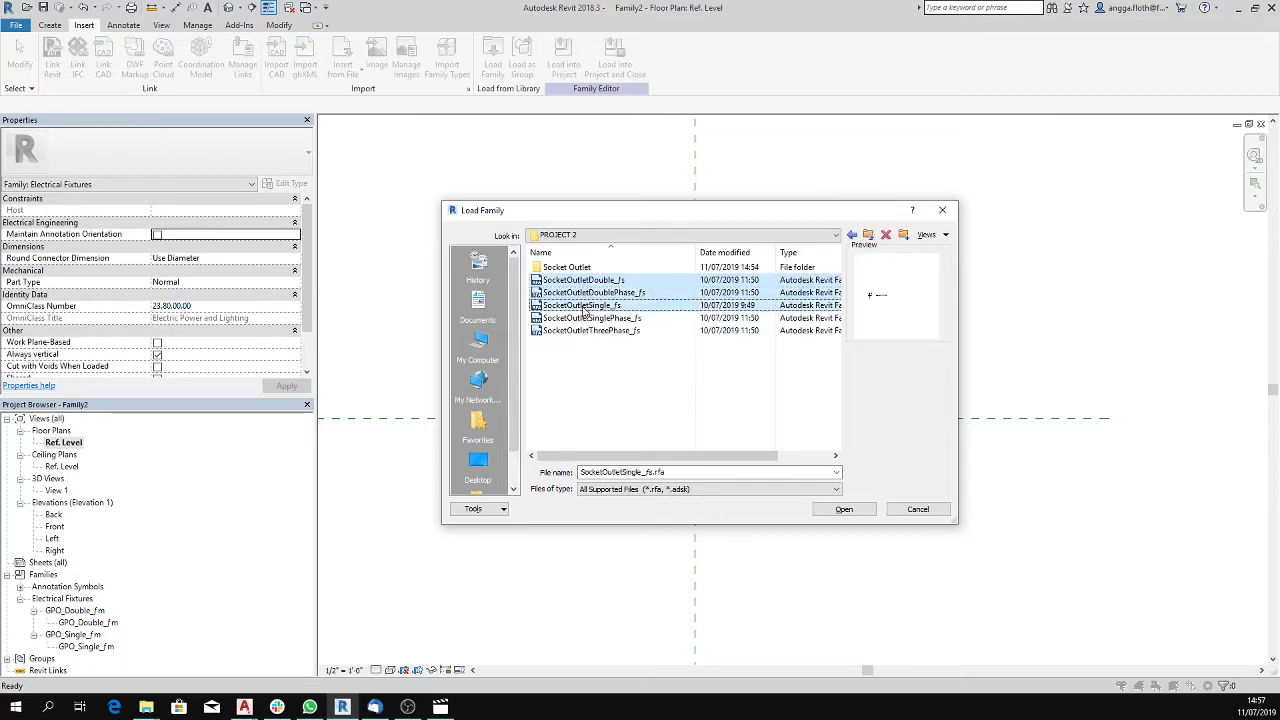
{"action": "left_click", "coordinate": [585, 318], "text": "ctrl"}
{"action": "left_click", "coordinate": [585, 331], "text": "ctrl"}
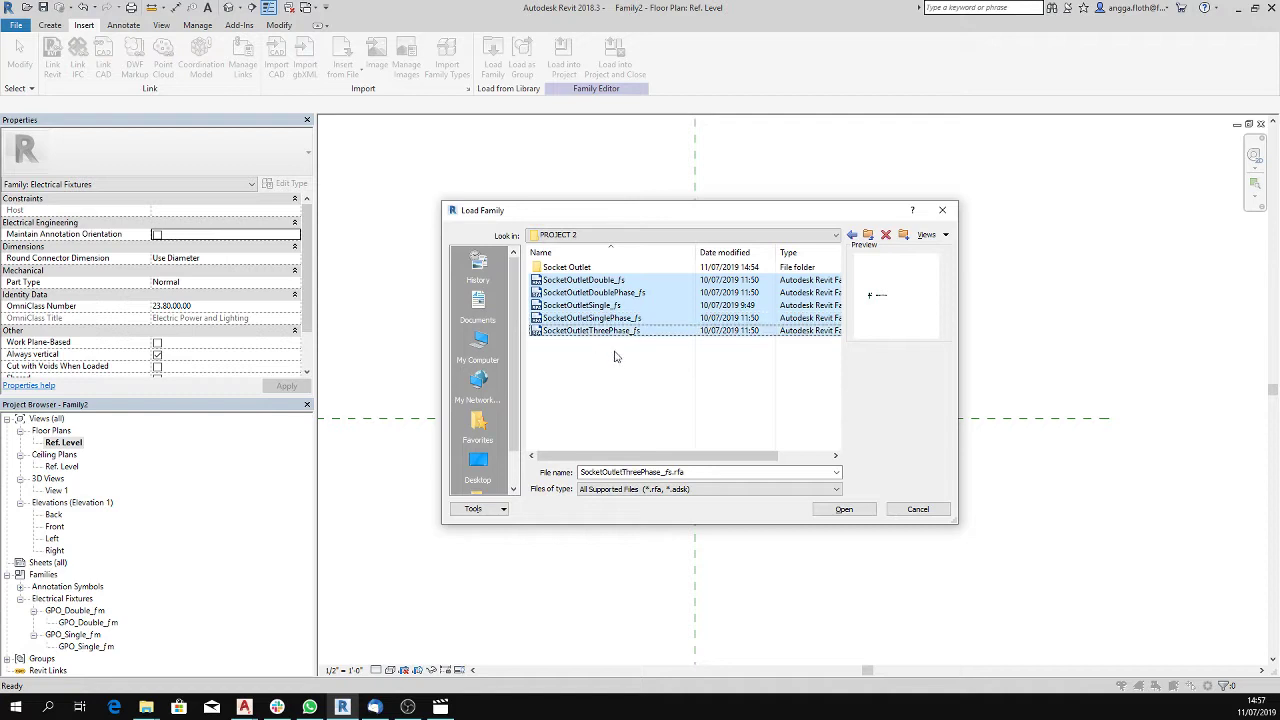
{"action": "left_click", "coordinate": [844, 509]}
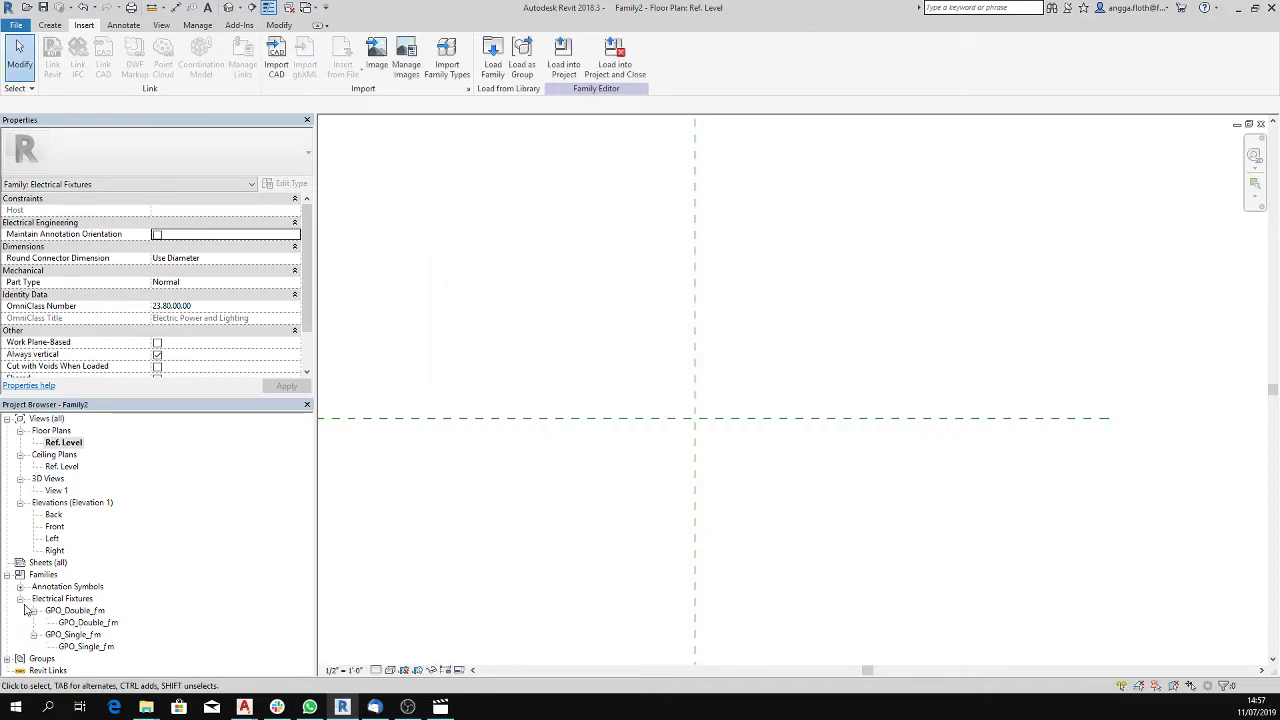
- Place a SocketOutletSingle_fs Default symbol at the reference-plane intersection
{"action": "scroll", "coordinate": [60, 580], "scroll_direction": "down", "scroll_amount": 1}
{"action": "scroll", "coordinate": [97, 572], "scroll_direction": "down", "scroll_amount": 1}
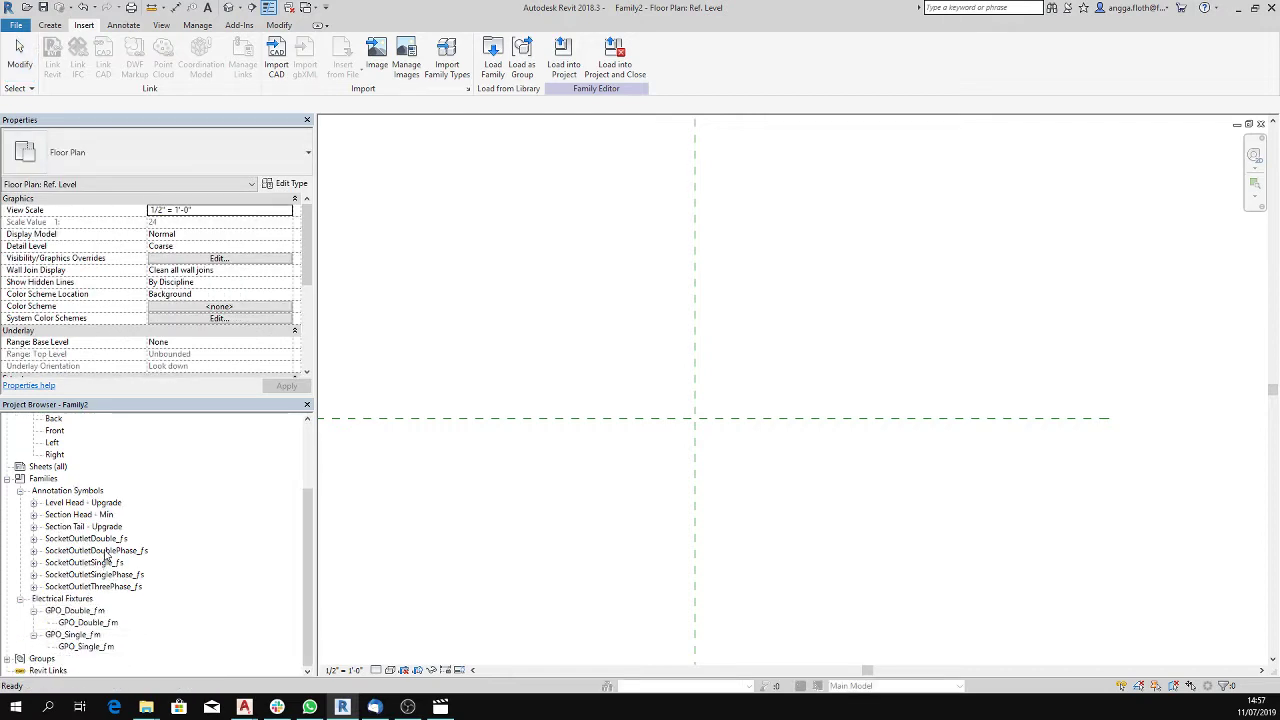
{"action": "mouse_move", "coordinate": [308, 575]}
{"action": "left_mouse_down"}
{"action": "mouse_move", "coordinate": [308, 440]}
{"action": "mouse_move", "coordinate": [294, 573]}
{"action": "left_mouse_up"}
{"action": "left_click", "coordinate": [34, 563]}
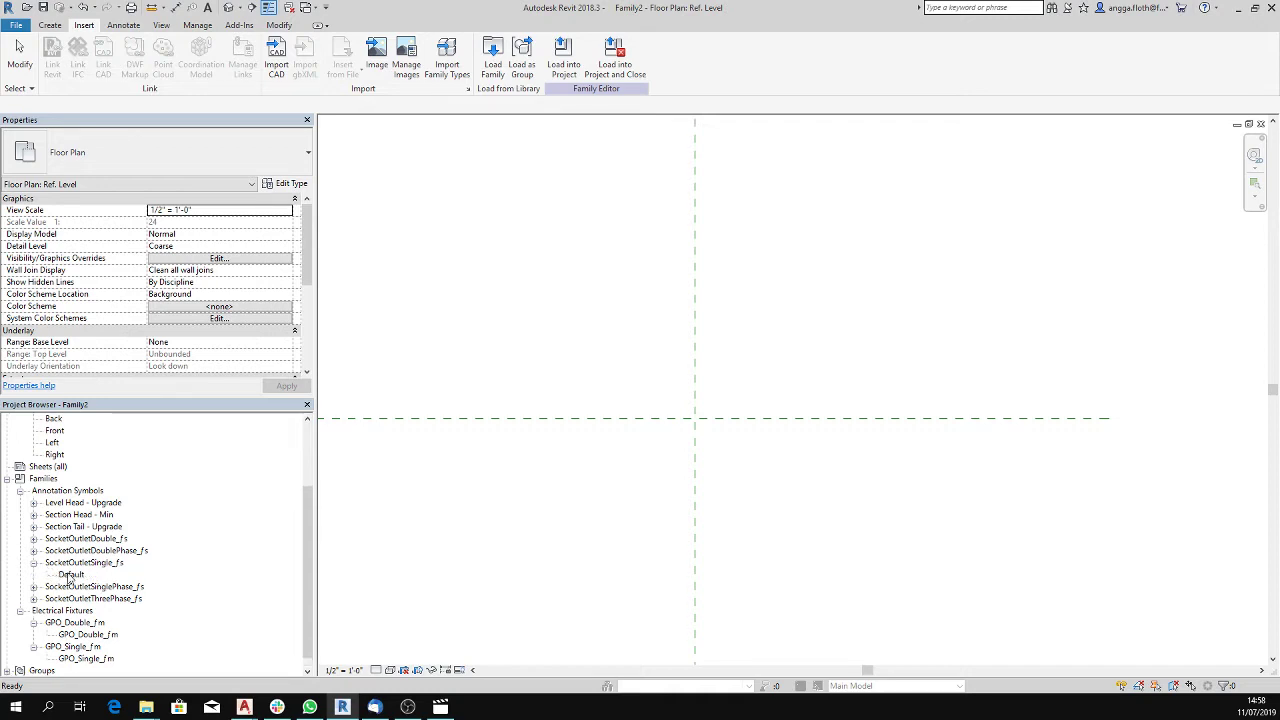
{"action": "left_click_drag", "start_coordinate": [70, 576], "coordinate": [695, 414]}
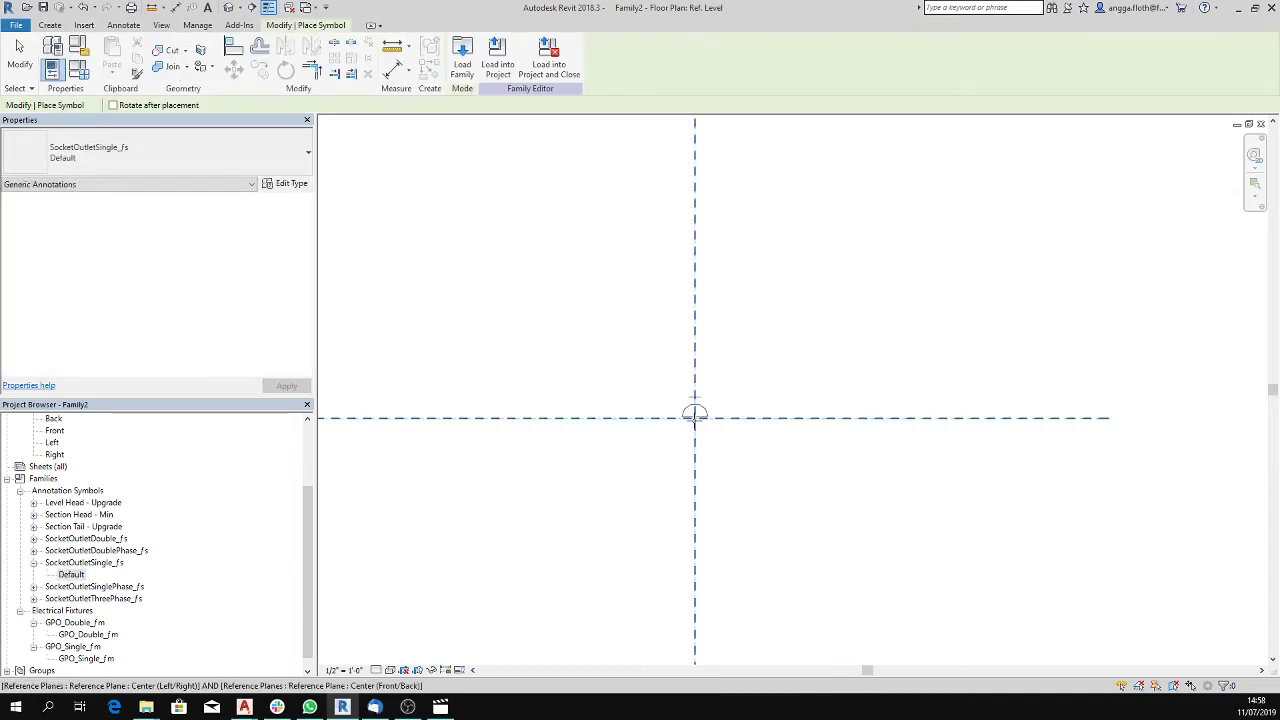
{"action": "left_click", "coordinate": [695, 414]}
{"action": "key", "text": "Escape"}
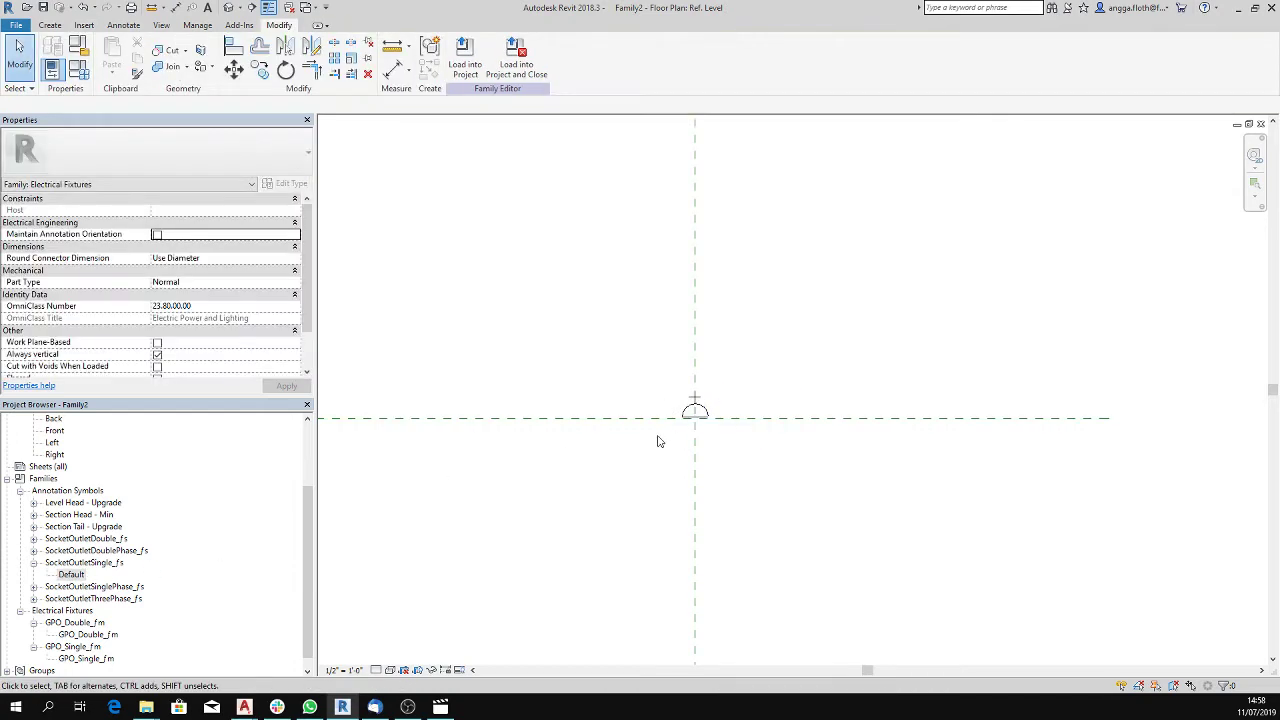
{"action": "middle_click_drag", "start_coordinate": [671, 444], "coordinate": [597, 457]}
- Open 3D View 1 showing the socket model
{"action": "scroll", "coordinate": [591, 445], "scroll_direction": "up", "scroll_amount": 2}
{"action": "scroll", "coordinate": [591, 445], "scroll_direction": "up", "scroll_amount": 1}
{"action": "scroll", "coordinate": [588, 443], "scroll_direction": "up", "scroll_amount": 1}
{"action": "left_click", "coordinate": [71, 574]}
{"action": "scroll", "coordinate": [70, 590], "scroll_direction": "up", "scroll_amount": 1}
{"action": "scroll", "coordinate": [70, 560], "scroll_direction": "up", "scroll_amount": 2}
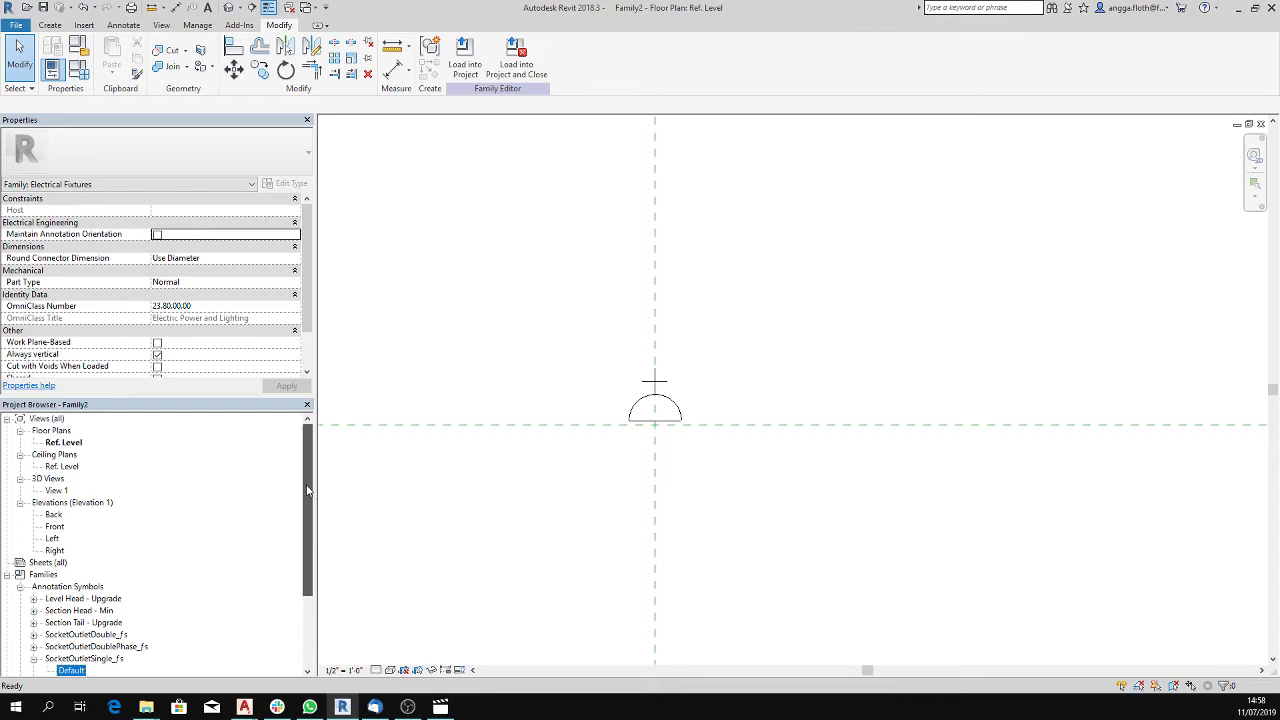
{"action": "double_click", "coordinate": [56, 490]}
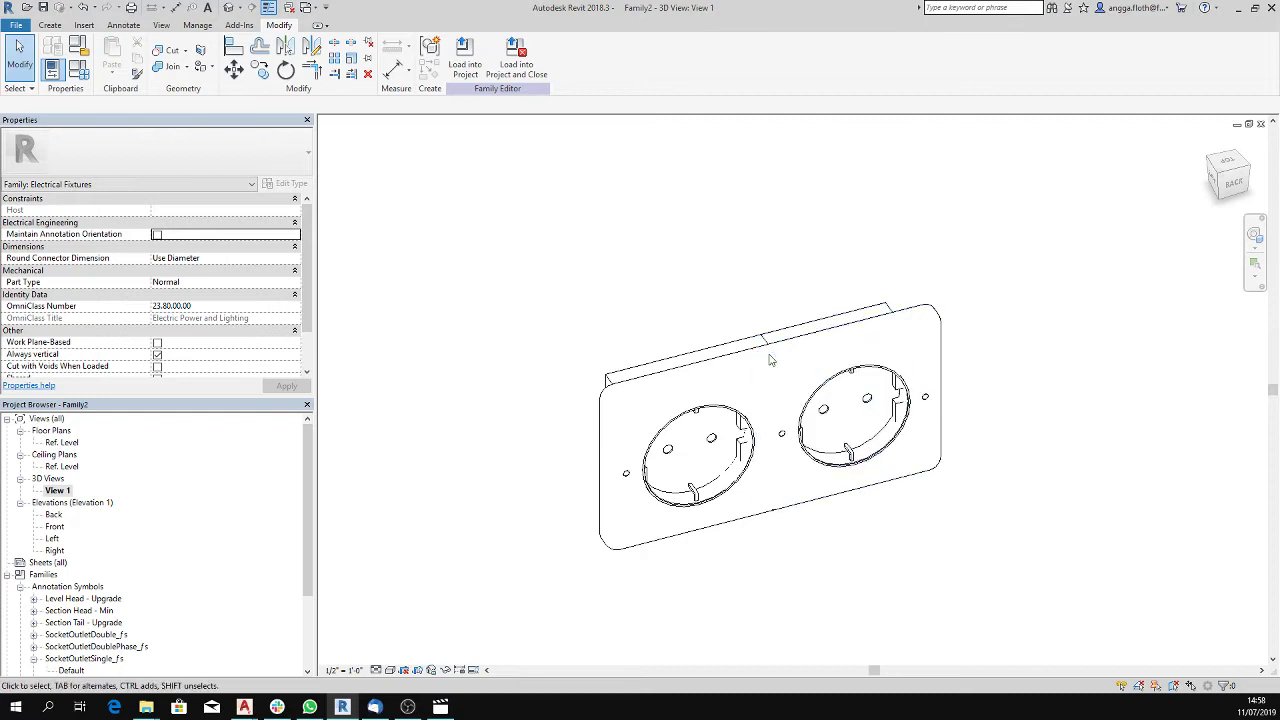
- Associate GPO_Single_fm's Visible property with a new Yes/No type parameter 'GPO Single'
{"action": "left_click", "coordinate": [772, 353]}
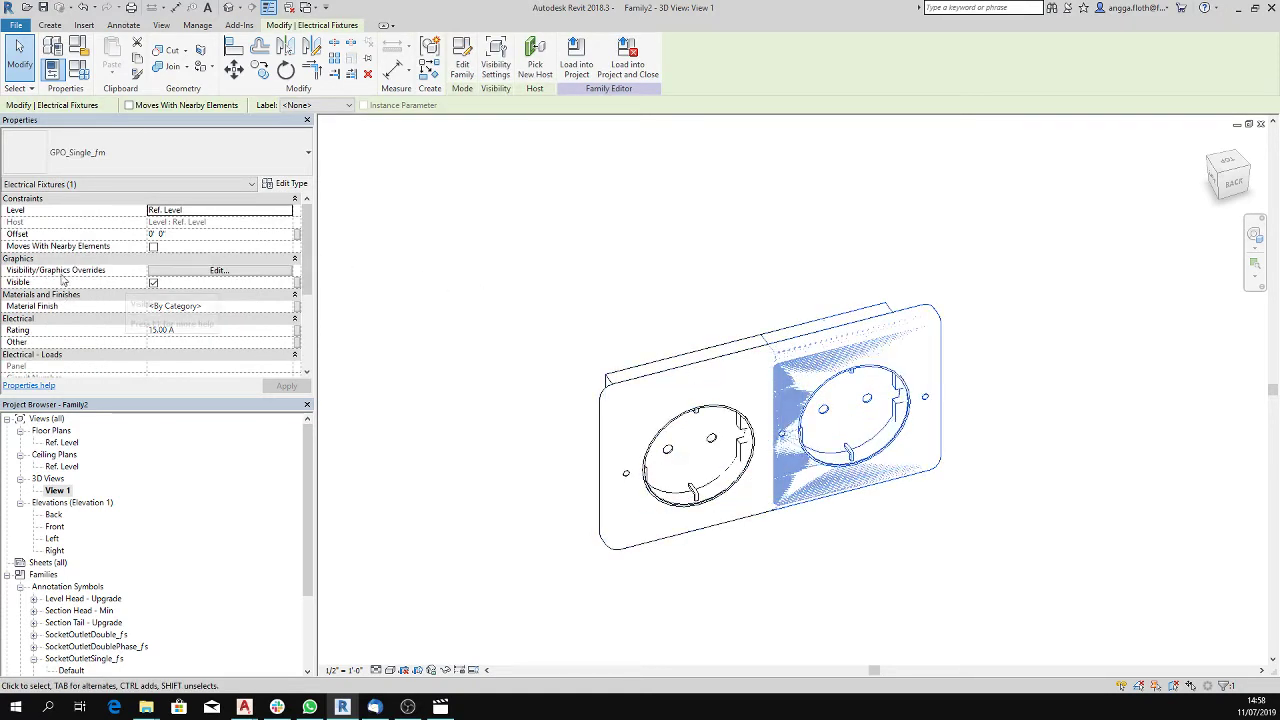
{"action": "left_click", "coordinate": [298, 283]}
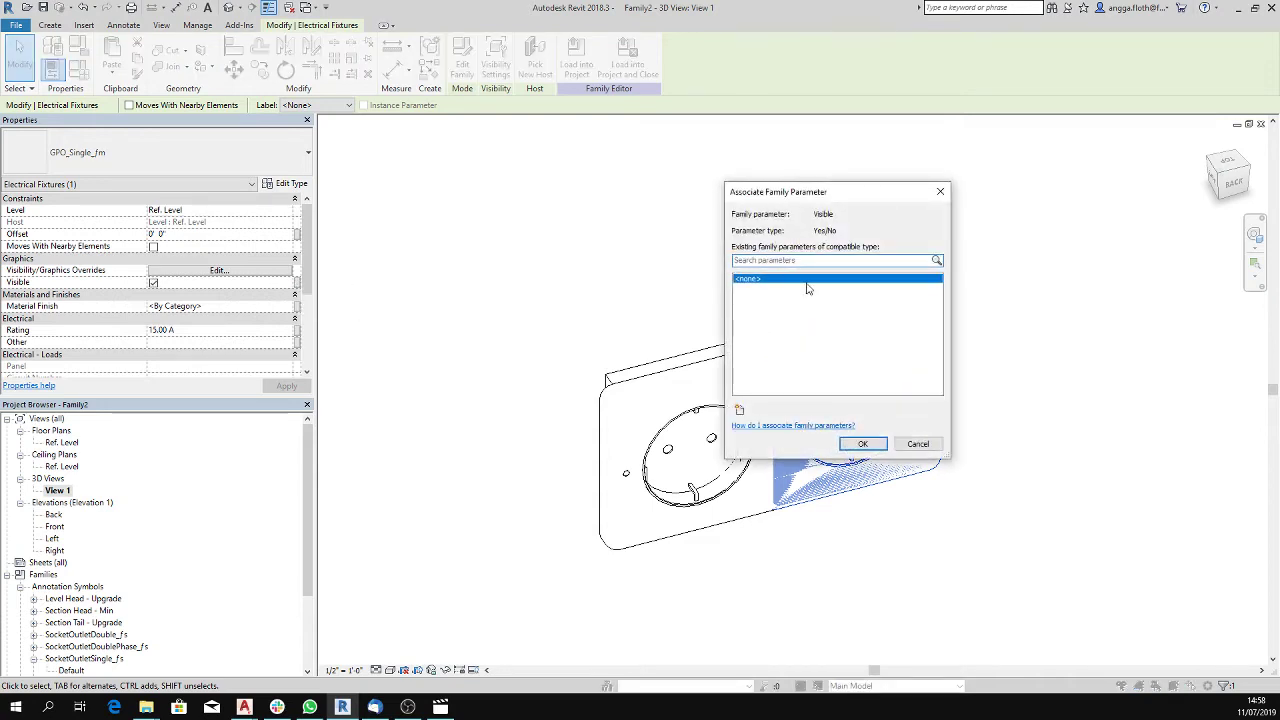
{"action": "left_click", "coordinate": [739, 409]}
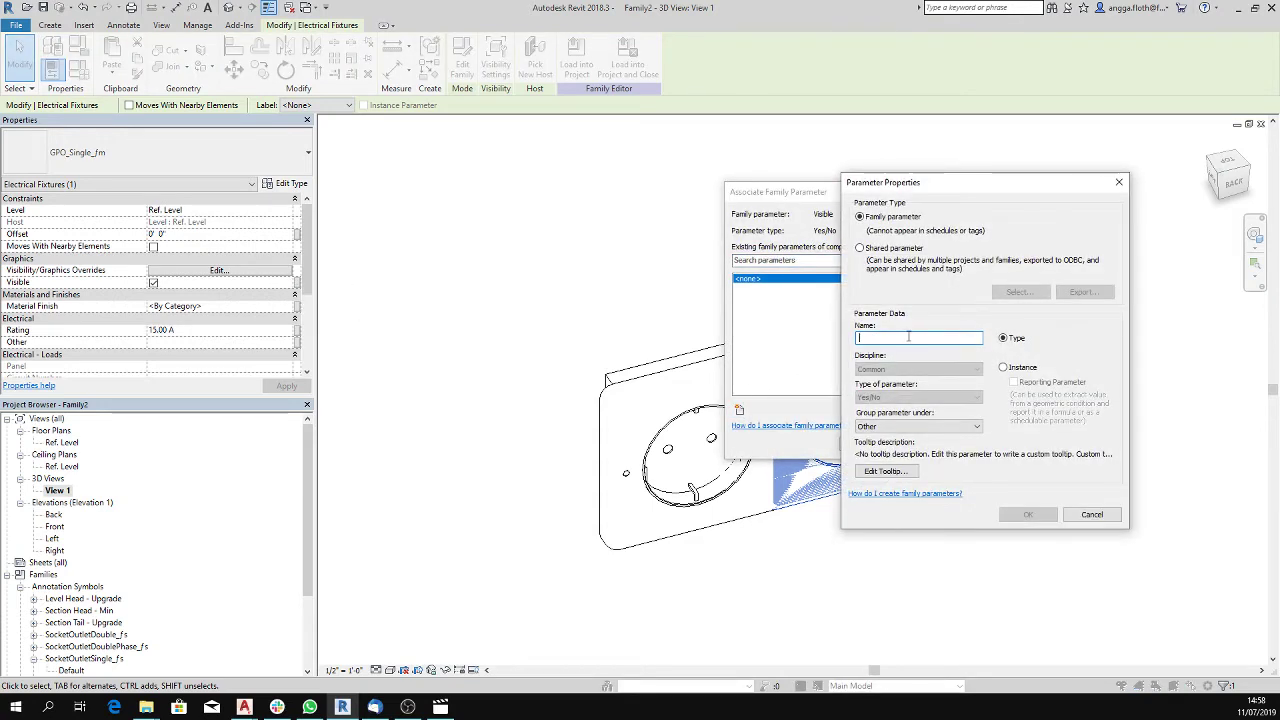
{"action": "type", "text": "Socket"}
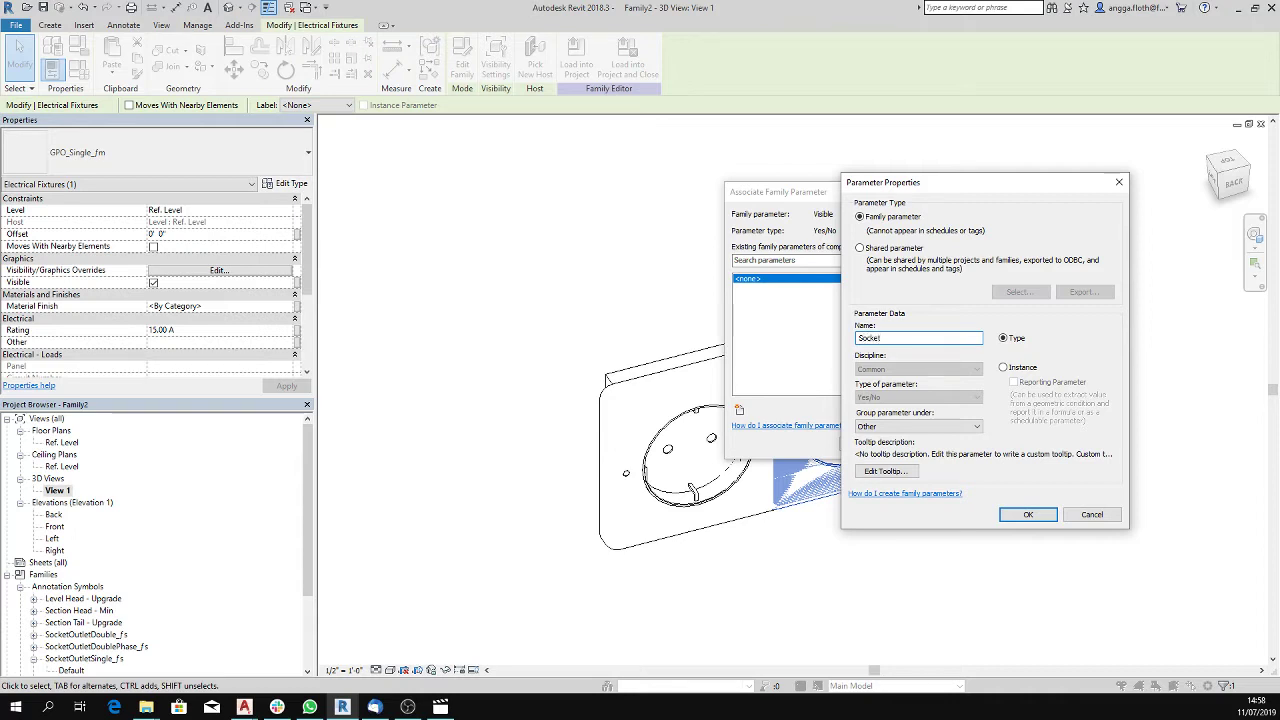
{"action": "type", "text": "le"}
{"action": "key", "text": "BackSpace"}
{"action": "key", "text": "BackSpace"}
{"action": "key", "text": "BackSpace"}
{"action": "key", "text": "BackSpace"}
{"action": "type", "text": "GPO Si"}
{"action": "type", "text": "ngle"}
{"action": "left_click", "coordinate": [1040, 516]}
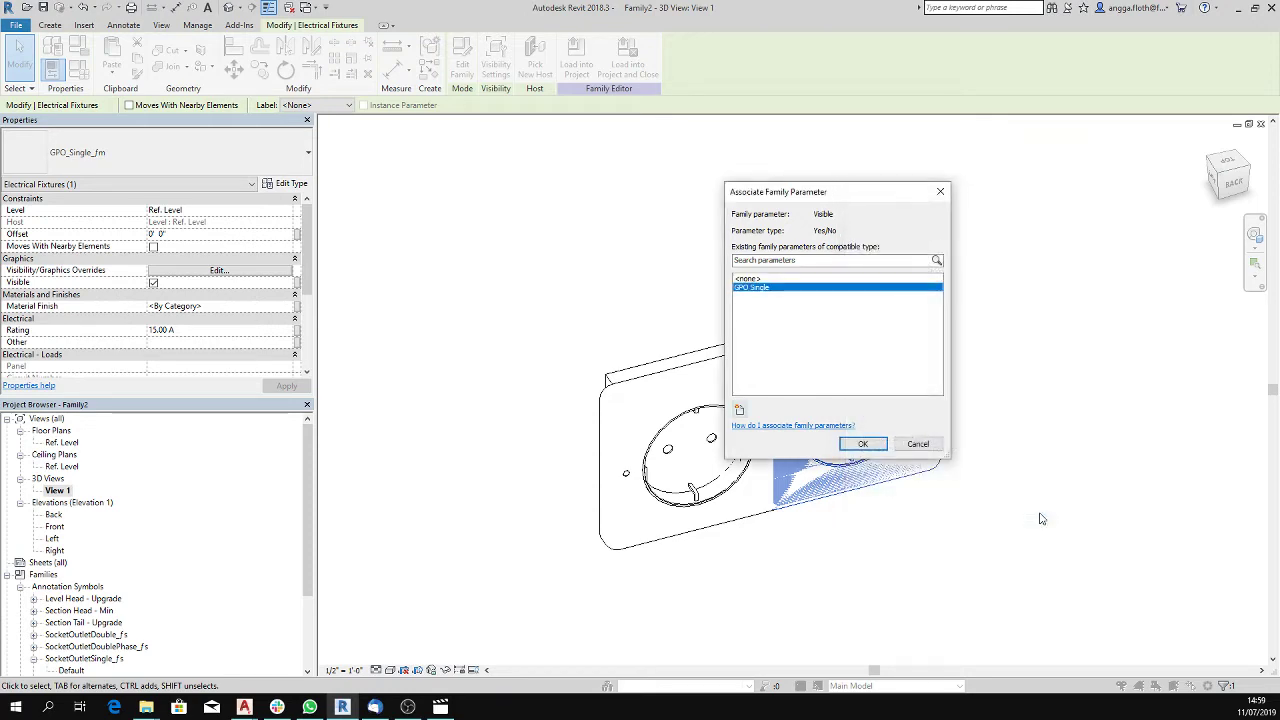
{"action": "left_click", "coordinate": [864, 446]}
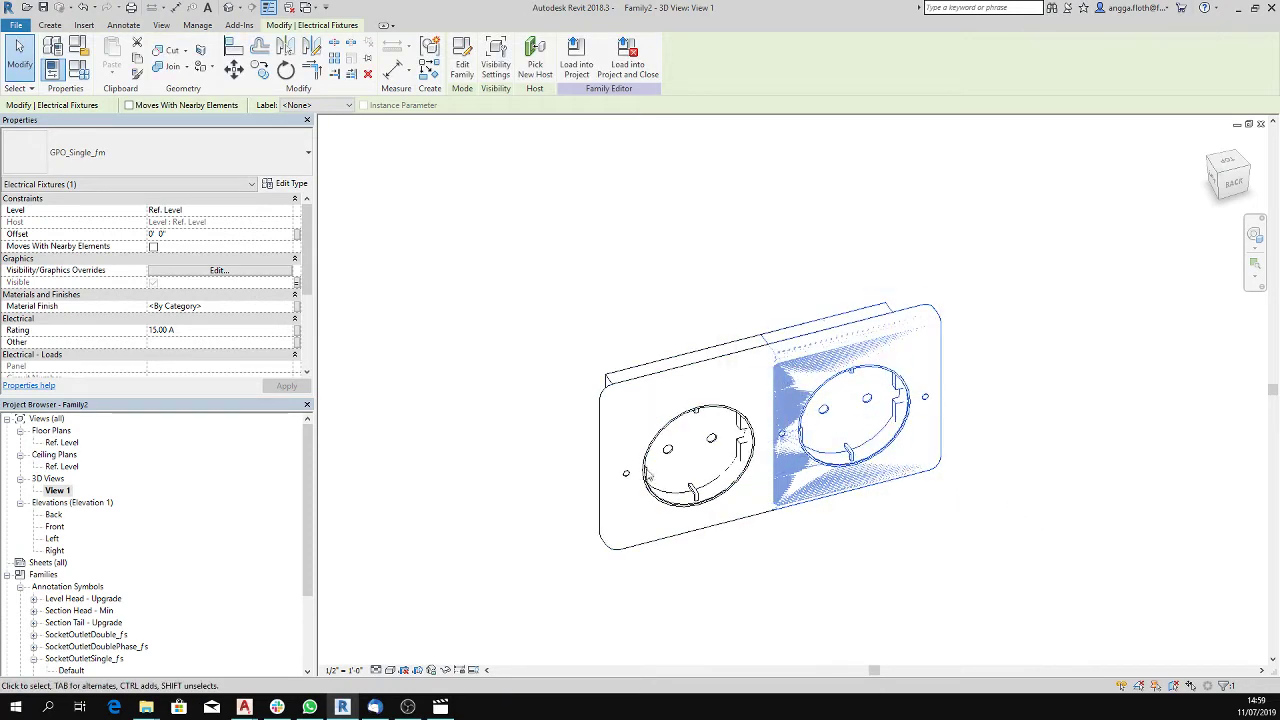
- Associate GPO_Double_fm's Visible property with a new type parameter 'GPO Double', then open Family Types
{"action": "left_click", "coordinate": [580, 391]}
{"action": "left_click", "coordinate": [608, 389]}
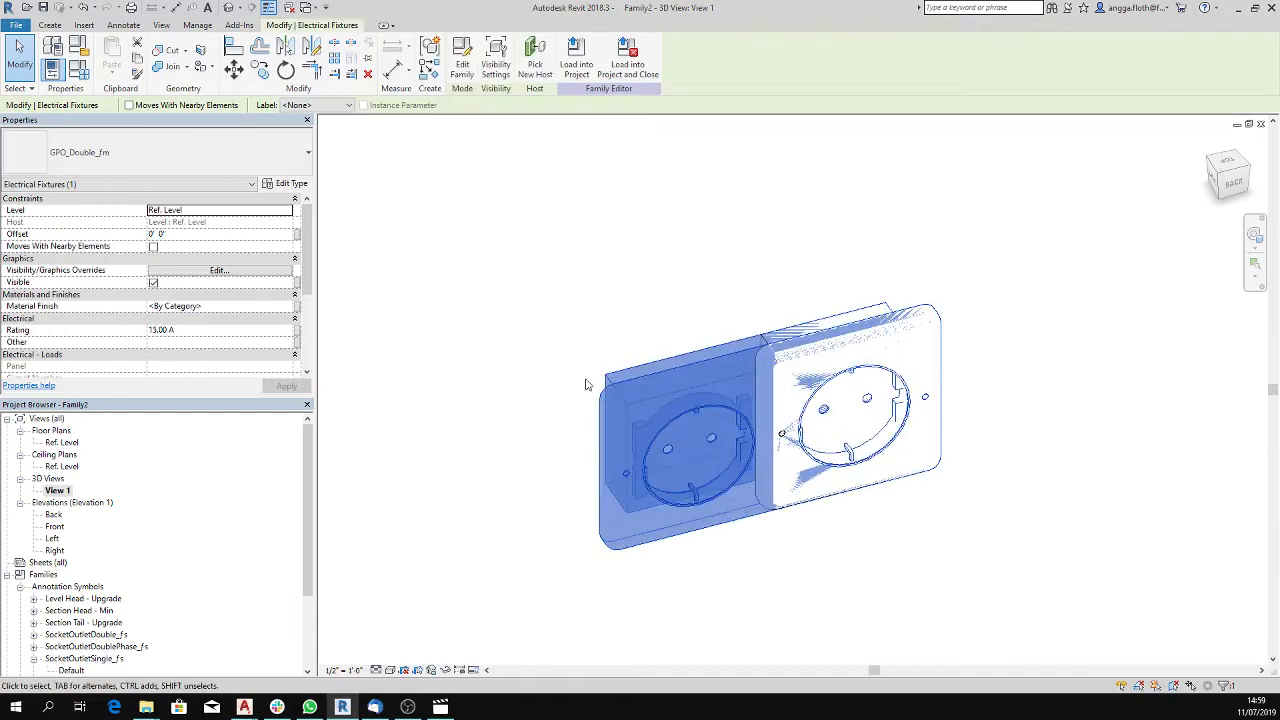
{"action": "left_click", "coordinate": [296, 283]}
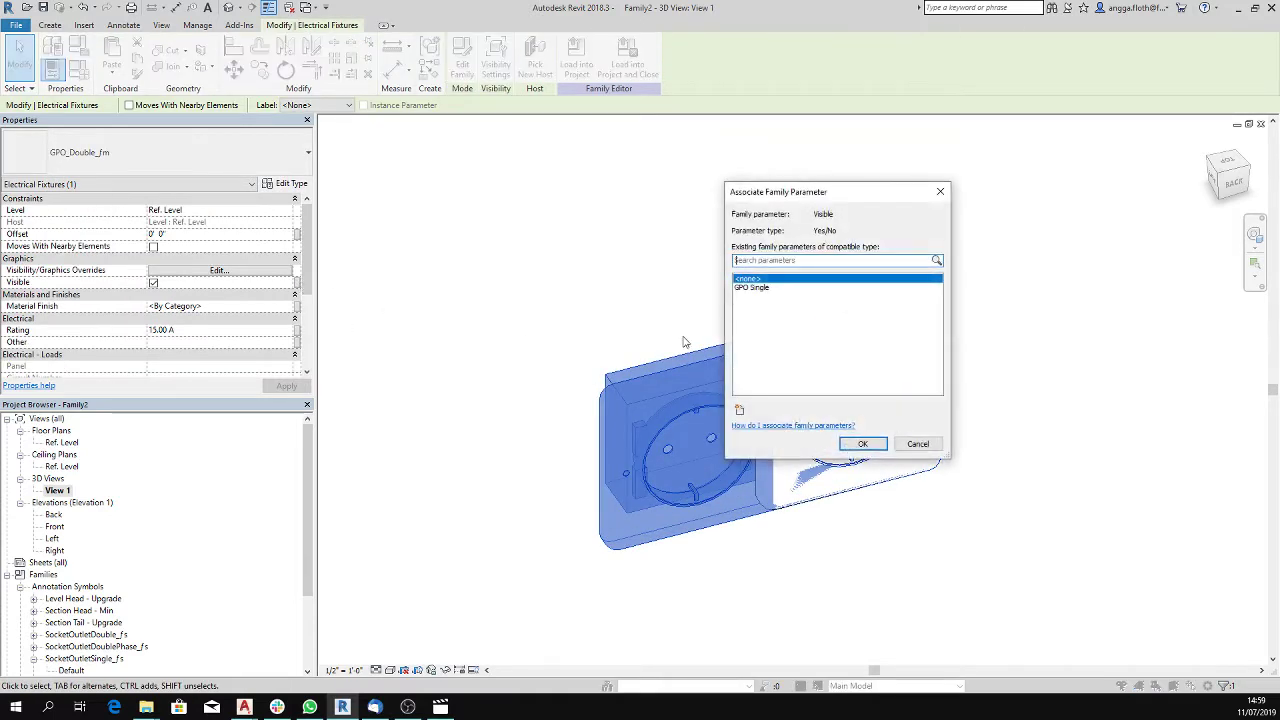
{"action": "left_click", "coordinate": [740, 410]}
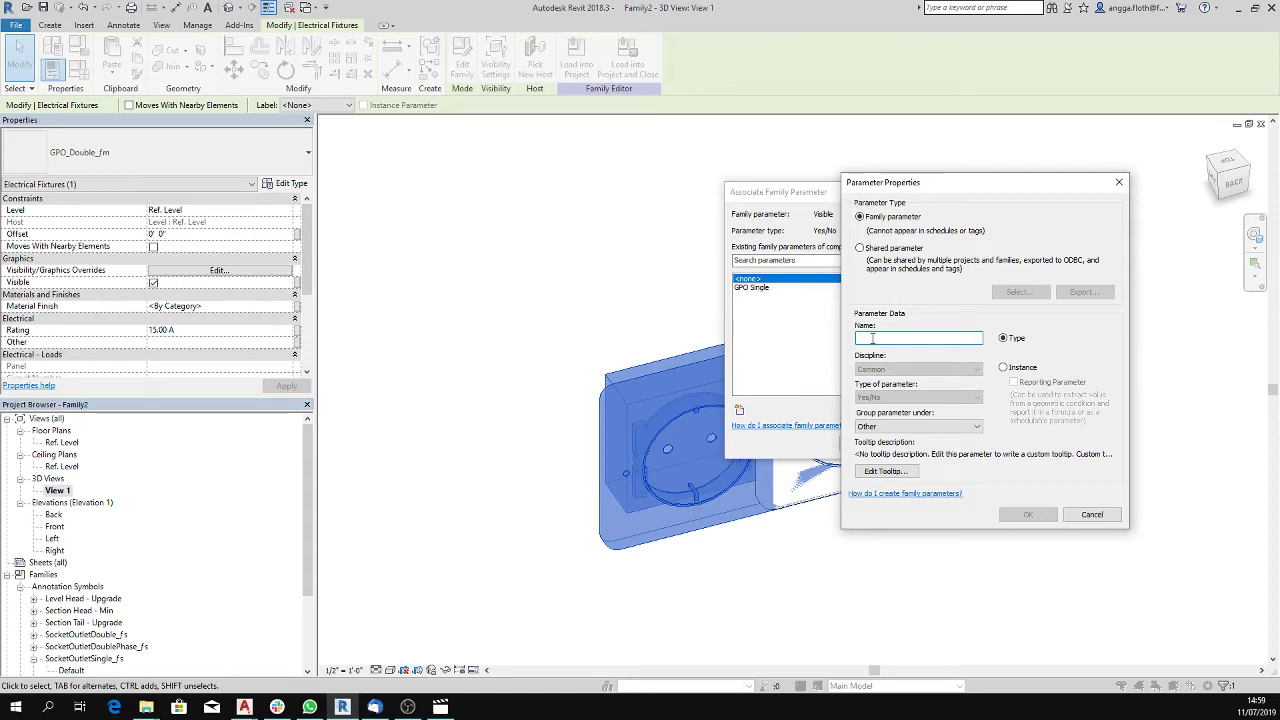
{"action": "type", "text": "GPO "}
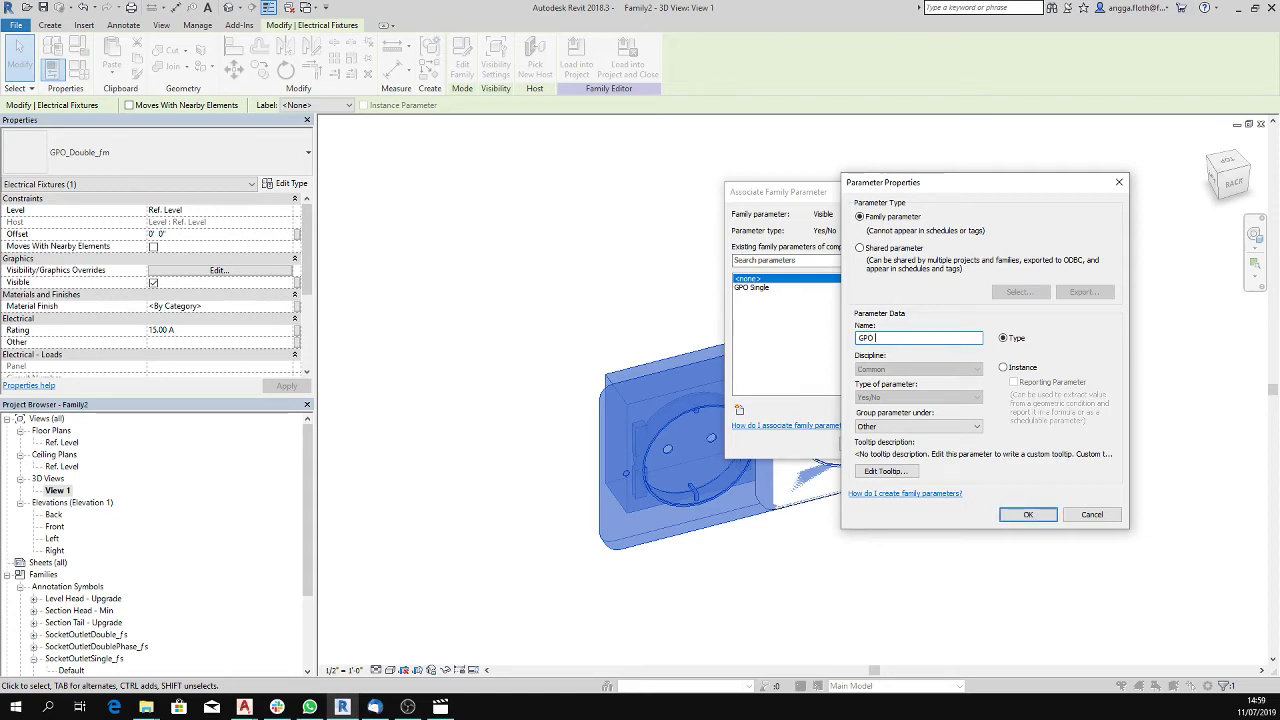
{"action": "type", "text": "Double"}
{"action": "left_click", "coordinate": [1026, 515]}
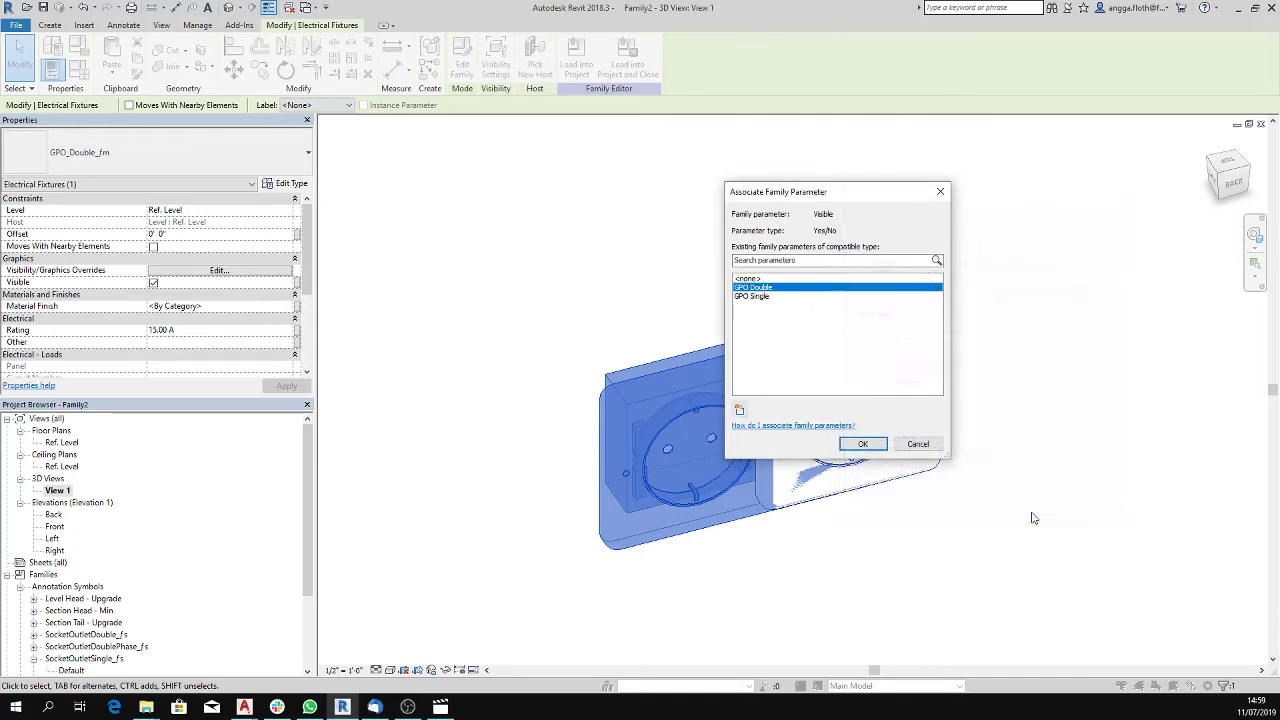
{"action": "left_click", "coordinate": [862, 443]}
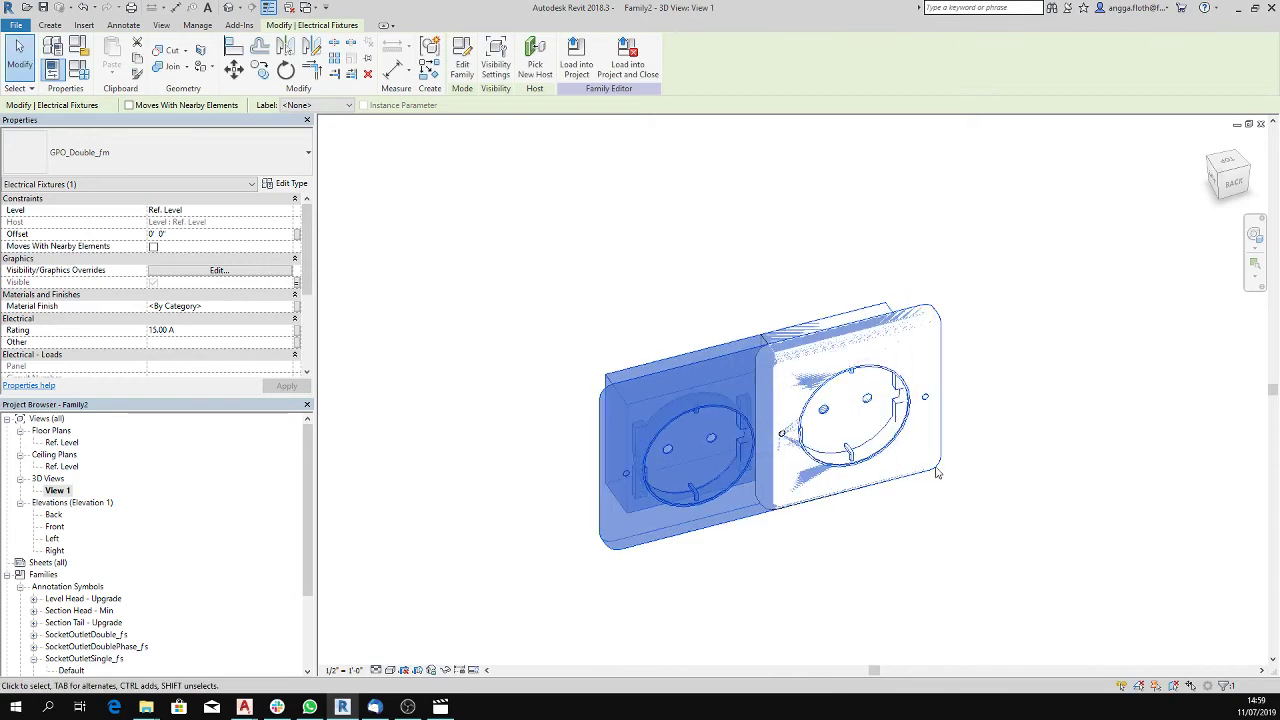
{"action": "left_click", "coordinate": [931, 492]}
{"action": "left_click", "coordinate": [74, 70]}
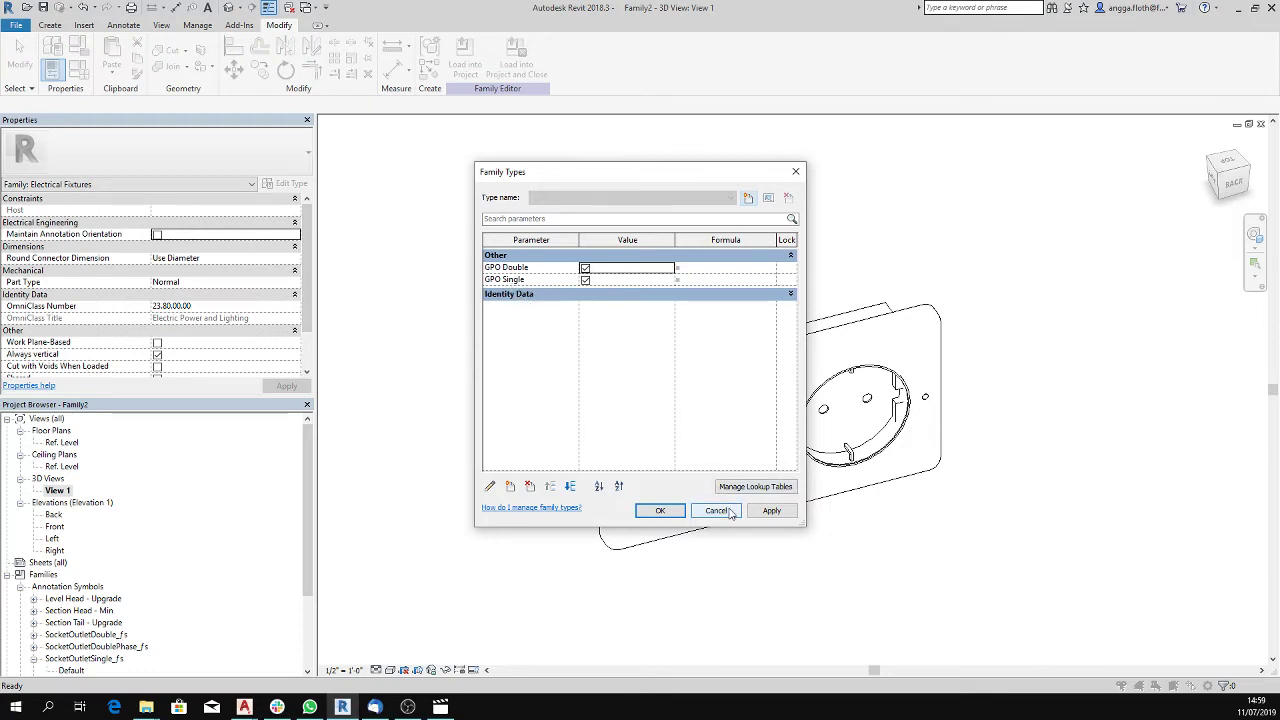
- Add two family types named GPO Double and GPO Single
{"action": "left_click", "coordinate": [746, 199]}
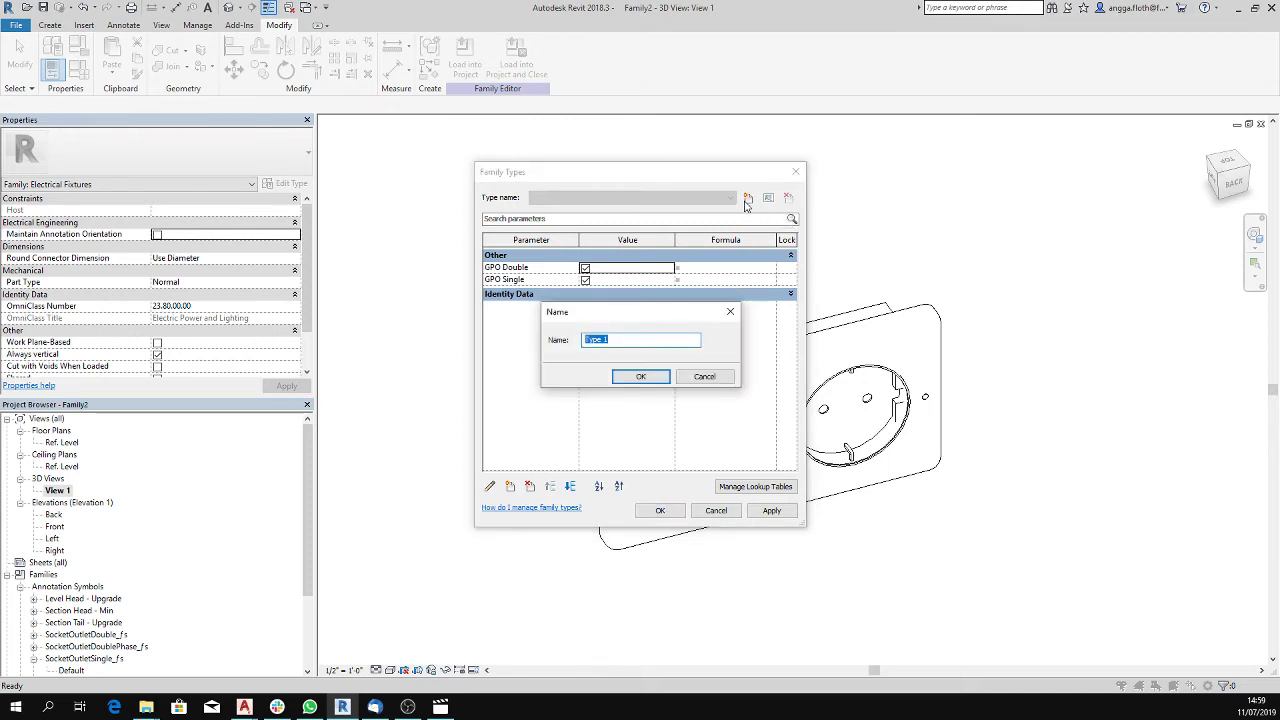
{"action": "type", "text": "GPO Double"}
{"action": "left_click", "coordinate": [651, 377]}
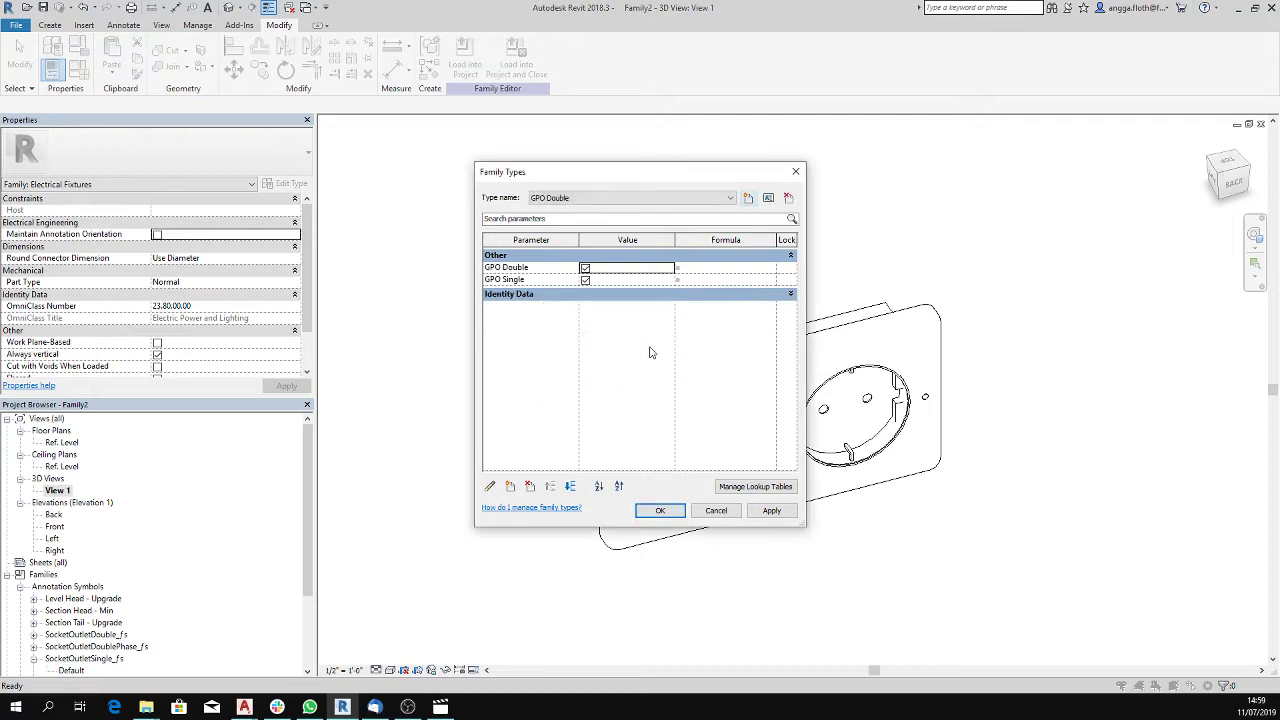
{"action": "left_click", "coordinate": [748, 197]}
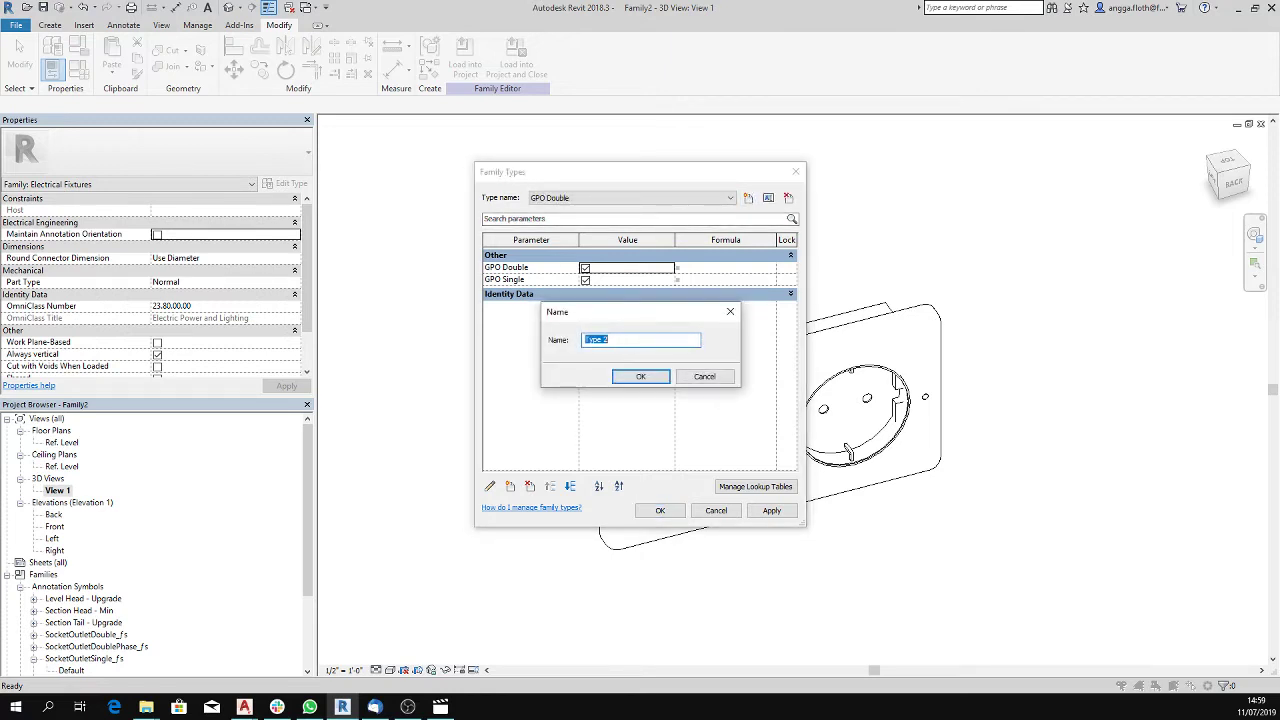
{"action": "type", "text": "GP"}
{"action": "type", "text": "O Single"}
{"action": "left_click", "coordinate": [641, 377]}
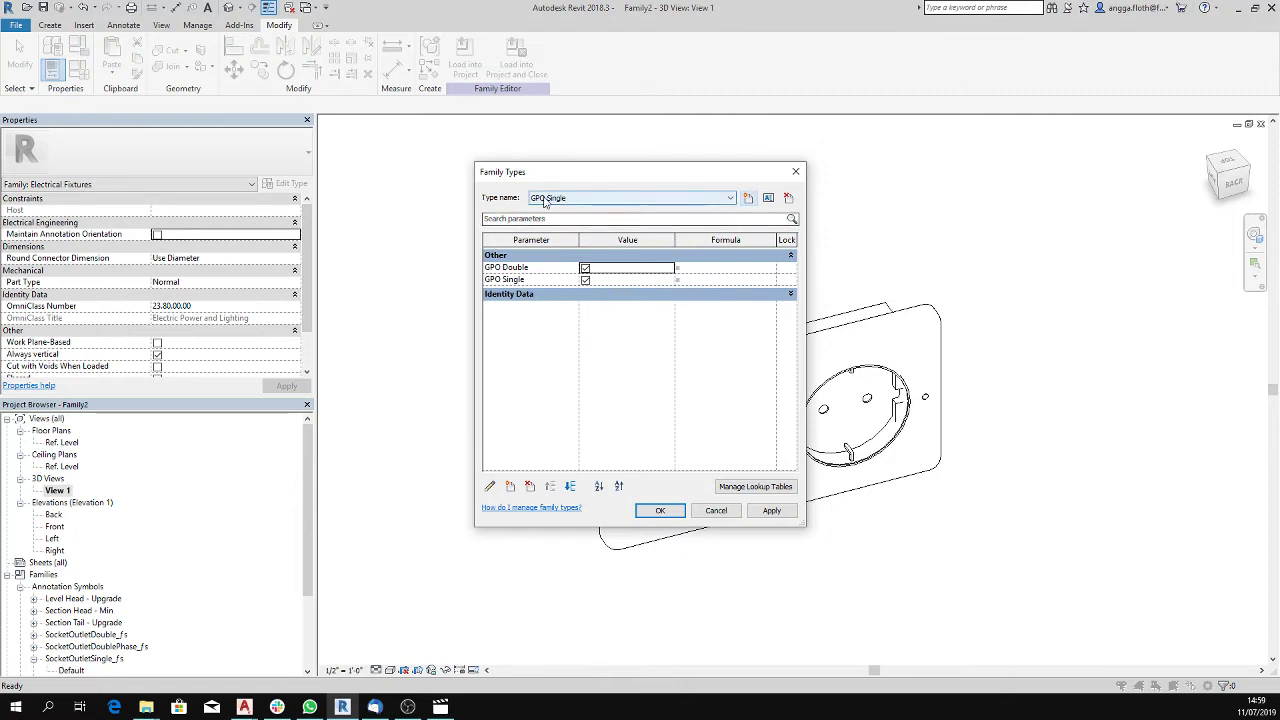
- Uncheck GPO Double in the GPO Single type and GPO Single in the GPO Double type
{"action": "left_click", "coordinate": [585, 268]}
{"action": "left_click", "coordinate": [617, 198]}
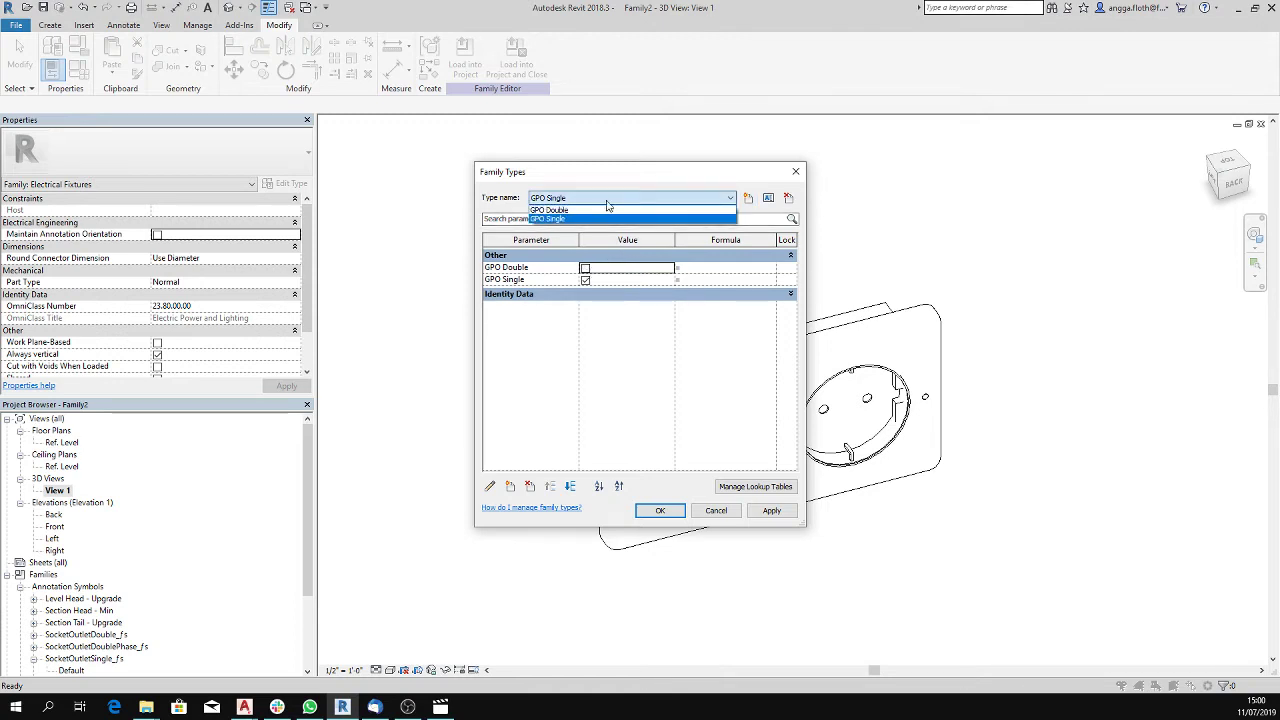
{"action": "left_click", "coordinate": [610, 207]}
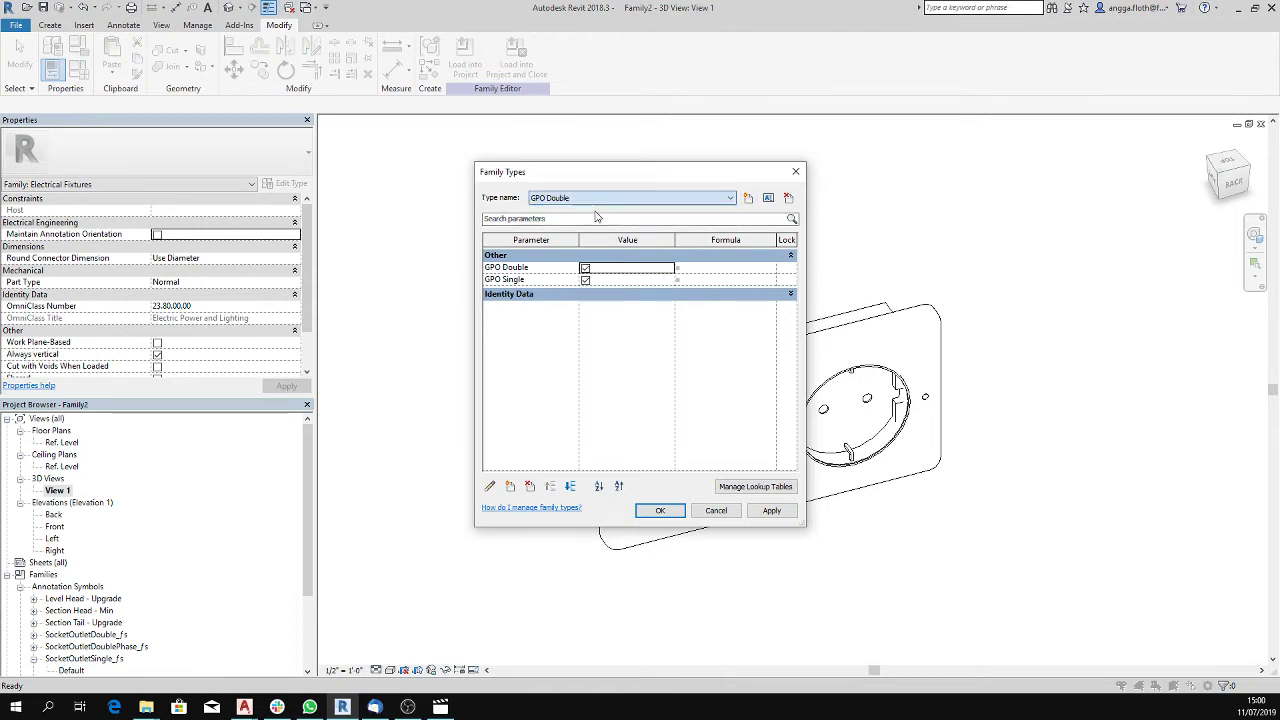
{"action": "left_click", "coordinate": [585, 280]}
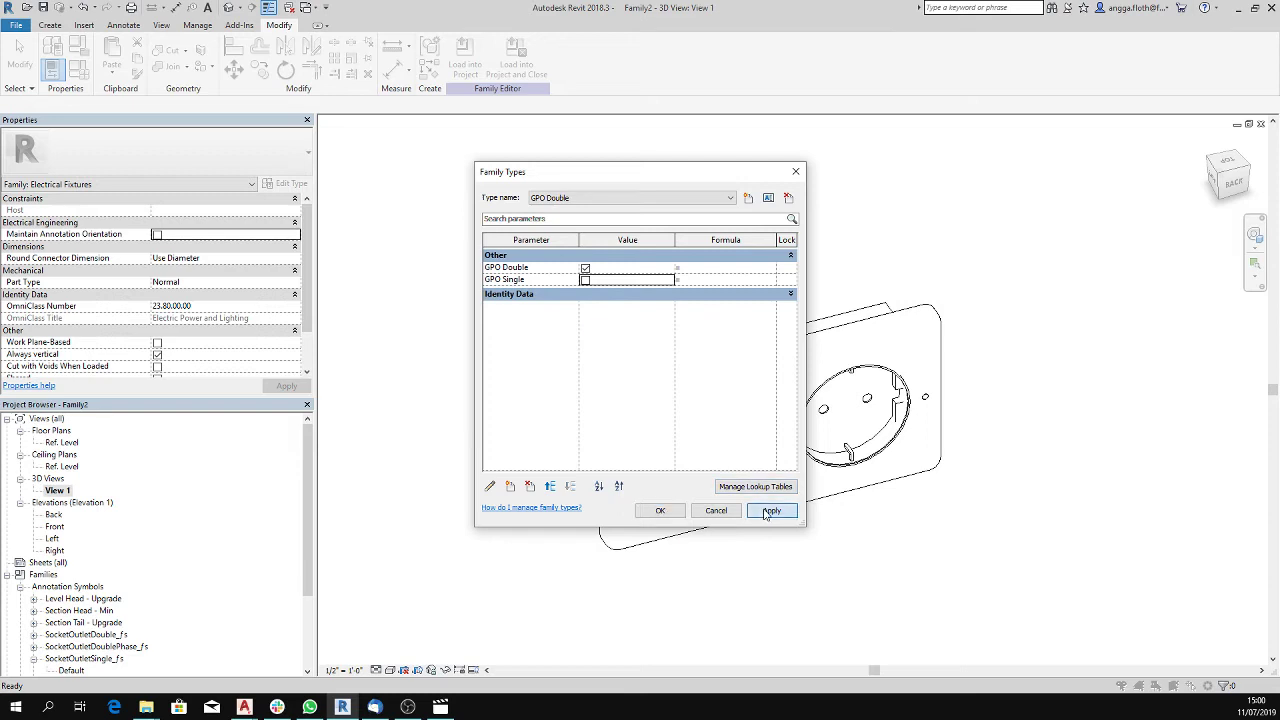
{"action": "left_click", "coordinate": [664, 512]}
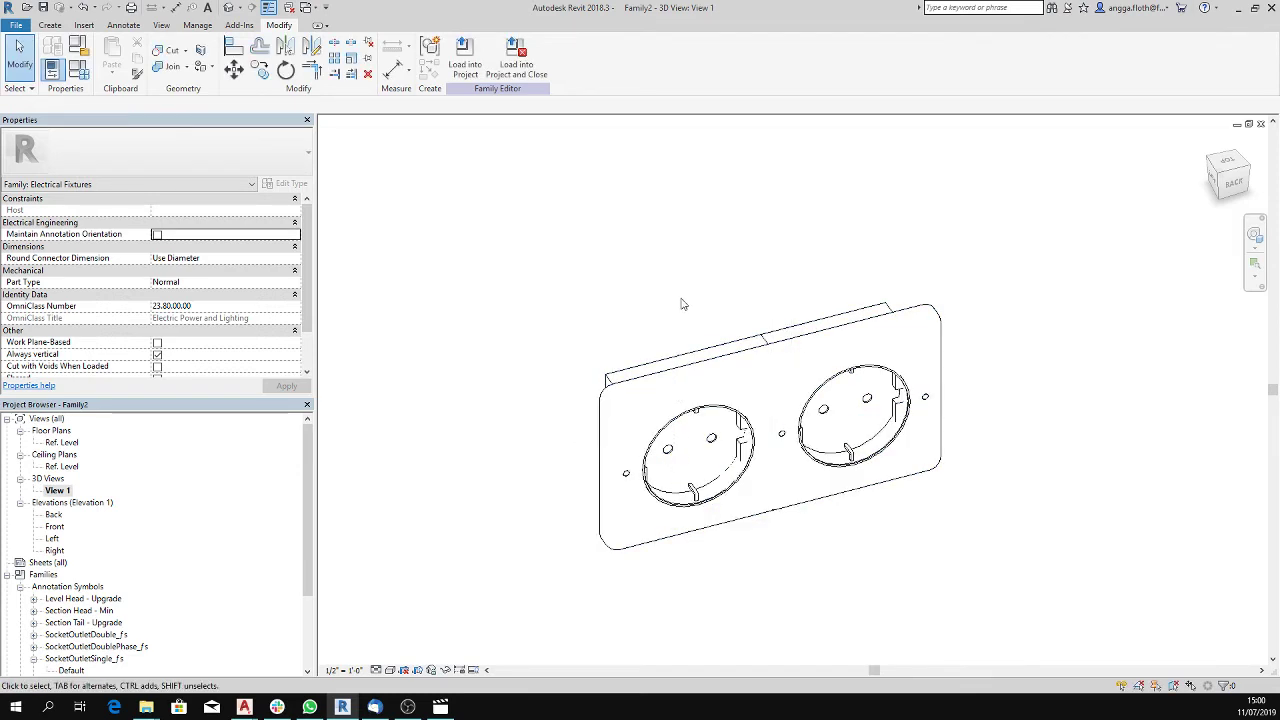
- Return to the Ref. Level plan and inspect the existing single socket symbol
{"action": "double_click", "coordinate": [60, 442]}
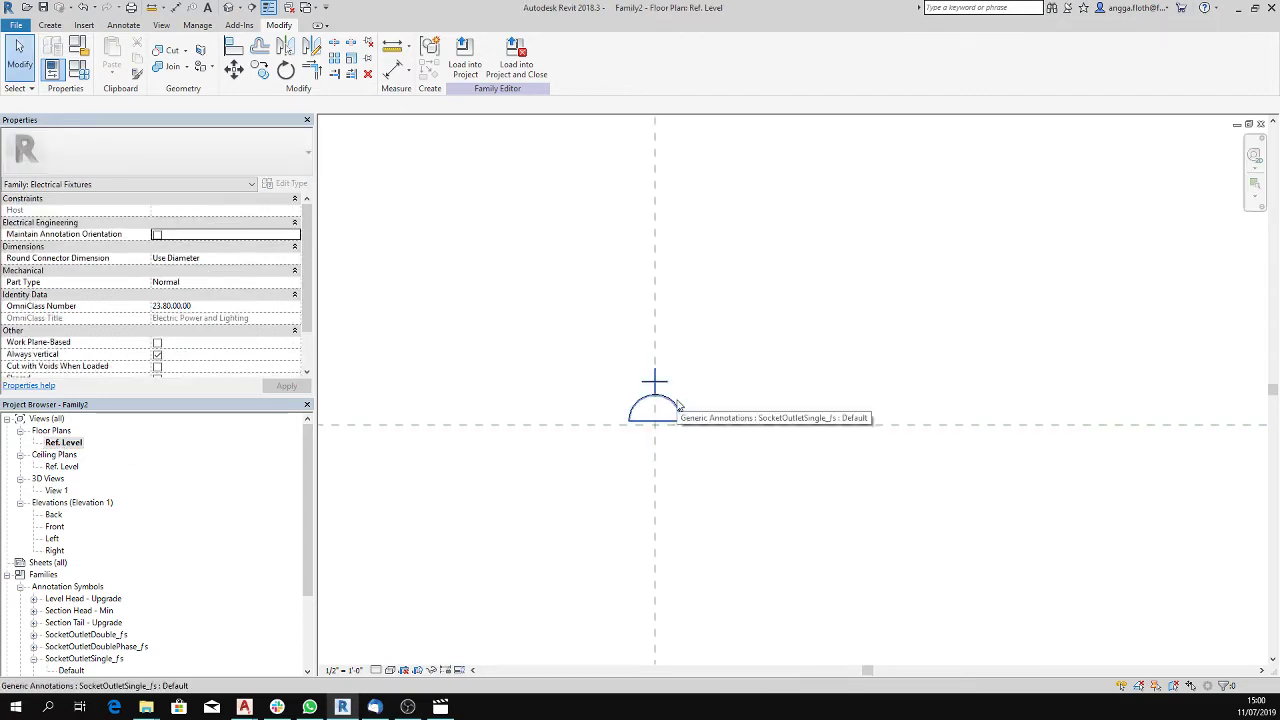
{"action": "left_click", "coordinate": [676, 404]}
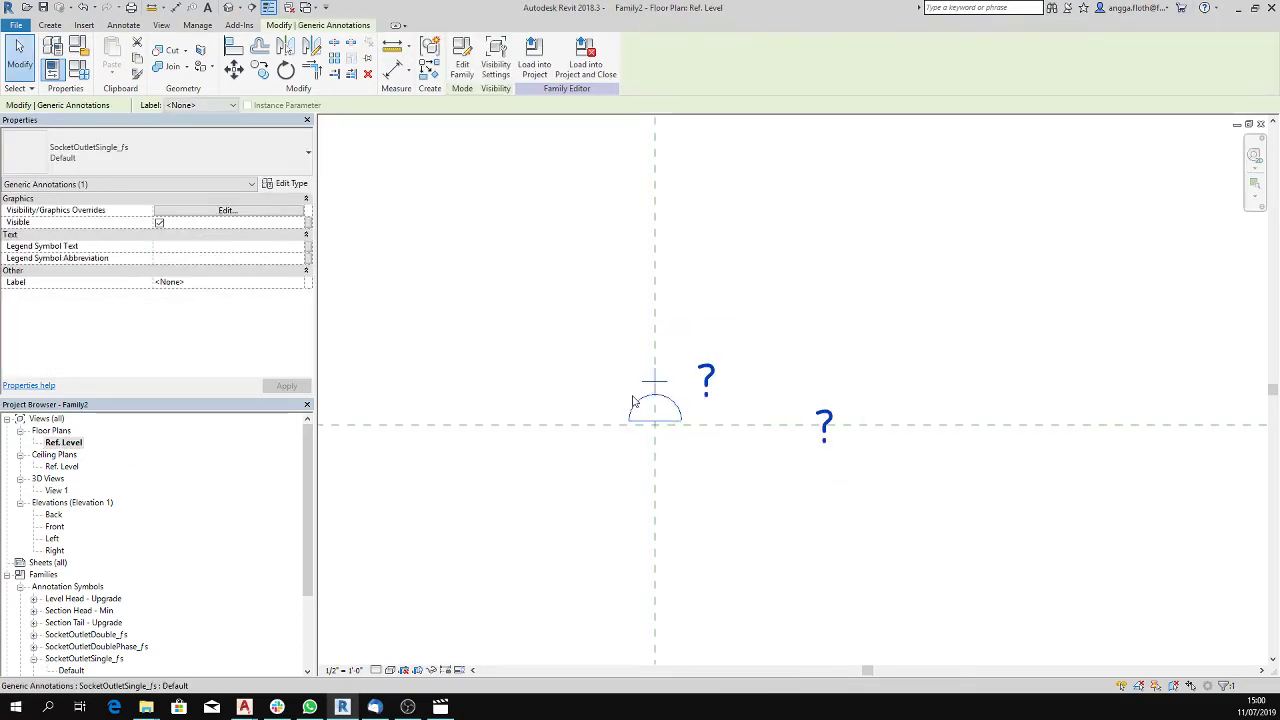
{"action": "left_click", "coordinate": [415, 297]}
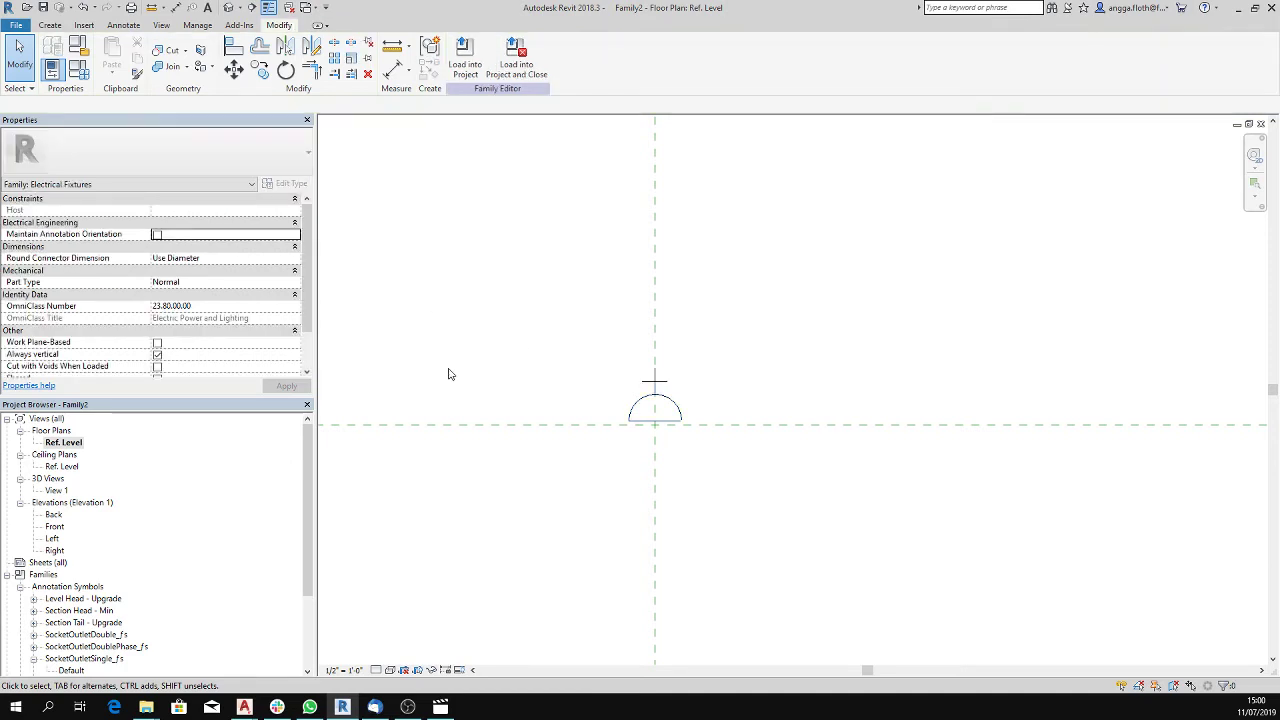
{"action": "left_click_drag", "start_coordinate": [306, 468], "coordinate": [307, 545]}
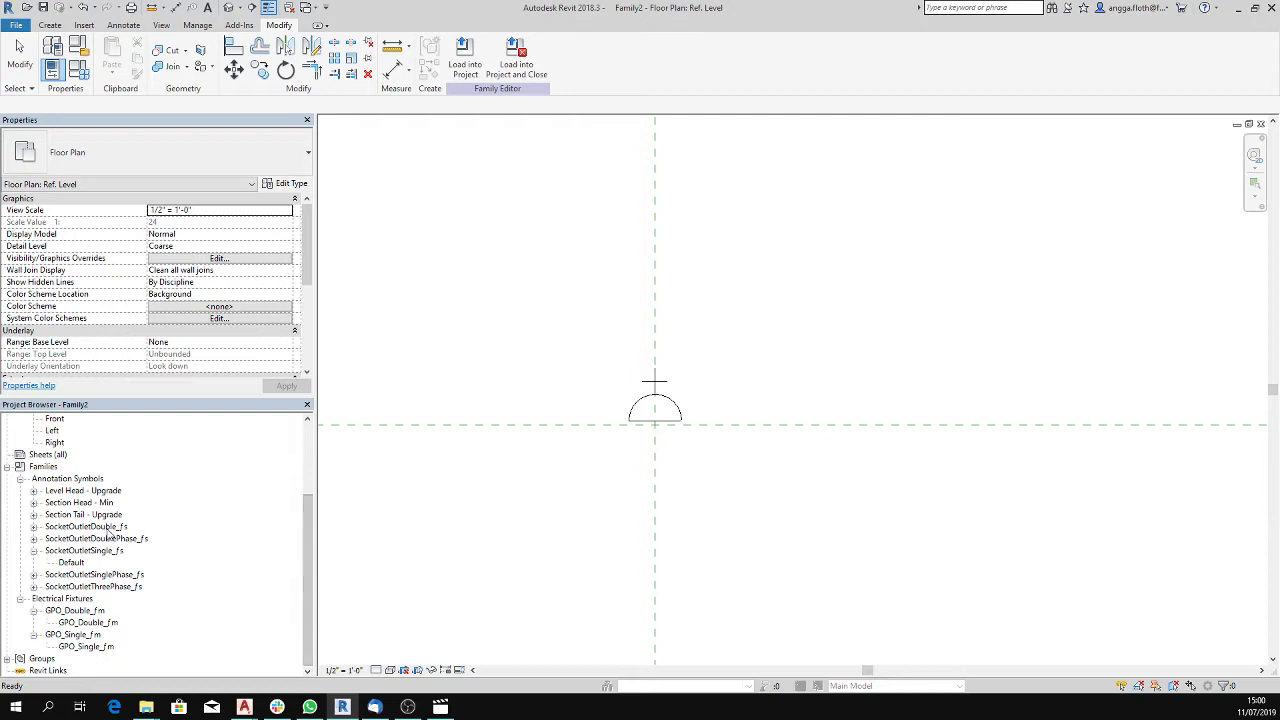
- Place a SocketOutletDouble_fs Default symbol just right of the single socket symbol
{"action": "left_click", "coordinate": [35, 526]}
{"action": "left_click_drag", "start_coordinate": [70, 538], "coordinate": [750, 424]}
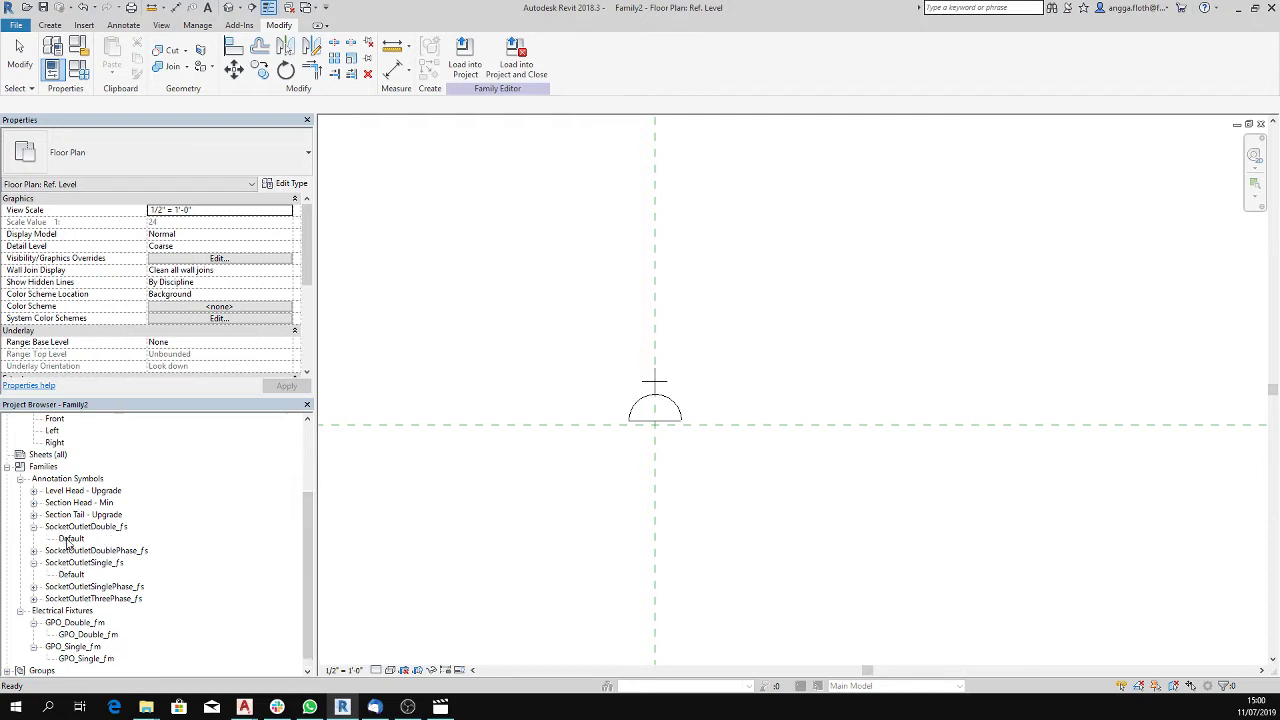
{"action": "left_click", "coordinate": [750, 424]}
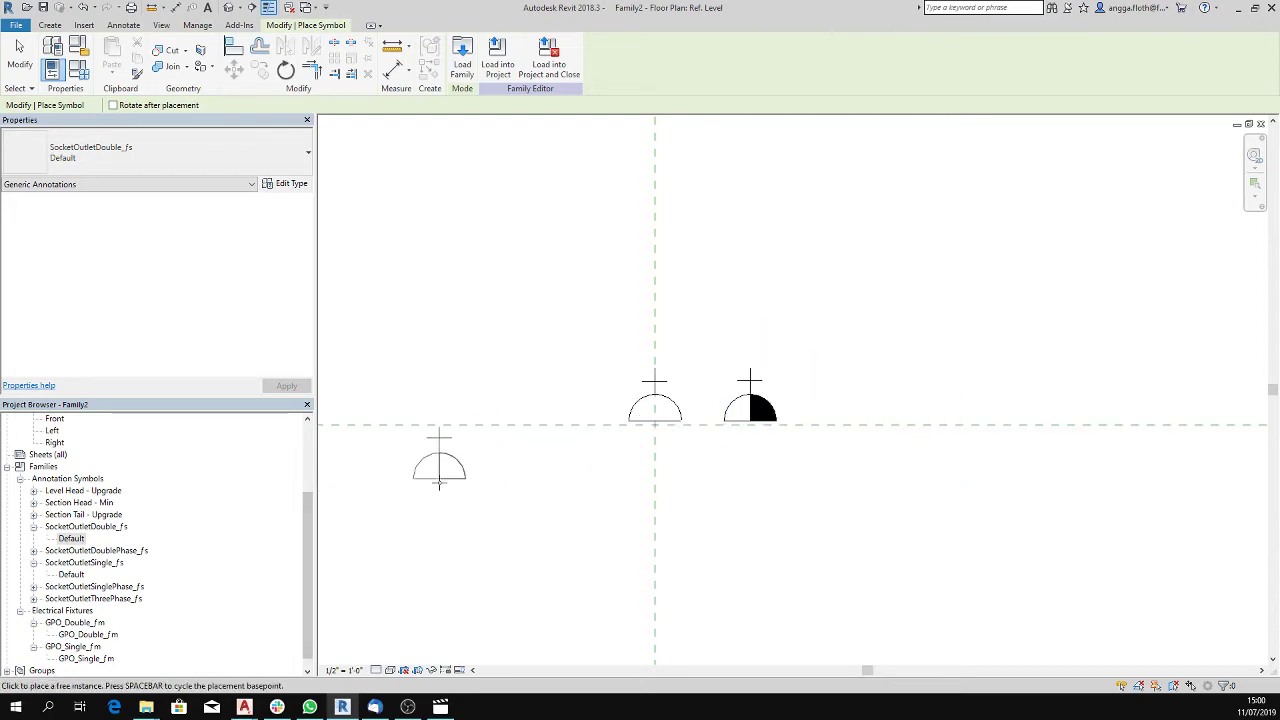
{"action": "key", "text": "Escape"}
{"action": "scroll", "coordinate": [309, 513], "scroll_direction": "down", "scroll_amount": 1}
{"action": "left_click_drag", "start_coordinate": [70, 526], "coordinate": [637, 407]}
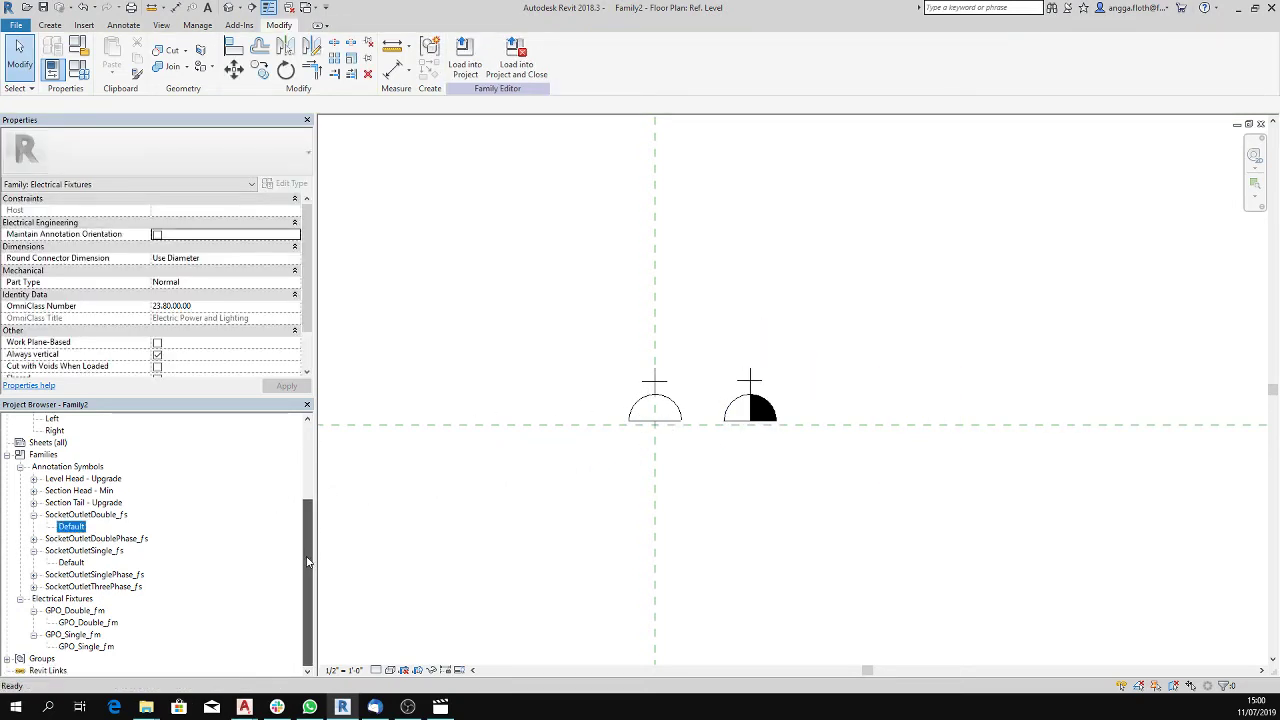
- Select the single socket symbol and review its type properties without changing anything
{"action": "left_click", "coordinate": [622, 409]}
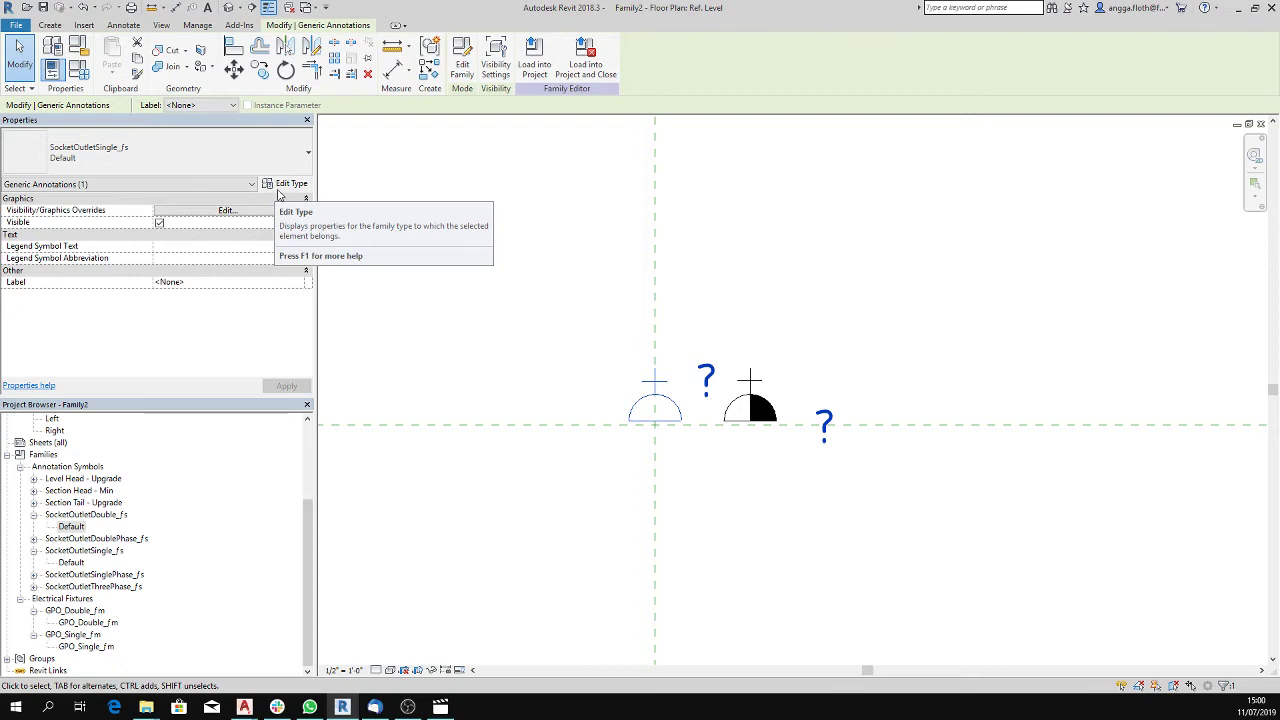
{"action": "left_click", "coordinate": [287, 185]}
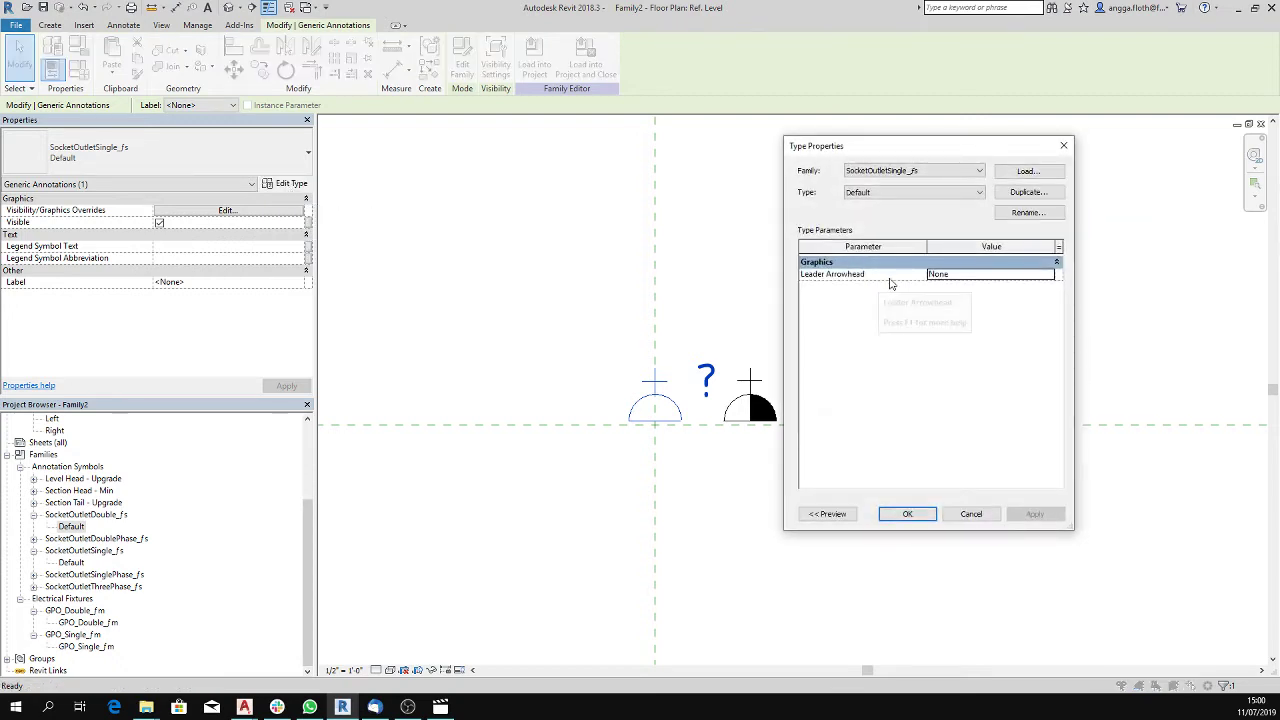
{"action": "left_click", "coordinate": [977, 172]}
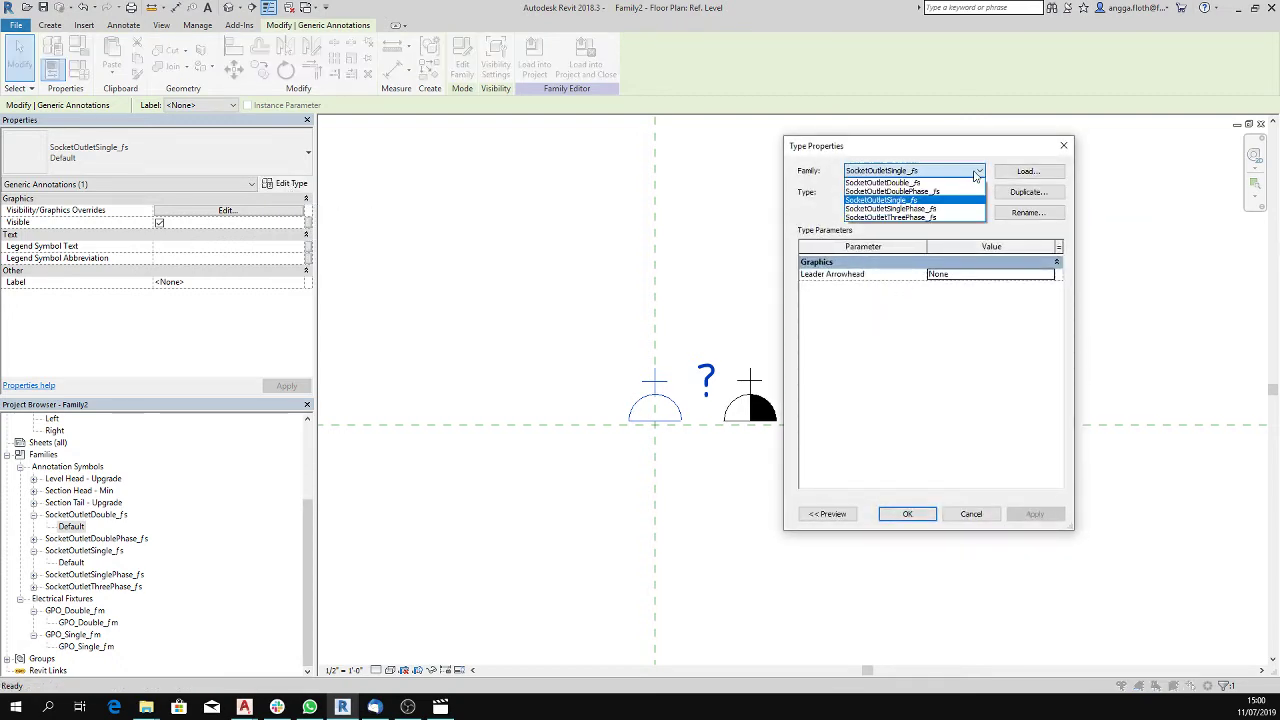
{"action": "left_click", "coordinate": [977, 174]}
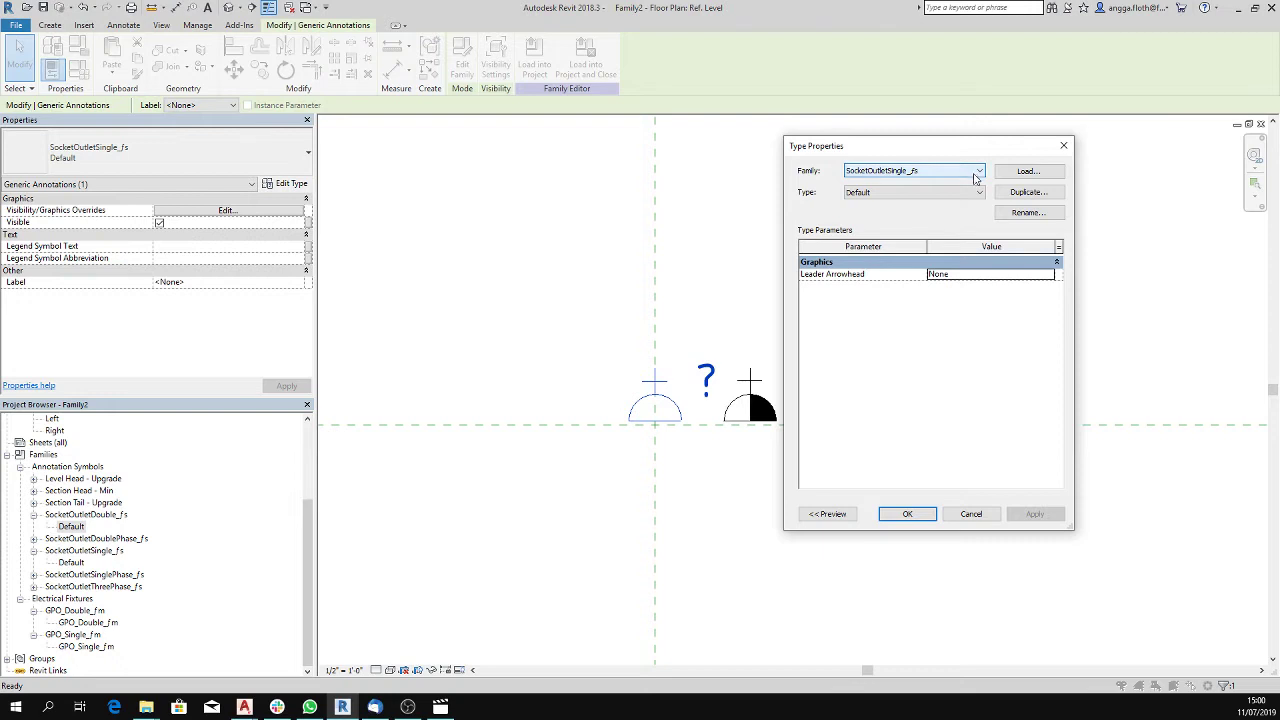
{"action": "left_click", "coordinate": [979, 516]}
{"action": "left_click", "coordinate": [979, 516]}
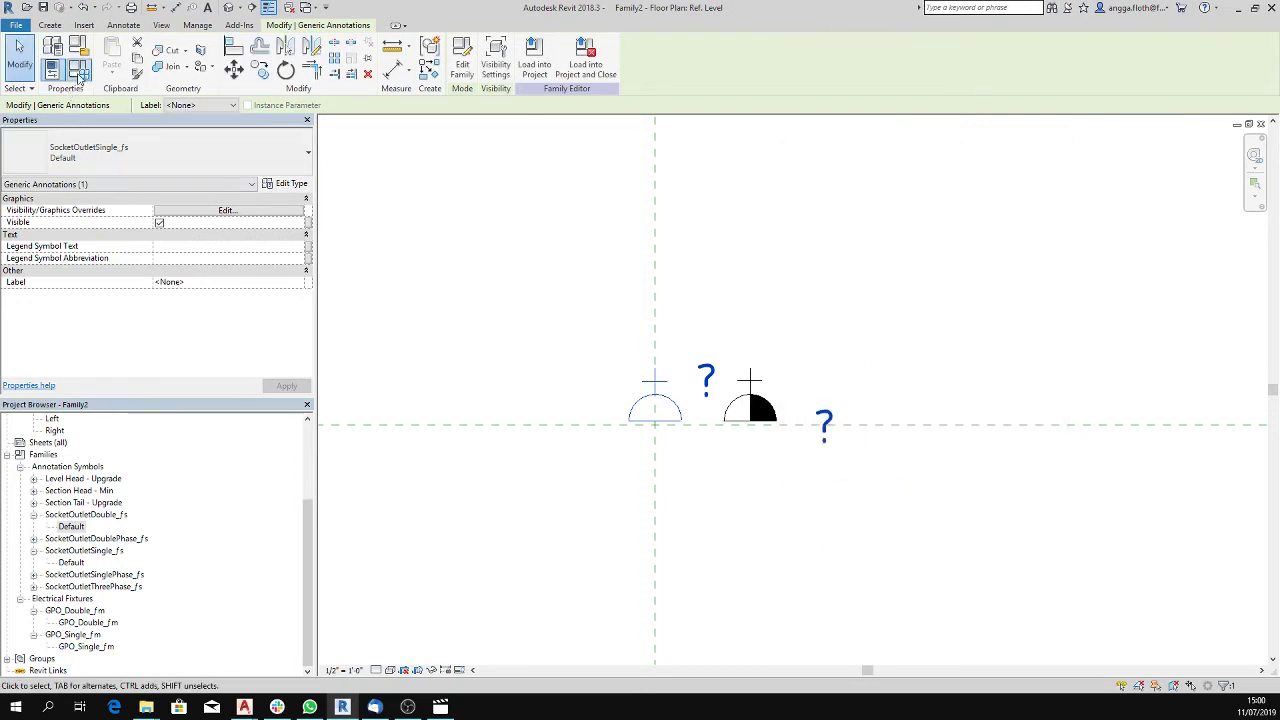
- Check Family Types, then open Associate Family Parameter for the symbol's visibility
{"action": "left_click", "coordinate": [78, 68]}
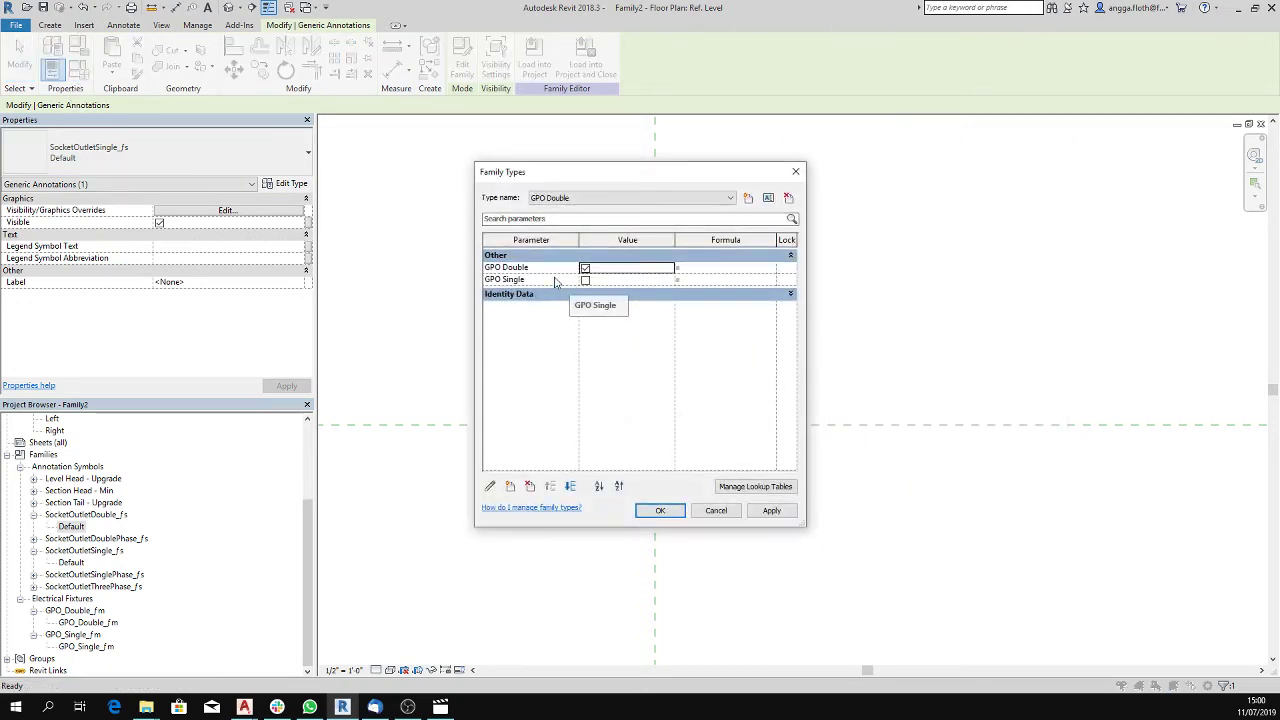
{"action": "left_click", "coordinate": [727, 514]}
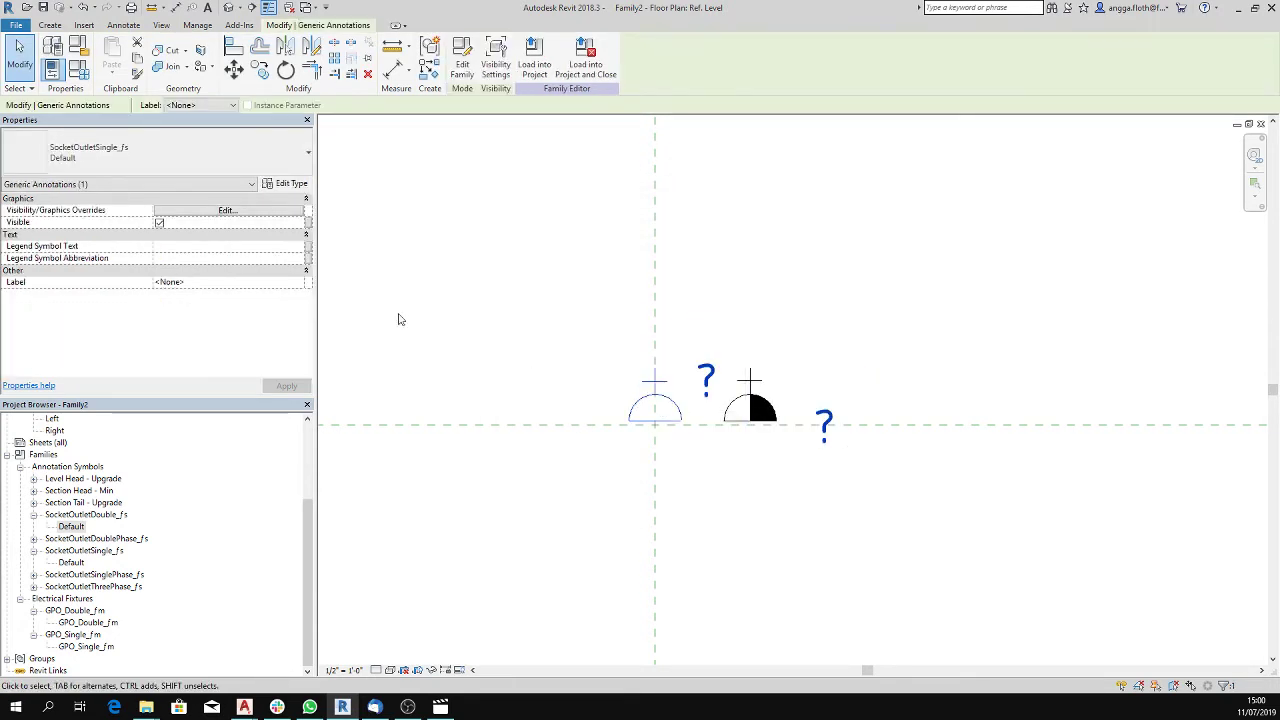
{"action": "left_click", "coordinate": [308, 223]}
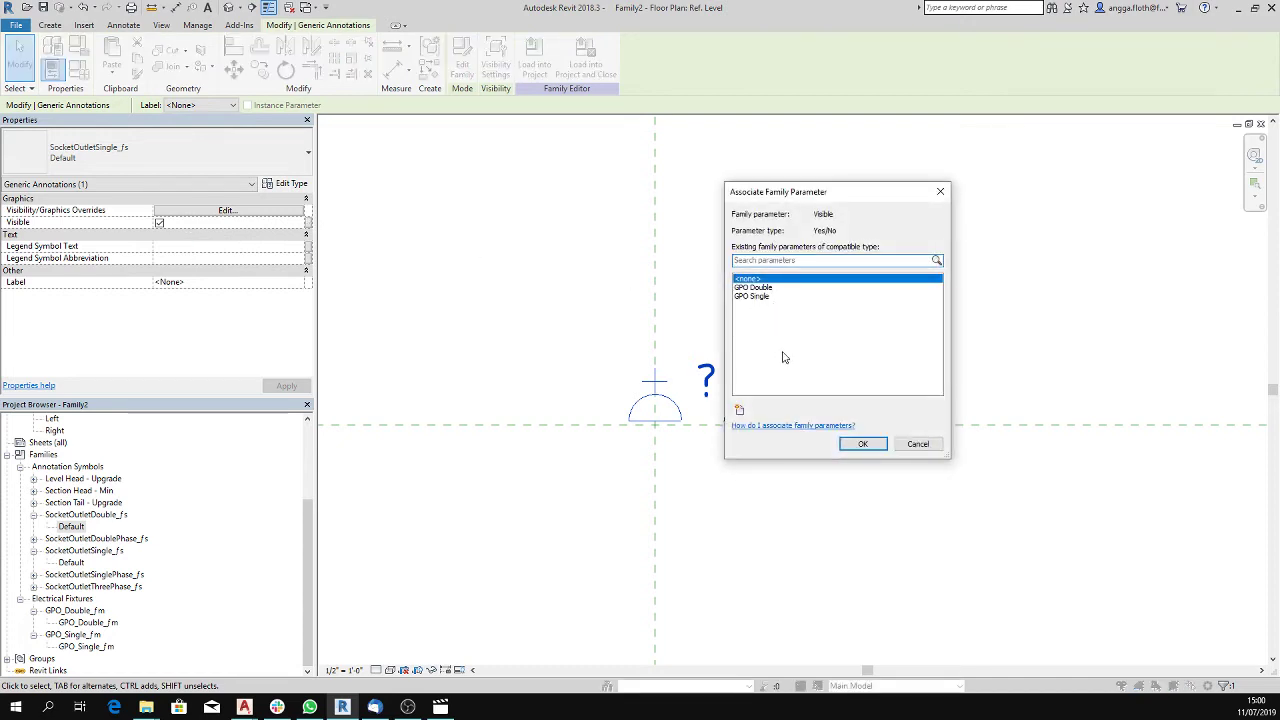
- Start a new visibility parameter; the first name collides with the existing GPO Single
{"action": "left_click", "coordinate": [741, 411]}
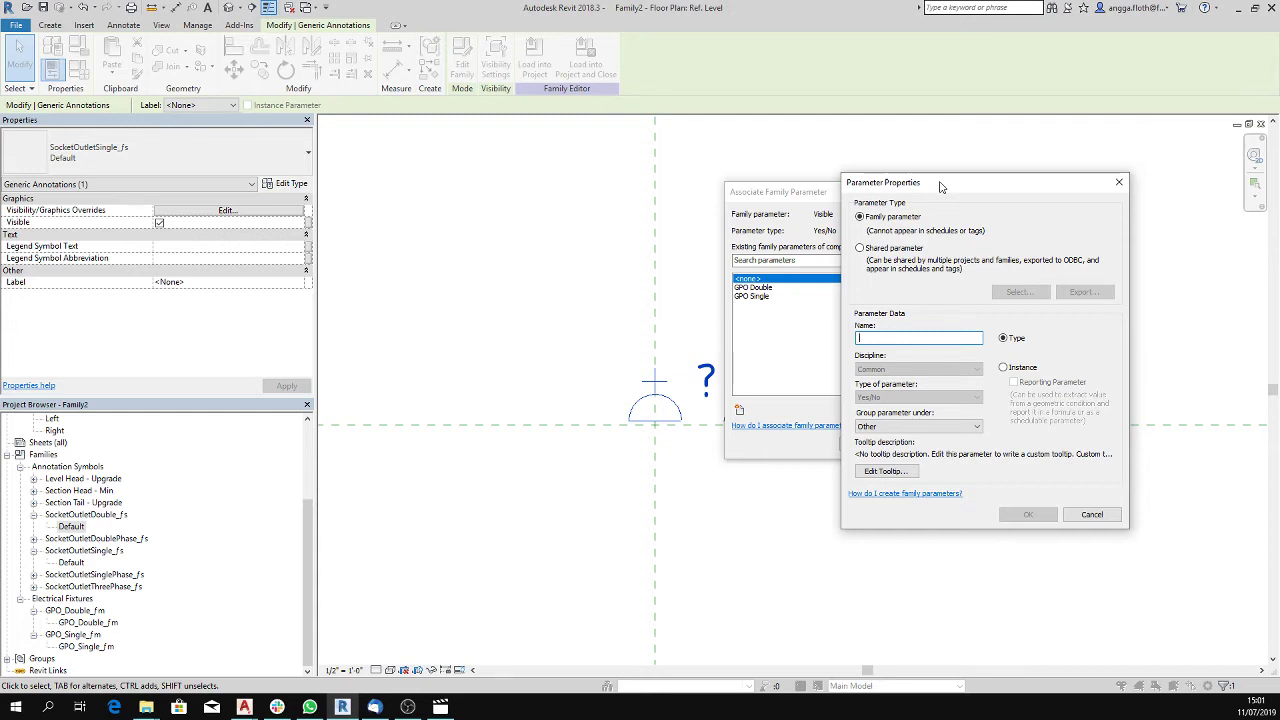
{"action": "type", "text": "sing"}
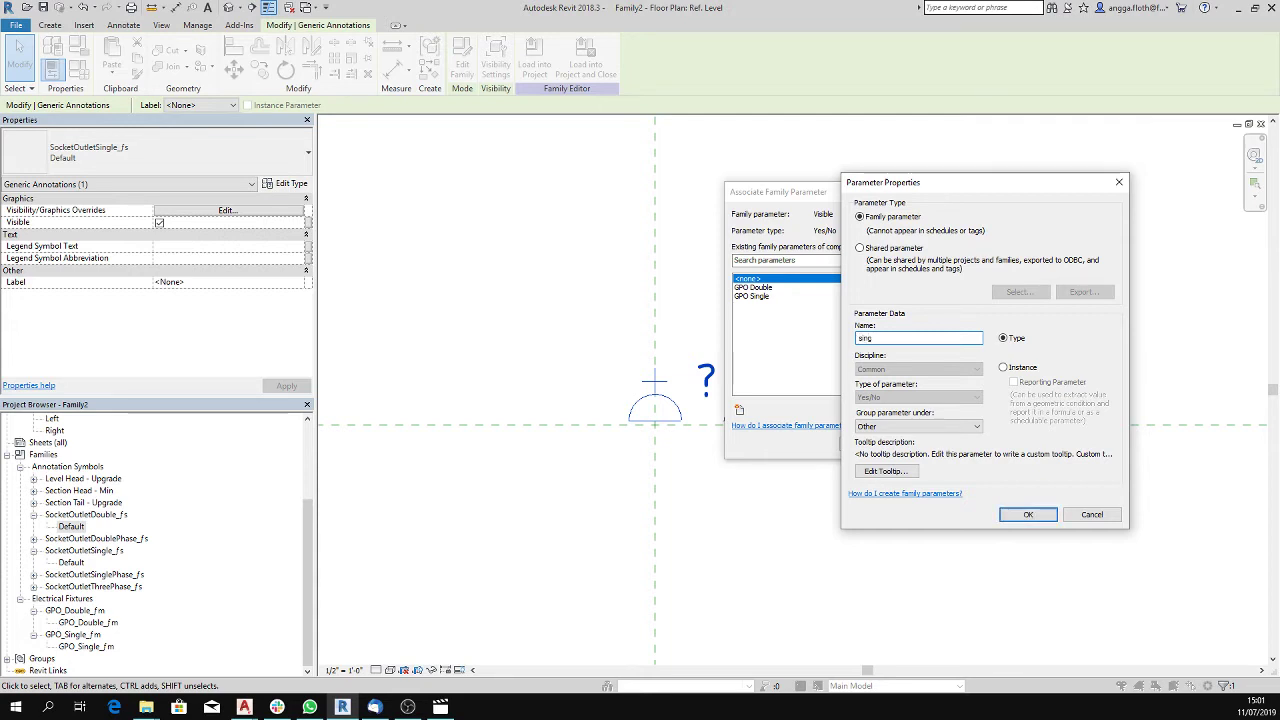
{"action": "key", "text": "BackSpace"}
{"action": "key", "text": "BackSpace"}
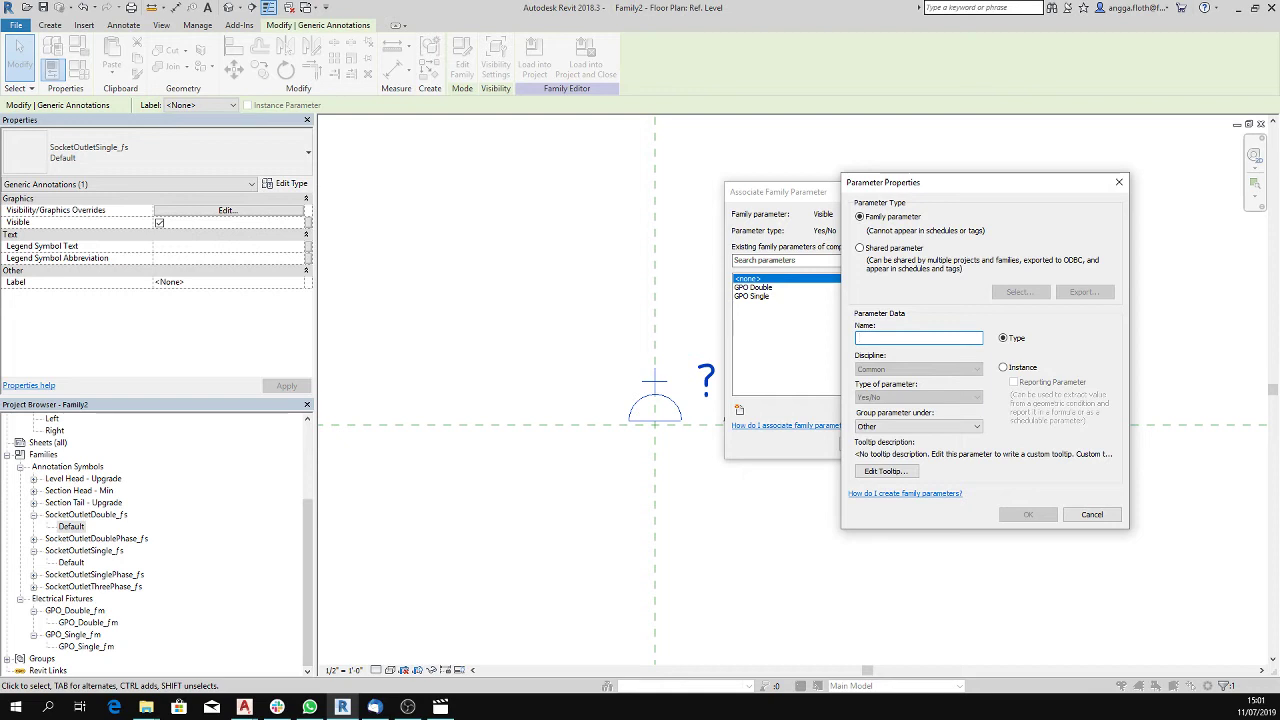
{"action": "type", "text": "GPO S"}
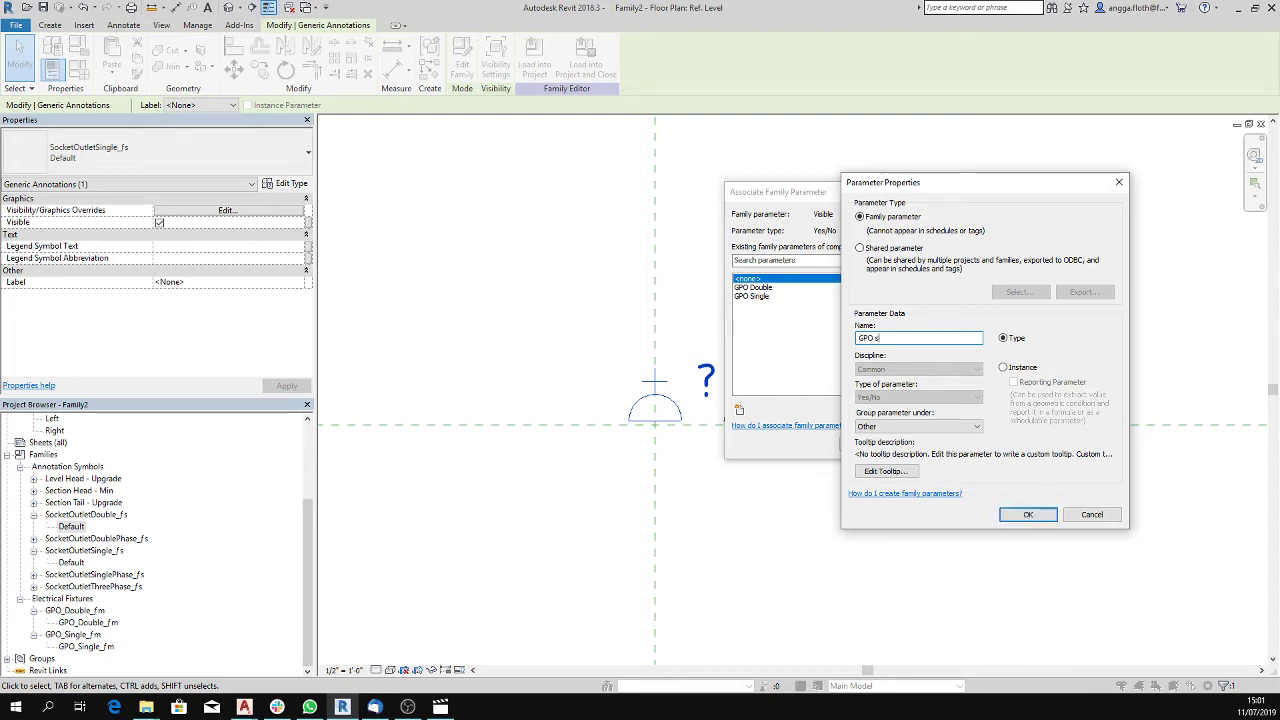
{"action": "type", "text": "ingle"}
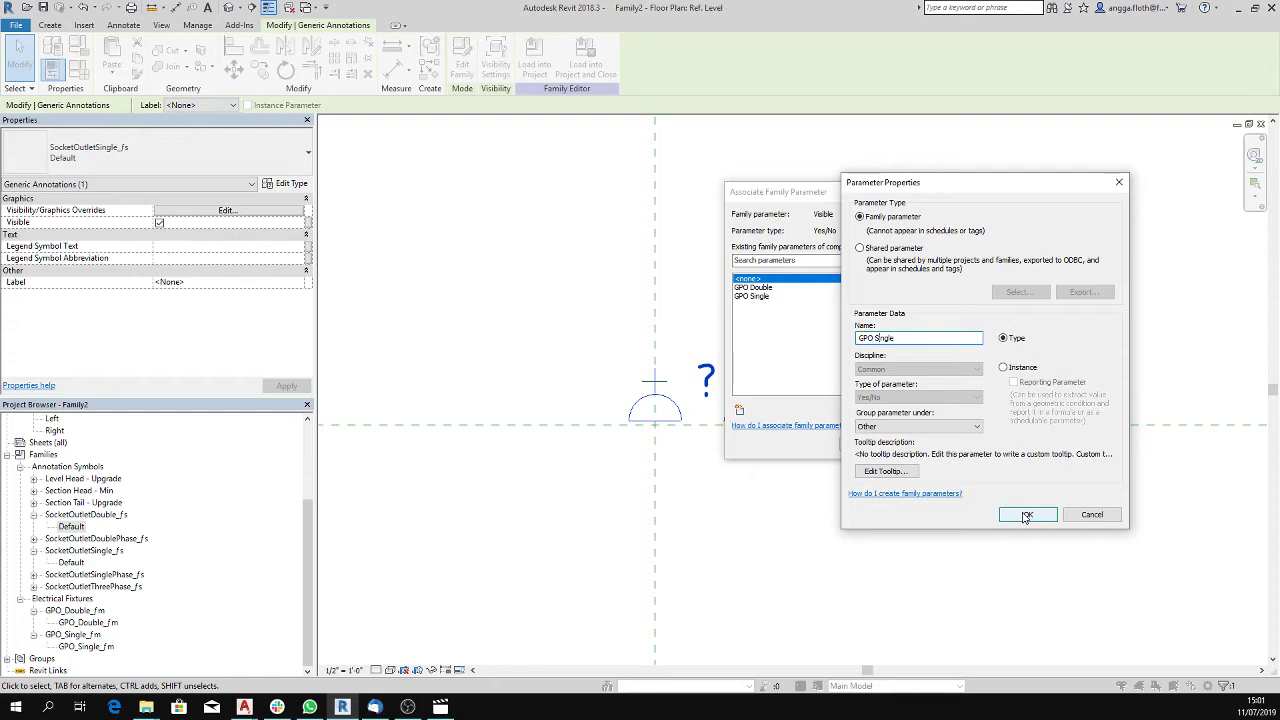
{"action": "left_click", "coordinate": [1024, 516]}
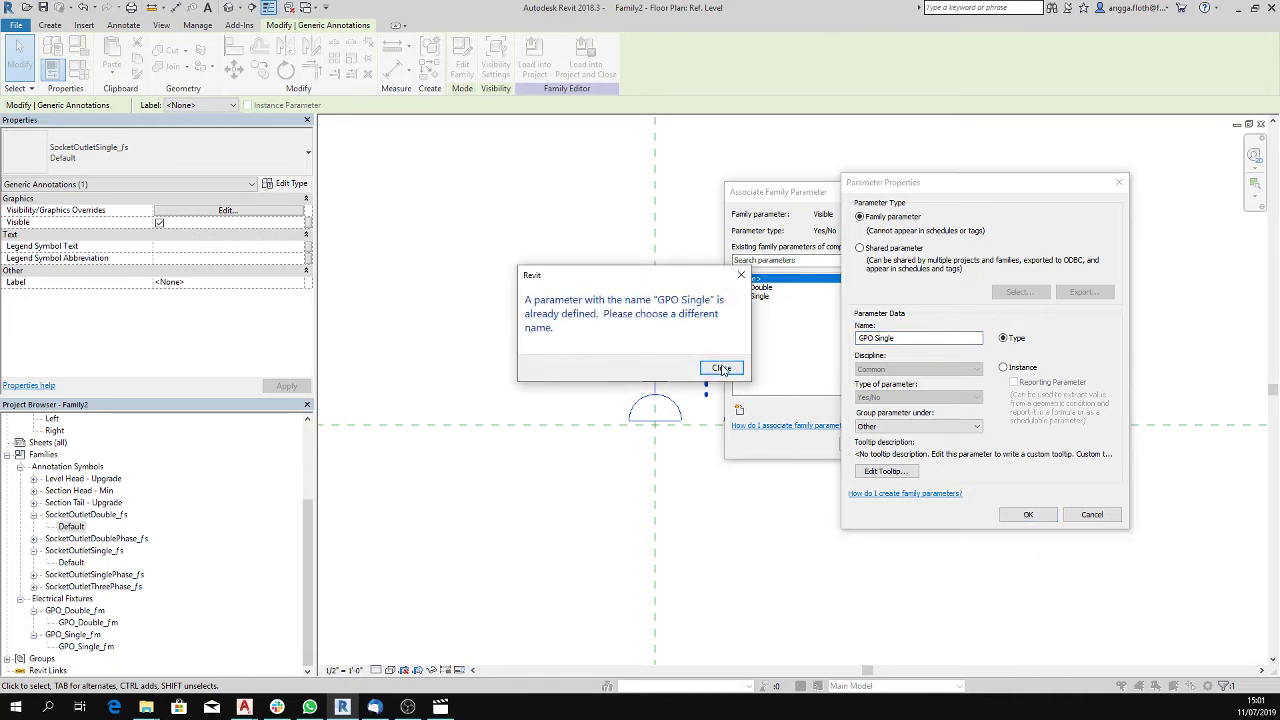
{"action": "left_click", "coordinate": [721, 368]}
- Rename the new parameter to Single GPO and link it to the single symbol's visibility
{"action": "left_click", "coordinate": [912, 339]}
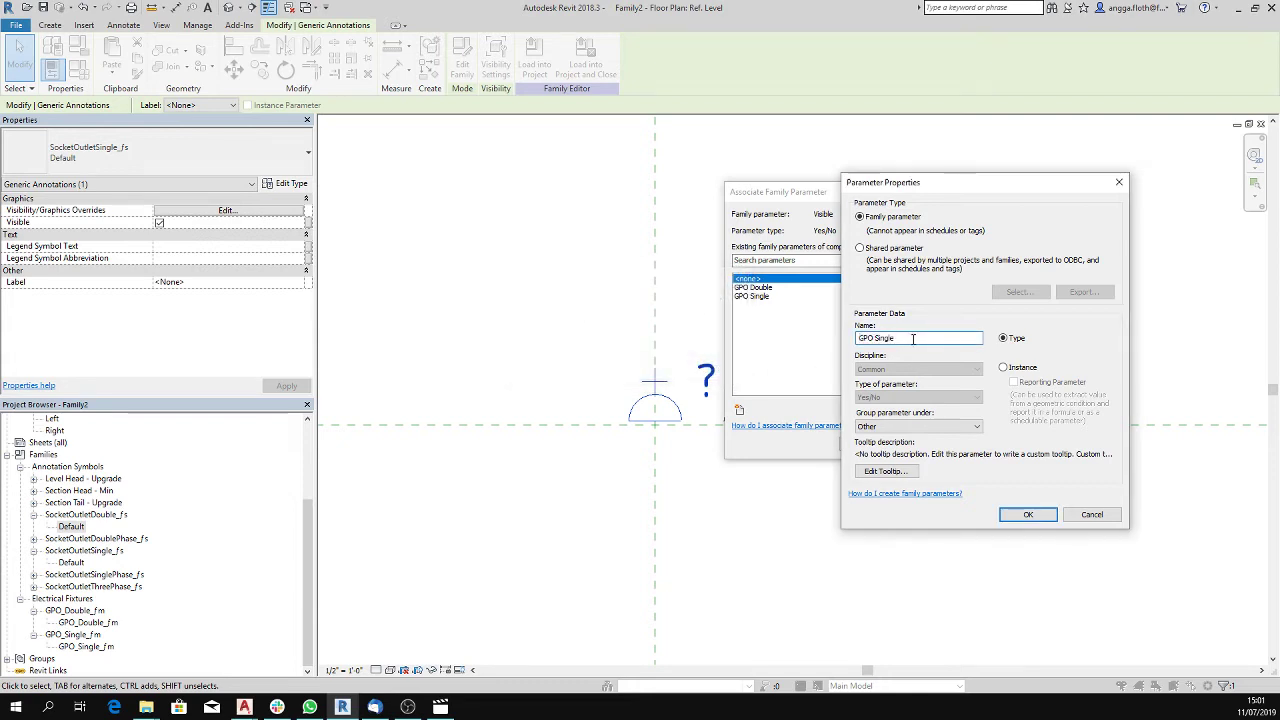
{"action": "left_click_drag", "start_coordinate": [875, 340], "coordinate": [887, 340]}
{"action": "key", "text": "BackSpace"}
{"action": "key", "text": "BackSpace"}
{"action": "key", "text": "BackSpace"}
{"action": "type", "text": "S"}
{"action": "type", "text": "O"}
{"action": "left_click", "coordinate": [1028, 514]}
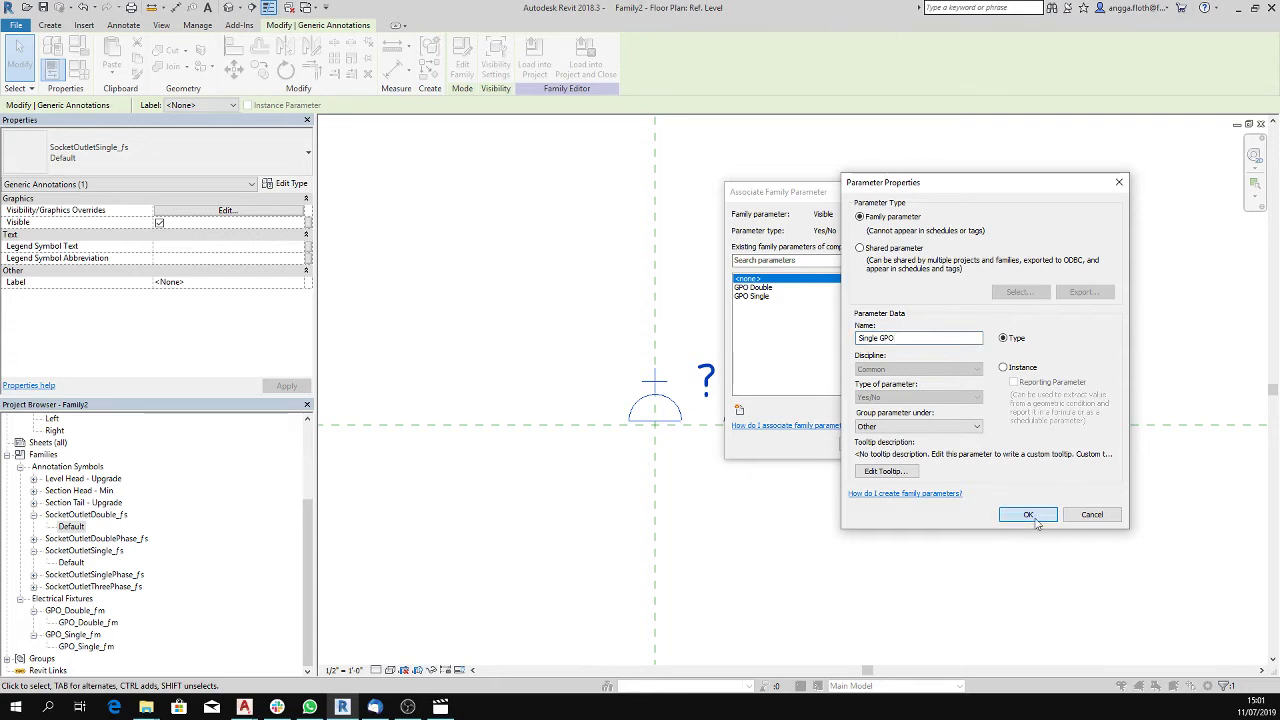
{"action": "left_click", "coordinate": [865, 445]}
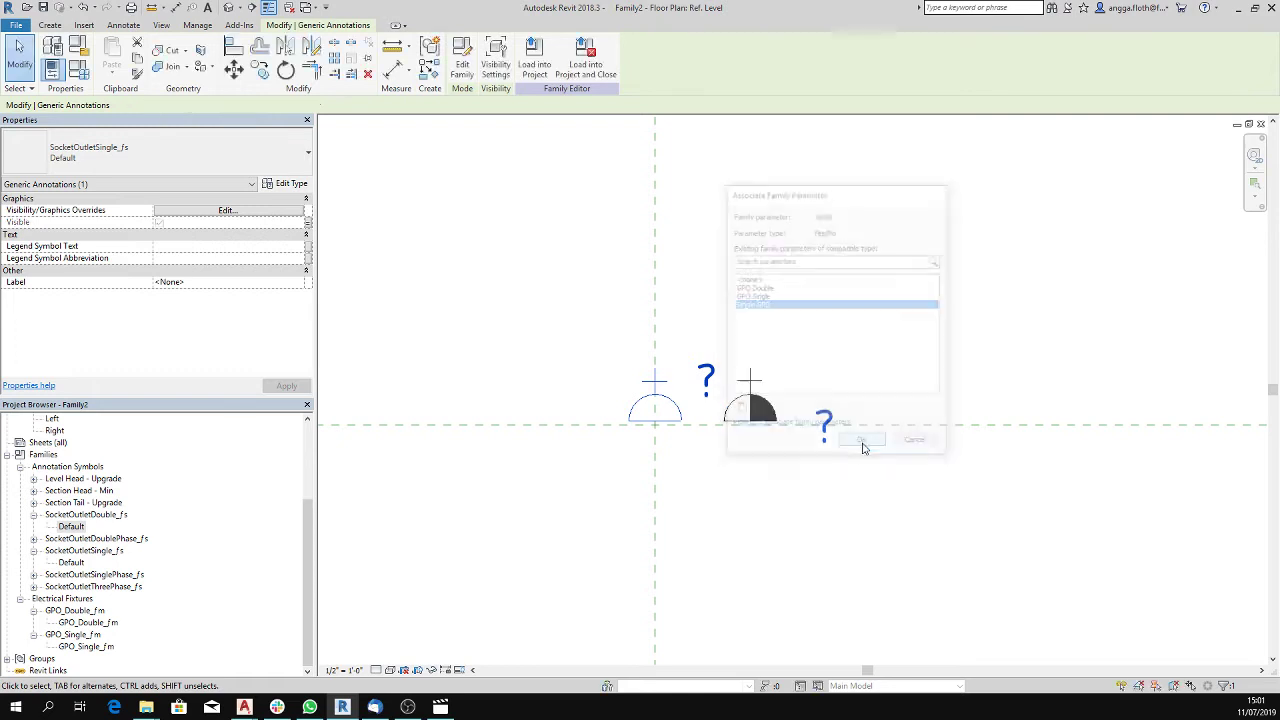
{"action": "left_click_drag", "start_coordinate": [763, 408], "coordinate": [858, 408]}
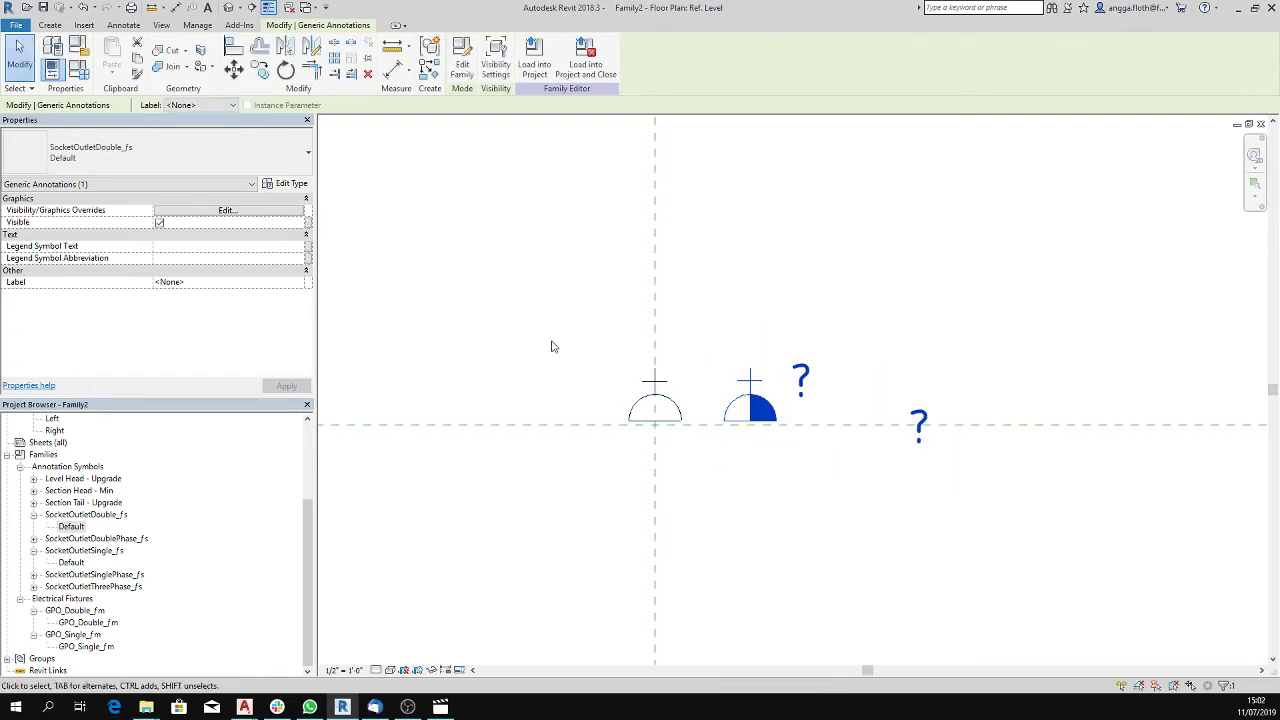
- Link the double socket symbol's Visible property to a new Yes/No parameter, Double GPO
{"action": "left_click", "coordinate": [308, 223]}
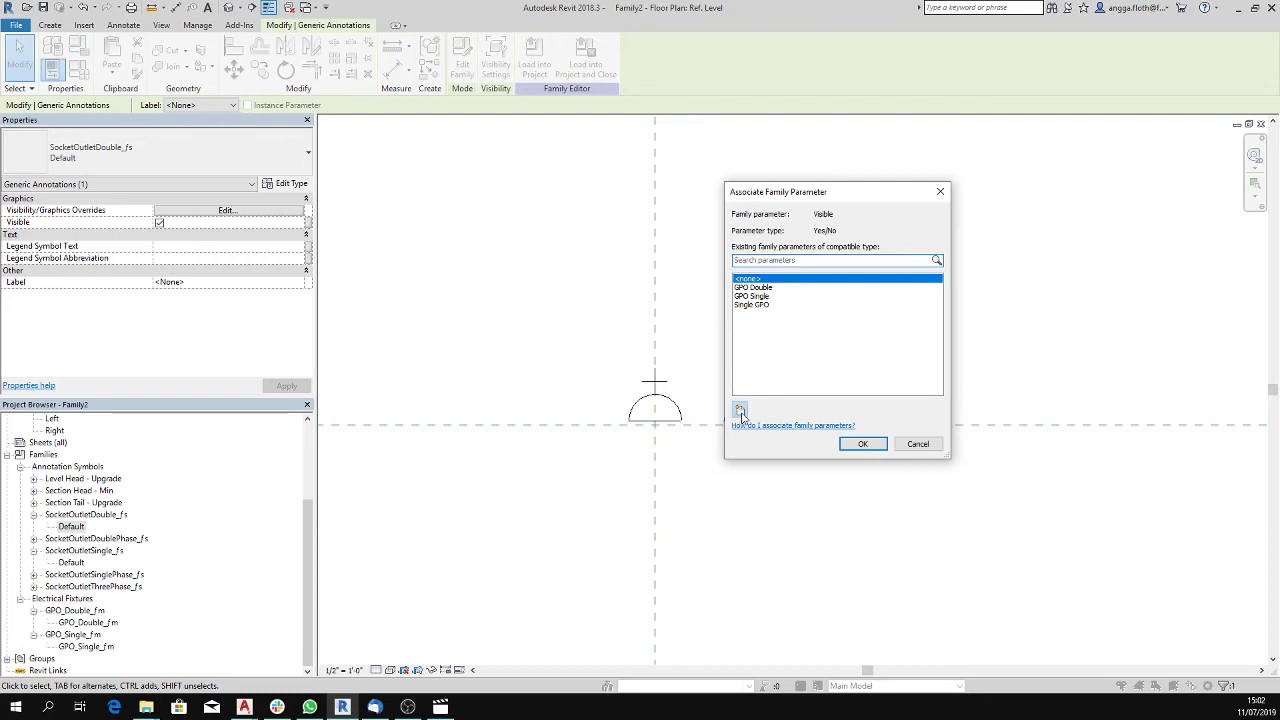
{"action": "left_click", "coordinate": [739, 410]}
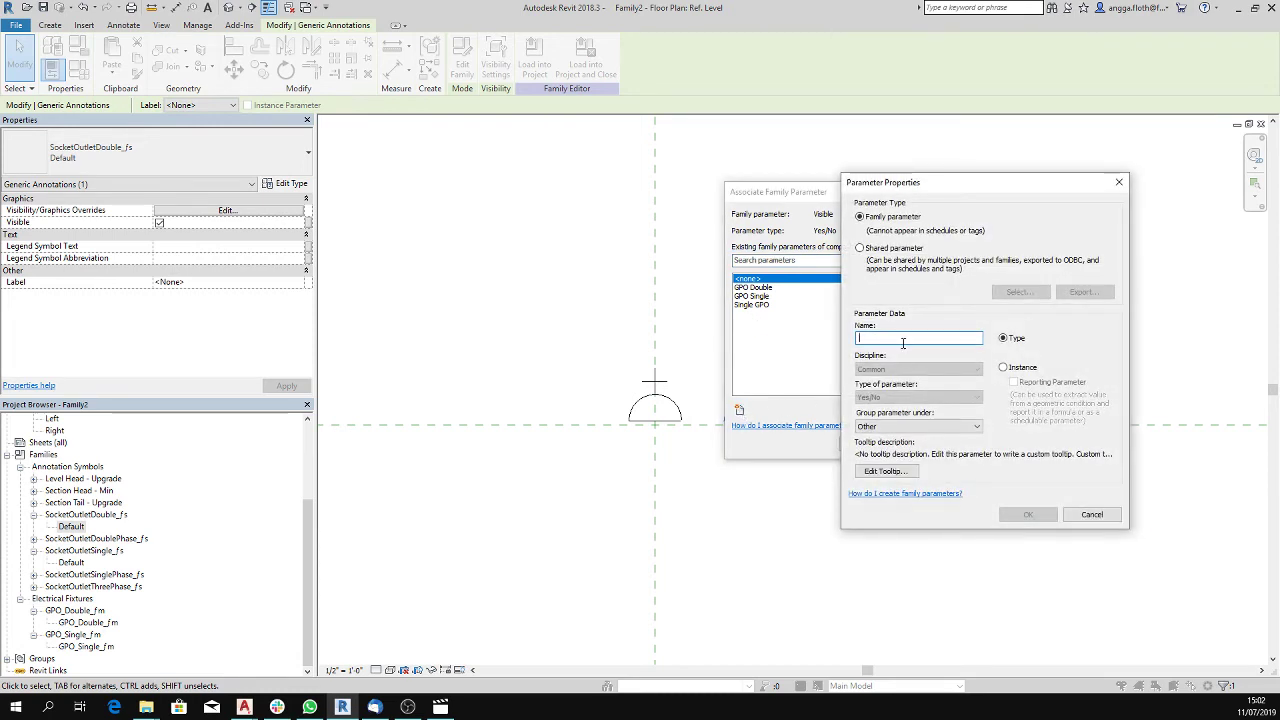
{"action": "type", "text": "Dou"}
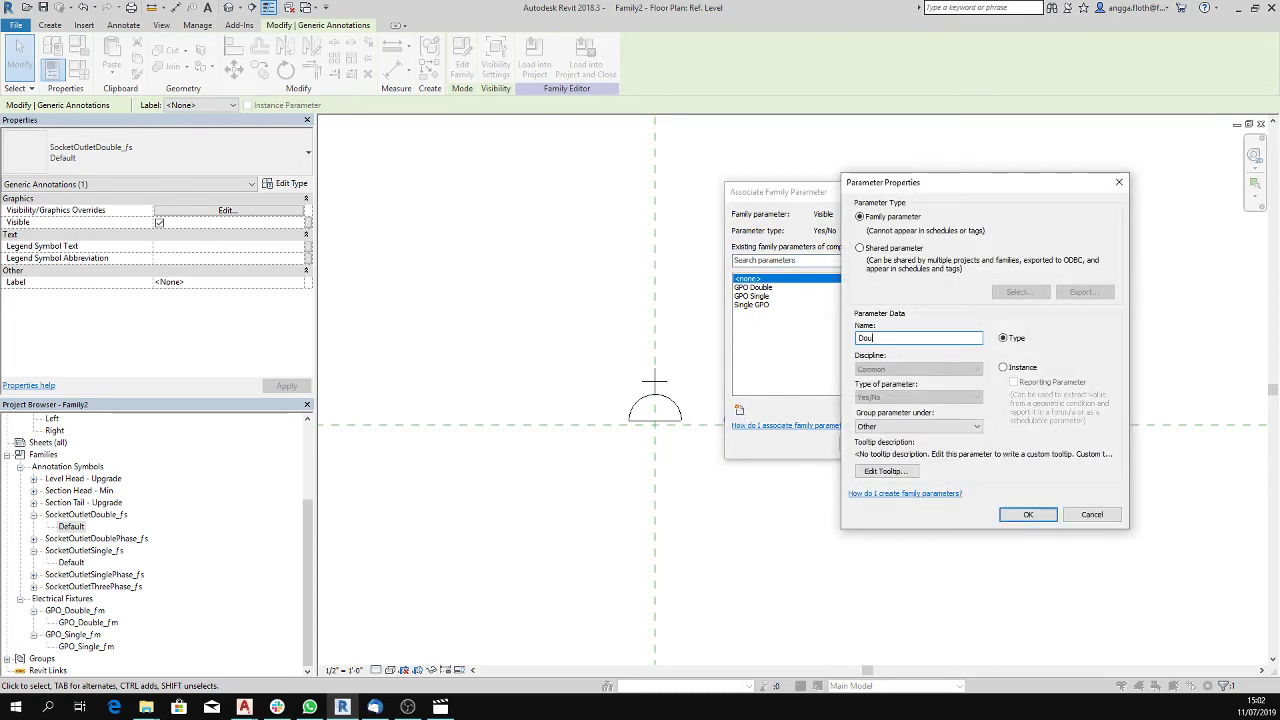
{"action": "type", "text": "ble GP"}
{"action": "type", "text": "O"}
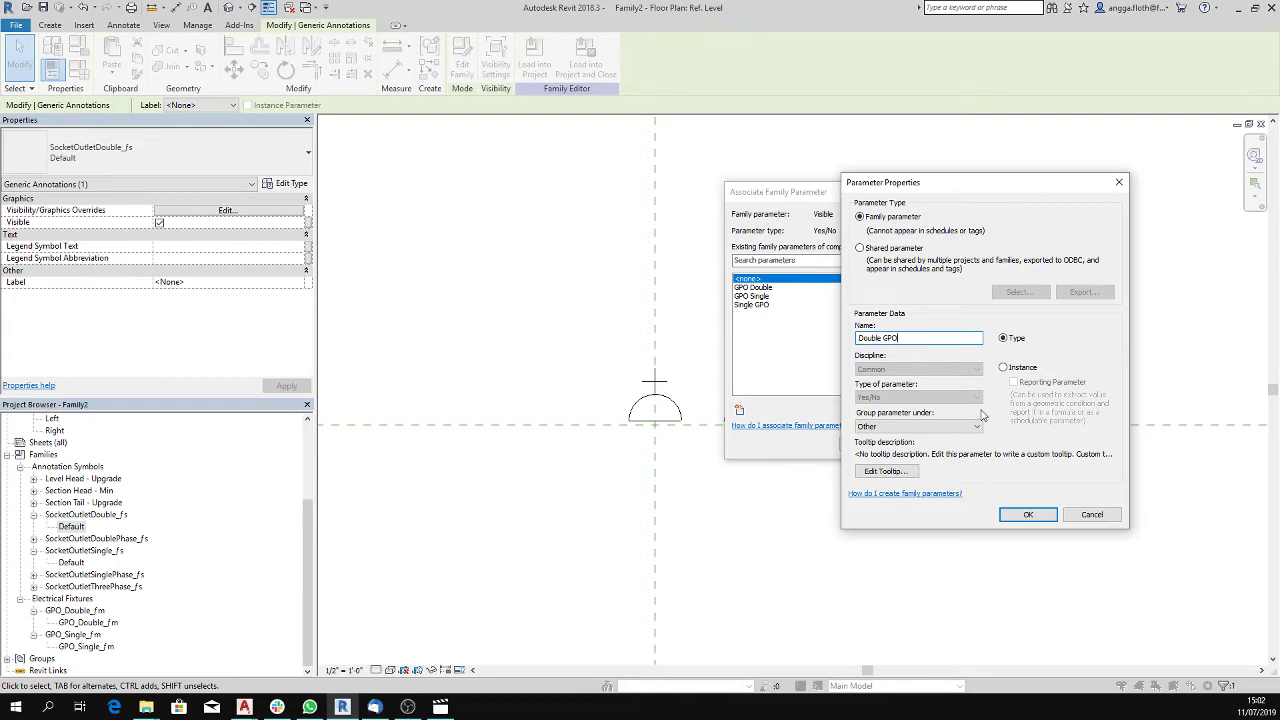
{"action": "left_click", "coordinate": [1015, 515]}
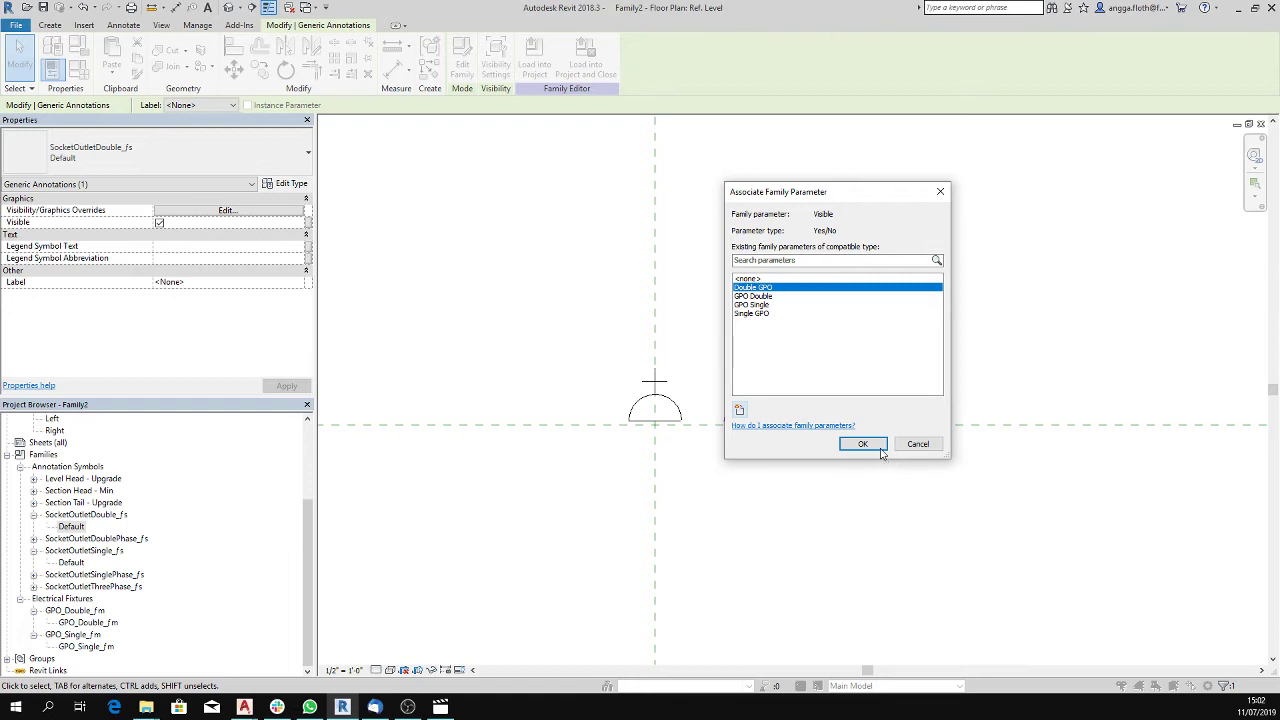
{"action": "left_click", "coordinate": [862, 444]}
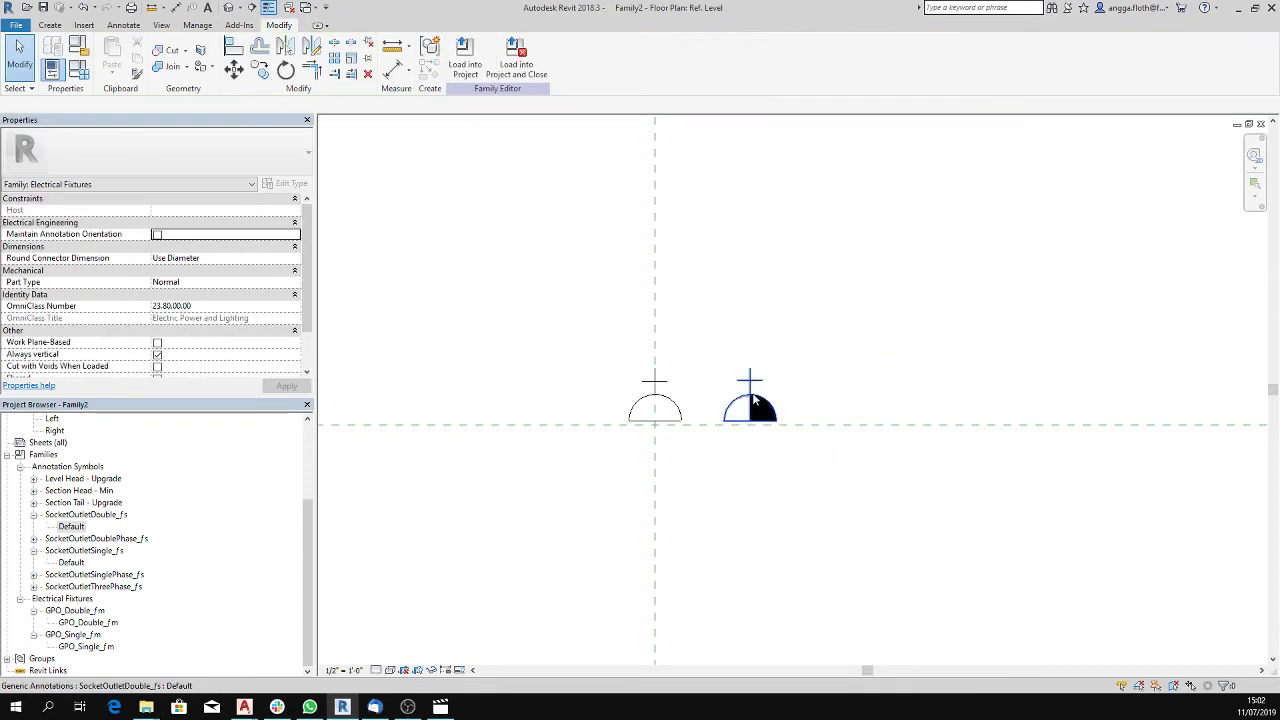
{"action": "left_click", "coordinate": [755, 400]}
- In Family Types, set the GPO Single type's Yes/No visibility values
{"action": "left_click", "coordinate": [378, 249]}
{"action": "left_click", "coordinate": [79, 72]}
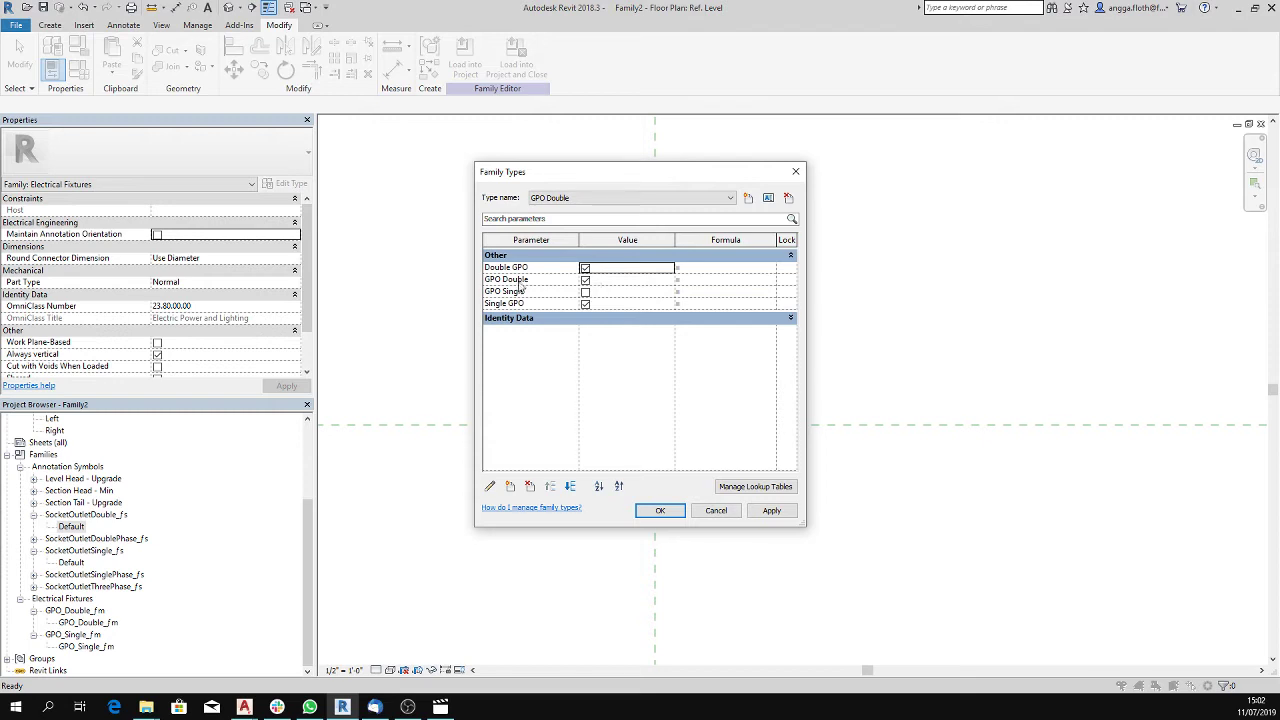
{"action": "left_click", "coordinate": [585, 304]}
{"action": "left_click", "coordinate": [600, 198]}
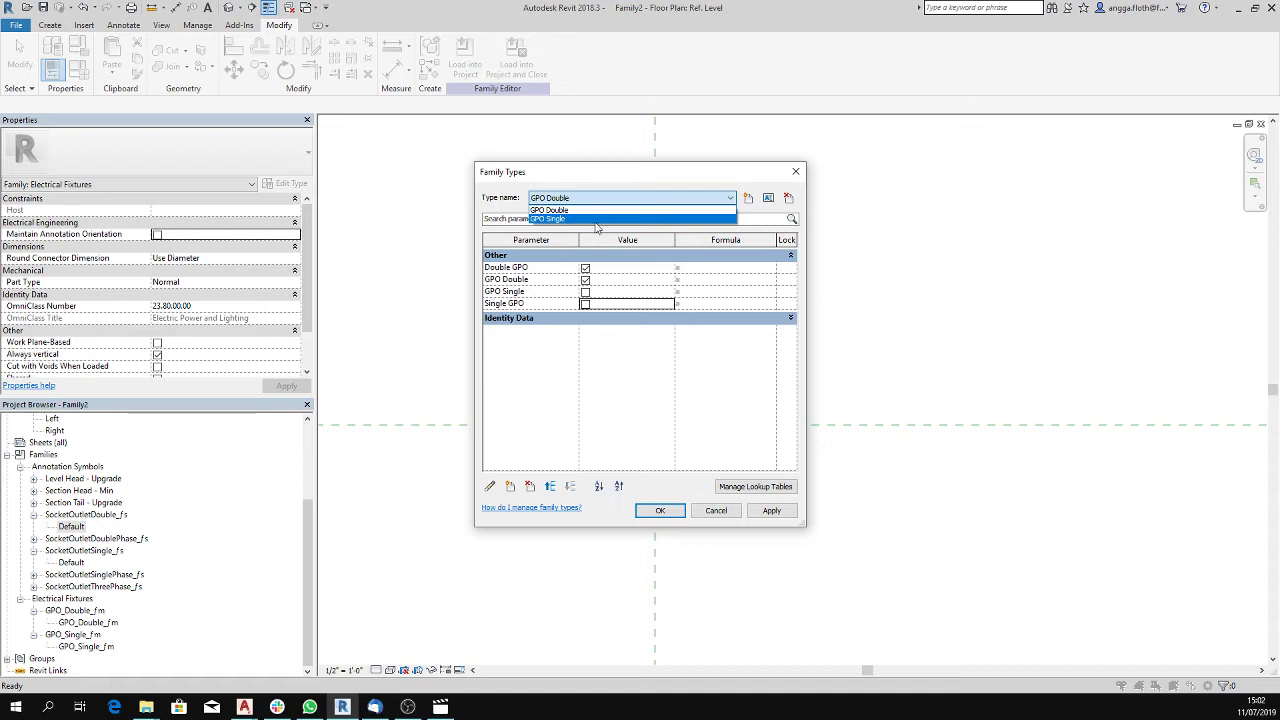
{"action": "left_click", "coordinate": [585, 219]}
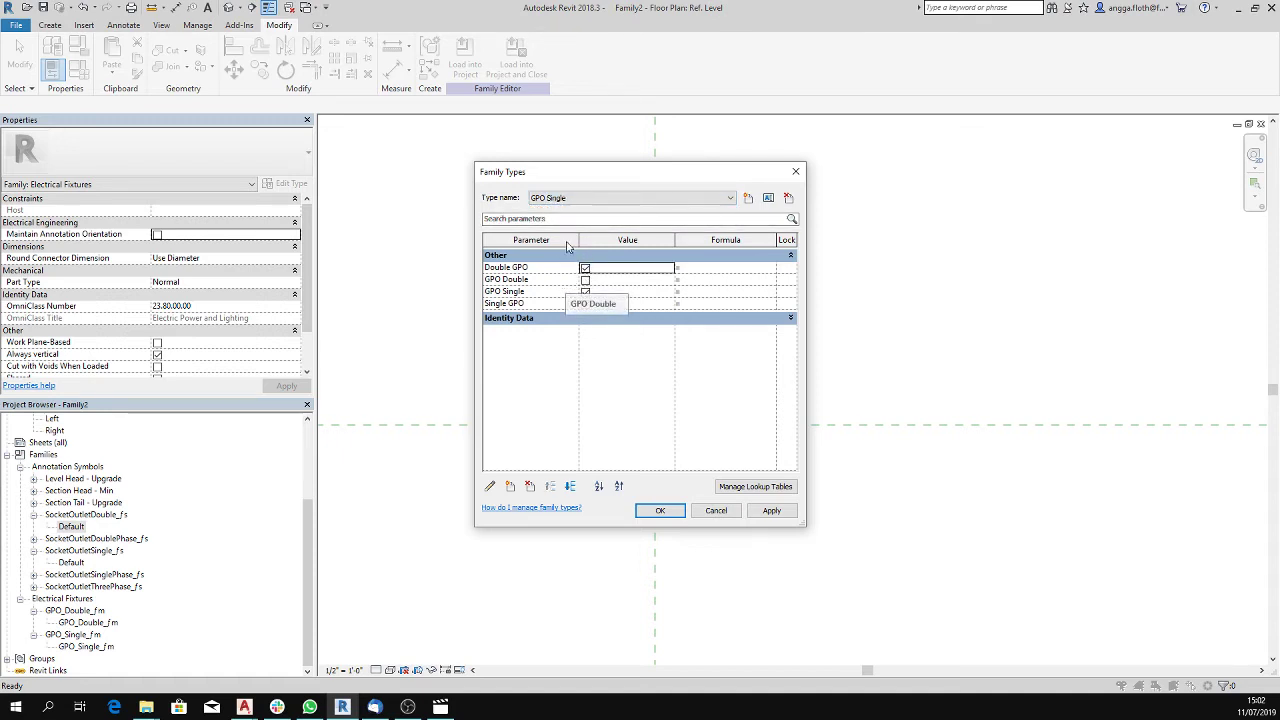
{"action": "left_click", "coordinate": [630, 197]}
{"action": "left_click", "coordinate": [585, 219]}
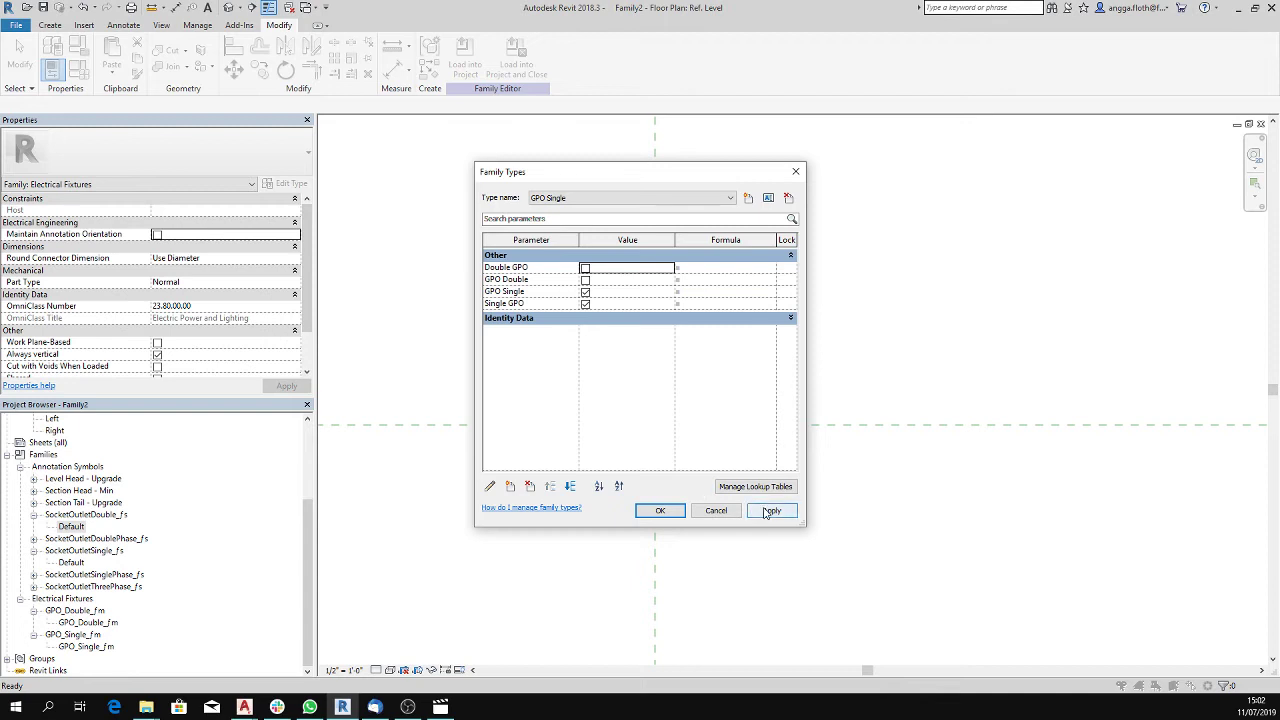
- Compare the GPO Double and GPO Single values, then apply the type settings
{"action": "left_click", "coordinate": [605, 198]}
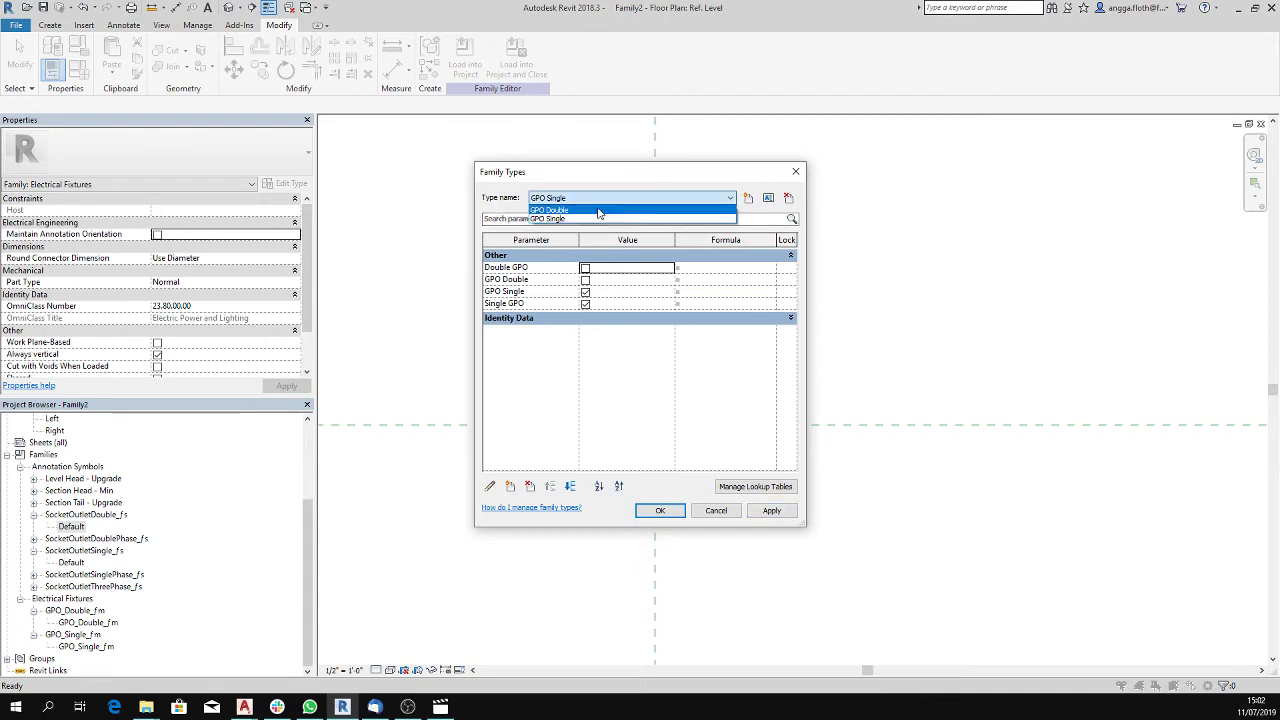
{"action": "left_click", "coordinate": [600, 210]}
{"action": "left_click", "coordinate": [603, 198]}
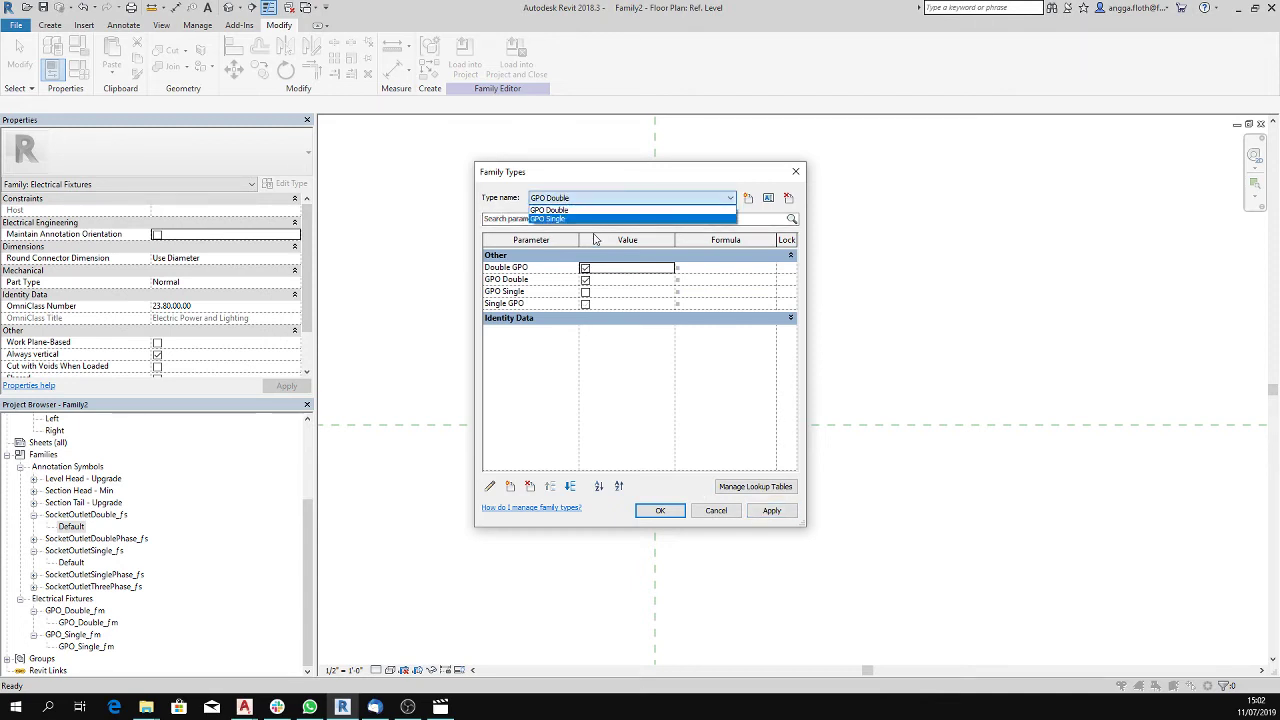
{"action": "left_click", "coordinate": [593, 220]}
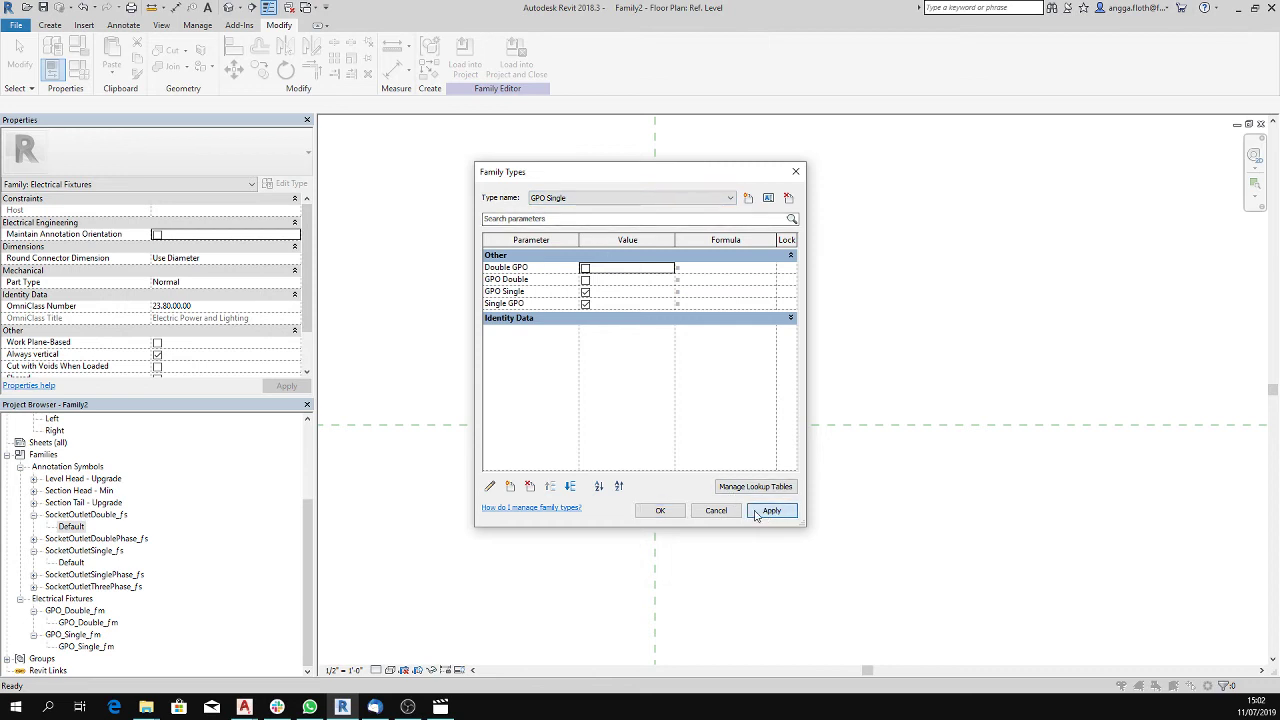
{"action": "left_click", "coordinate": [667, 513]}
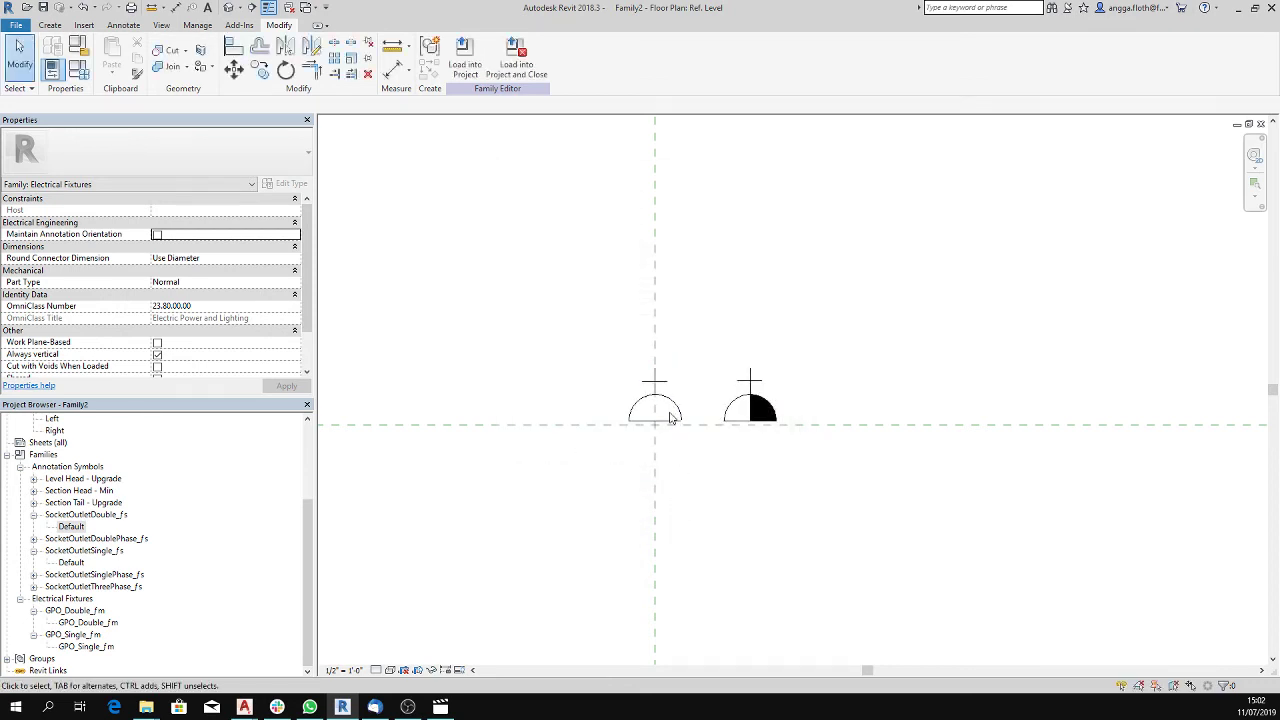
{"action": "left_click", "coordinate": [672, 416]}
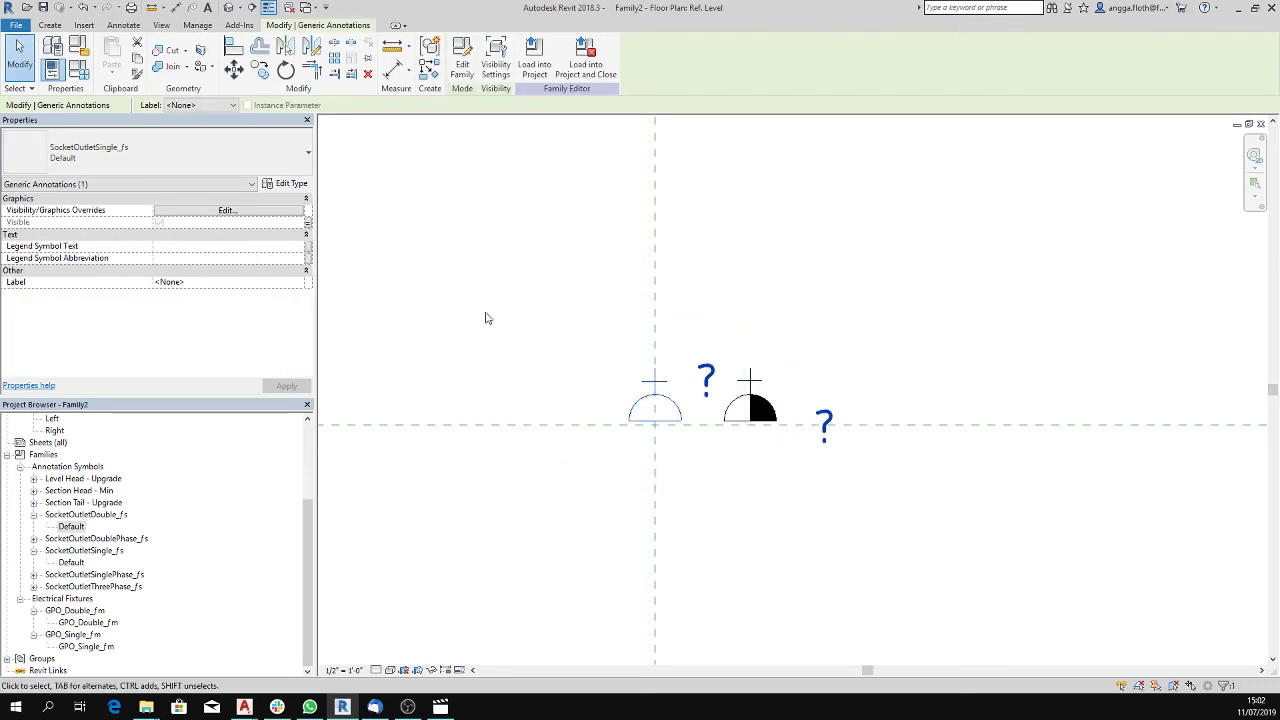
{"action": "left_click", "coordinate": [285, 184]}
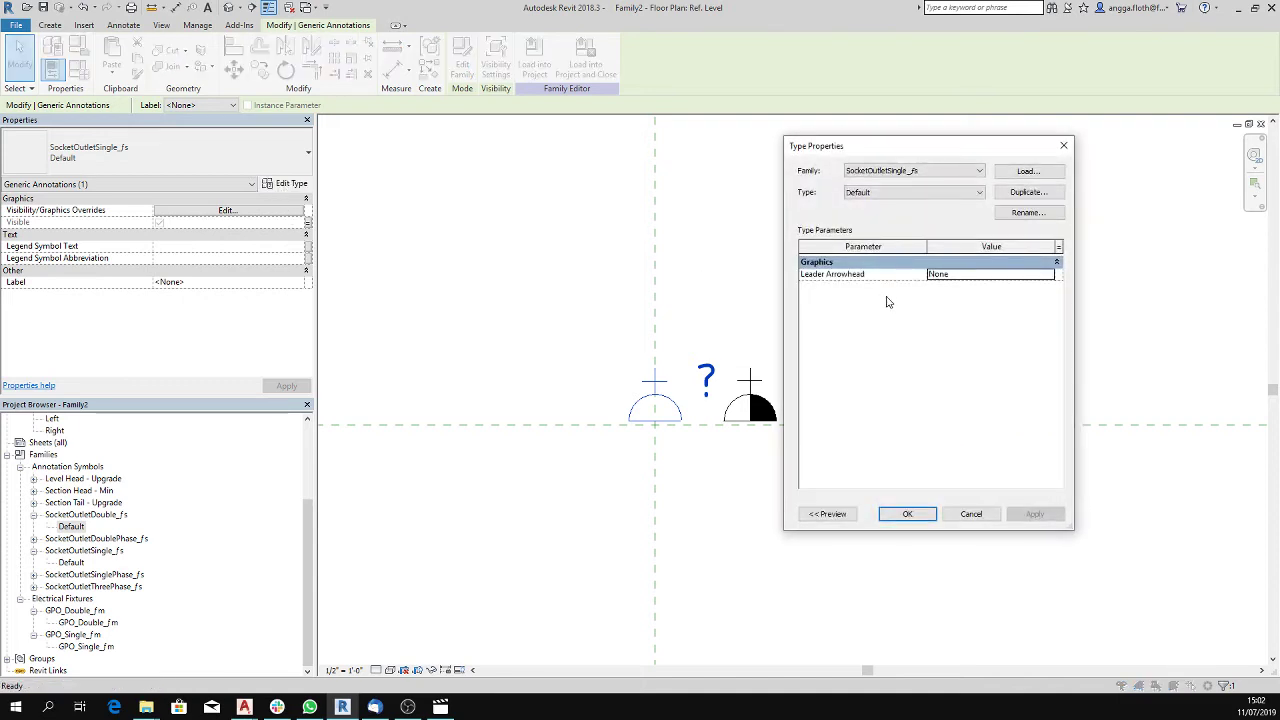
{"action": "left_click", "coordinate": [971, 513]}
{"action": "left_click", "coordinate": [884, 455]}
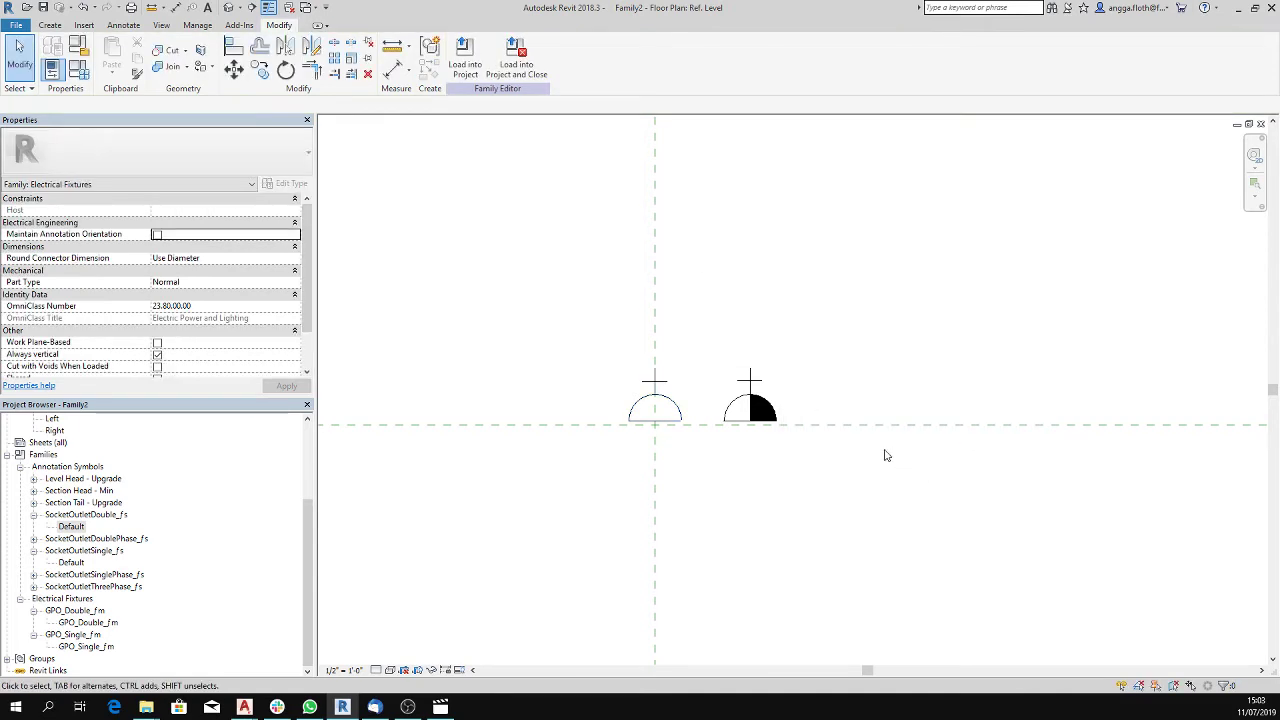
{"action": "left_click", "coordinate": [752, 388]}
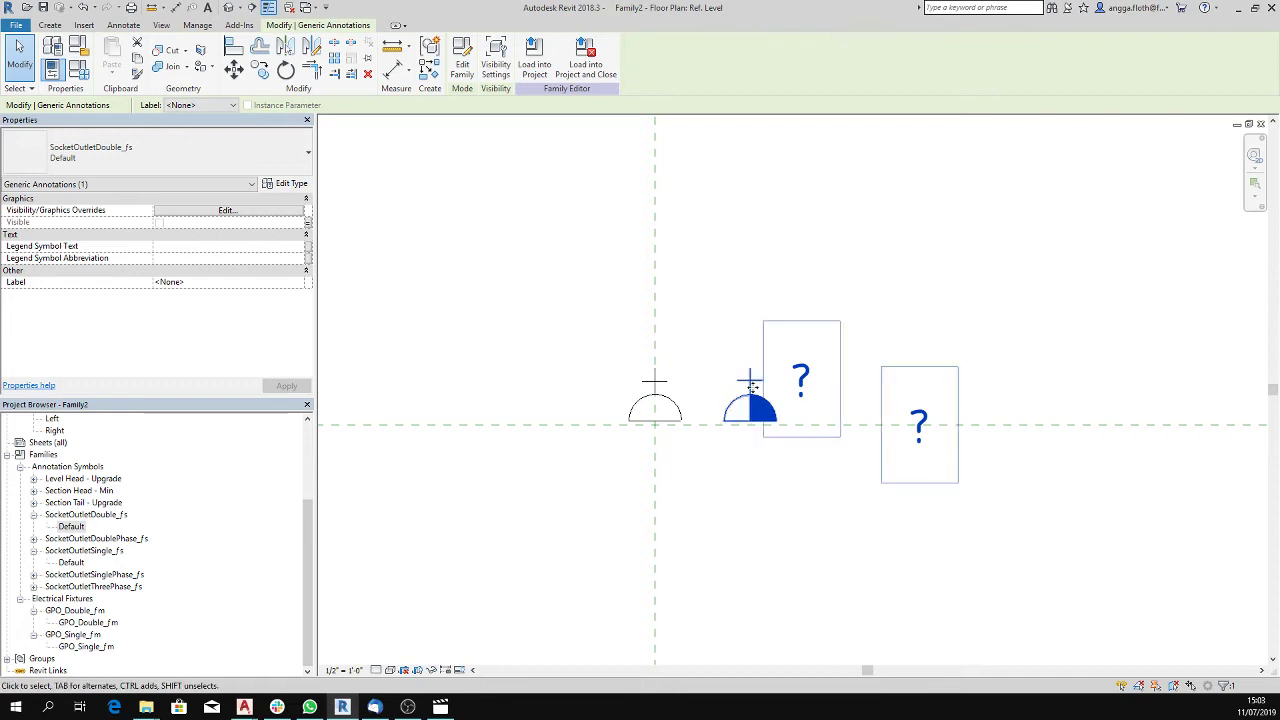
{"action": "left_click", "coordinate": [646, 370]}
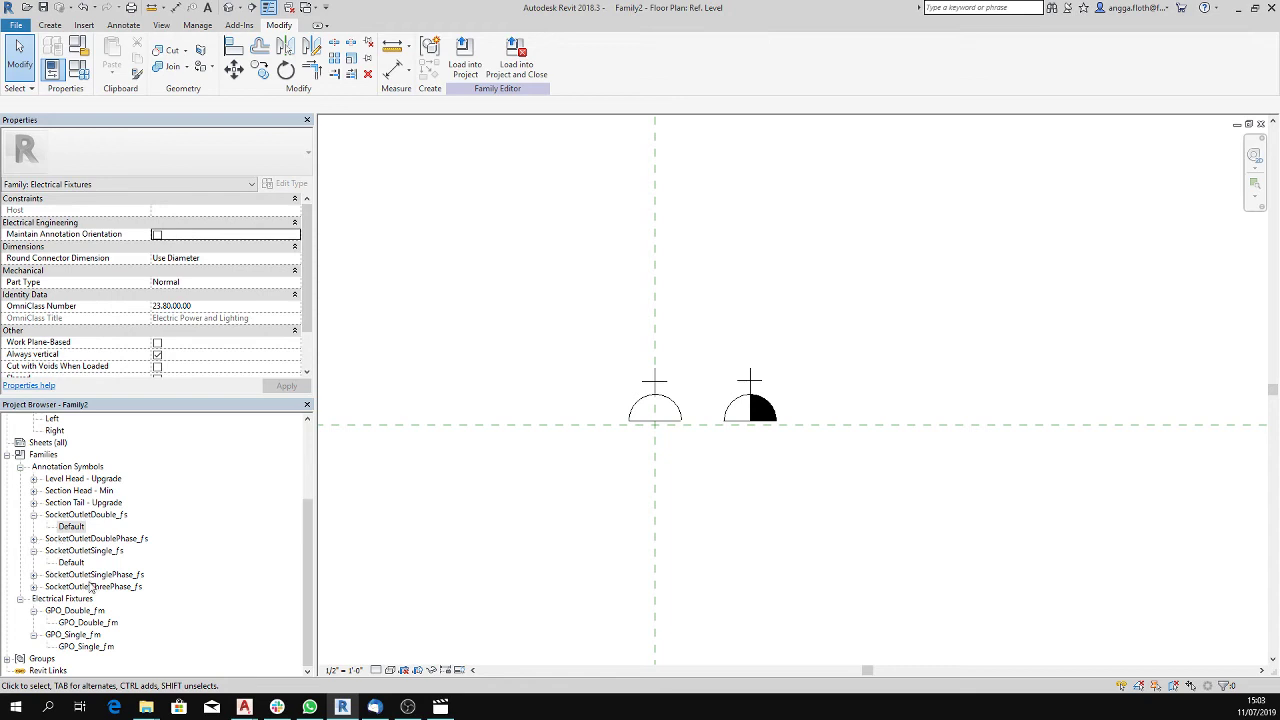
- Place a SocketOutletSinglePhase_fs Default symbol to the left of the other symbols
{"action": "left_click", "coordinate": [33, 575]}
{"action": "left_click_drag", "start_coordinate": [68, 592], "coordinate": [379, 424]}
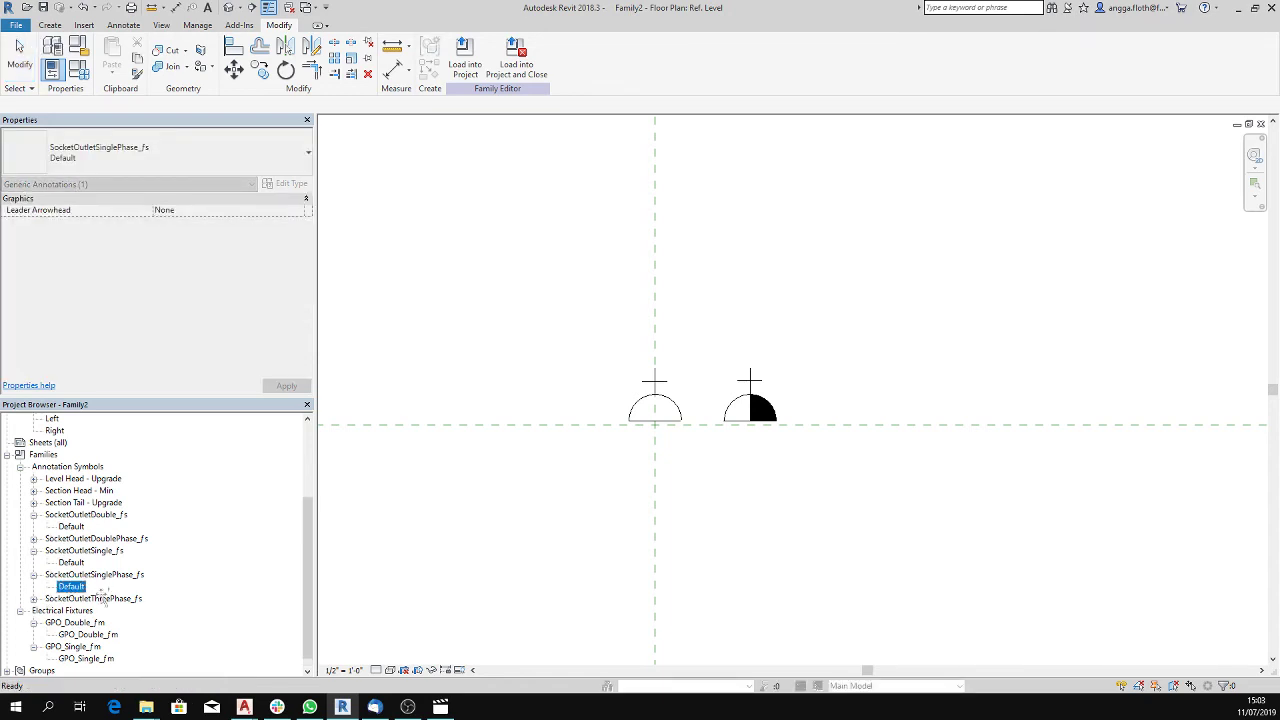
{"action": "left_click", "coordinate": [379, 424]}
{"action": "key", "text": "Escape"}
{"action": "key", "text": "Escape"}
{"action": "middle_click_drag", "start_coordinate": [389, 449], "coordinate": [560, 460]}
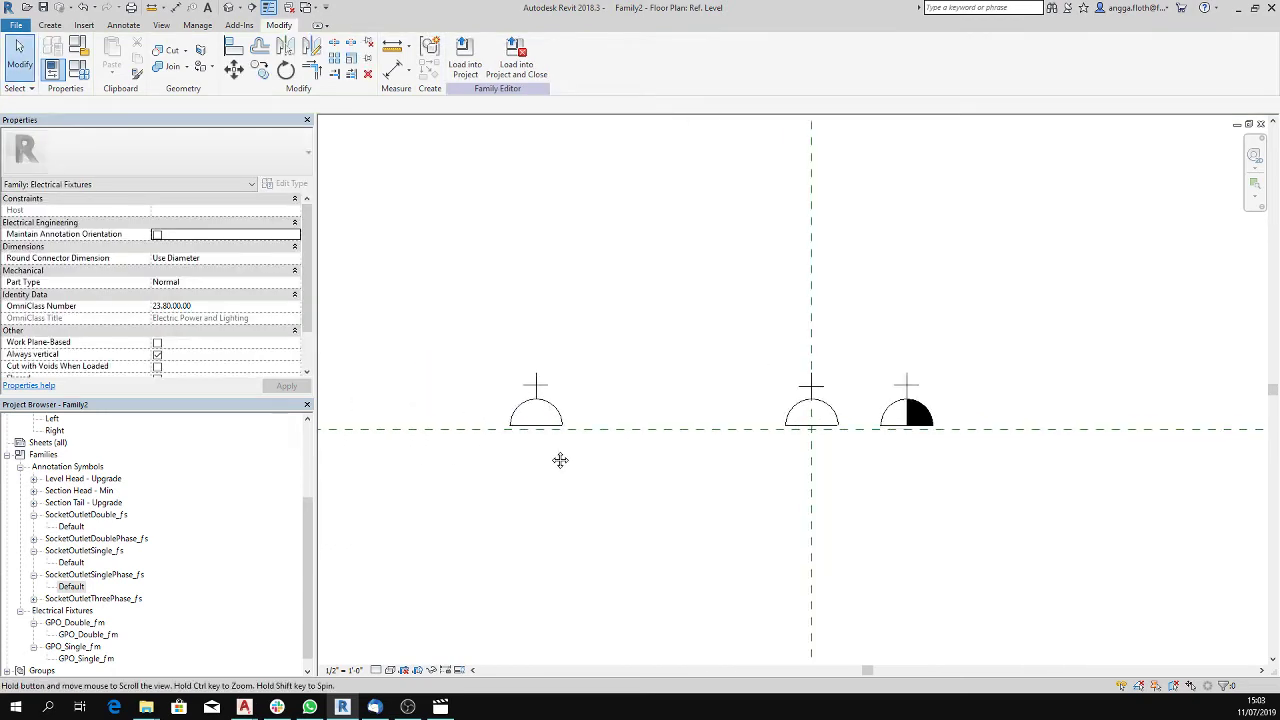
{"action": "left_click", "coordinate": [564, 414]}
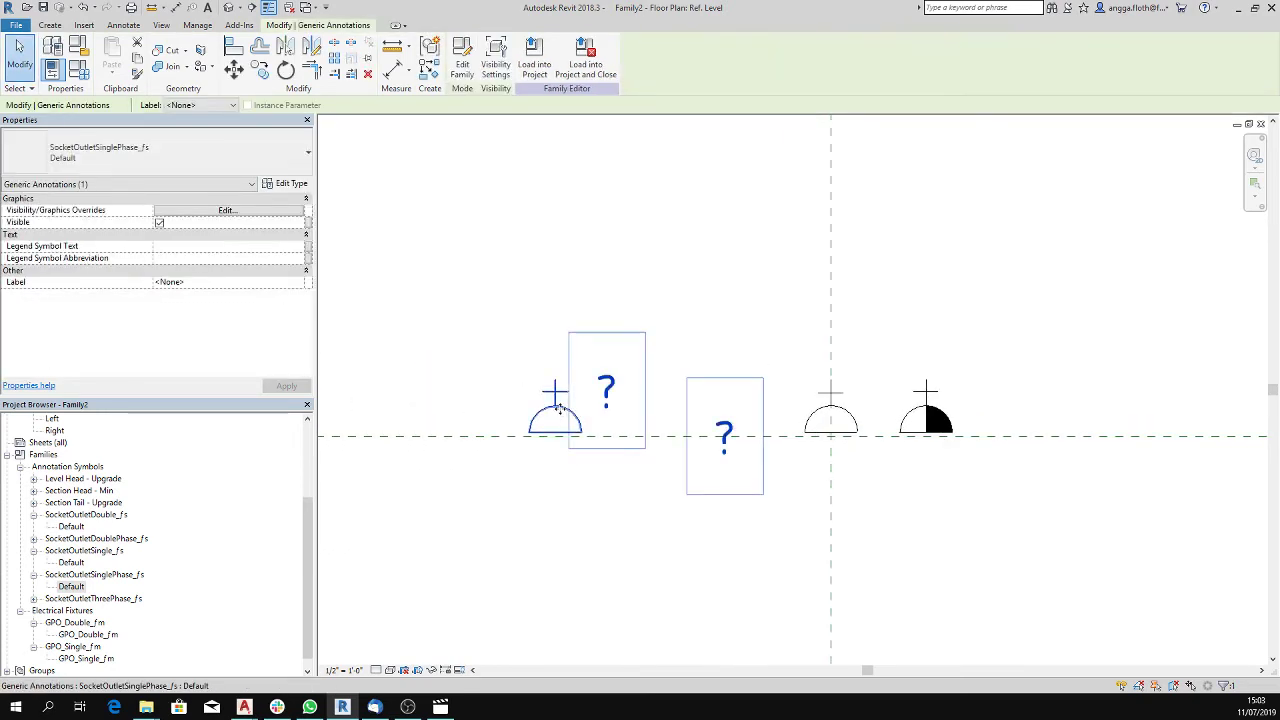
- Tie that symbol's visibility to a new Yes/No instance parameter named Single Phase
{"action": "left_click", "coordinate": [308, 223]}
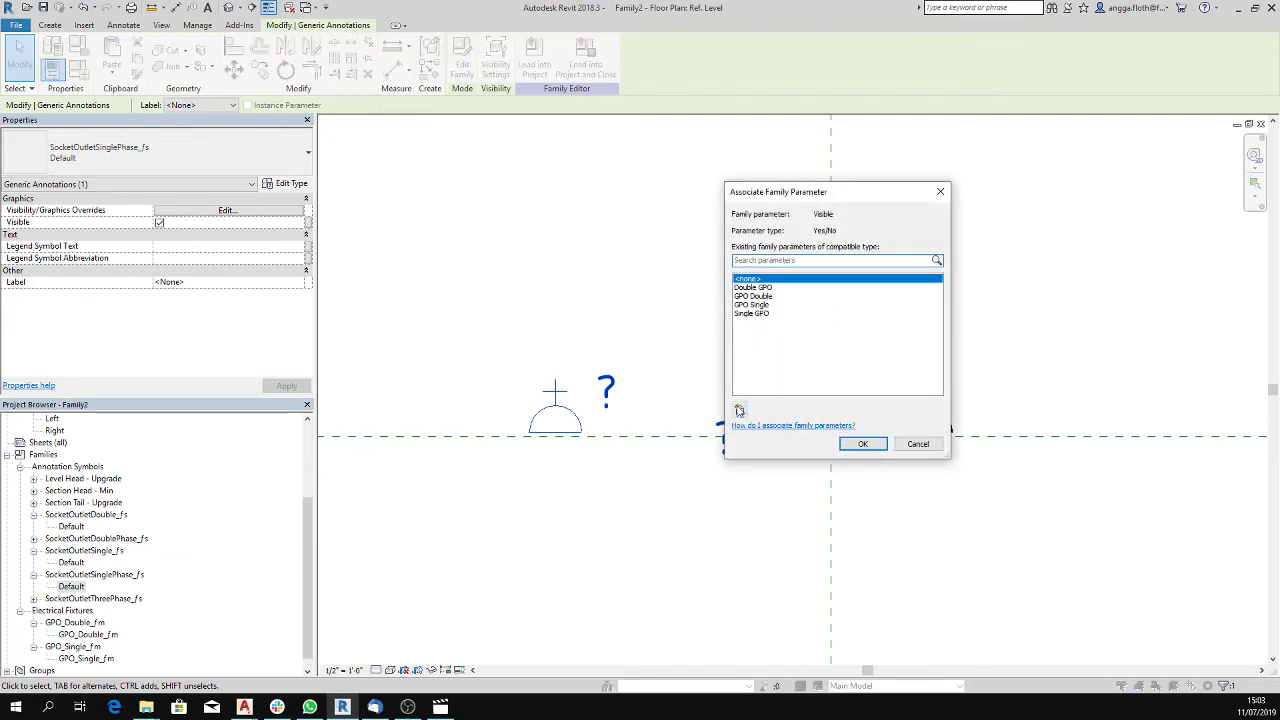
{"action": "left_click", "coordinate": [739, 410]}
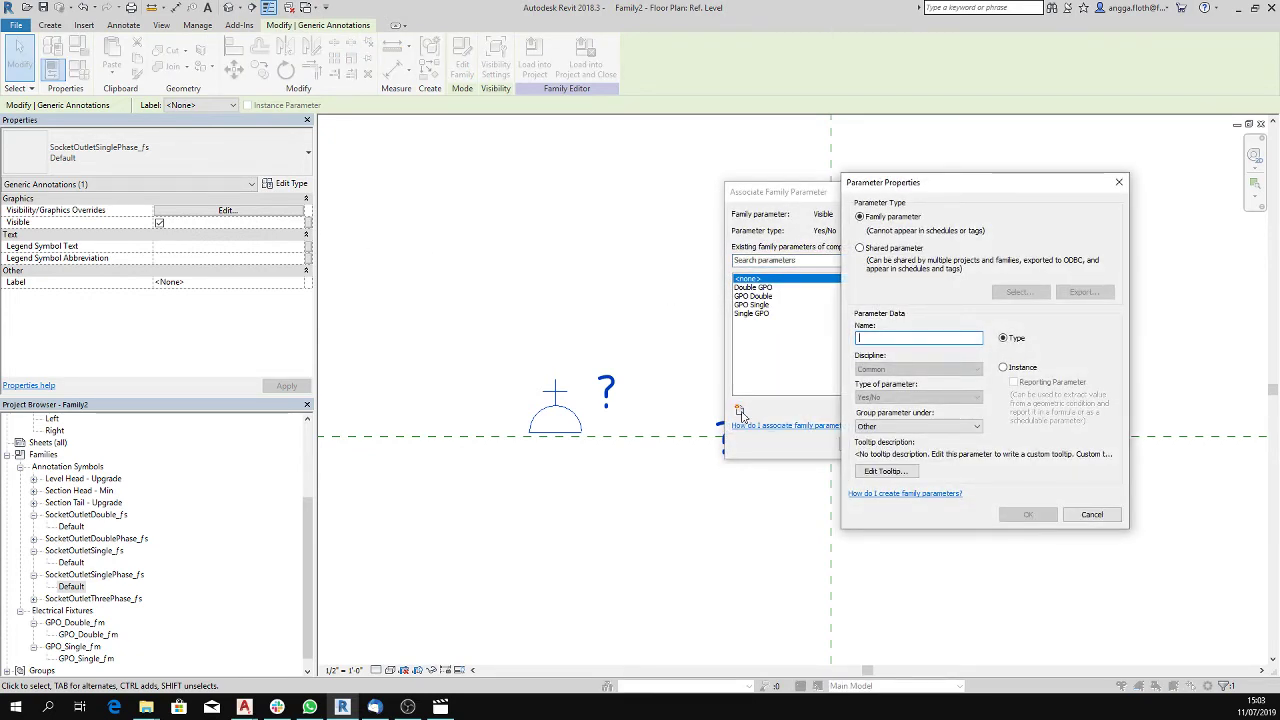
{"action": "type", "text": "Single "}
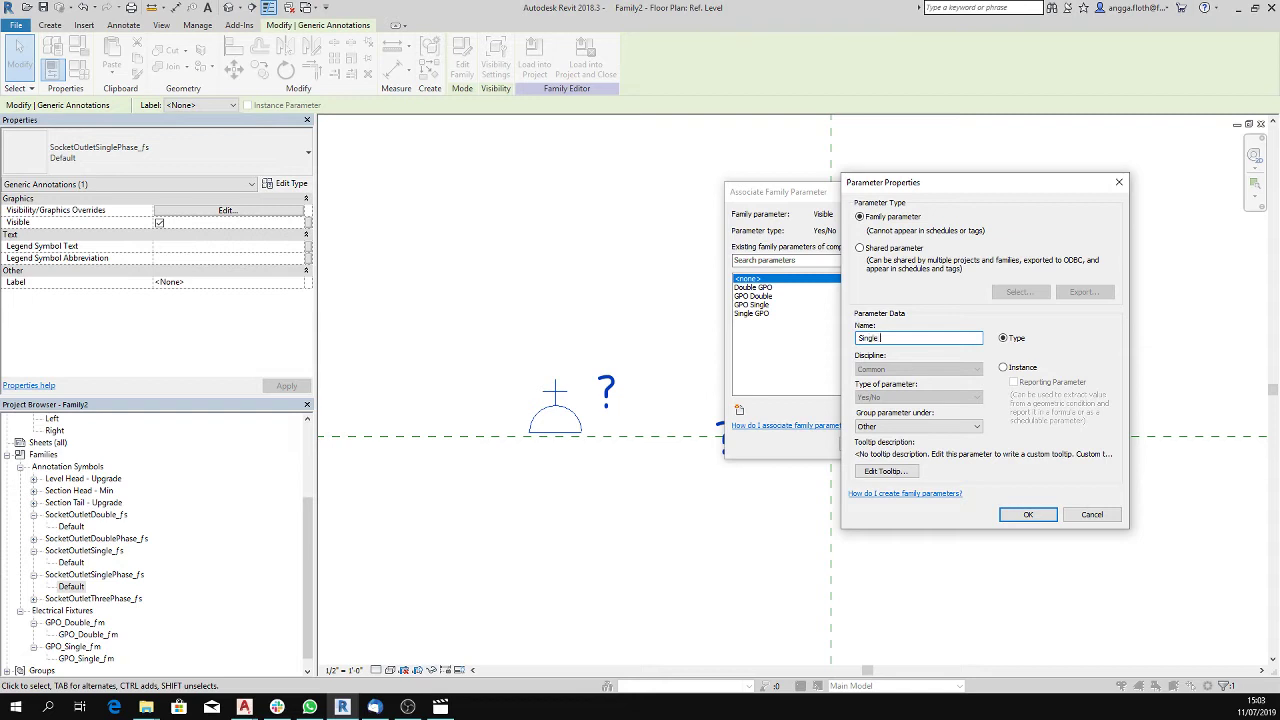
{"action": "type", "text": "Phase"}
{"action": "left_click", "coordinate": [1004, 367]}
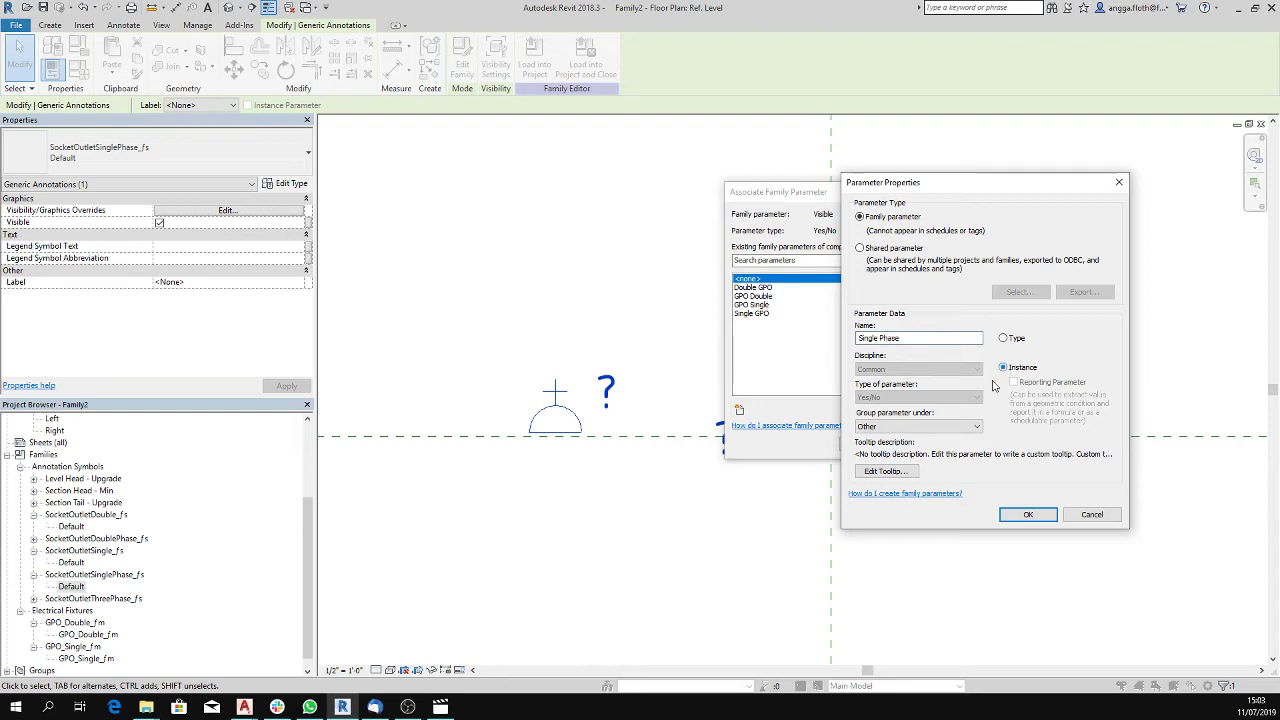
{"action": "left_click", "coordinate": [1030, 515]}
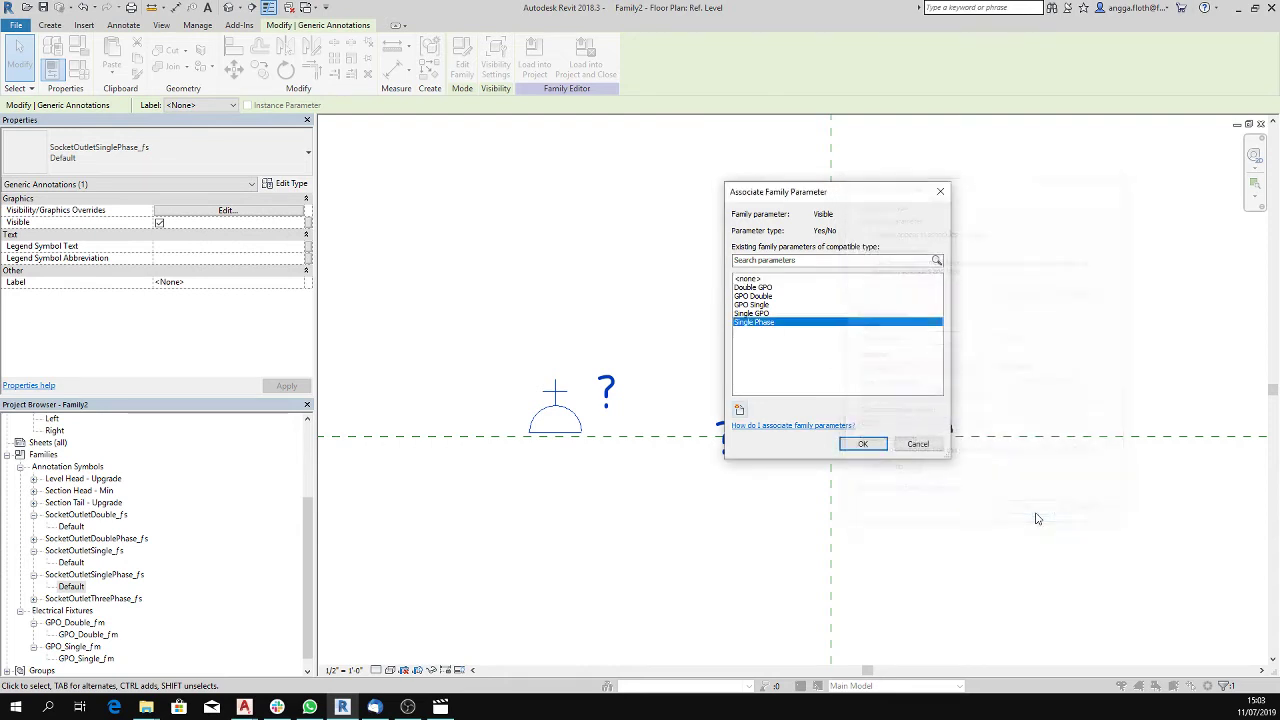
{"action": "left_click", "coordinate": [864, 444]}
{"action": "scroll", "coordinate": [290, 556], "scroll_direction": "down", "scroll_amount": 1}
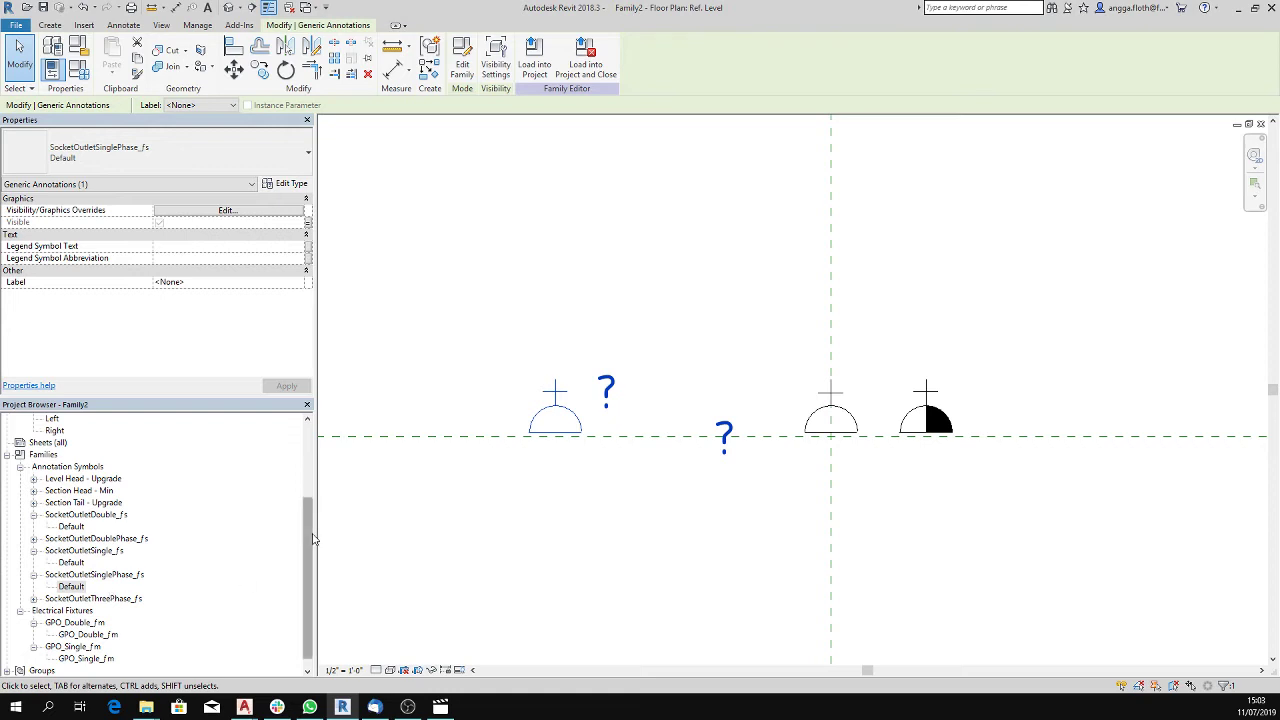
{"action": "left_click", "coordinate": [71, 574]}
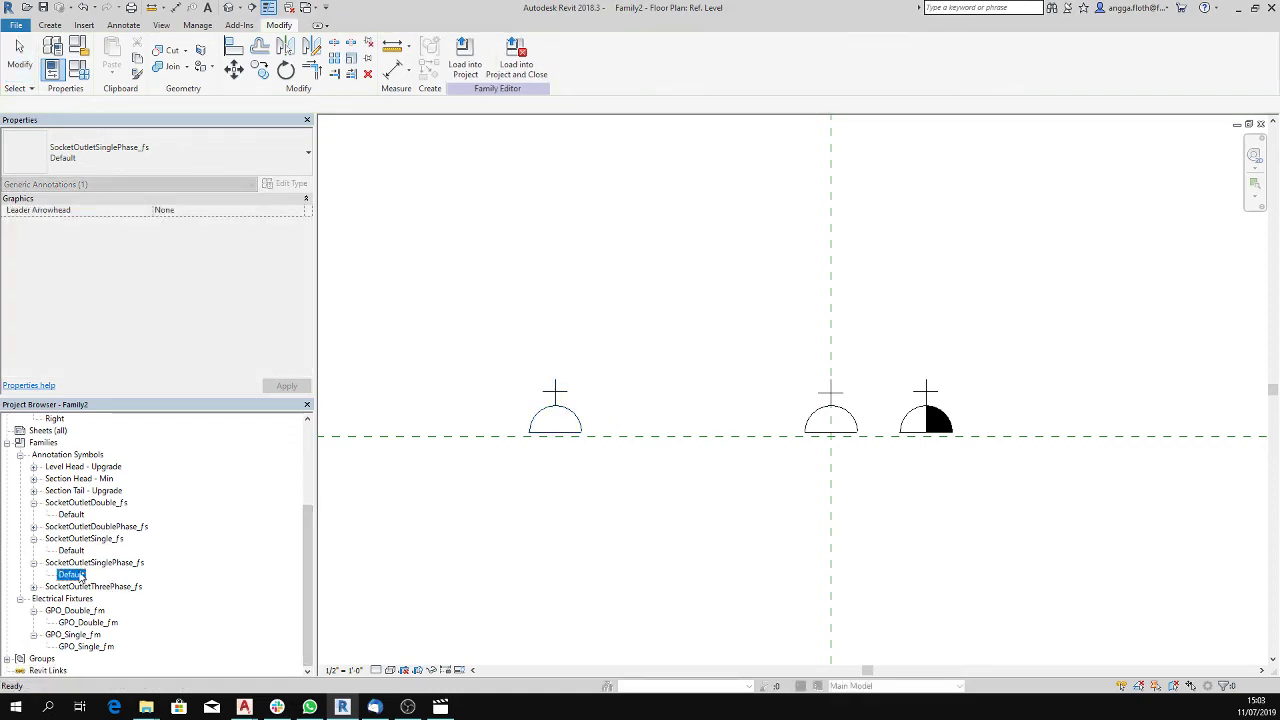
- Place a SocketOutletDoublePhase_fs Default symbol beside the single phase one
{"action": "left_click", "coordinate": [33, 526]}
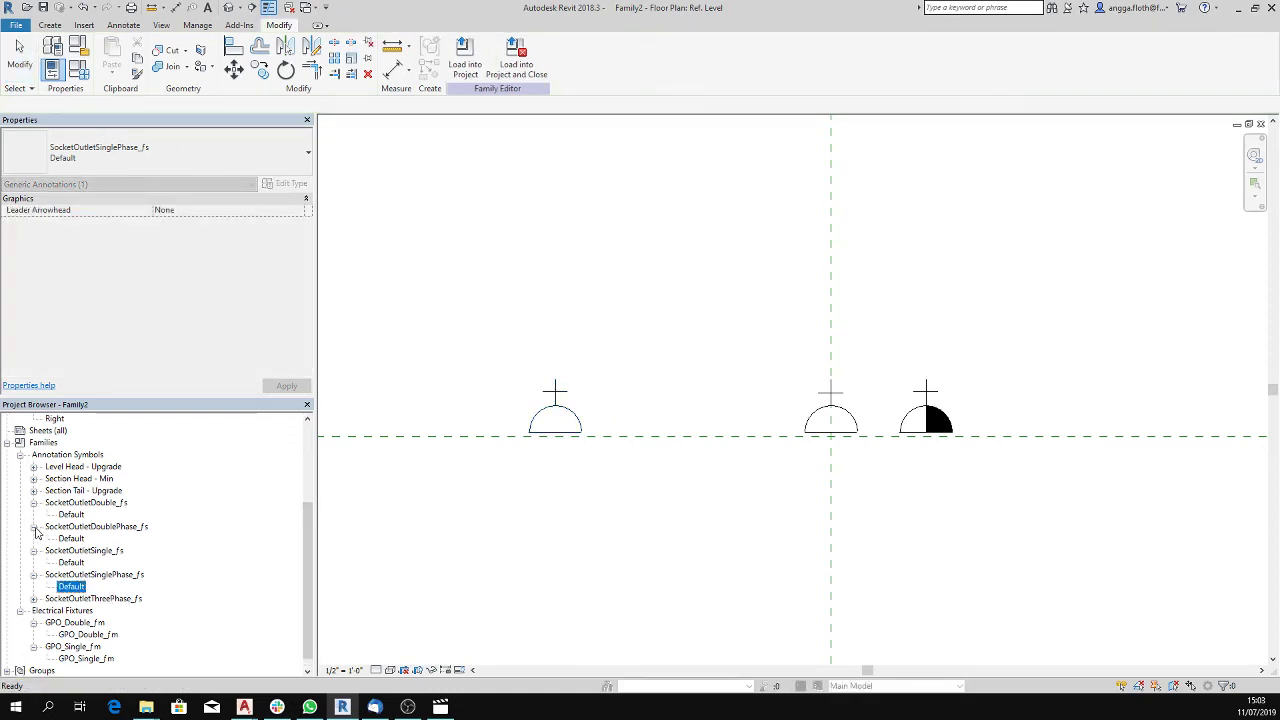
{"action": "left_click_drag", "start_coordinate": [71, 540], "coordinate": [613, 436]}
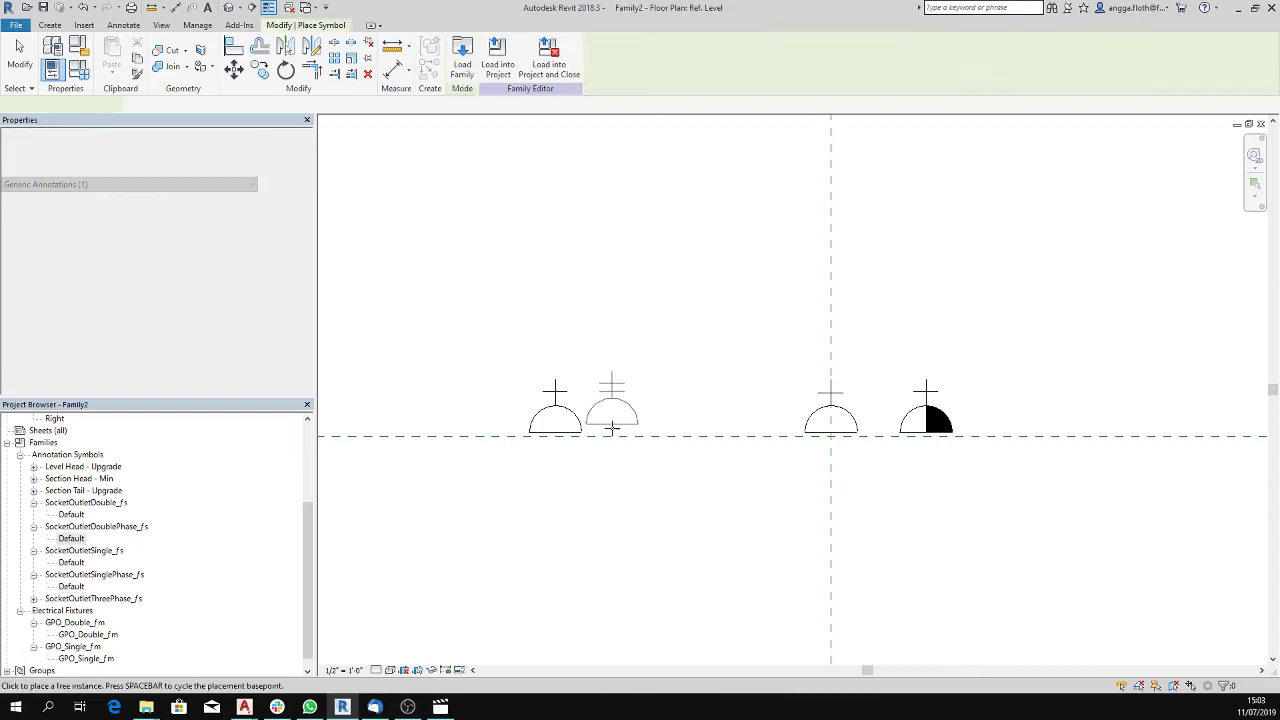
{"action": "left_click", "coordinate": [613, 436]}
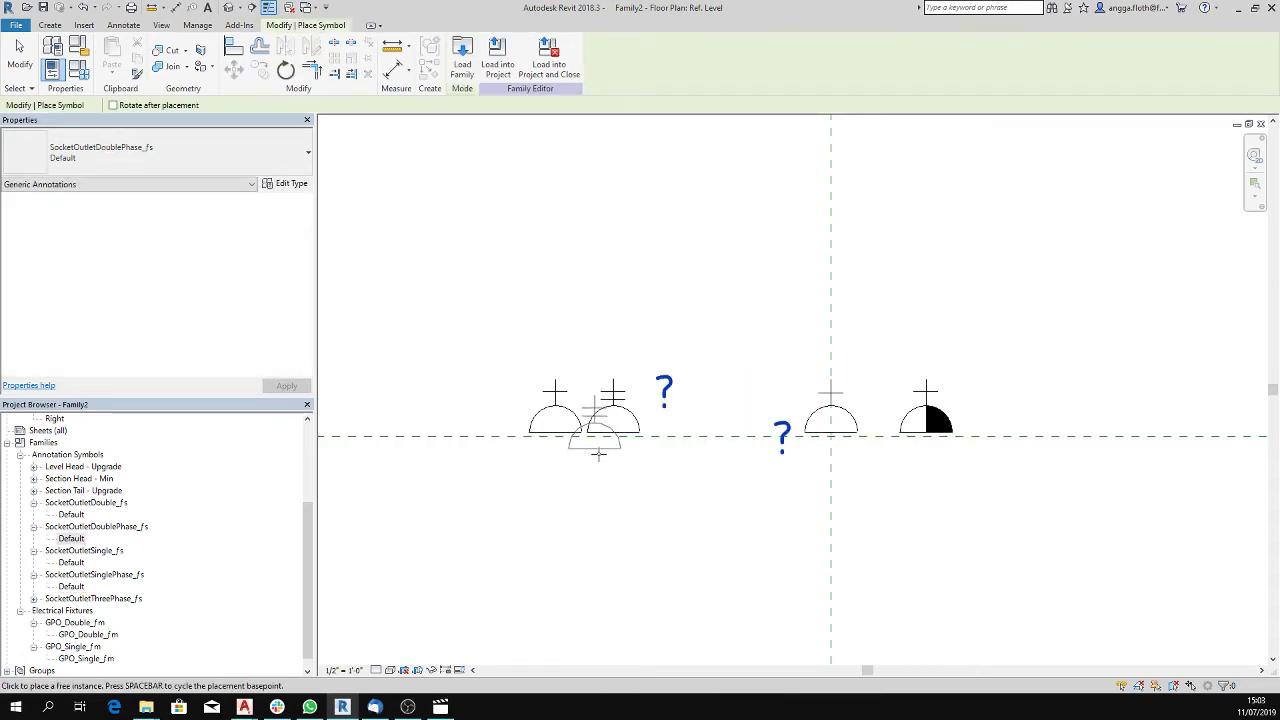
{"action": "key", "text": "Escape"}
{"action": "key", "text": "Escape"}
{"action": "left_click", "coordinate": [633, 425]}
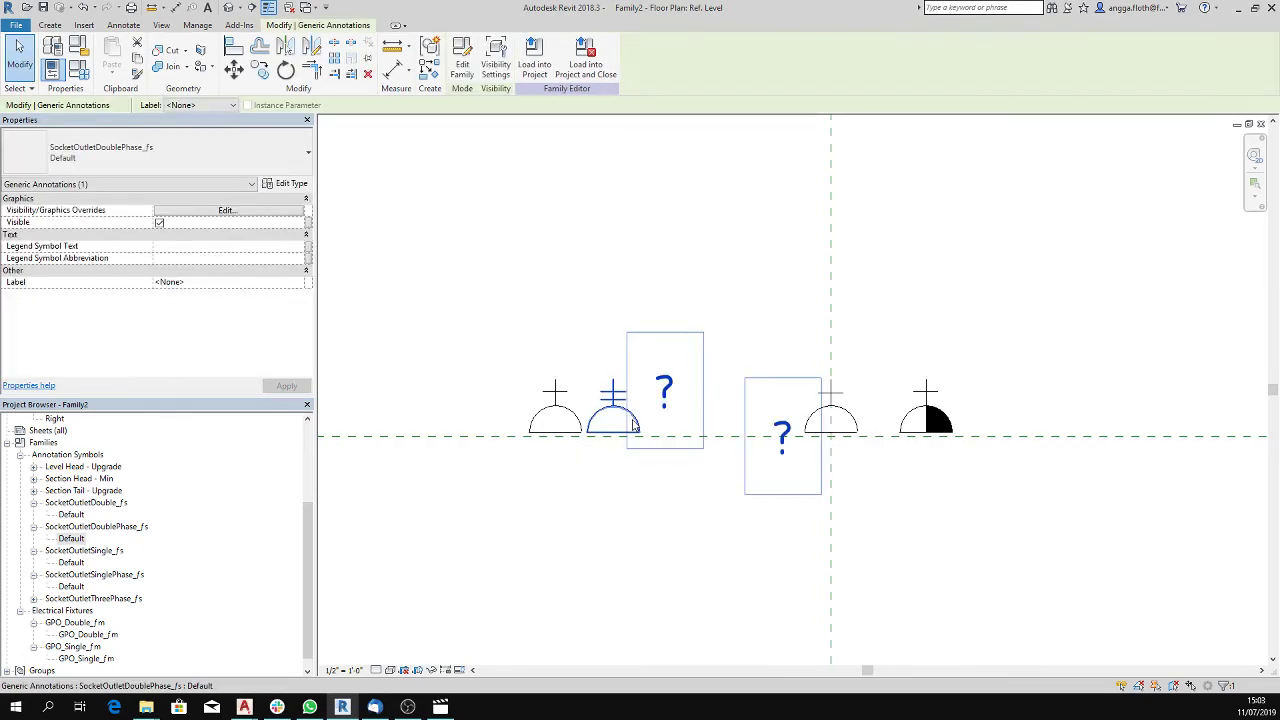
- Link the double phase symbol's Visible property to a new Double Phase parameter
{"action": "left_click", "coordinate": [308, 228]}
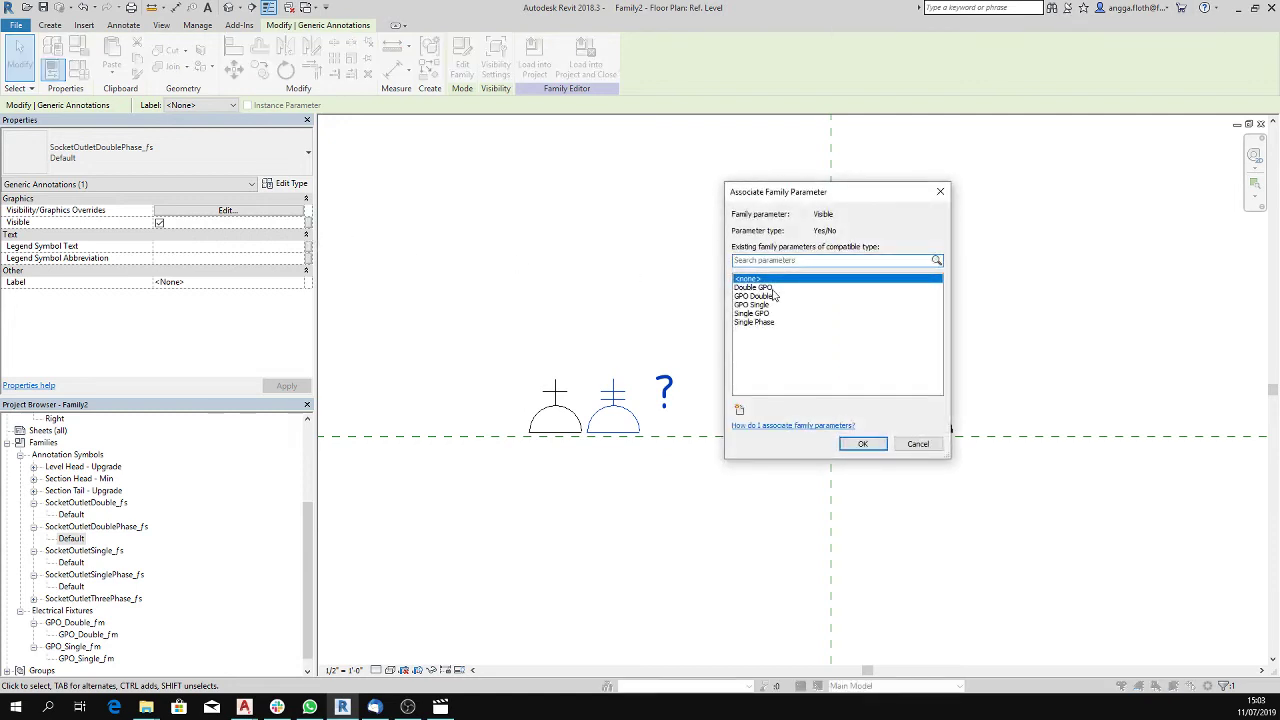
{"action": "left_click", "coordinate": [740, 409]}
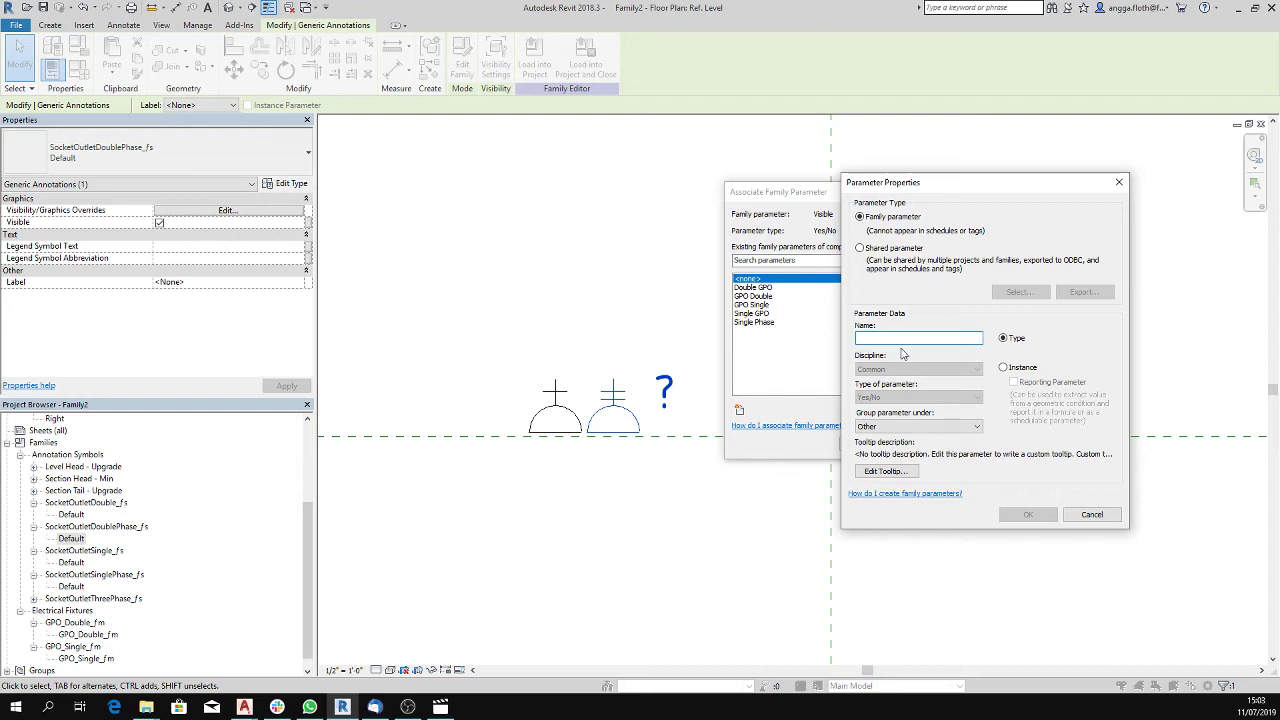
{"action": "type", "text": "Doub"}
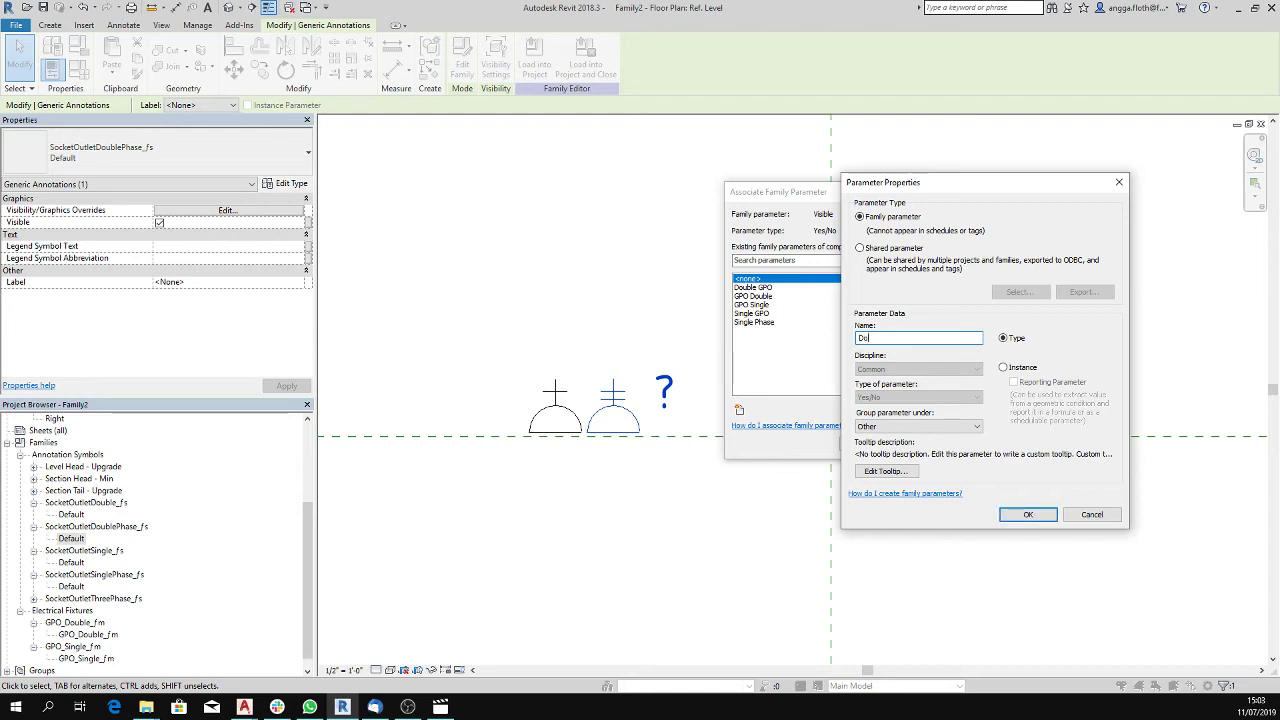
{"action": "type", "text": "le P"}
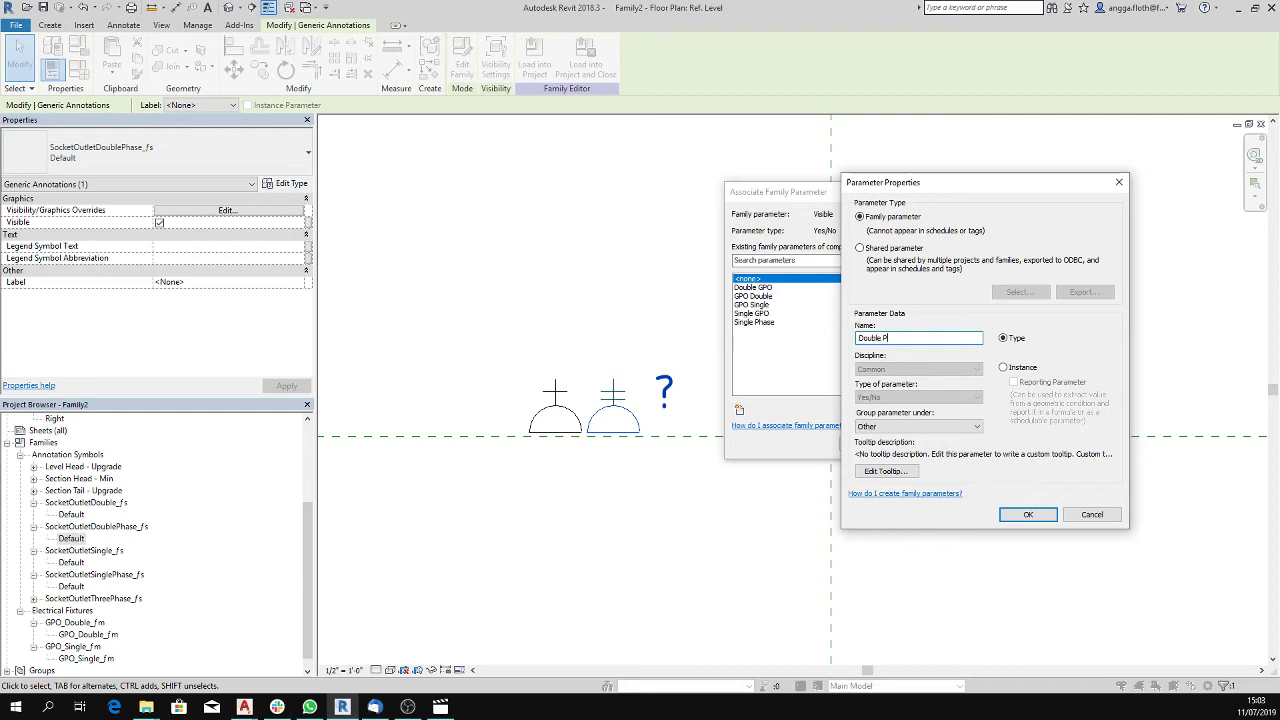
{"action": "type", "text": "hase"}
{"action": "left_click", "coordinate": [1027, 515]}
{"action": "left_click", "coordinate": [1022, 515]}
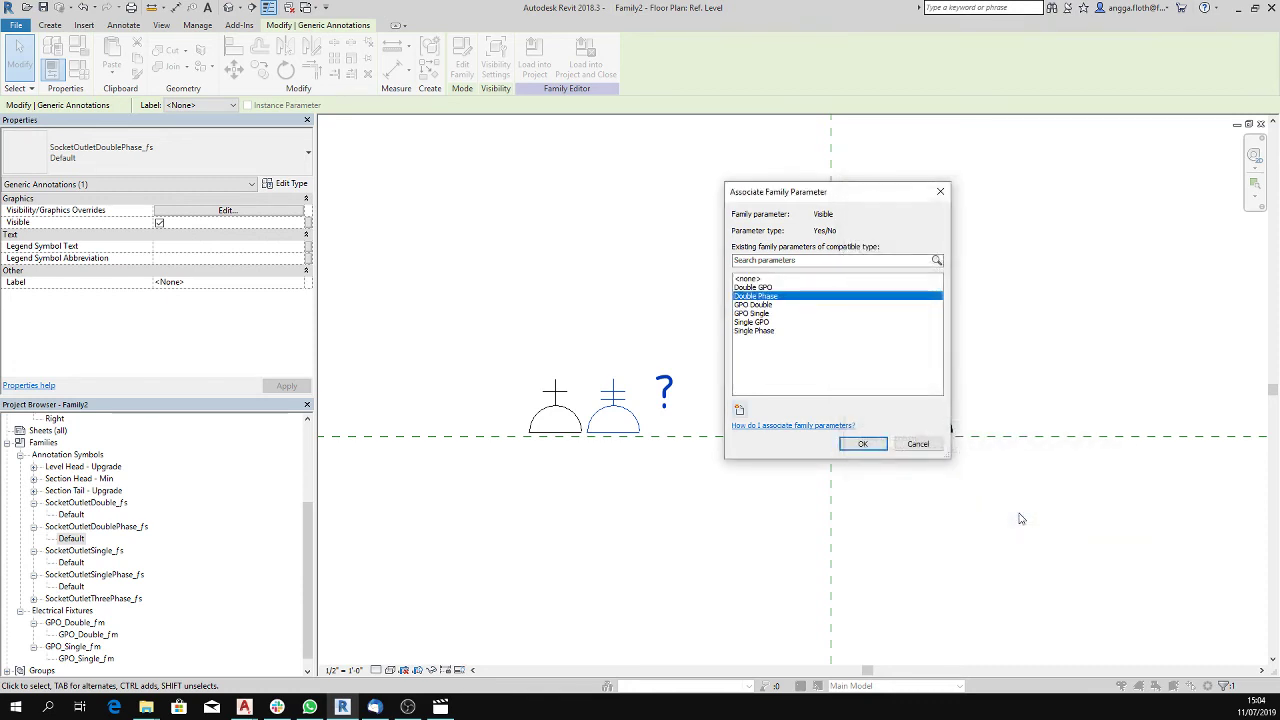
{"action": "left_click", "coordinate": [862, 444]}
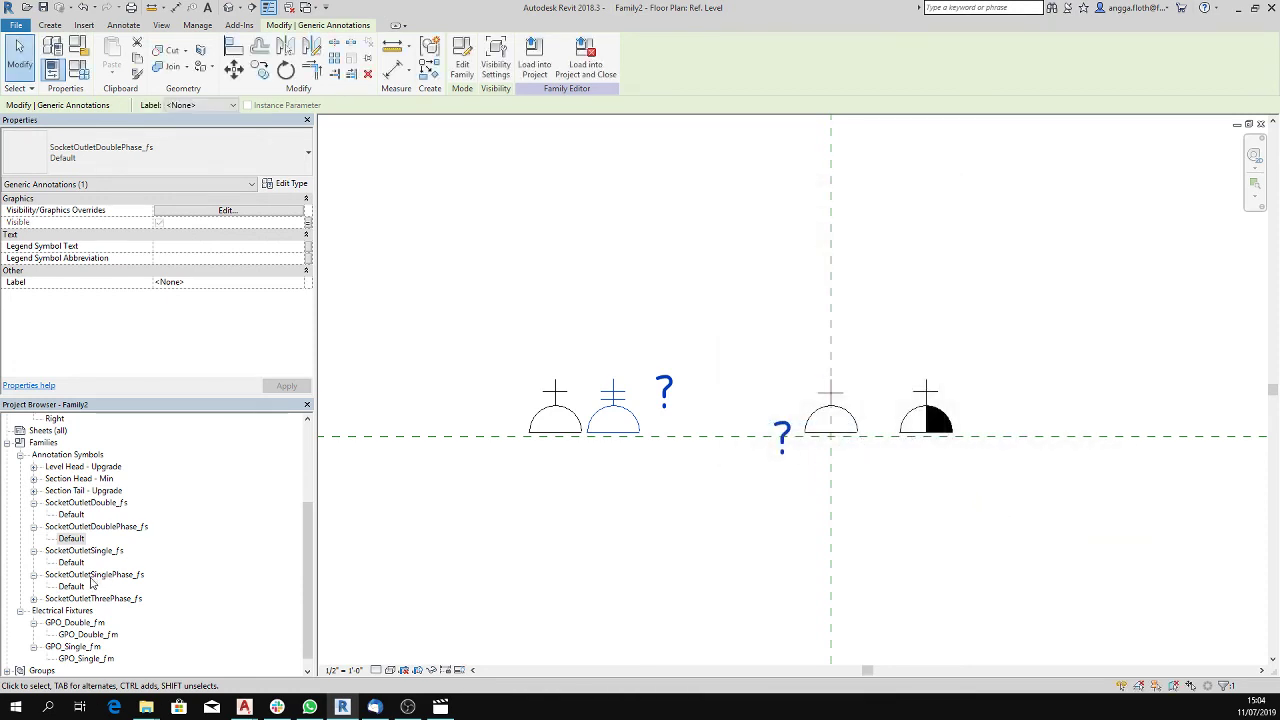
- Place a SocketOutletThreePhase_fs Default symbol on the reference line beside the others
{"action": "left_click", "coordinate": [34, 600]}
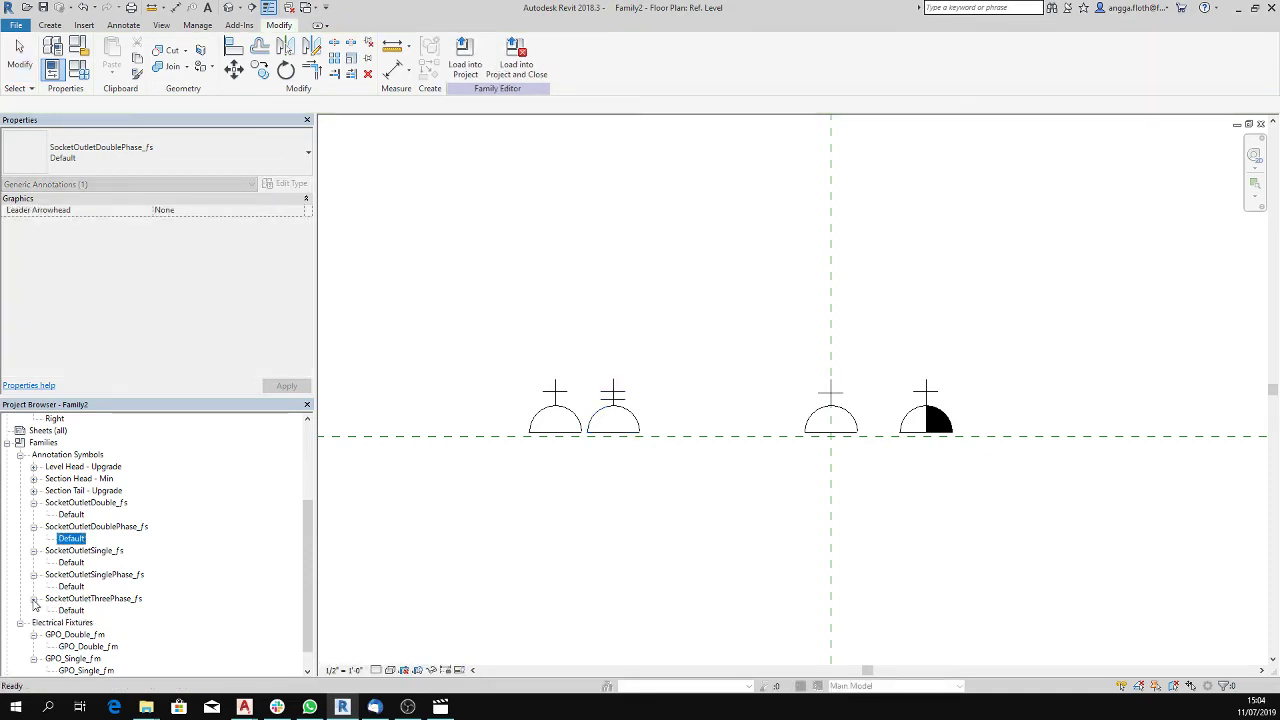
{"action": "left_click", "coordinate": [74, 611]}
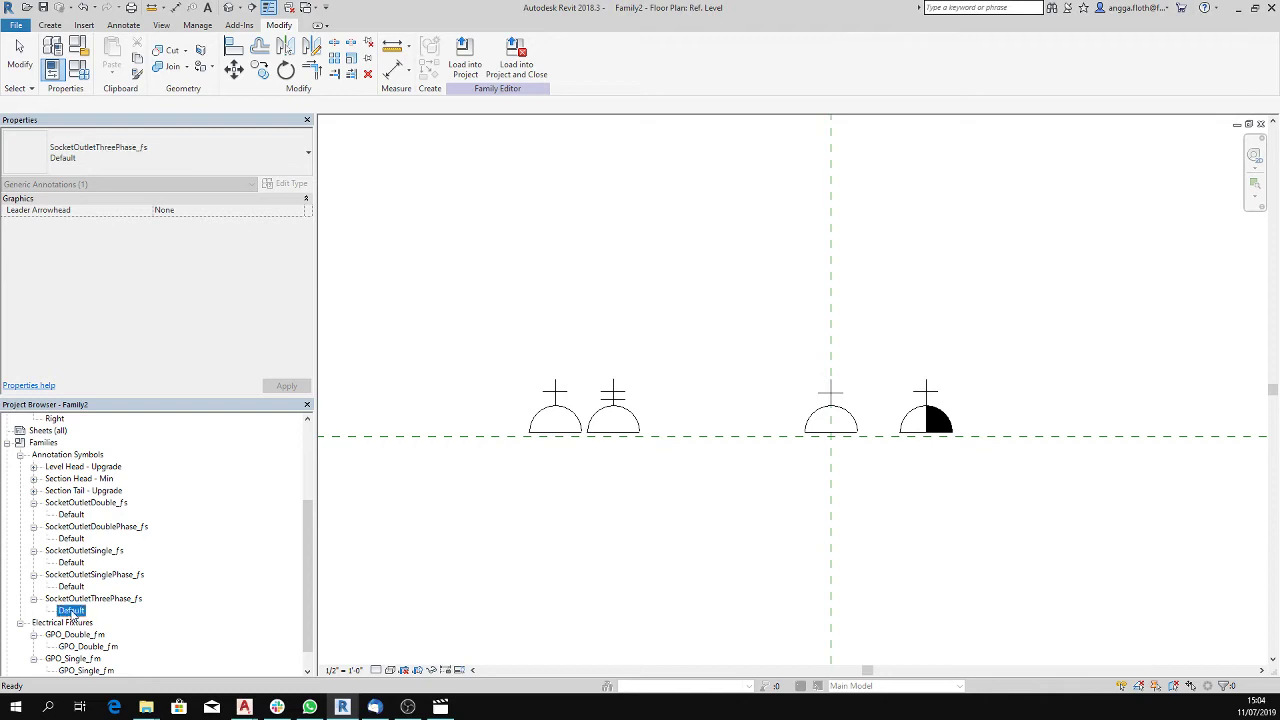
{"action": "left_click_drag", "start_coordinate": [658, 440], "coordinate": [658, 440]}
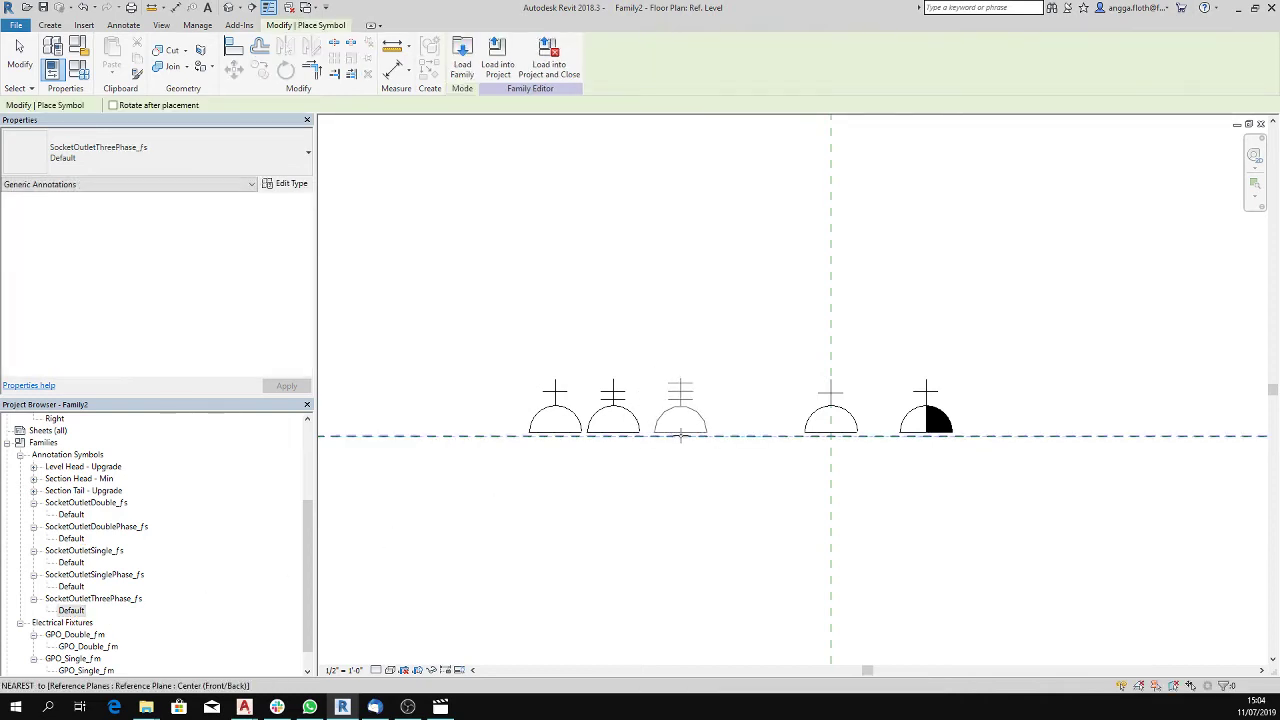
{"action": "left_click", "coordinate": [692, 431]}
{"action": "key", "text": "Escape"}
{"action": "left_click", "coordinate": [690, 425]}
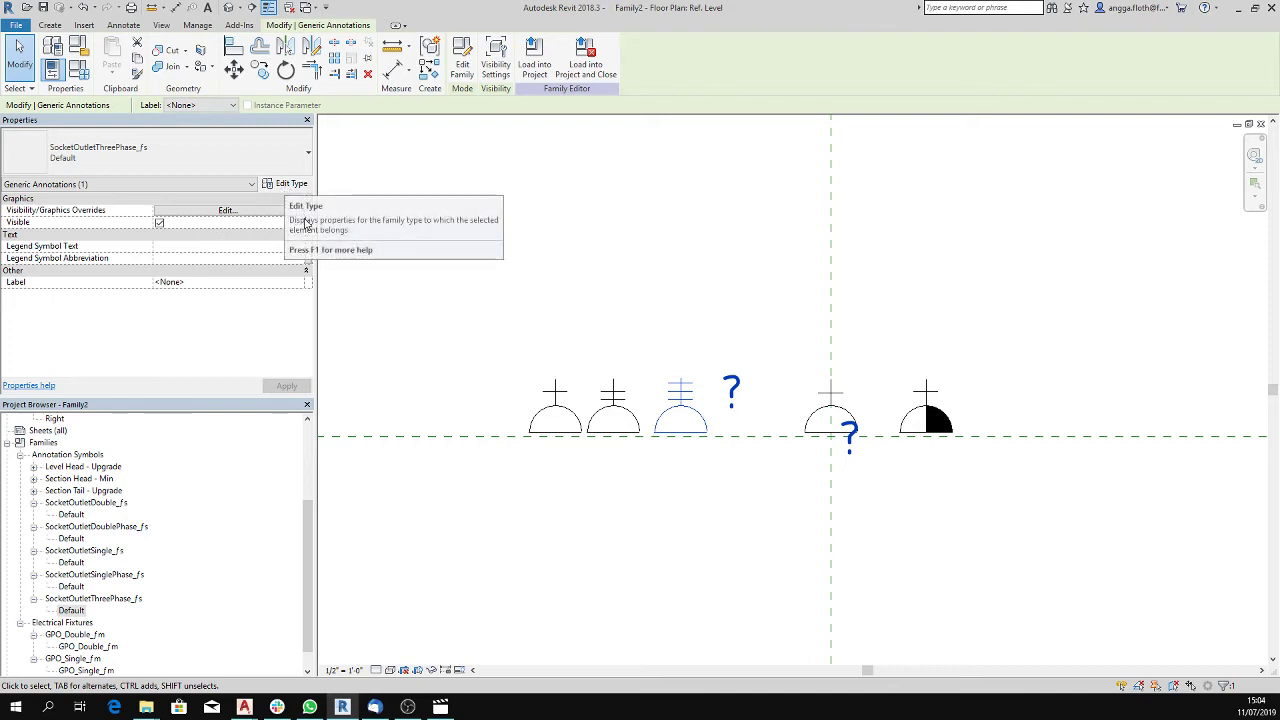
- Link the three-phase symbol's visibility to a new Three Phase instance parameter
{"action": "left_click", "coordinate": [309, 222]}
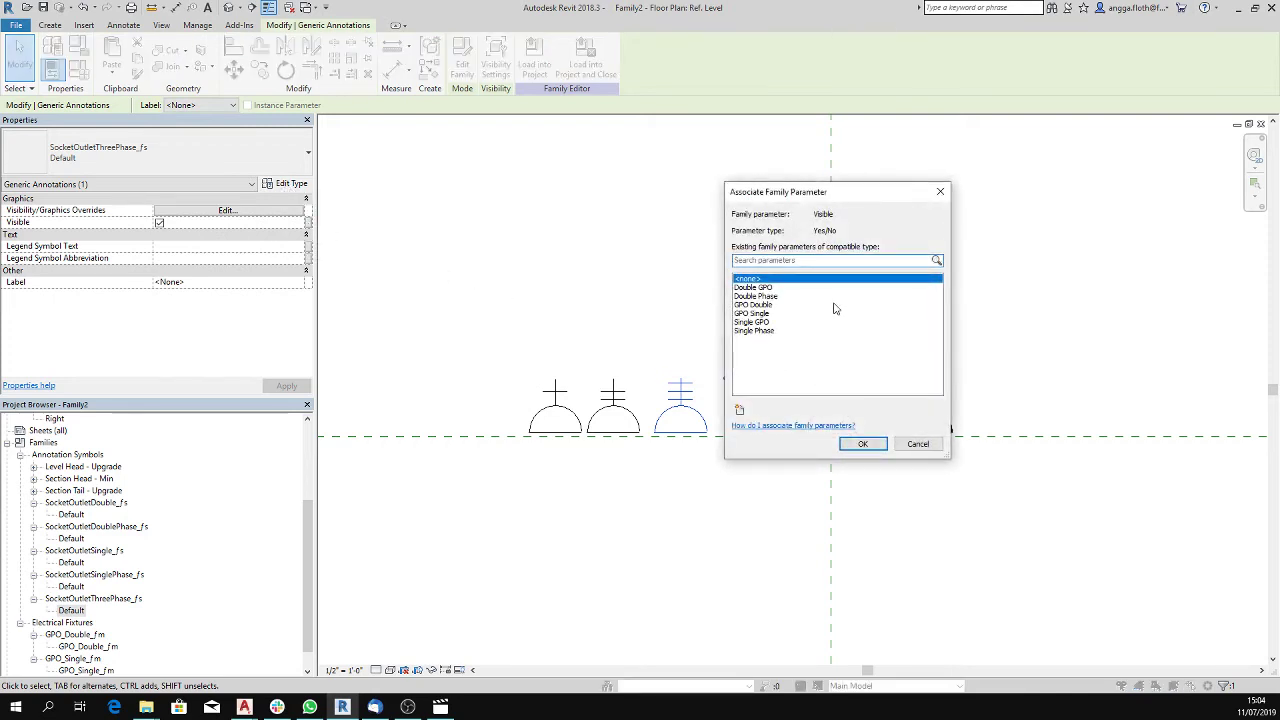
{"action": "left_click", "coordinate": [739, 410]}
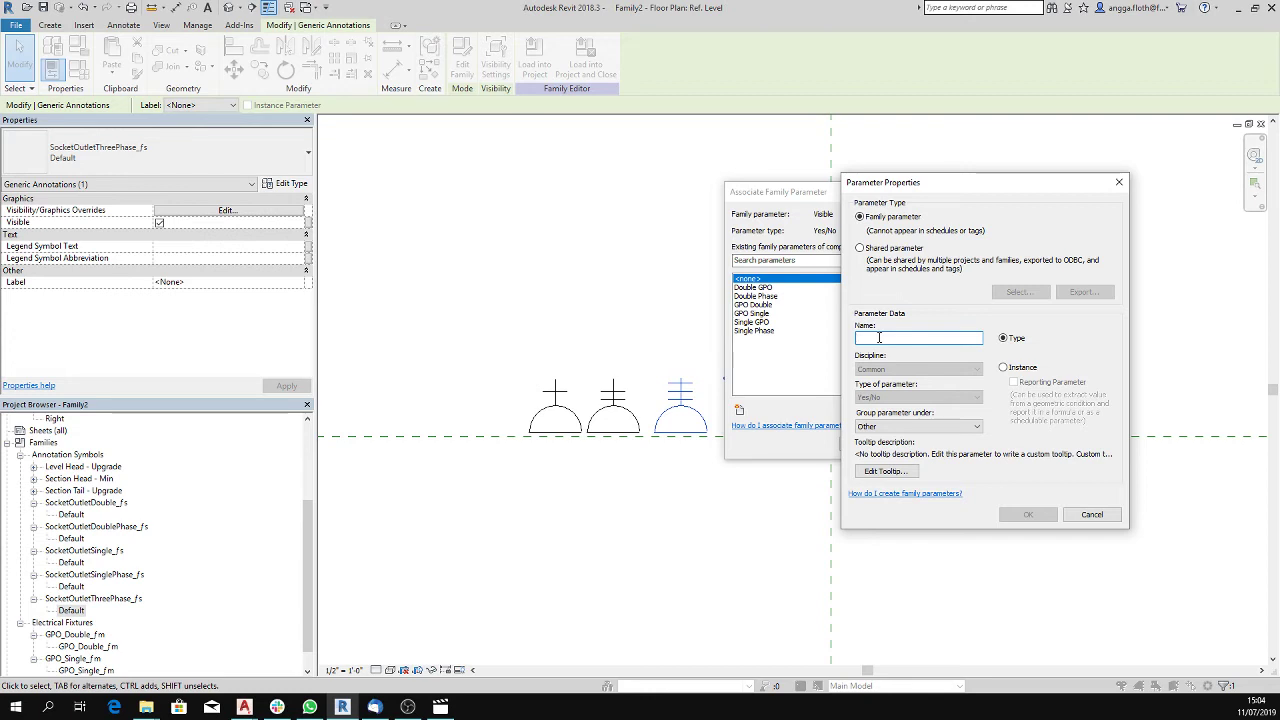
{"action": "type", "text": "Three "}
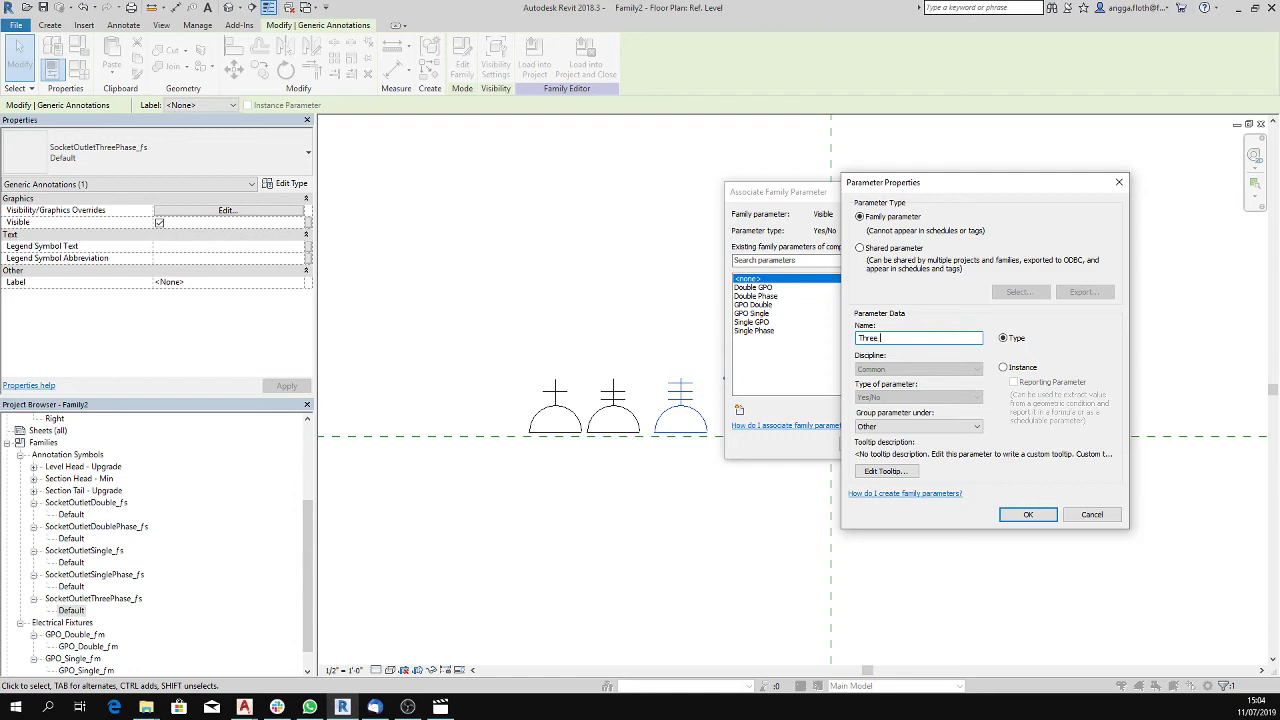
{"action": "type", "text": "Phase"}
{"action": "left_click", "coordinate": [1003, 367]}
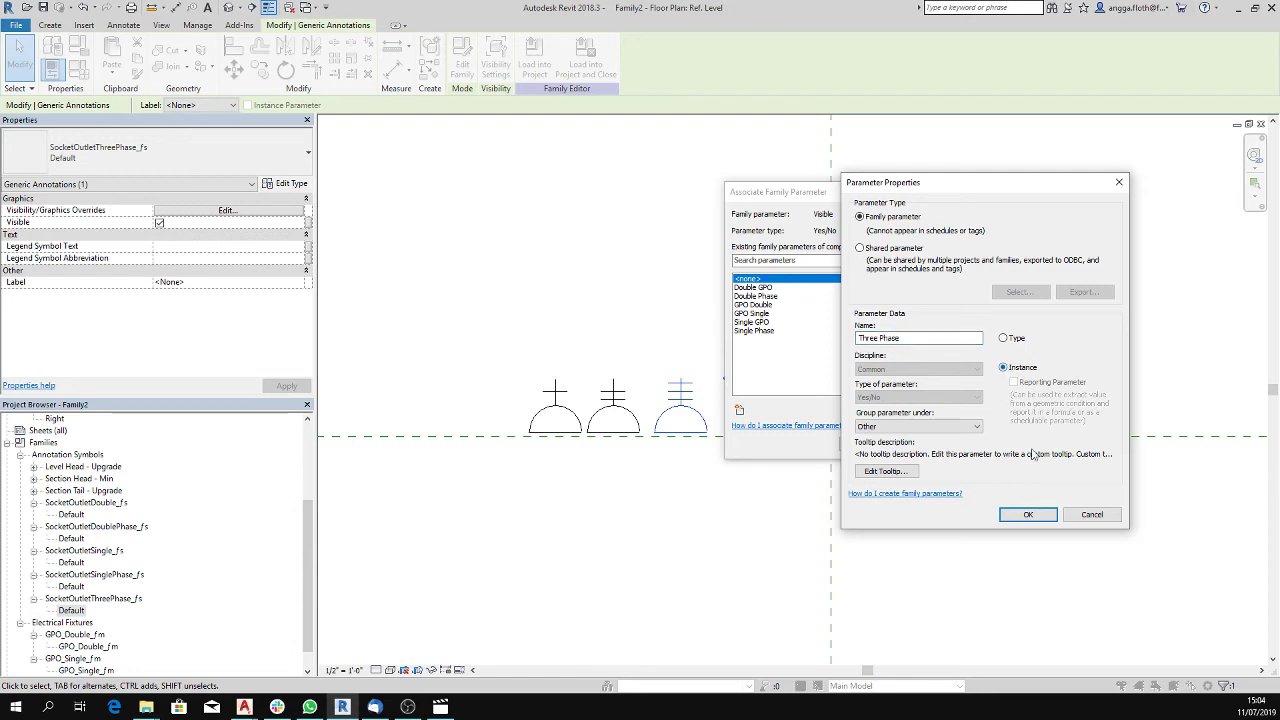
{"action": "left_click", "coordinate": [1030, 515]}
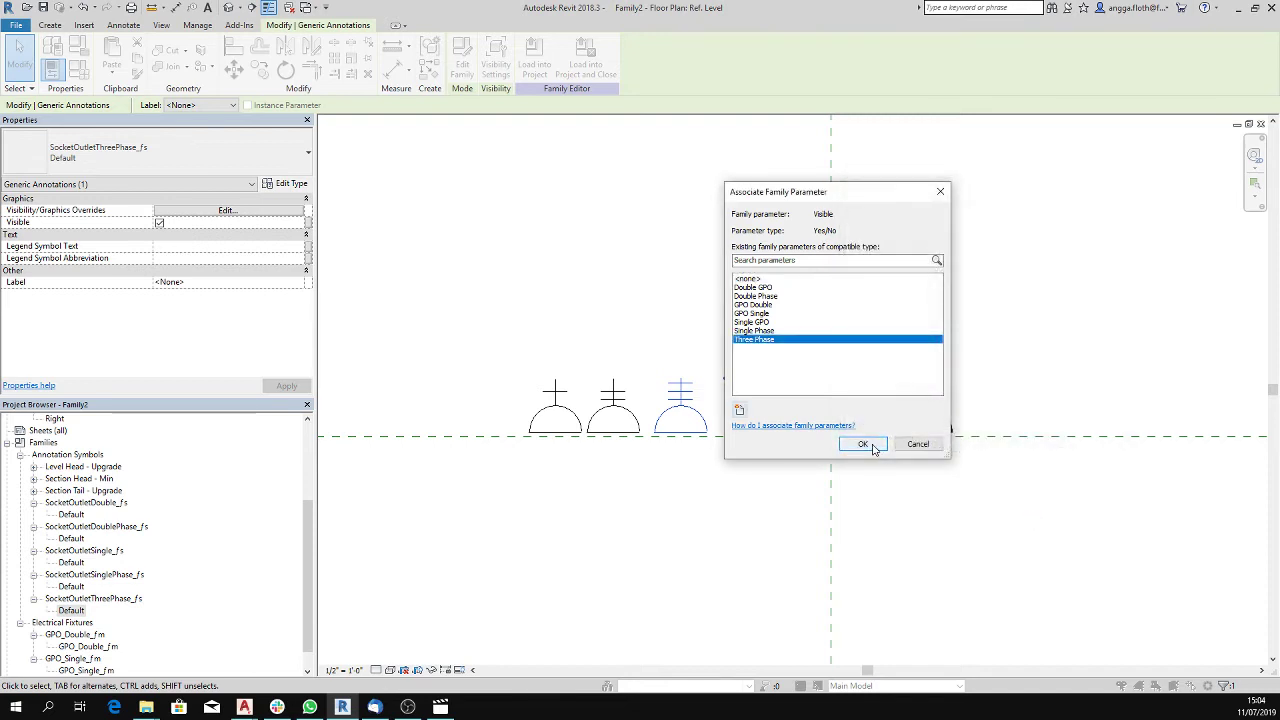
{"action": "left_click", "coordinate": [868, 445]}
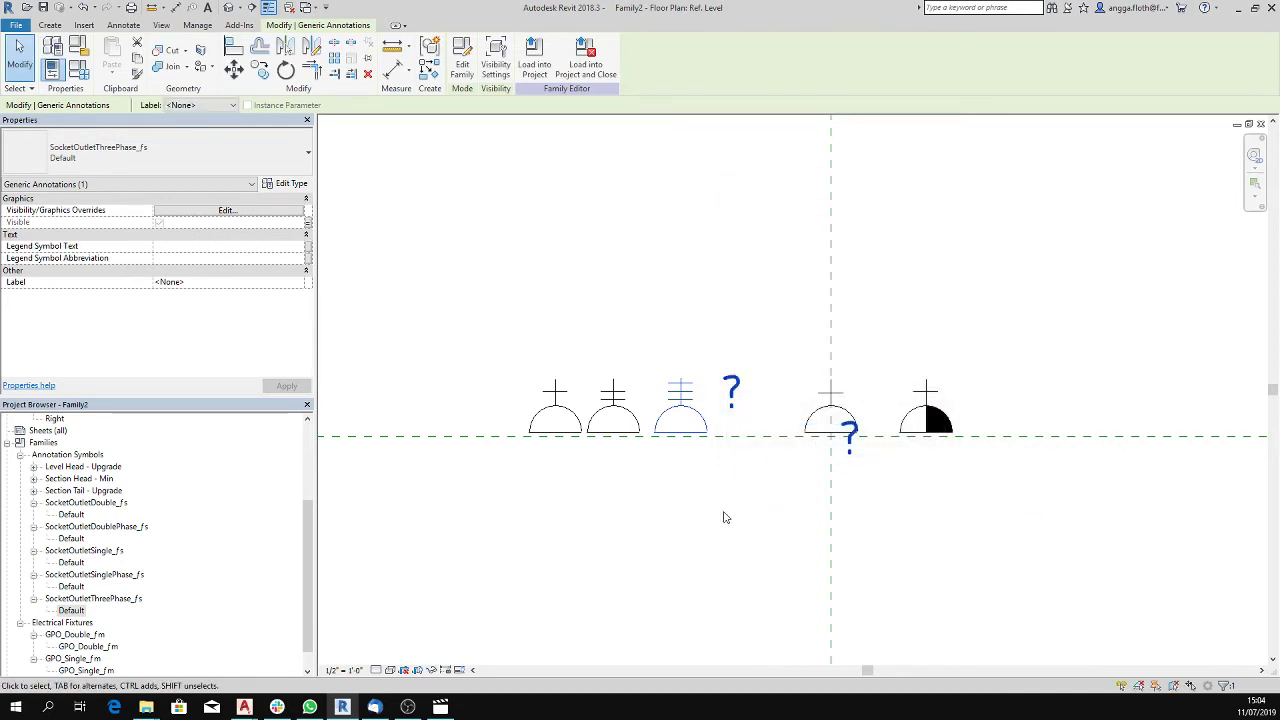
{"action": "left_click", "coordinate": [650, 494]}
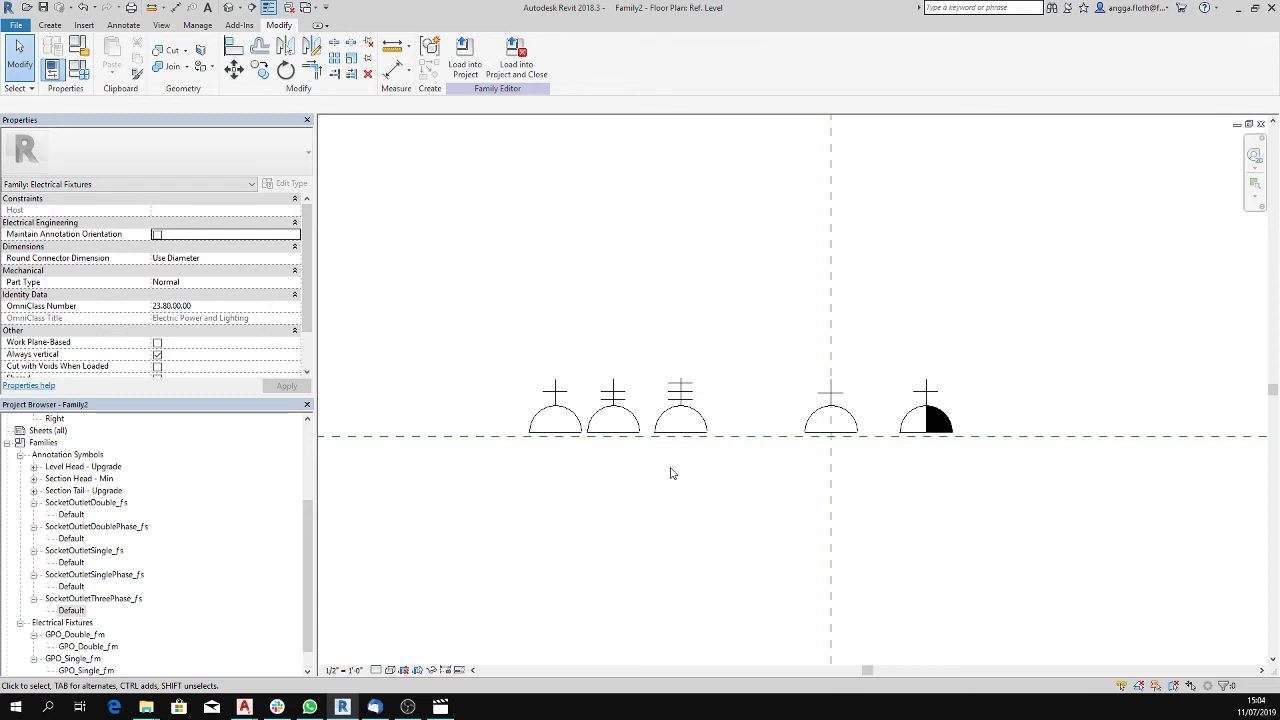
- Align the half-filled socket symbol onto the vertical centre reference plane
{"action": "left_click", "coordinate": [926, 412]}
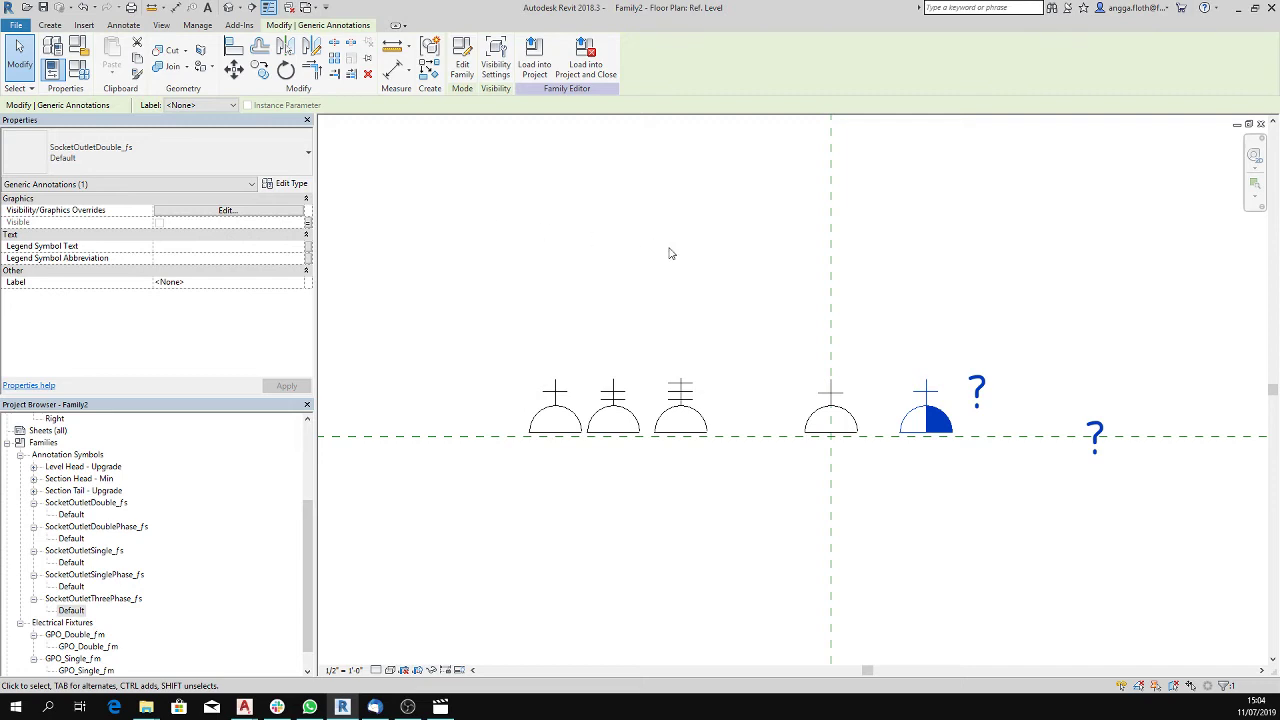
{"action": "key", "text": "Escape"}
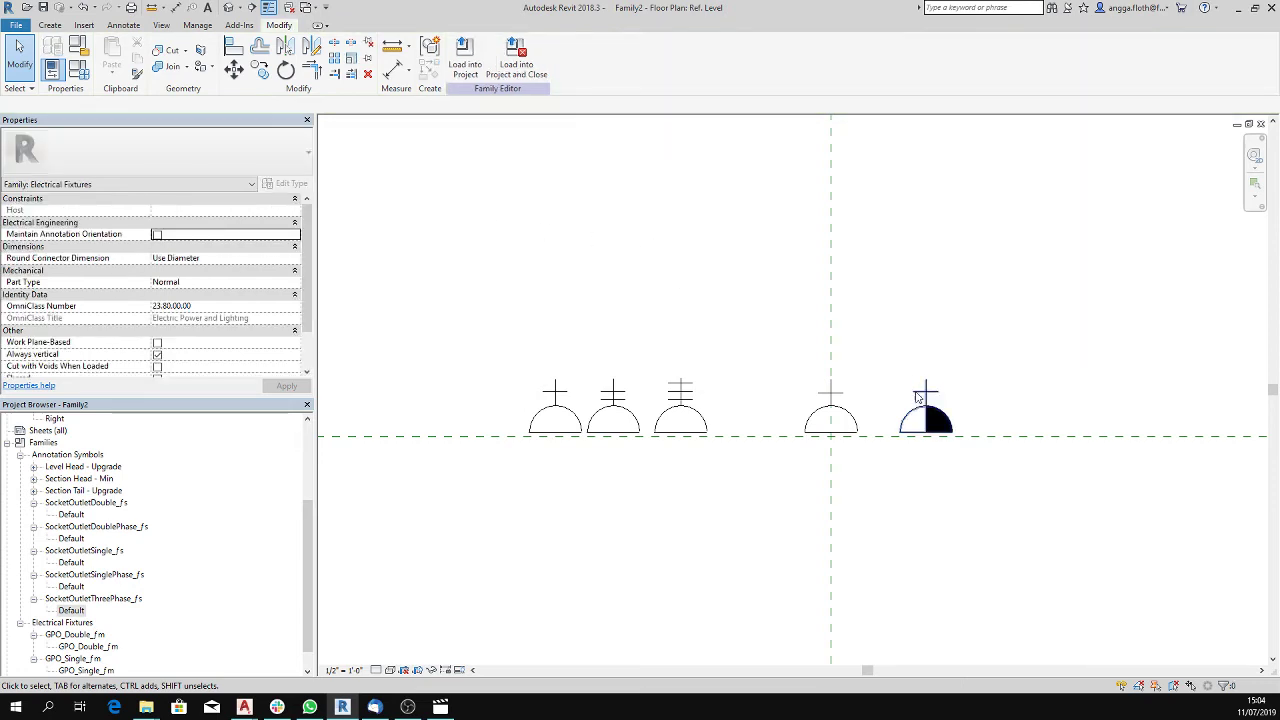
{"action": "left_click", "coordinate": [917, 397]}
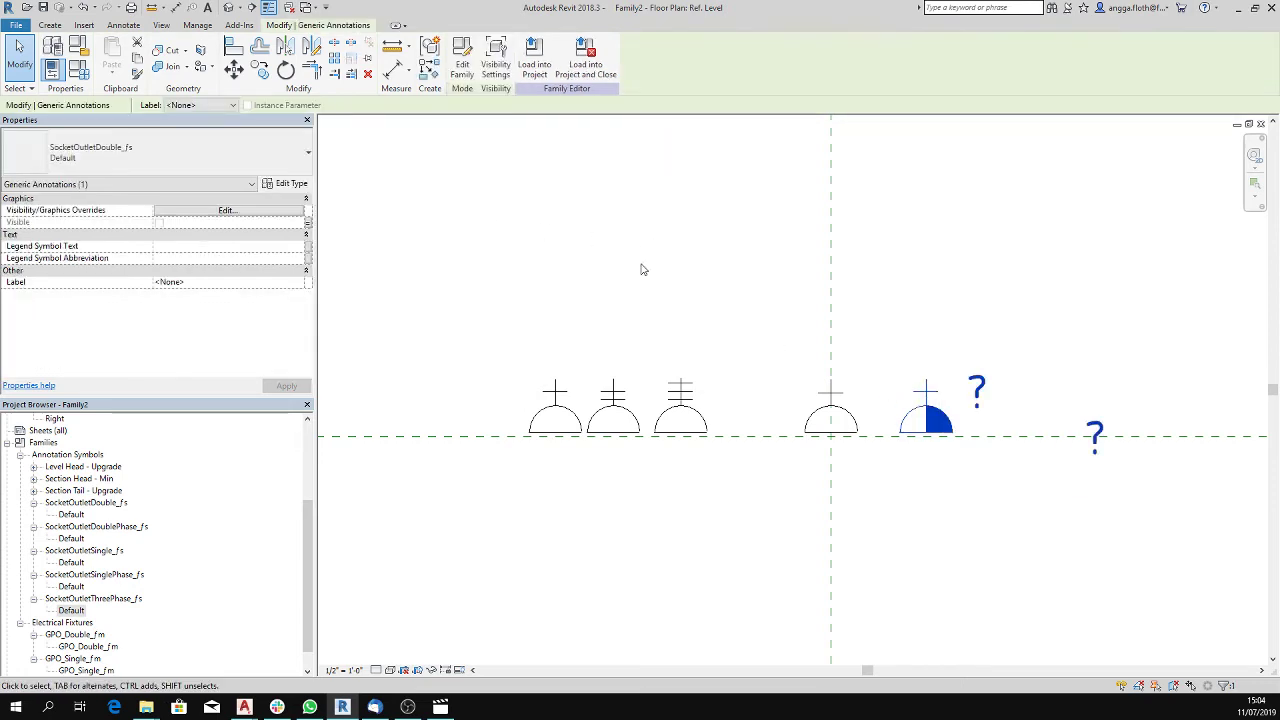
{"action": "left_click", "coordinate": [233, 46]}
{"action": "left_click", "coordinate": [830, 347]}
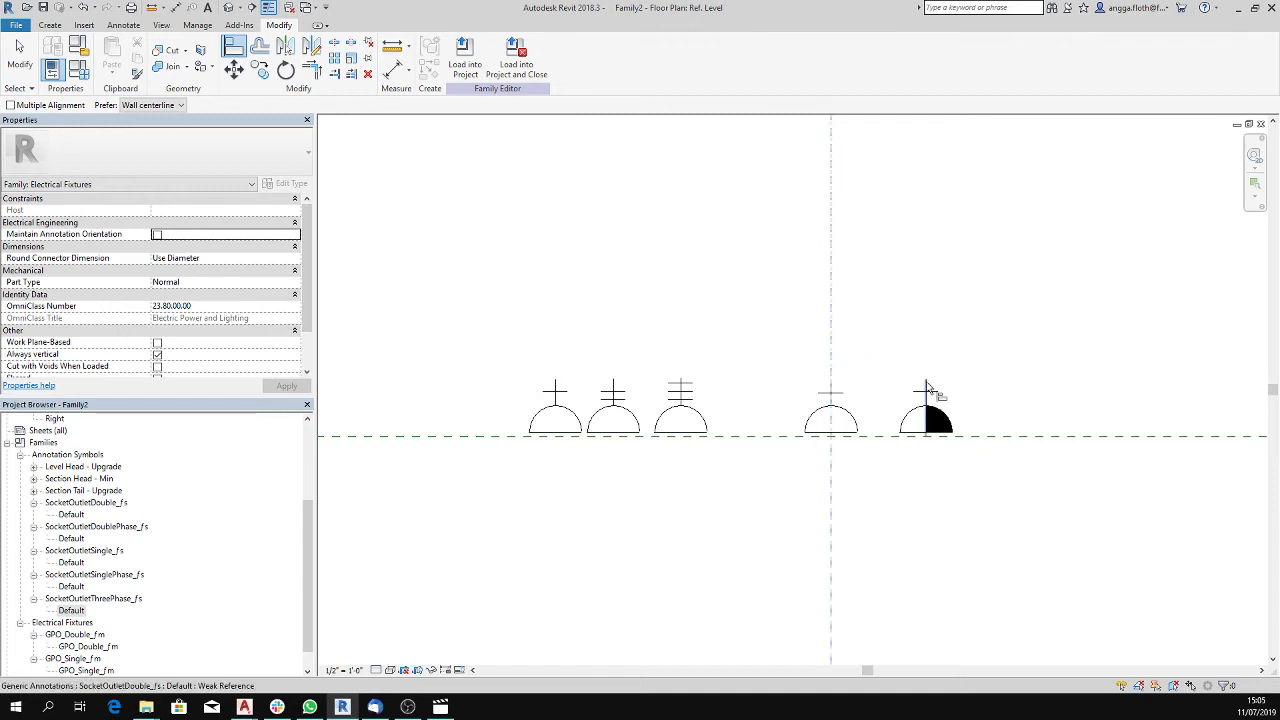
{"action": "left_click", "coordinate": [930, 393]}
{"action": "key", "text": "Escape"}
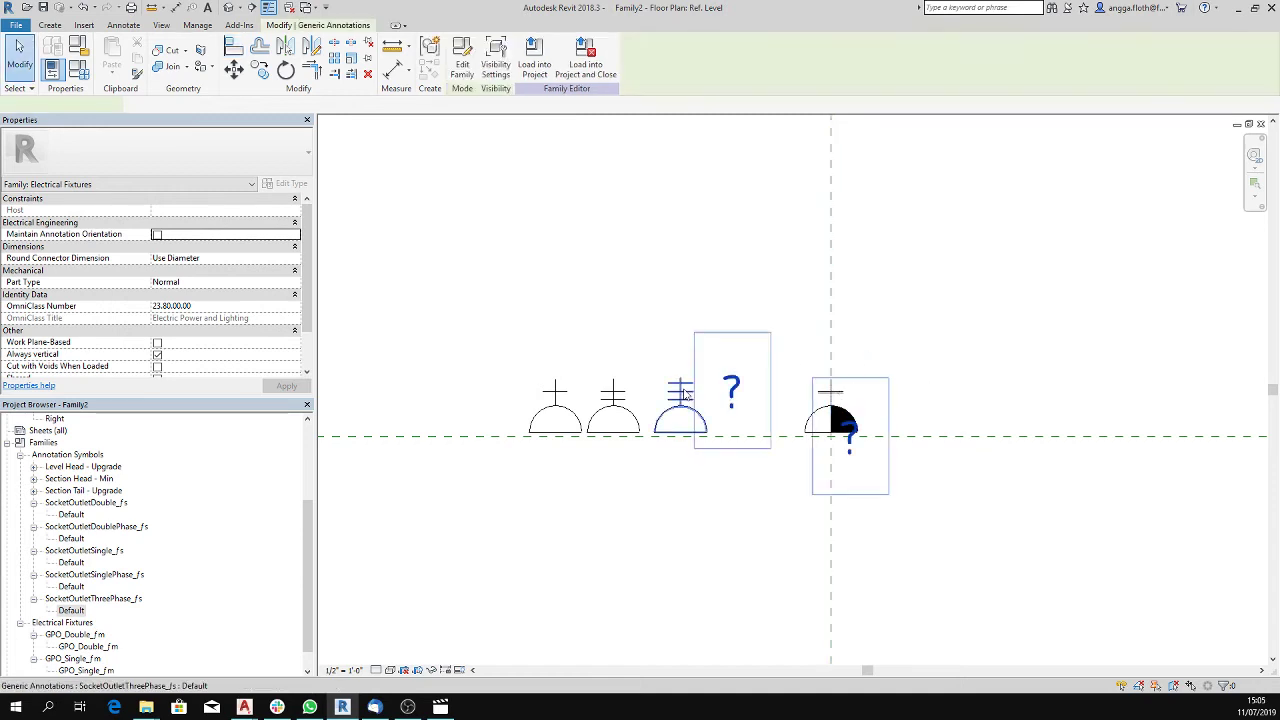
- Align the three-bar, two-bar and single-bar symbols onto the same centre plane
{"action": "key", "text": "a"}
{"action": "key", "text": "l"}
{"action": "left_click", "coordinate": [830, 343]}
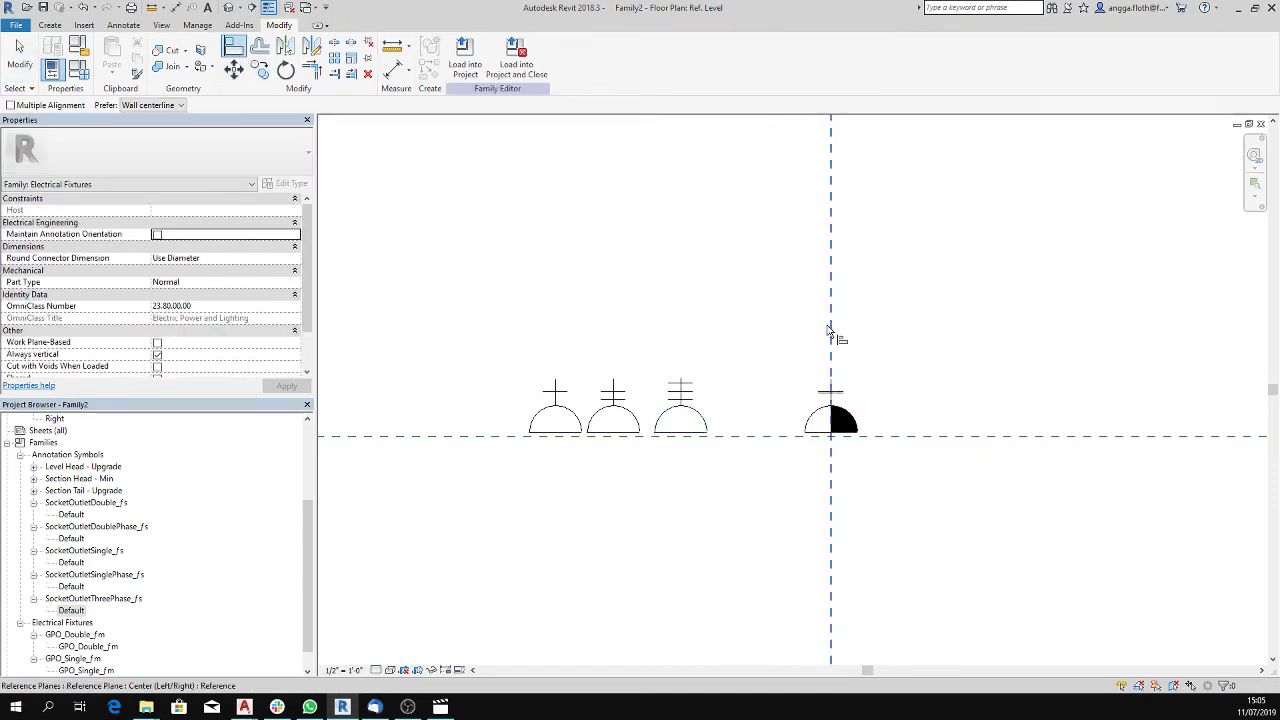
{"action": "left_click", "coordinate": [675, 400]}
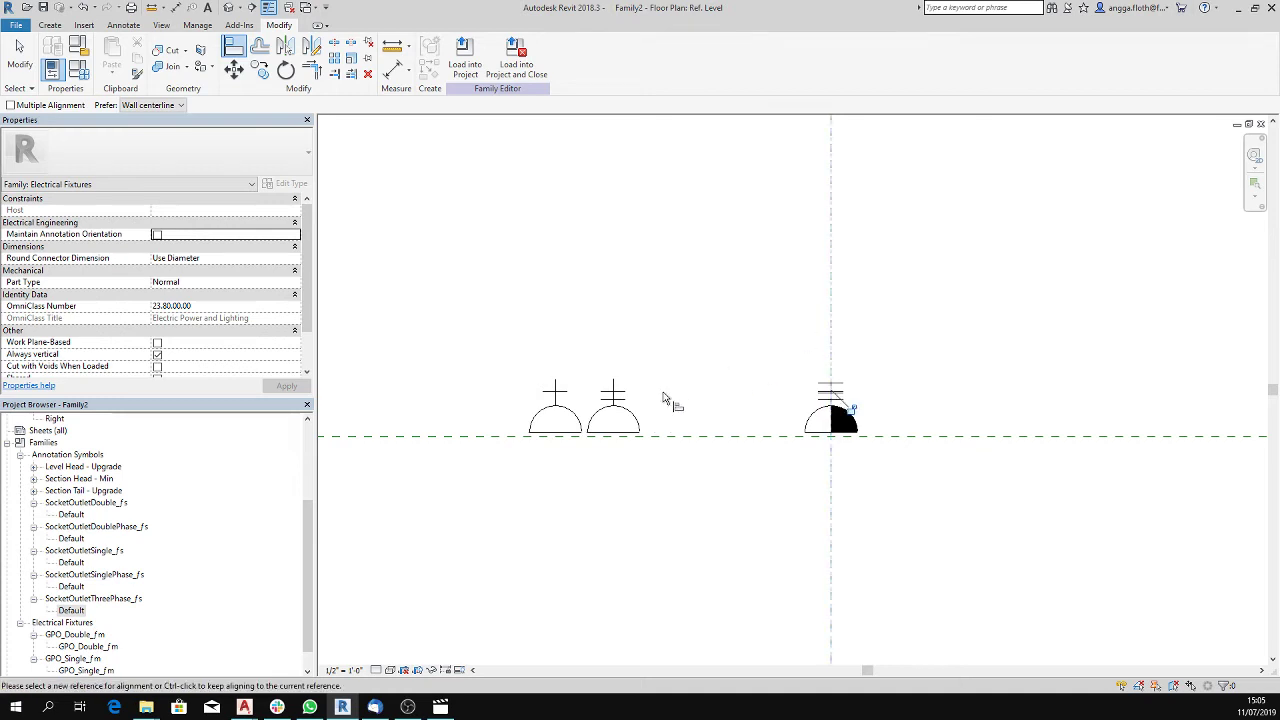
{"action": "left_click", "coordinate": [830, 338]}
{"action": "left_click", "coordinate": [617, 400]}
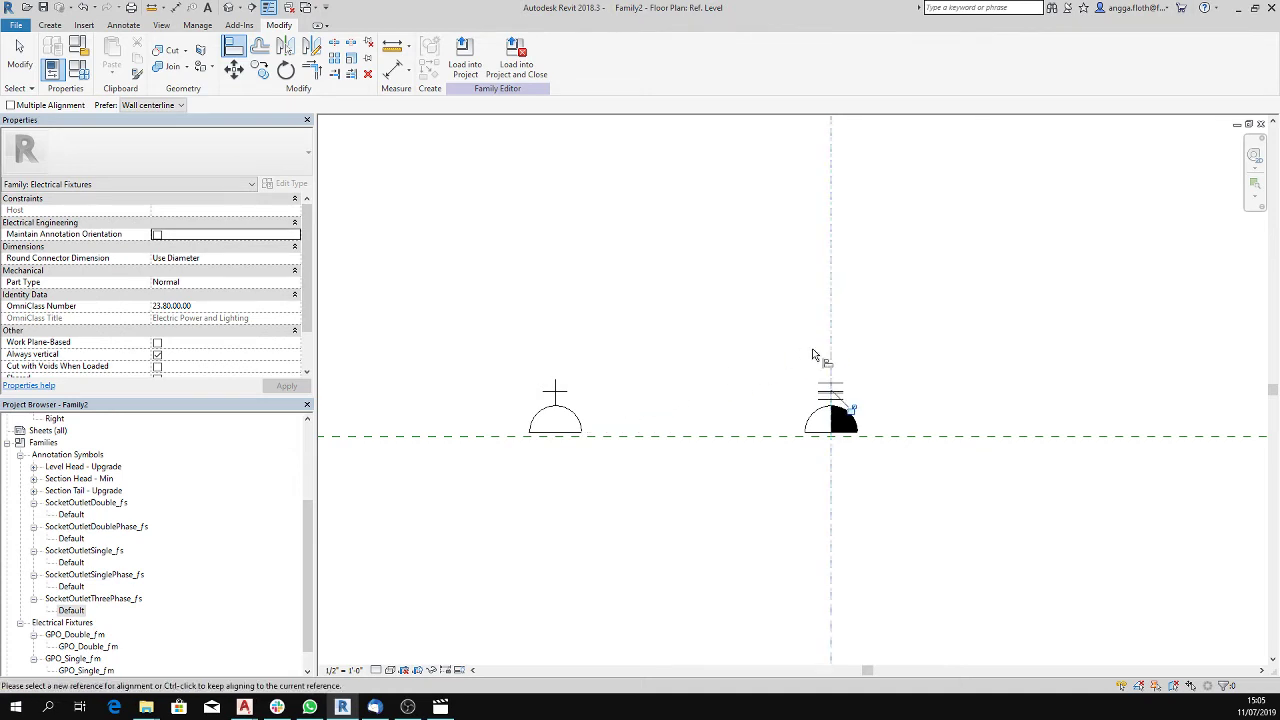
{"action": "left_click", "coordinate": [831, 397]}
{"action": "left_click", "coordinate": [557, 403]}
{"action": "key", "text": "Escape"}
{"action": "key", "text": "Escape"}
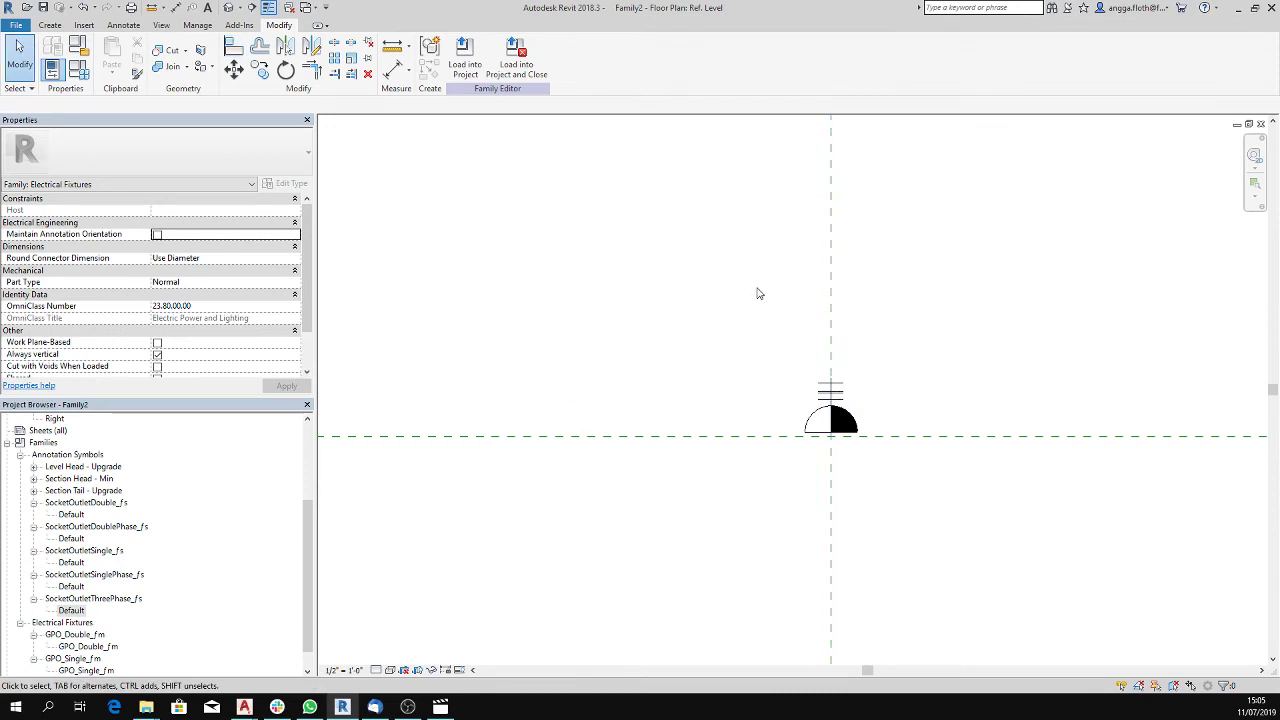
- Recentre the plan on the stacked symbols and bring up Family Types
{"action": "middle_click_drag", "start_coordinate": [719, 329], "coordinate": [521, 348]}
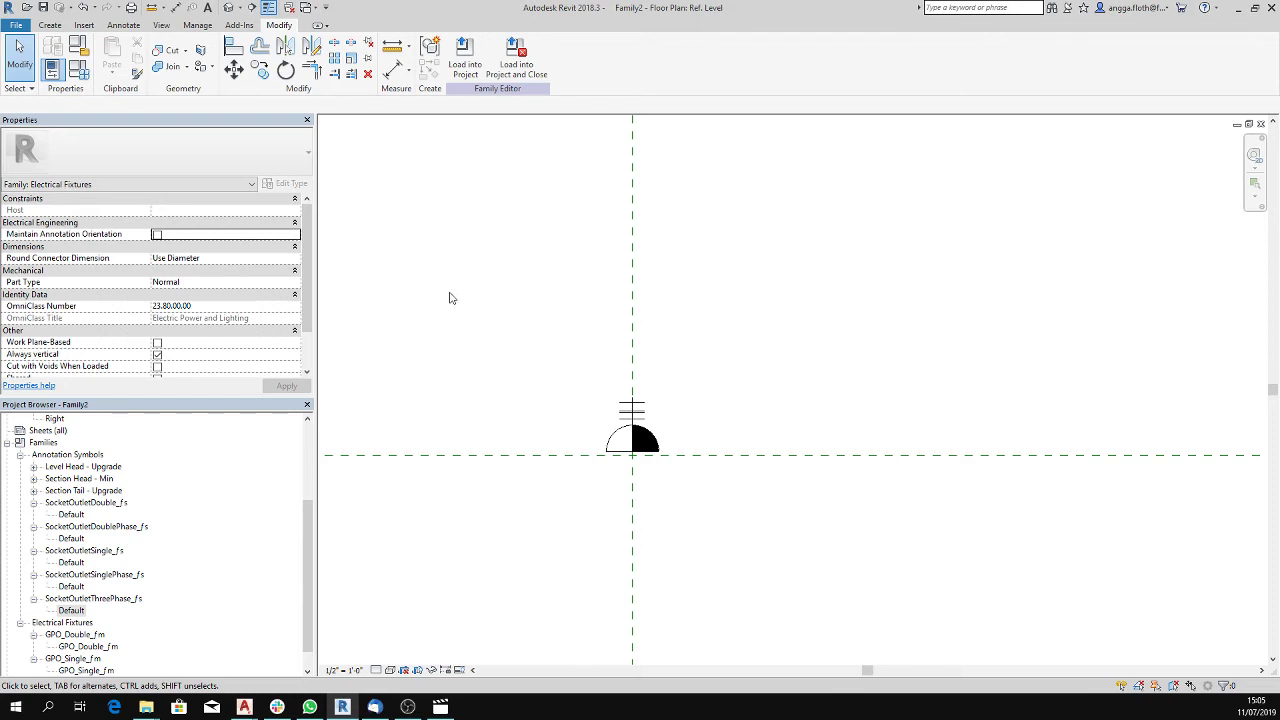
{"action": "middle_click_drag", "start_coordinate": [430, 284], "coordinate": [462, 275]}
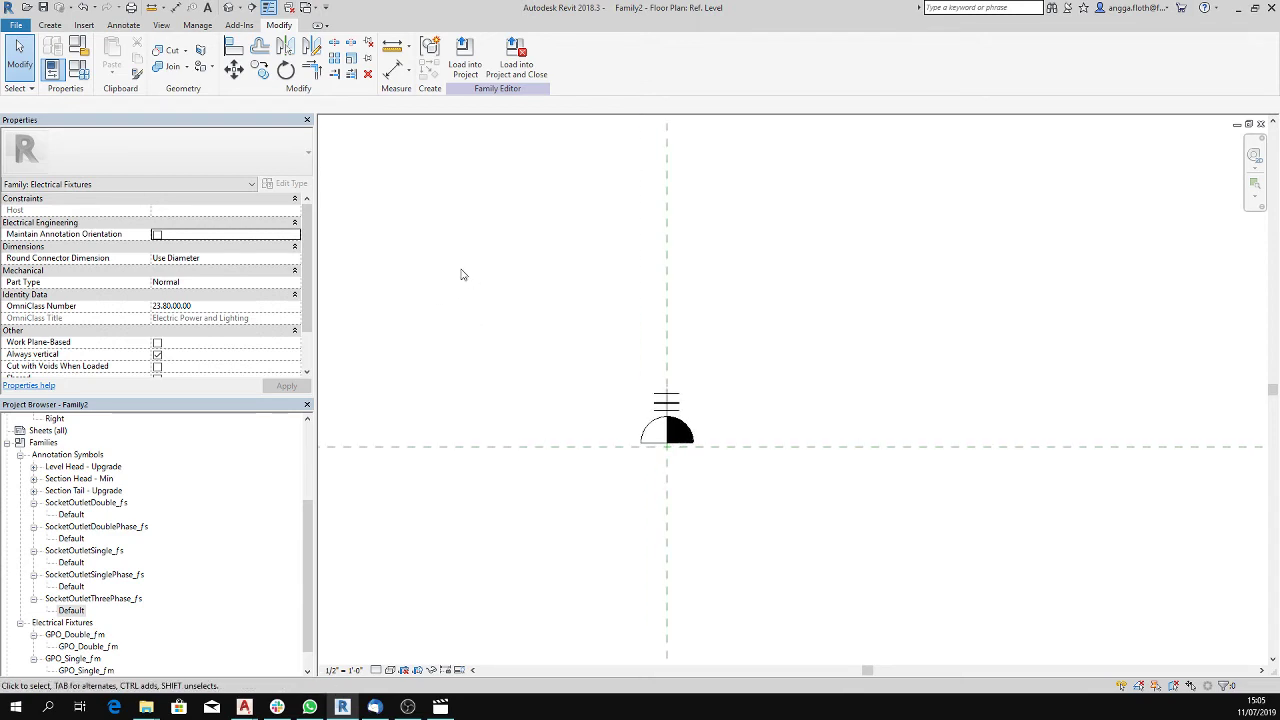
{"action": "left_click", "coordinate": [78, 69]}
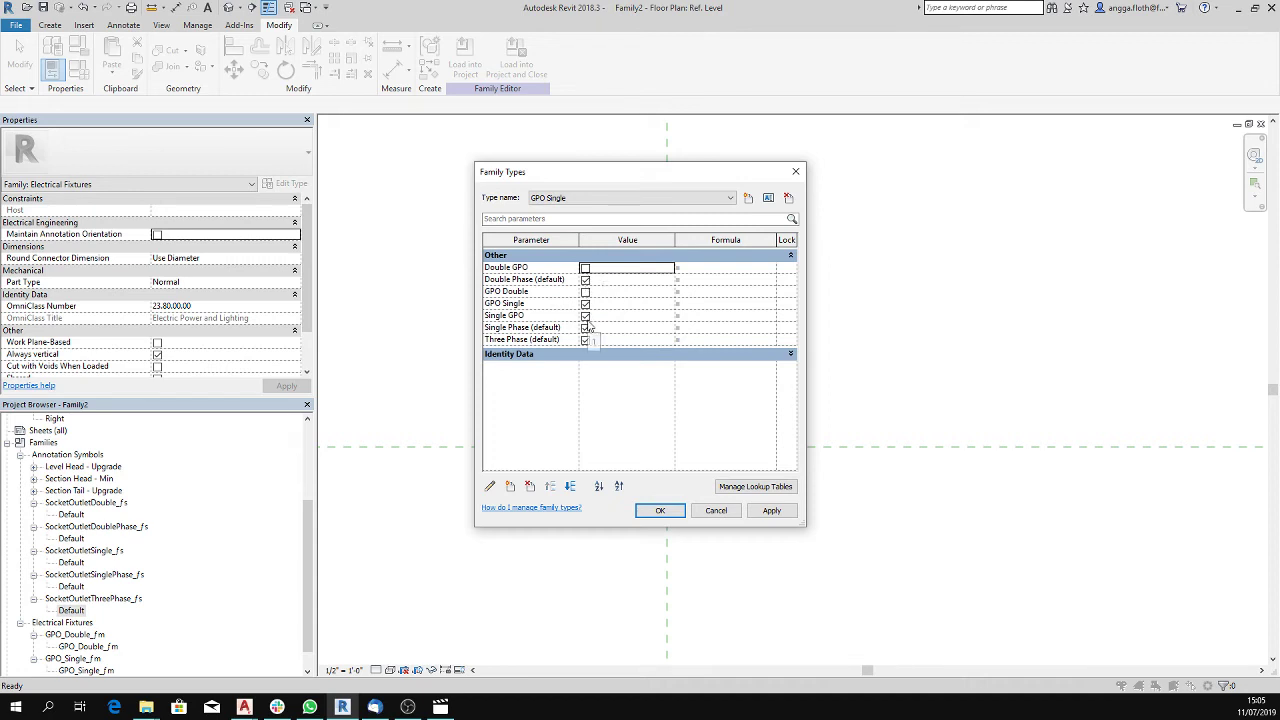
- Turn off Double Phase, Single Phase and Three Phase for GPO Single, keeping Single GPO on
{"action": "left_click", "coordinate": [600, 199]}
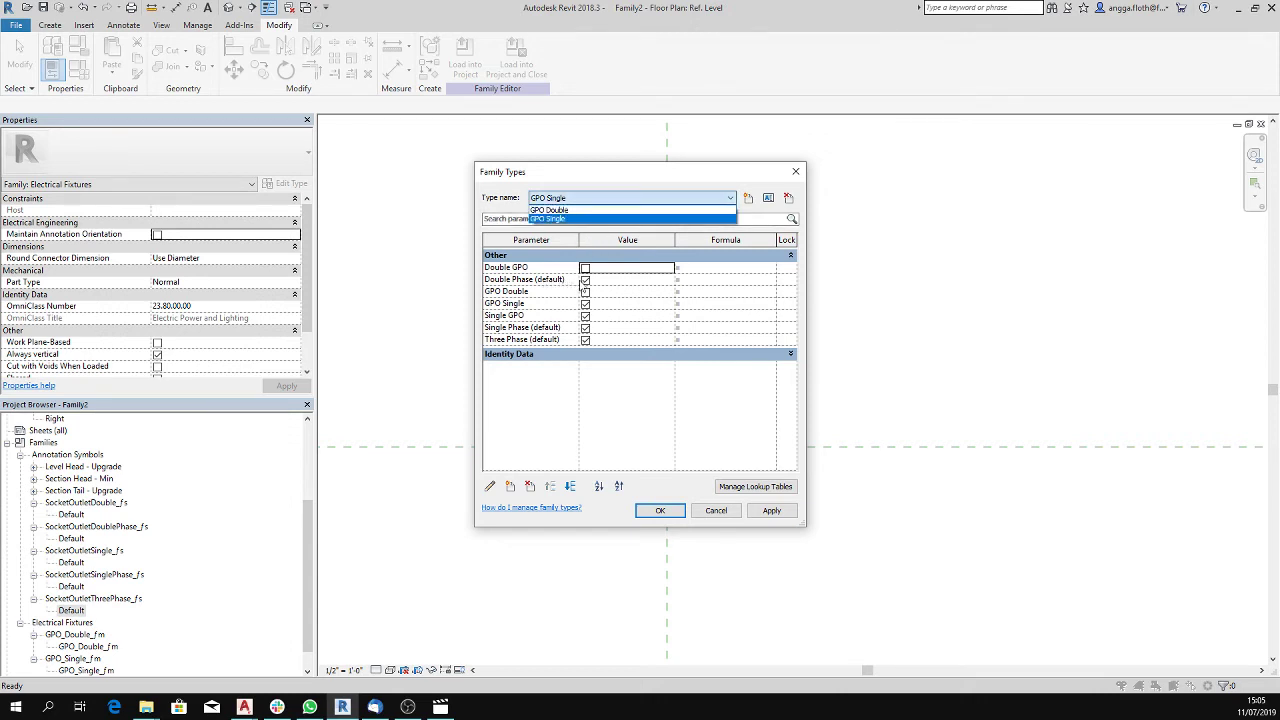
{"action": "left_click", "coordinate": [586, 284]}
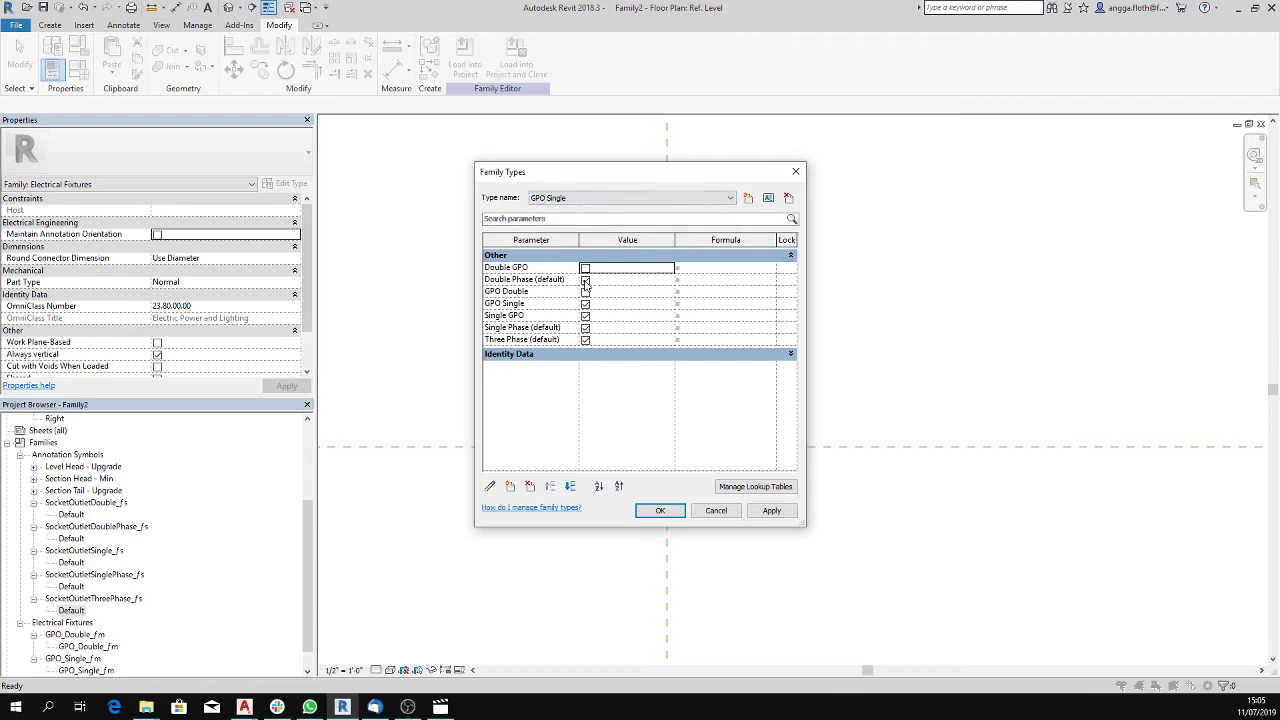
{"action": "left_click", "coordinate": [585, 280]}
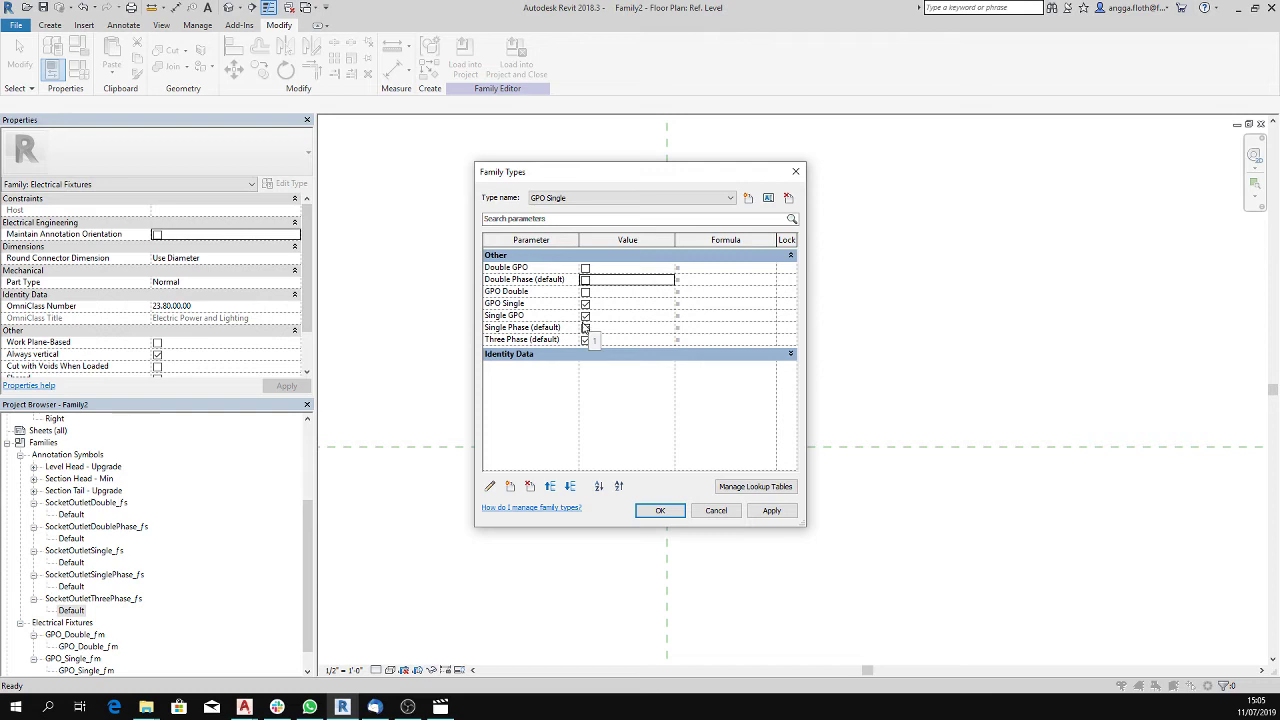
{"action": "left_click", "coordinate": [586, 329]}
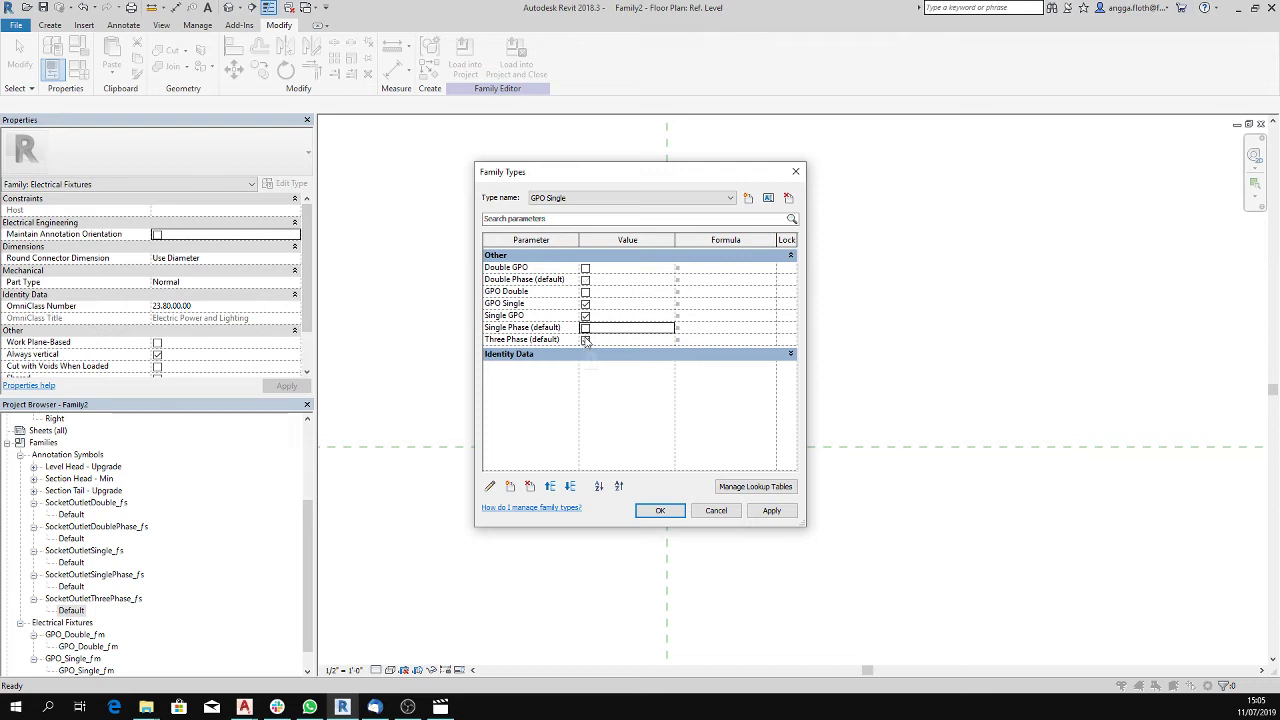
{"action": "left_click", "coordinate": [586, 340]}
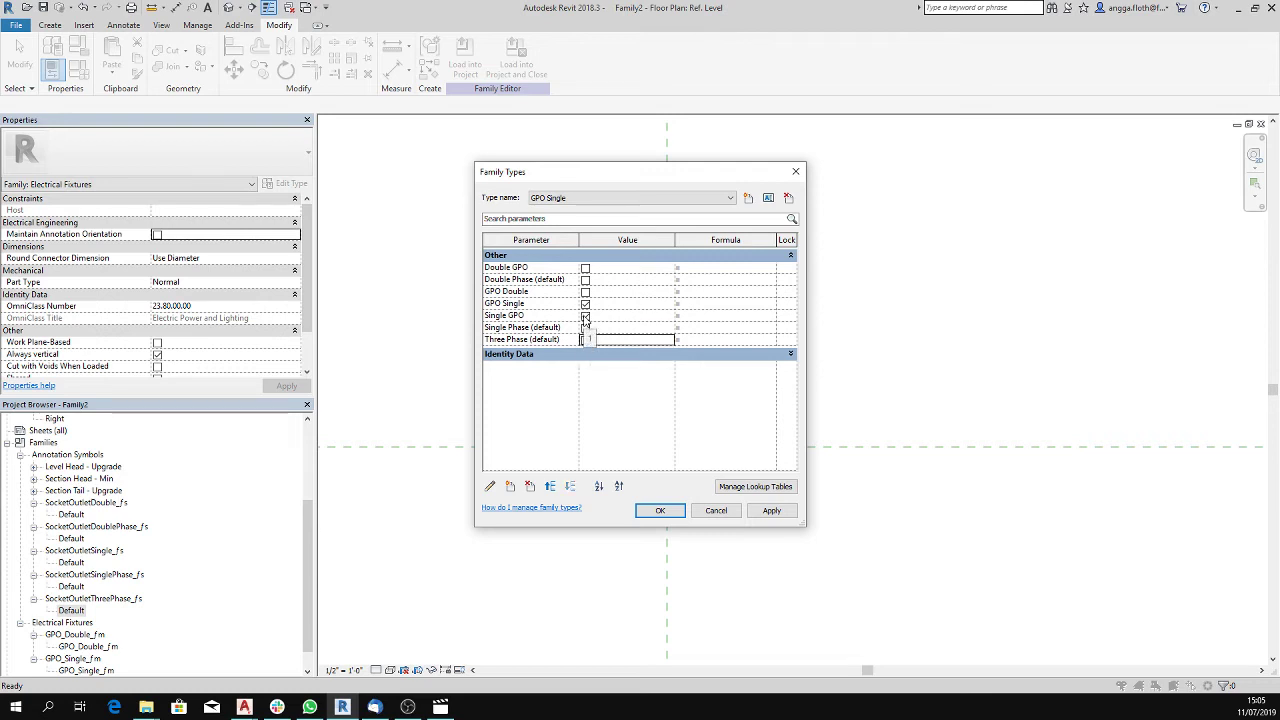
{"action": "left_click", "coordinate": [585, 317]}
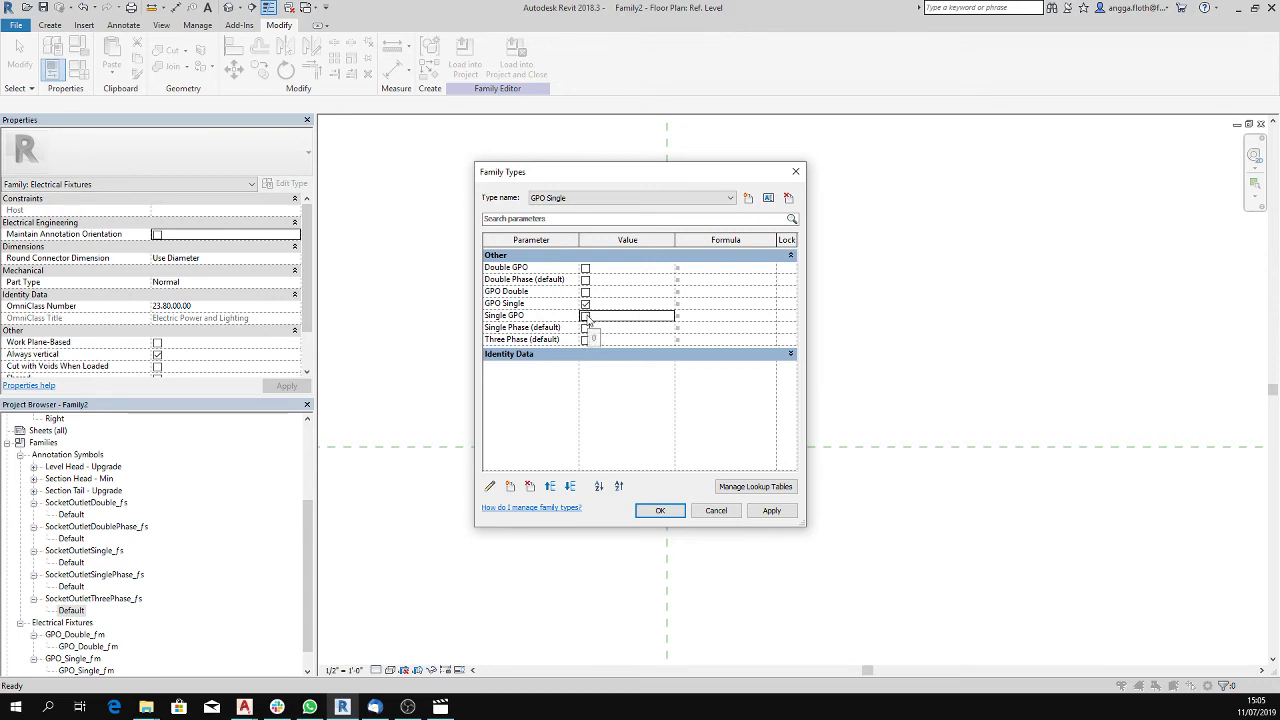
{"action": "left_click", "coordinate": [585, 316]}
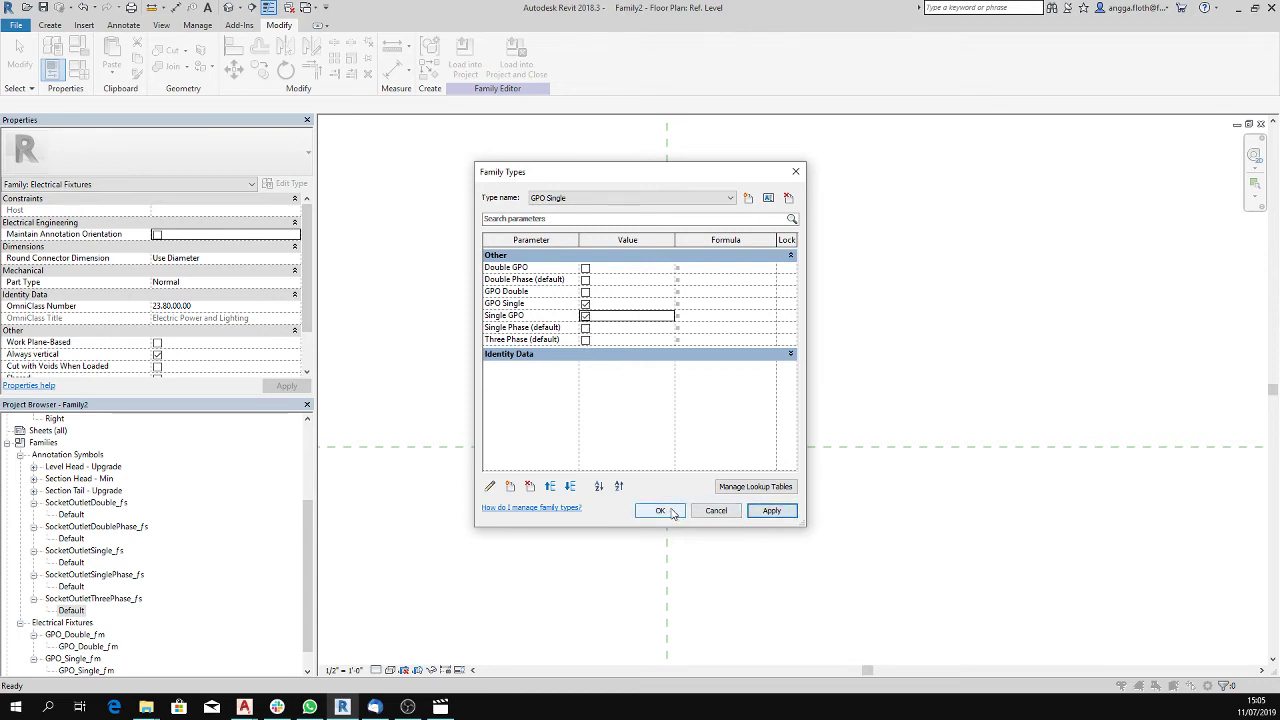
- Turn off the phase parameters for GPO Double and apply the type settings
{"action": "left_click", "coordinate": [600, 198]}
{"action": "left_click", "coordinate": [600, 211]}
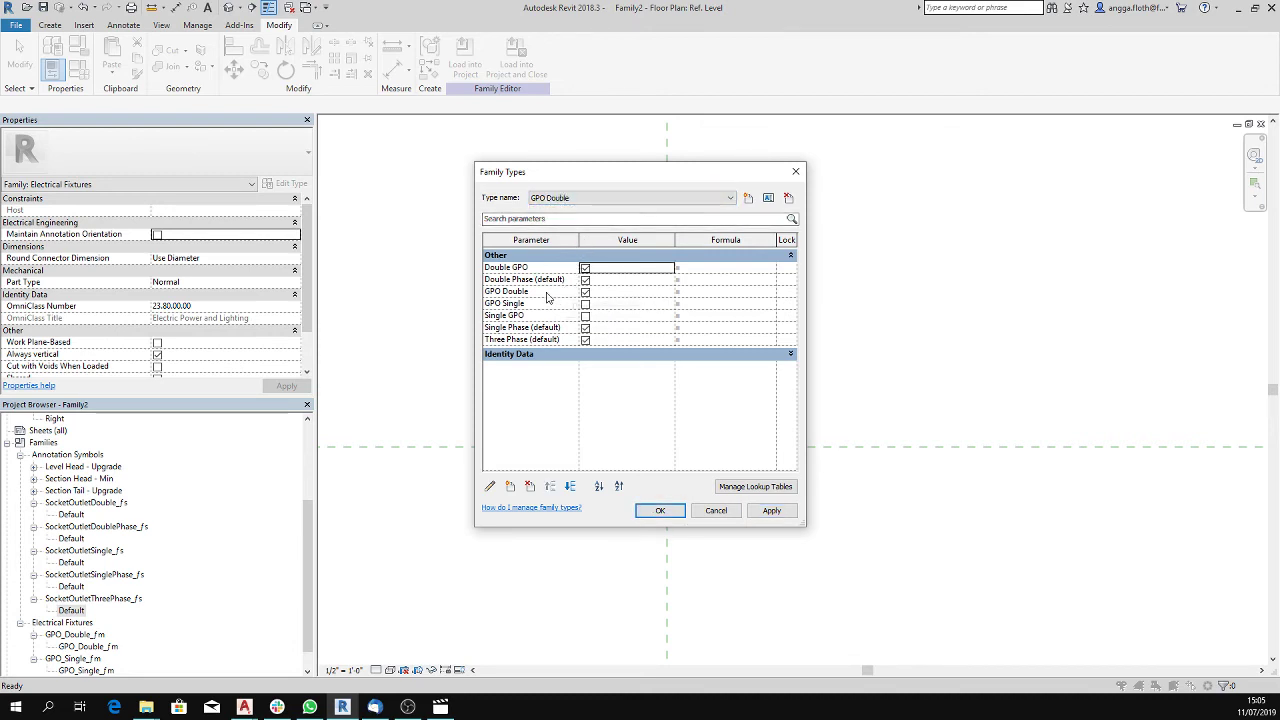
{"action": "left_click", "coordinate": [585, 327]}
{"action": "left_click", "coordinate": [585, 339]}
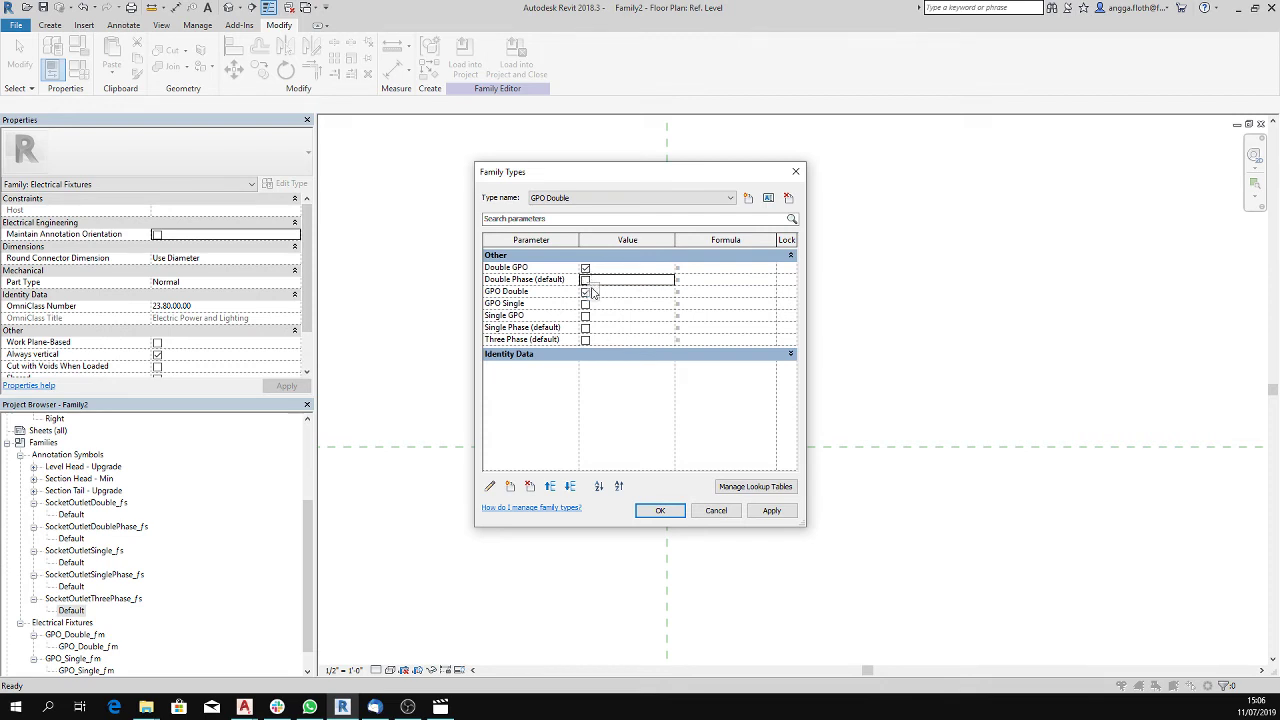
{"action": "left_click", "coordinate": [660, 510]}
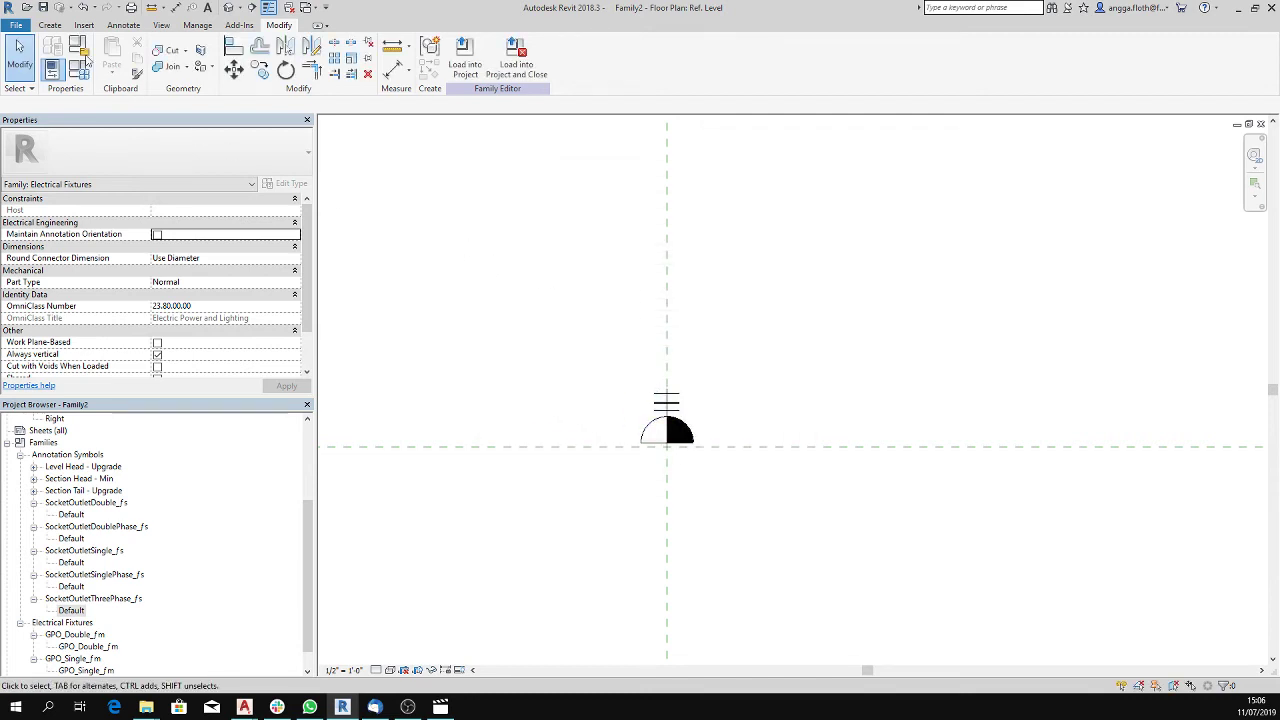
- Save Family2 as the family file Socket Outlet_fm.rfa in the PROJECT 2 folder
{"action": "left_click", "coordinate": [13, 25]}
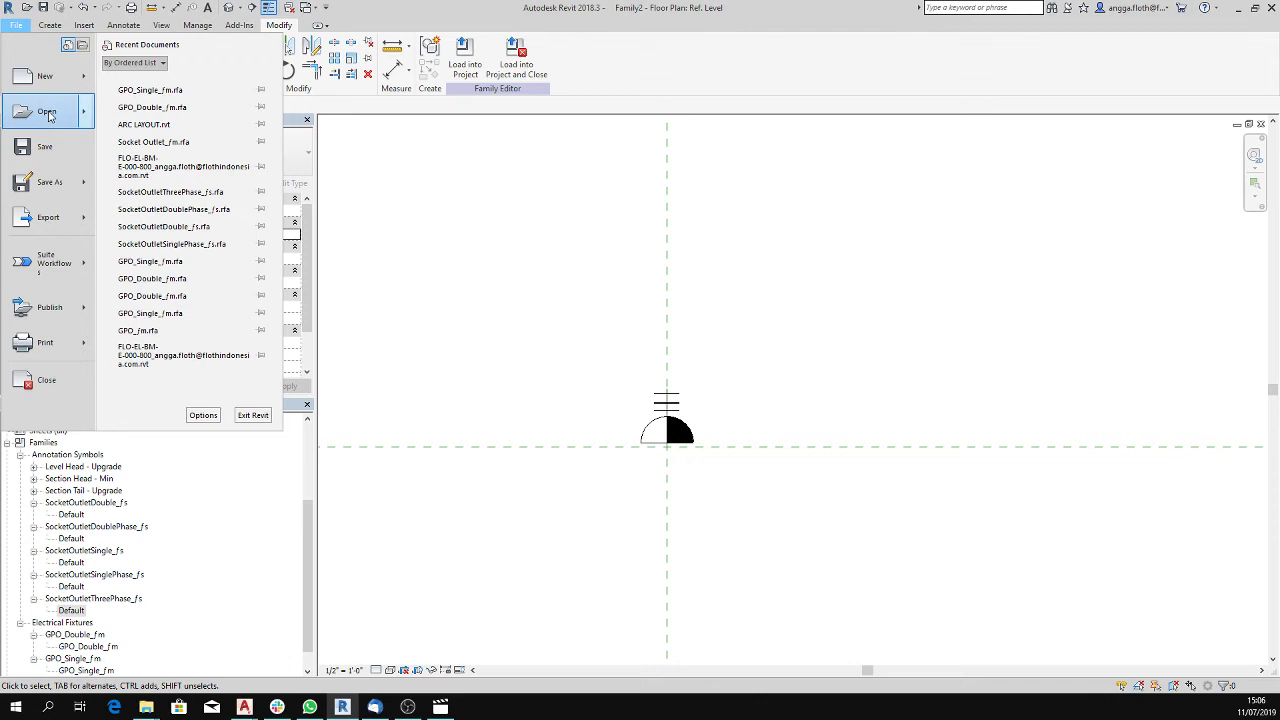
{"action": "left_click", "coordinate": [410, 193]}
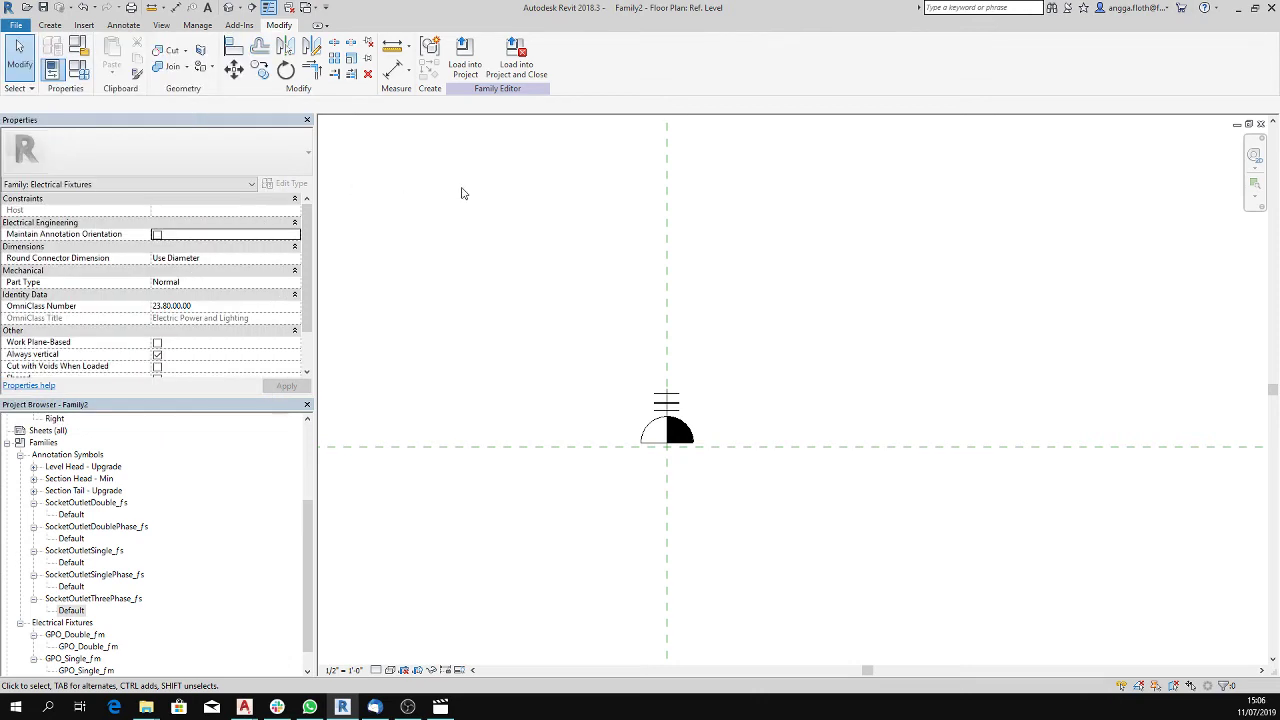
{"action": "left_click", "coordinate": [16, 25]}
{"action": "mouse_move", "coordinate": [49, 182]}
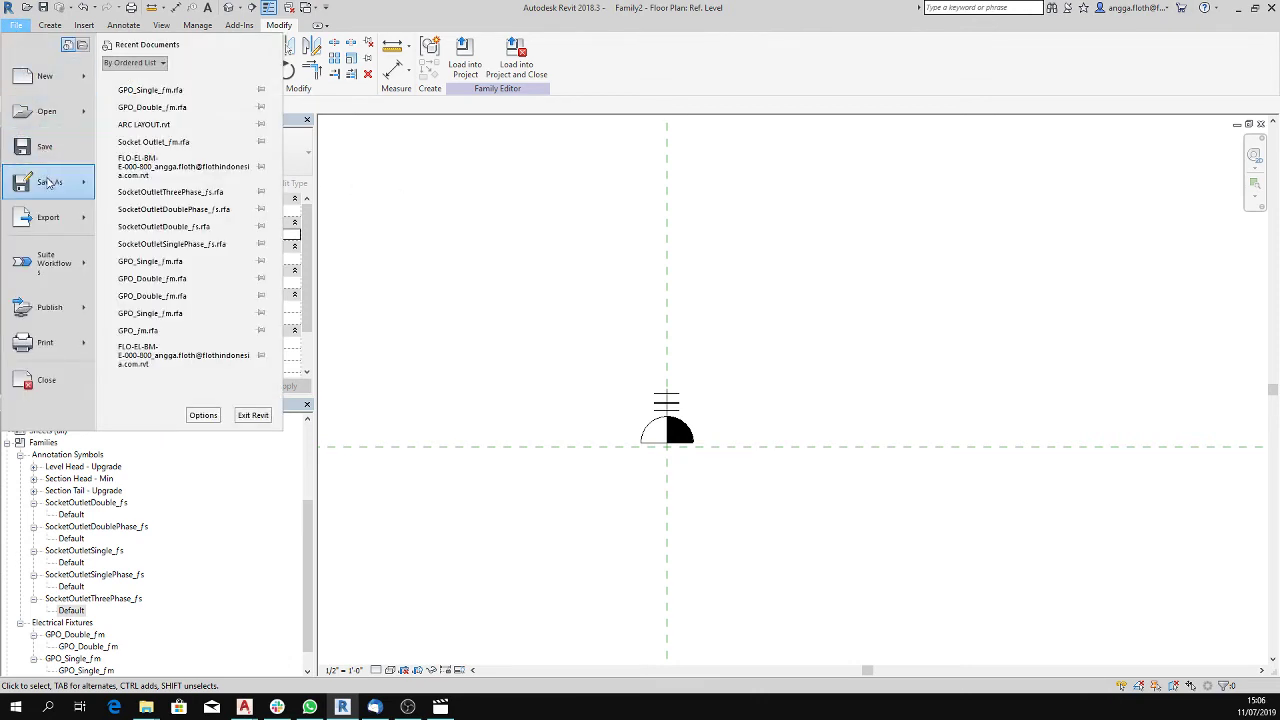
{"action": "left_click", "coordinate": [150, 133]}
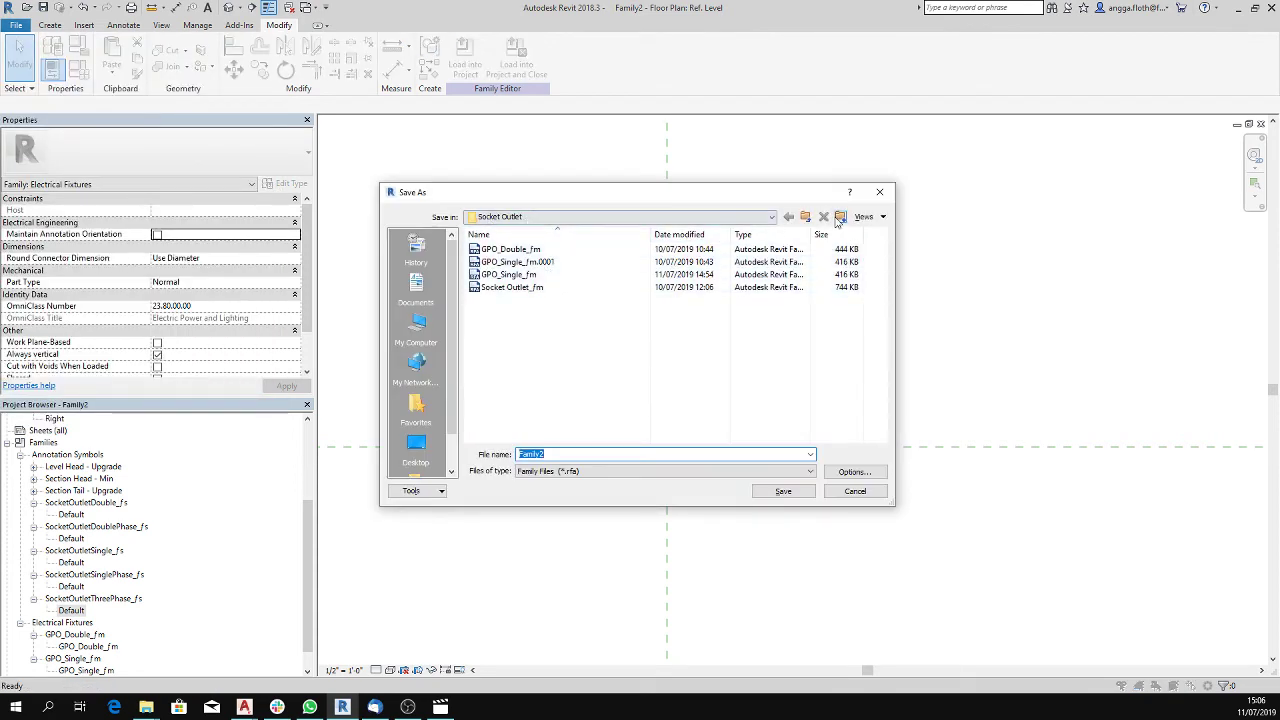
{"action": "left_click", "coordinate": [806, 219]}
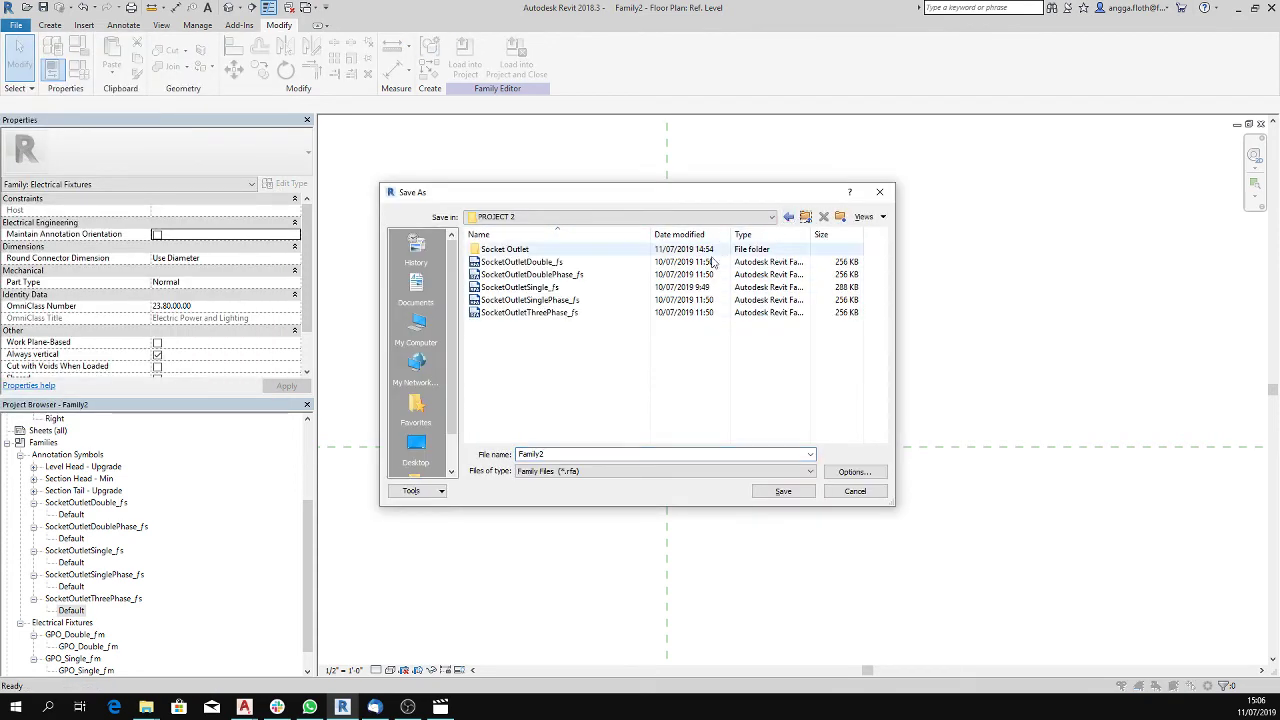
{"action": "double_click", "coordinate": [563, 454]}
{"action": "type", "text": "Socket Outlet_fm.rfa"}
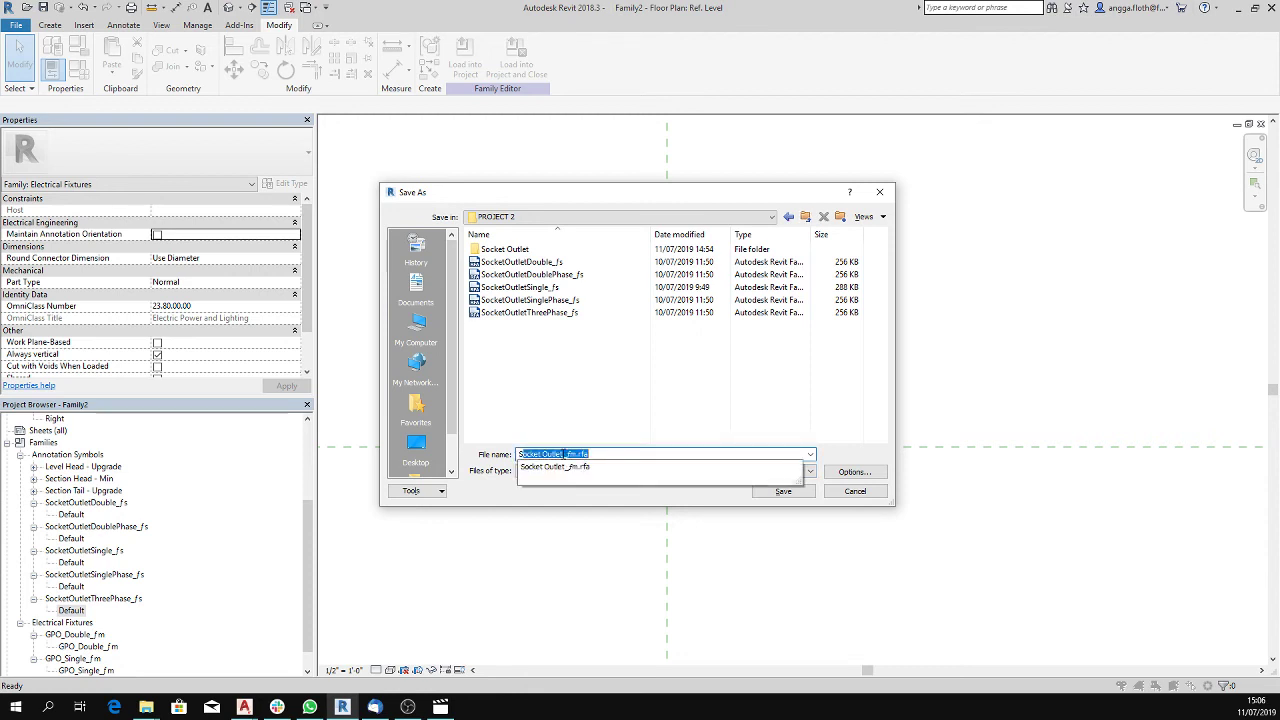
{"action": "left_click", "coordinate": [853, 472]}
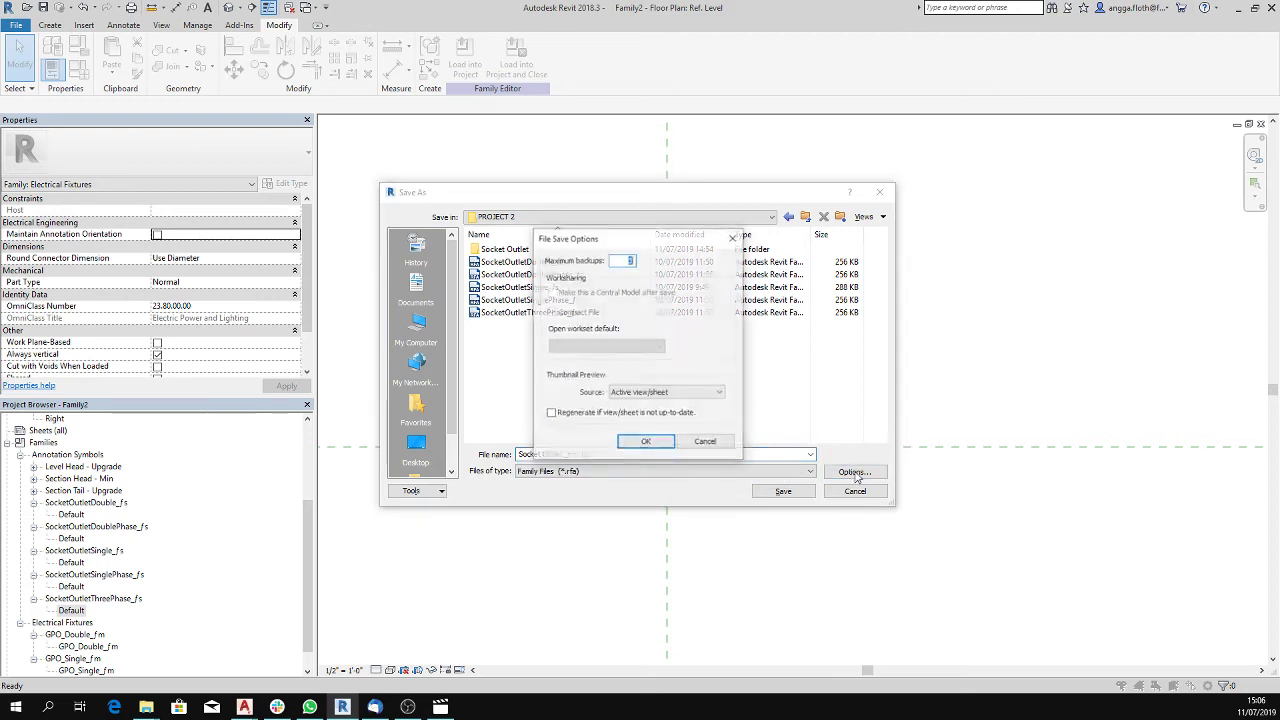
{"action": "left_click", "coordinate": [645, 443]}
{"action": "left_click", "coordinate": [779, 491]}
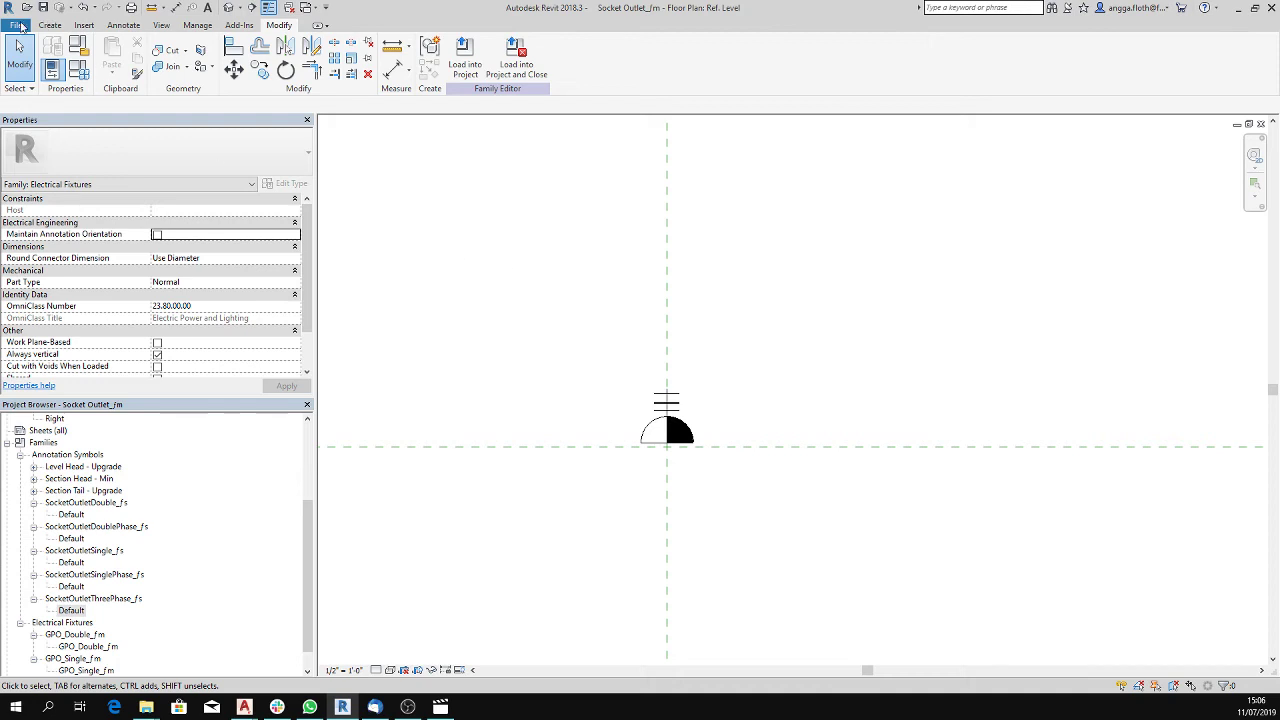
- Open ARC LAYOUT.rvt from PROJECT 2 and zoom around its Level 1 floor plan
{"action": "left_click", "coordinate": [26, 8]}
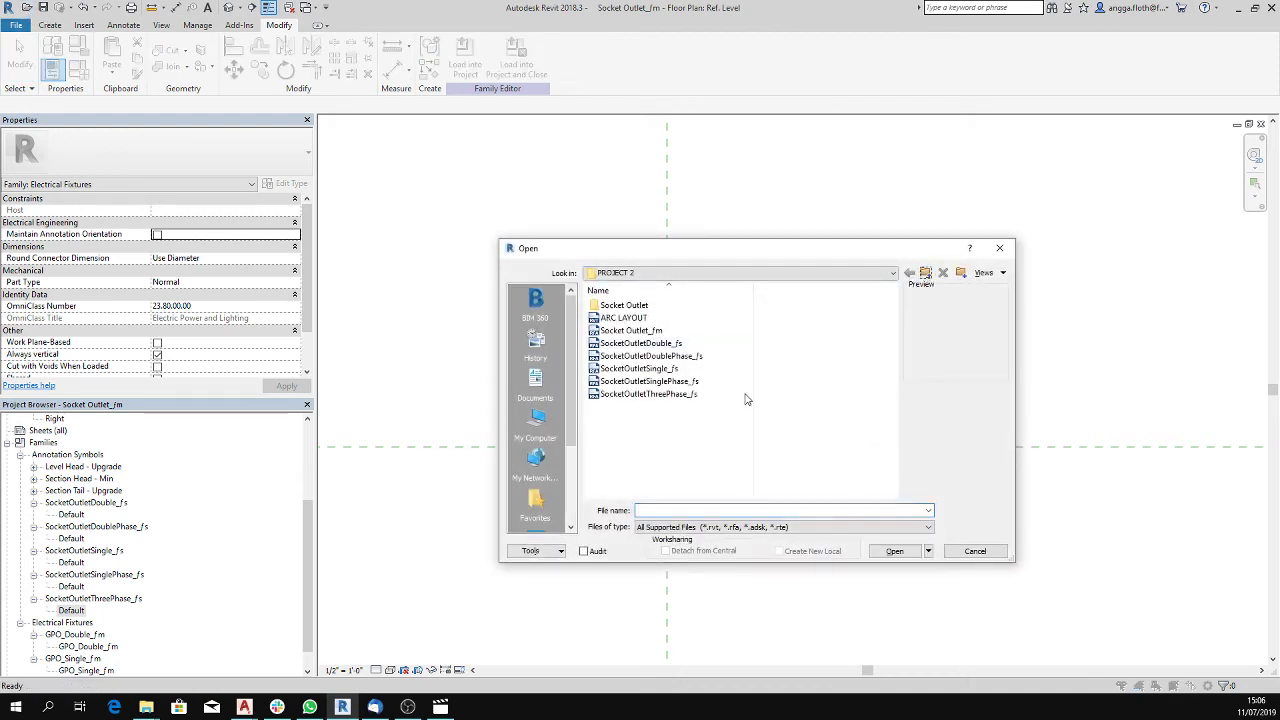
{"action": "left_click", "coordinate": [623, 317]}
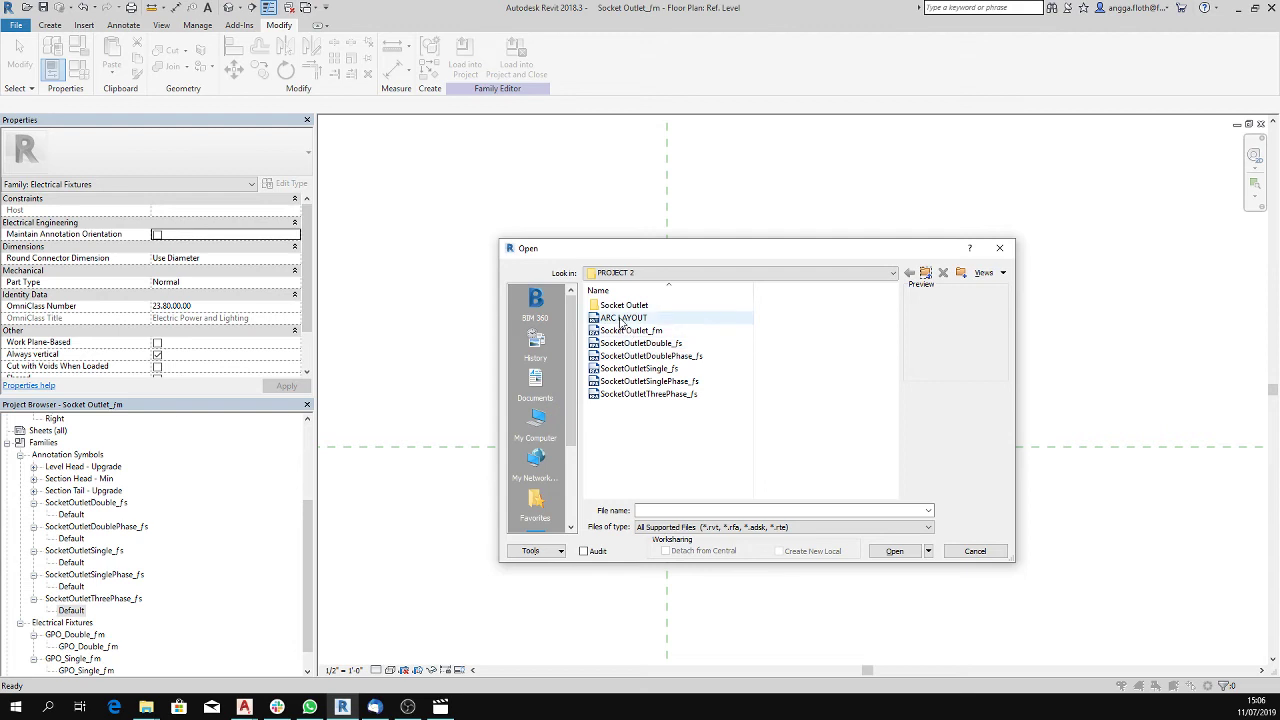
{"action": "left_click", "coordinate": [896, 552]}
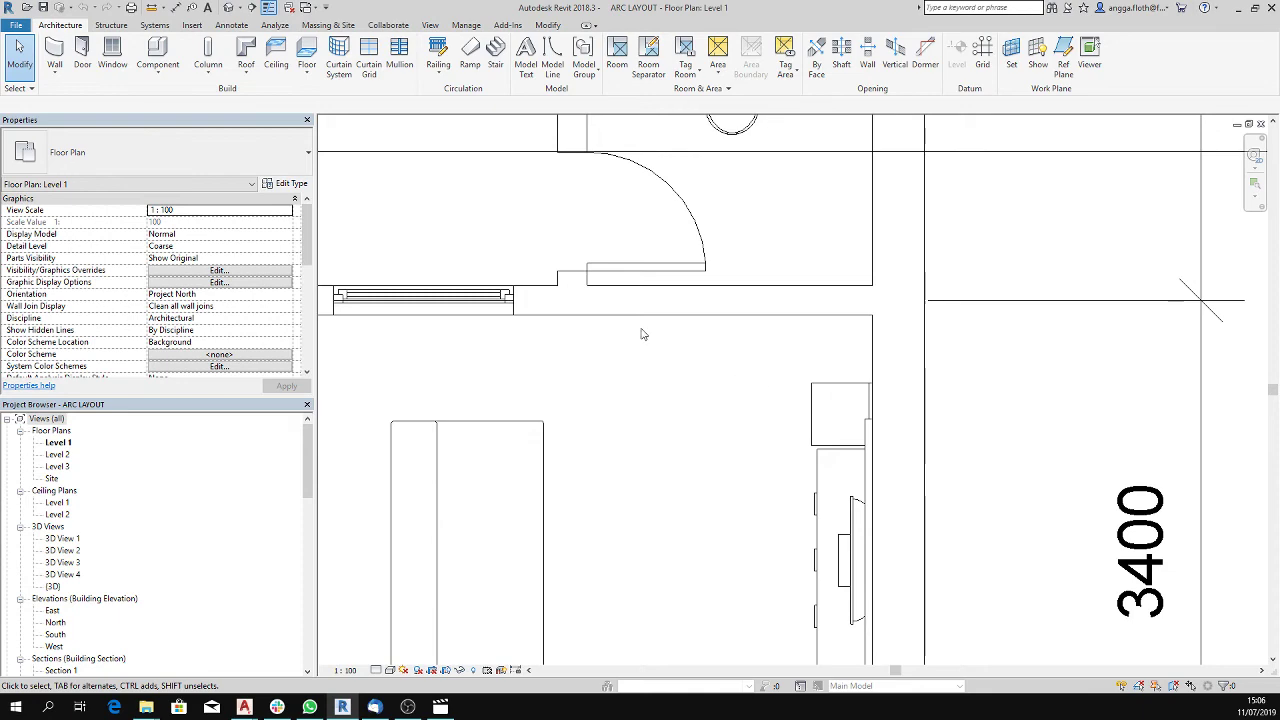
{"action": "scroll", "coordinate": [643, 333], "scroll_direction": "down", "scroll_amount": 1}
{"action": "scroll", "coordinate": [646, 346], "scroll_direction": "down", "scroll_amount": 3}
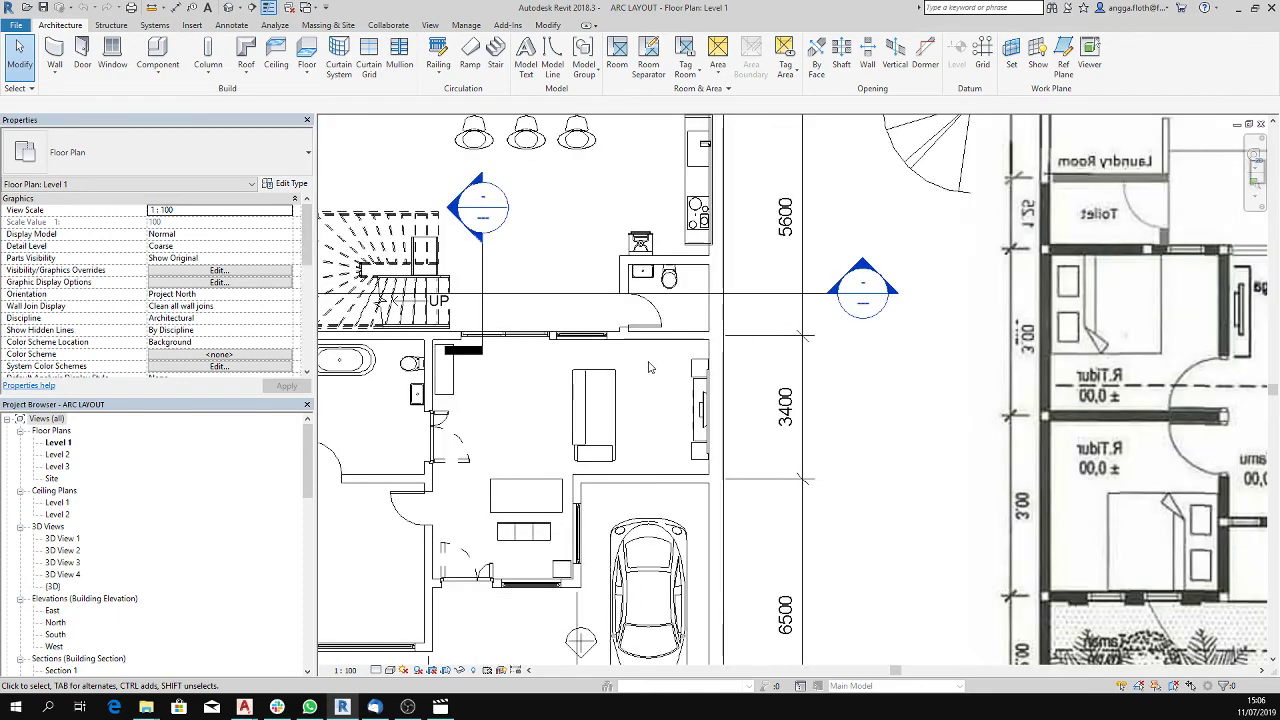
{"action": "scroll", "coordinate": [646, 355], "scroll_direction": "down", "scroll_amount": 2}
{"action": "scroll", "coordinate": [646, 364], "scroll_direction": "up", "scroll_amount": 2}
{"action": "scroll", "coordinate": [646, 360], "scroll_direction": "up", "scroll_amount": 3}
{"action": "scroll", "coordinate": [820, 354], "scroll_direction": "up", "scroll_amount": 2}
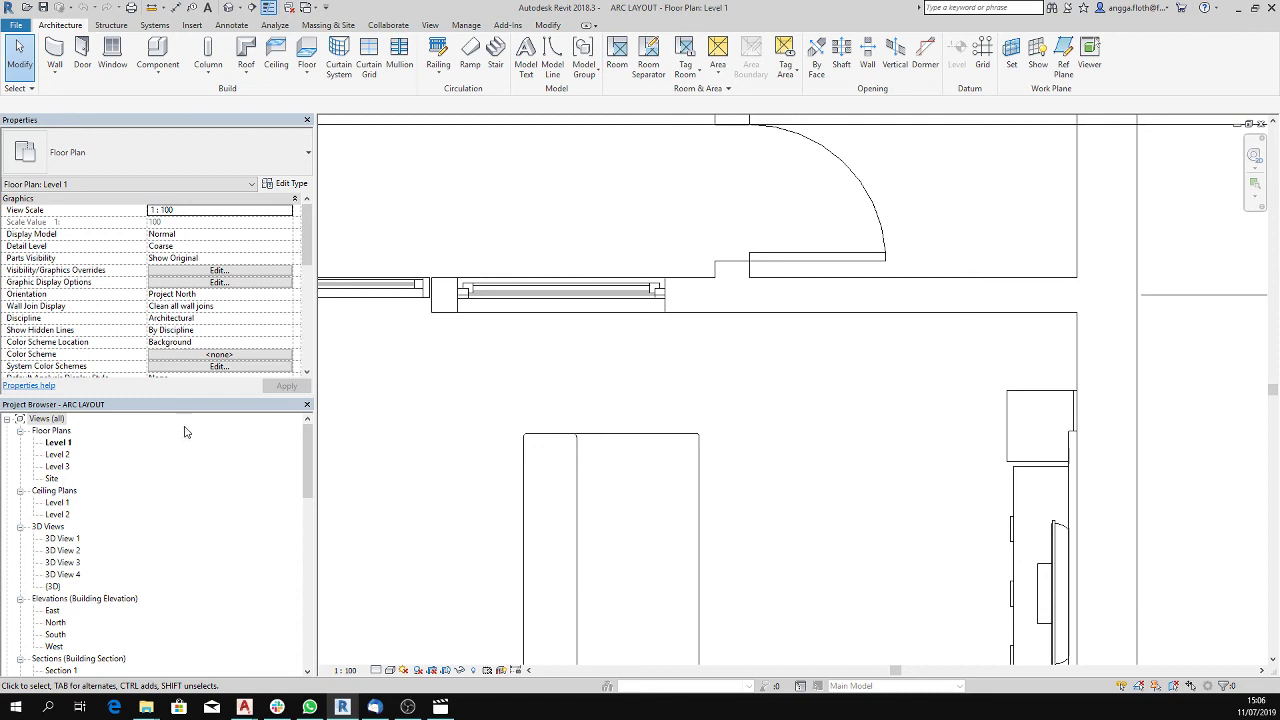
- Load the Socket Outlet_fm.rfa family into the ARC LAYOUT project
{"action": "left_click", "coordinate": [192, 25]}
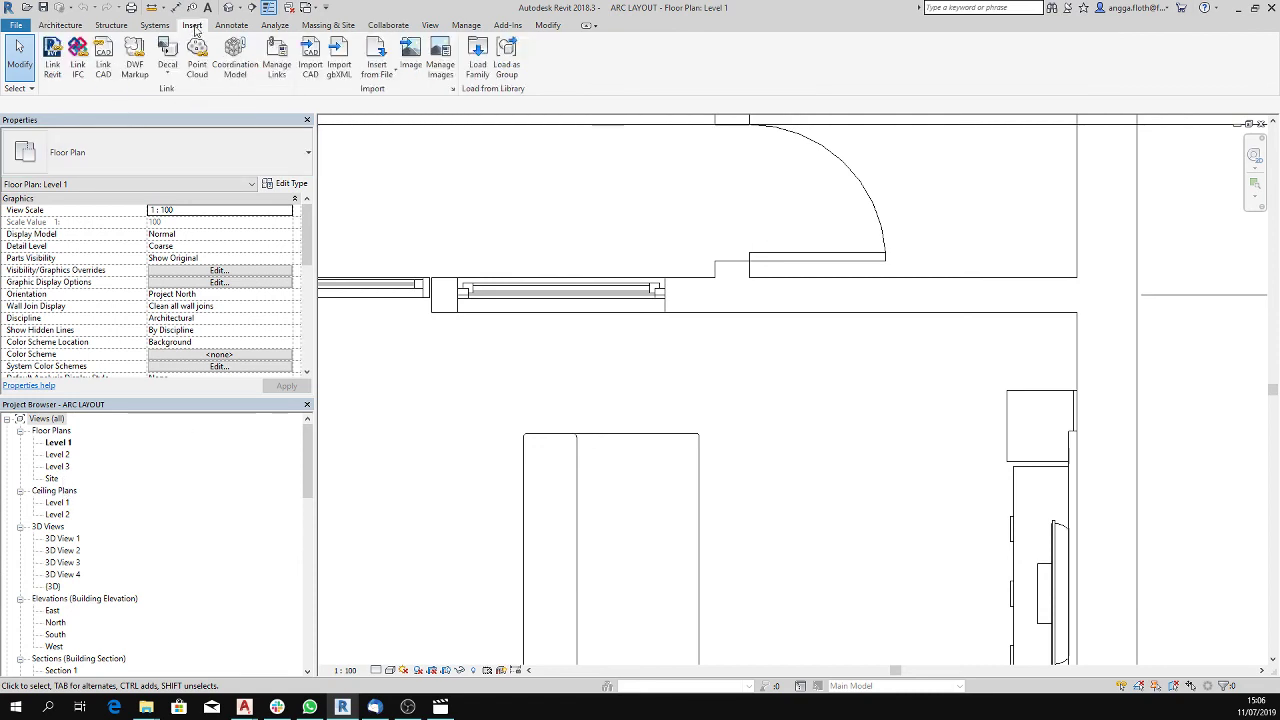
{"action": "left_click", "coordinate": [478, 60]}
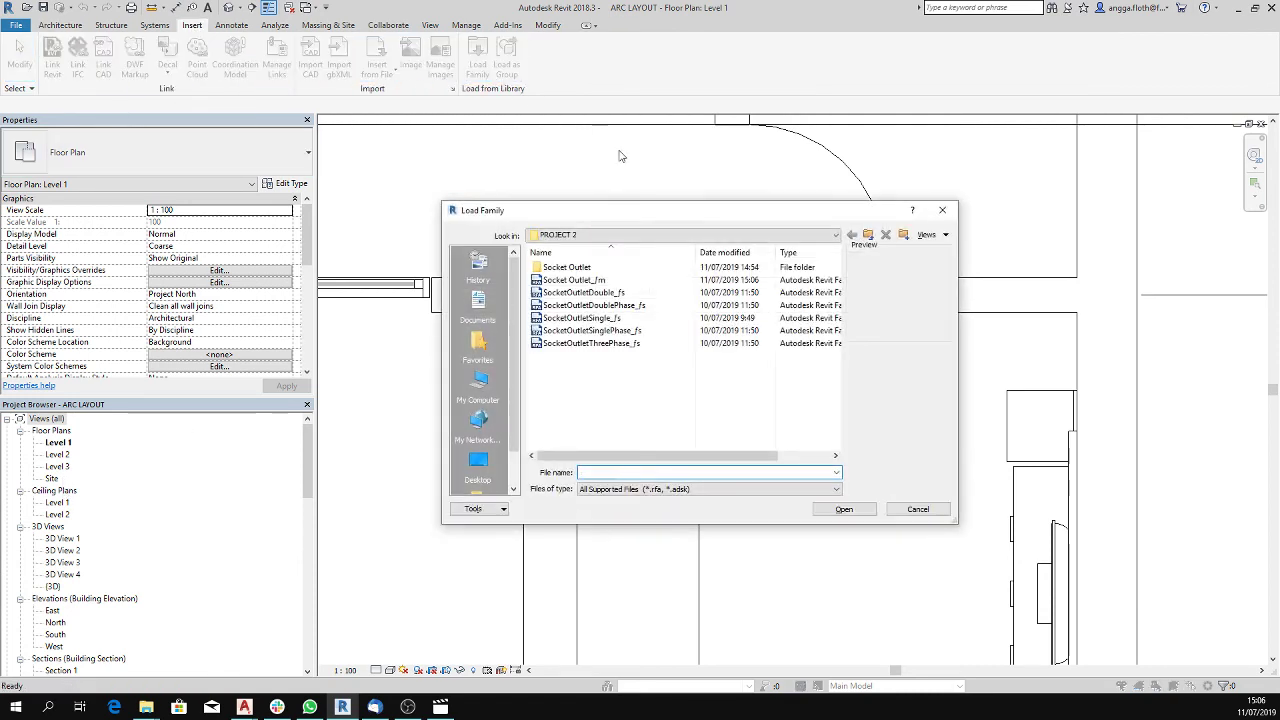
{"action": "left_click", "coordinate": [583, 281]}
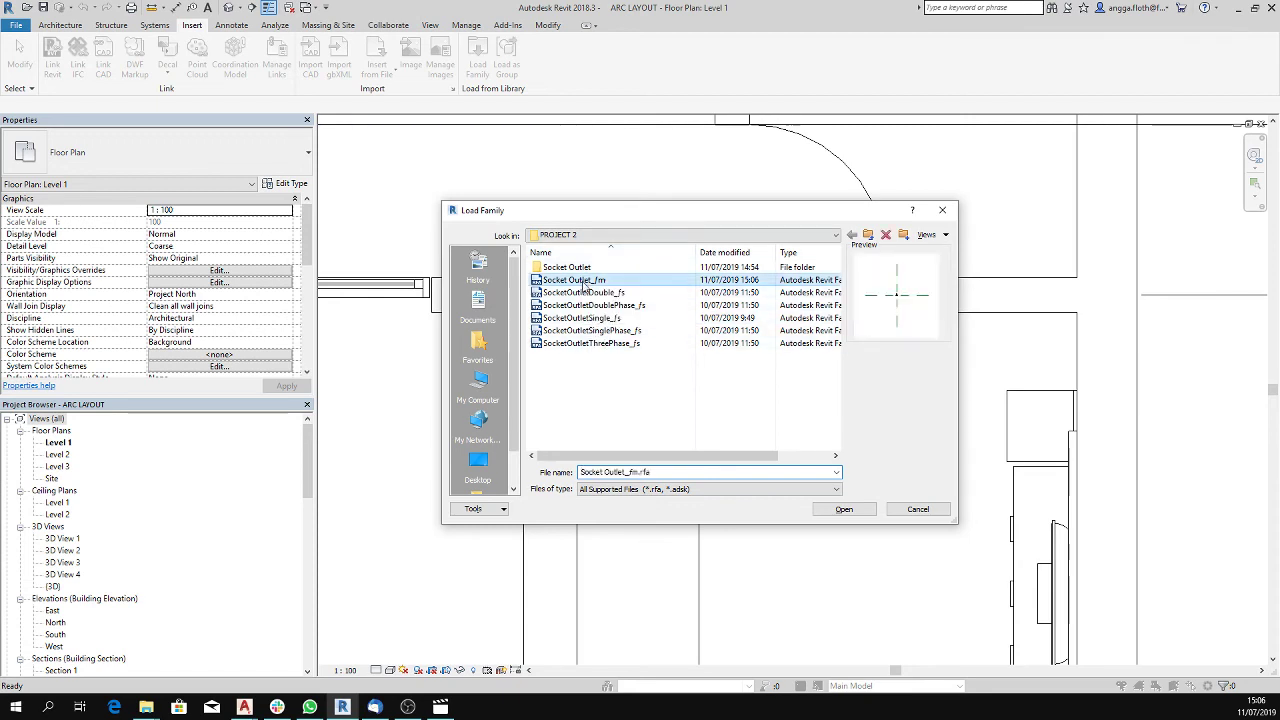
{"action": "left_click", "coordinate": [845, 510]}
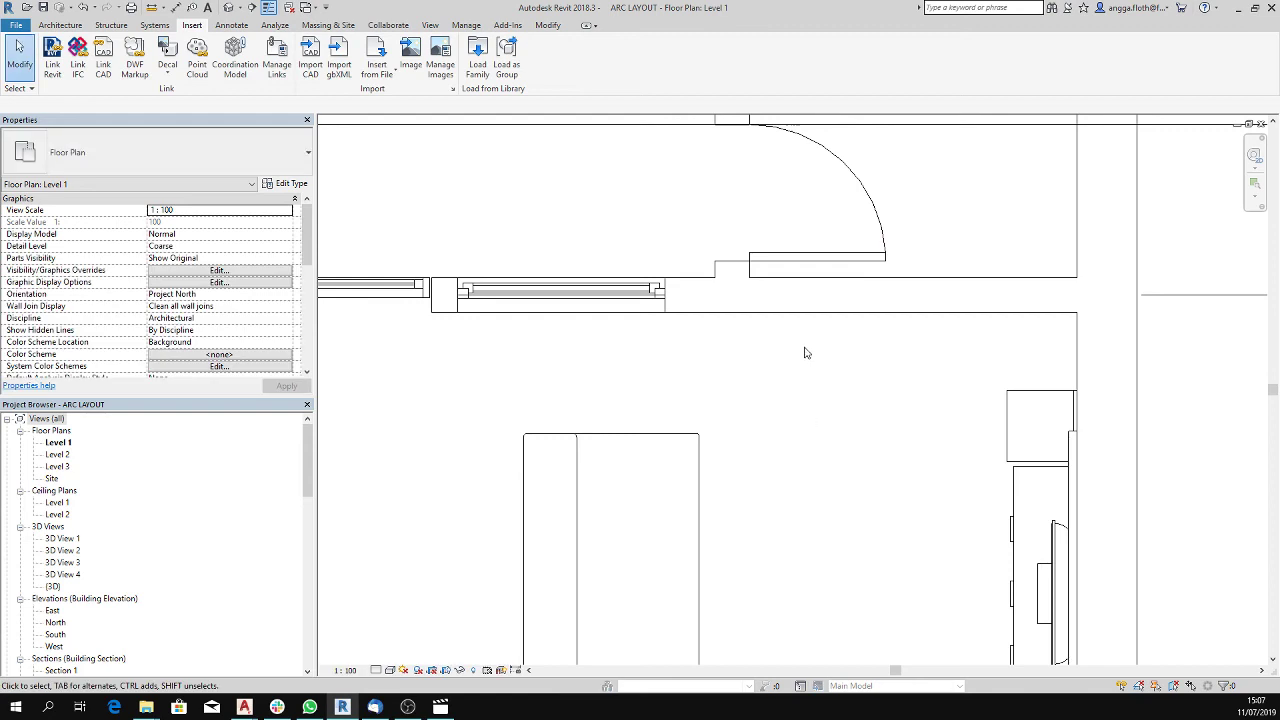
- Start placing a Socket Outlet_fm electrical fixture on Level 1
{"action": "left_click", "coordinate": [154, 25]}
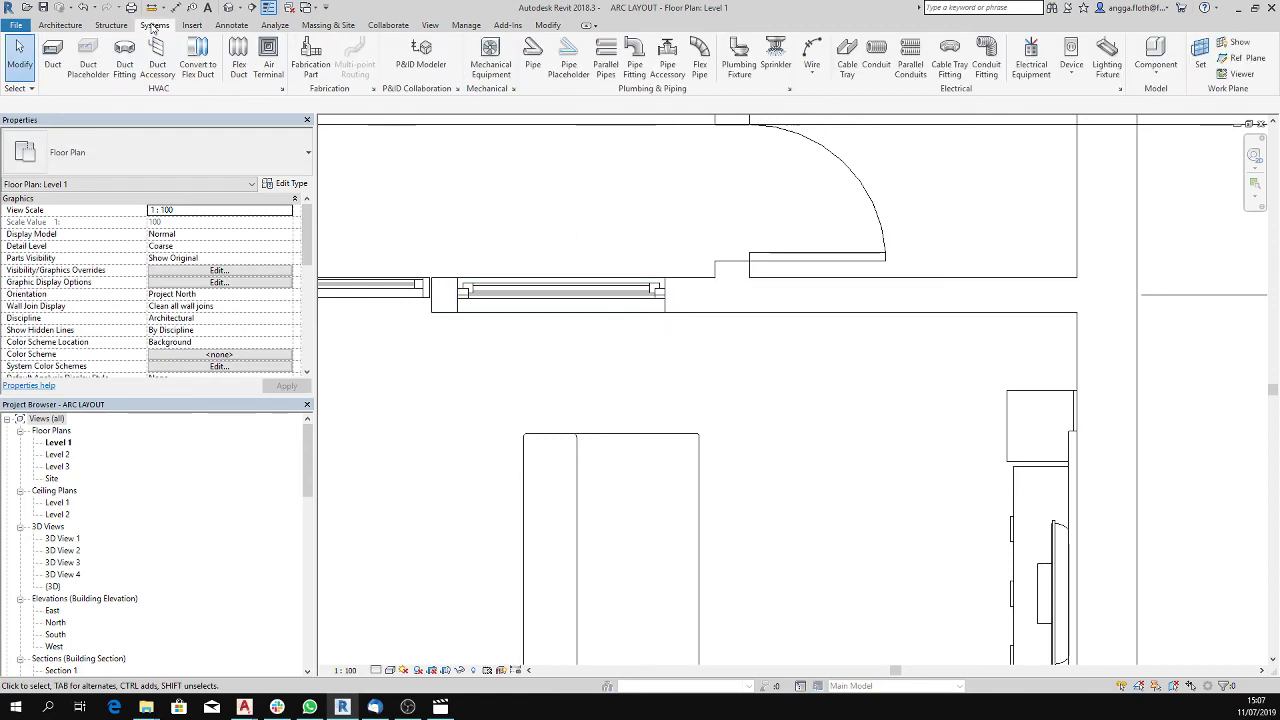
{"action": "left_click", "coordinate": [1071, 68]}
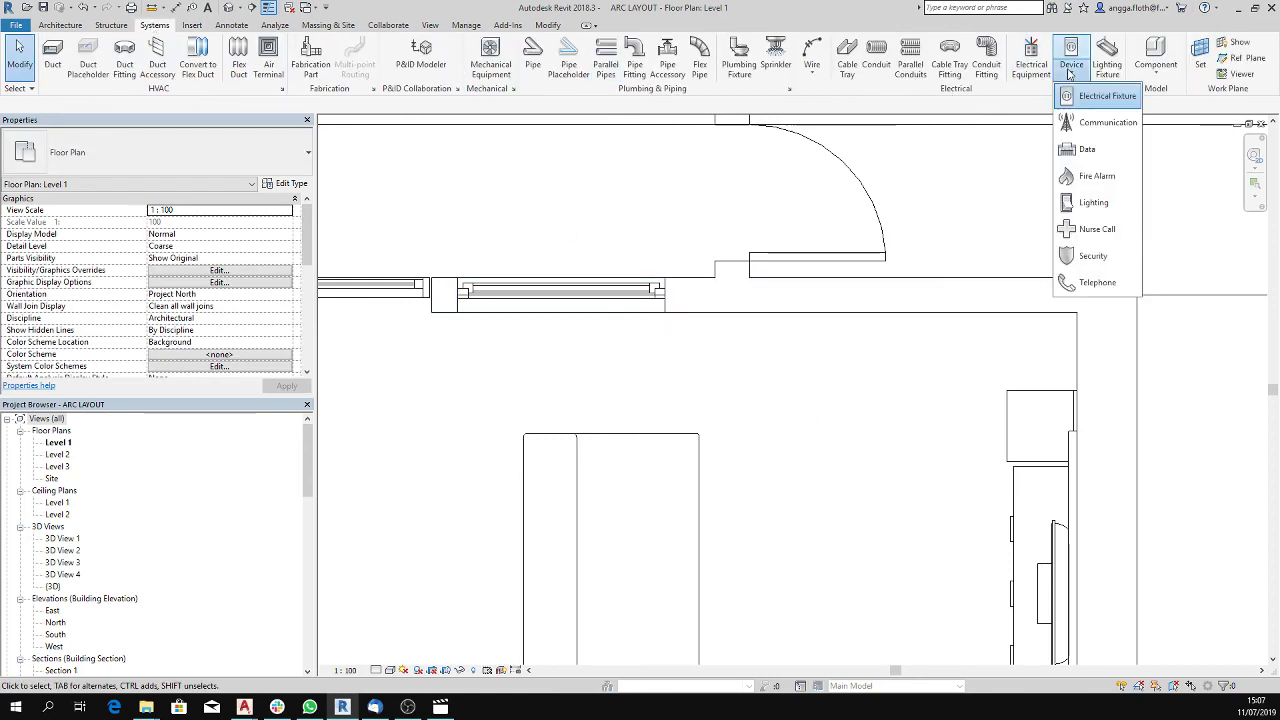
{"action": "left_click", "coordinate": [1089, 95]}
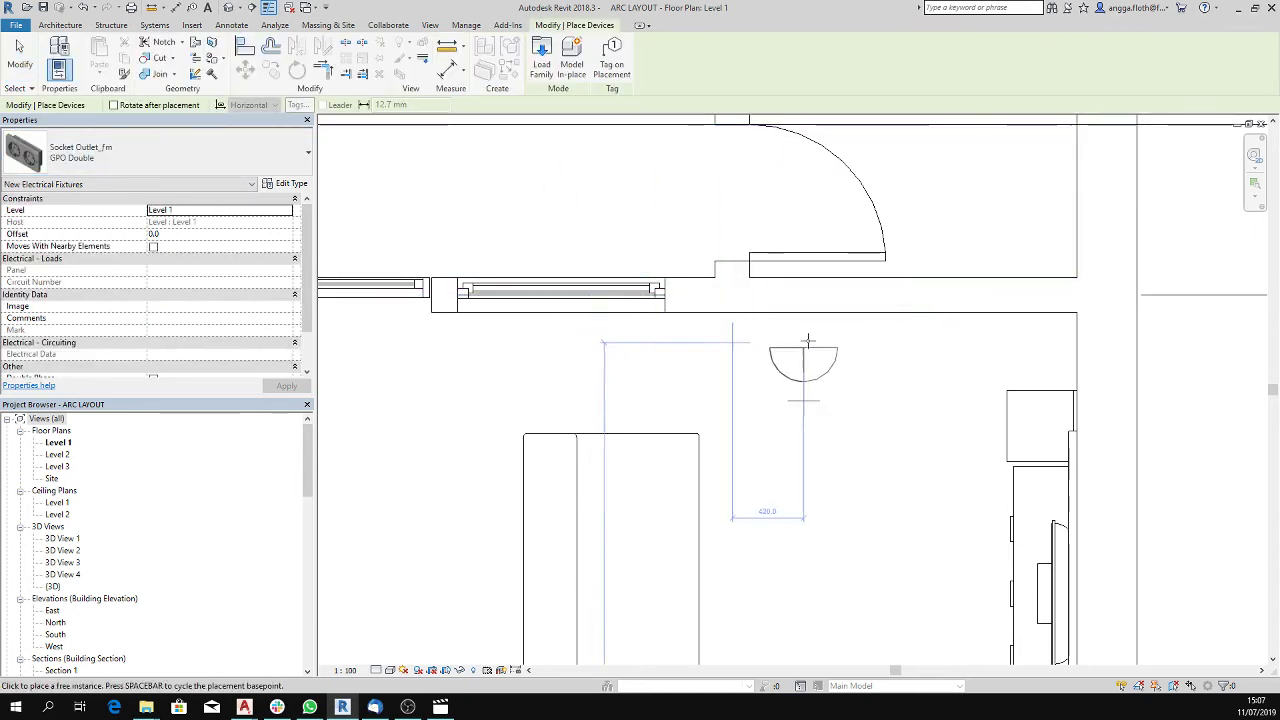
- Place a GPO Double outlet on the wall and copy it just to its right
{"action": "left_click", "coordinate": [863, 313]}
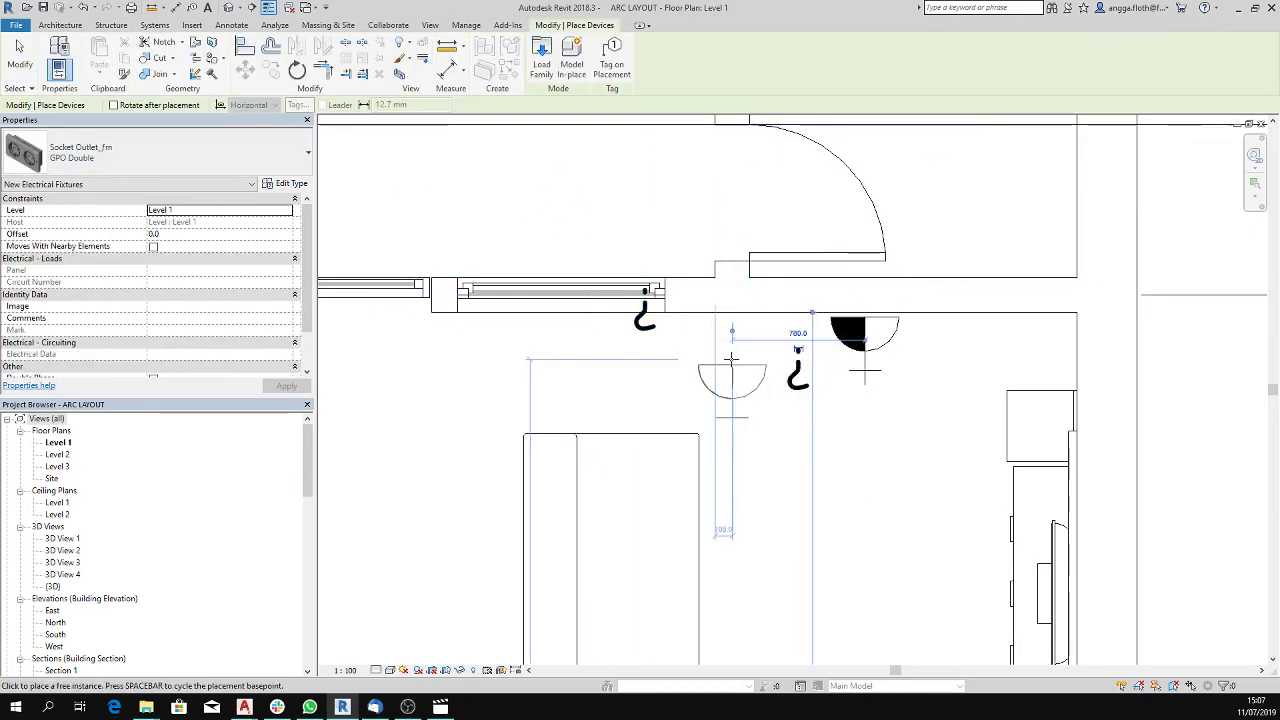
{"action": "key", "text": "Escape"}
{"action": "middle_click_drag", "start_coordinate": [727, 358], "coordinate": [621, 355]}
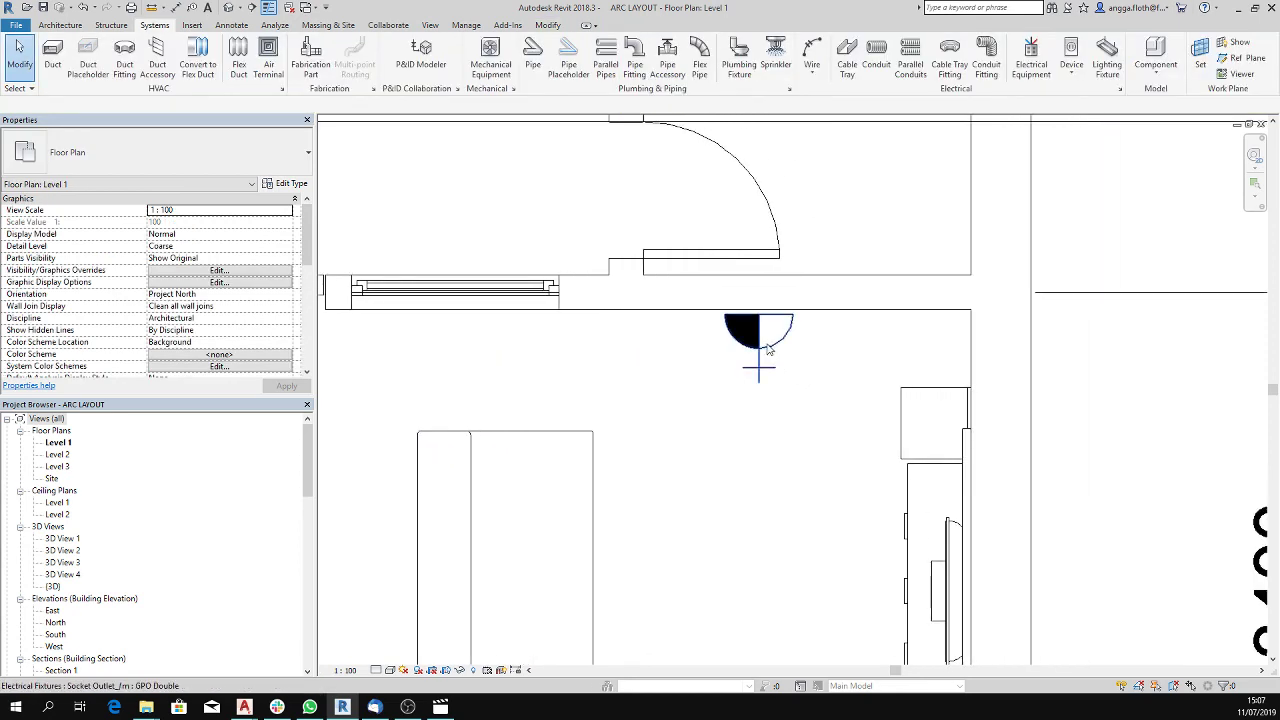
{"action": "left_click", "coordinate": [758, 332]}
{"action": "middle_click_drag", "start_coordinate": [878, 365], "coordinate": [735, 363]}
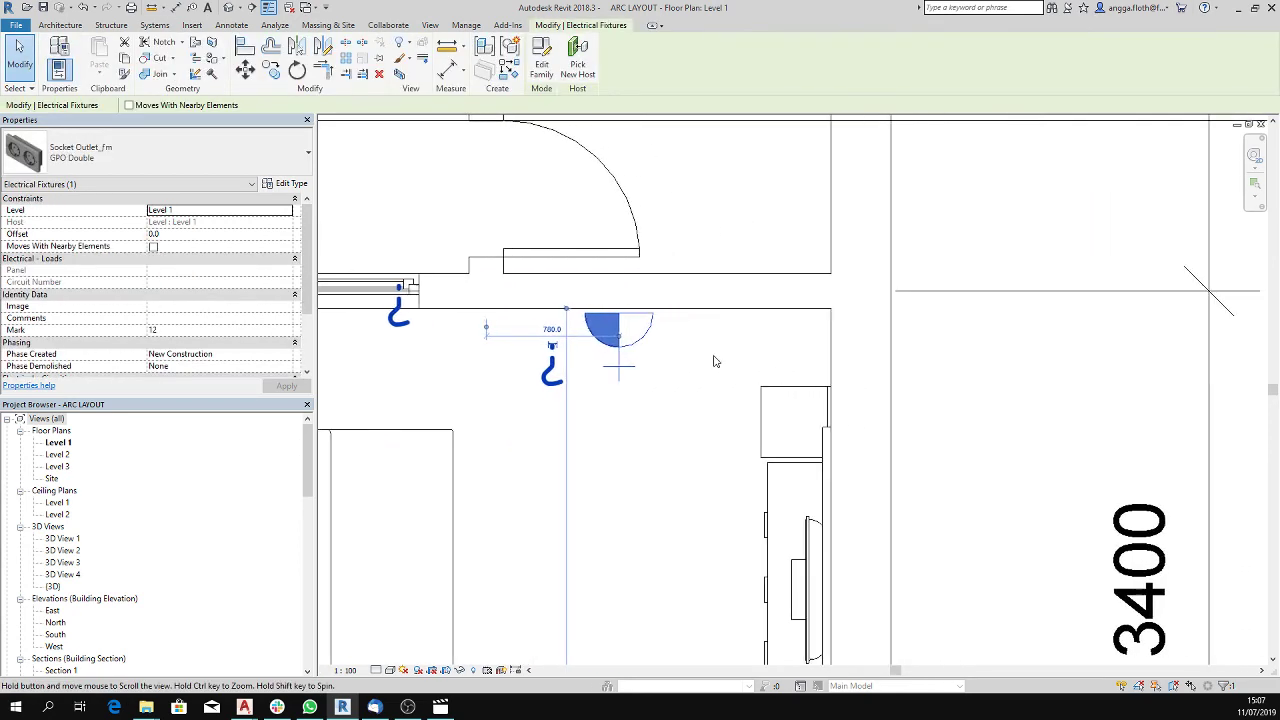
{"action": "left_click", "coordinate": [275, 75]}
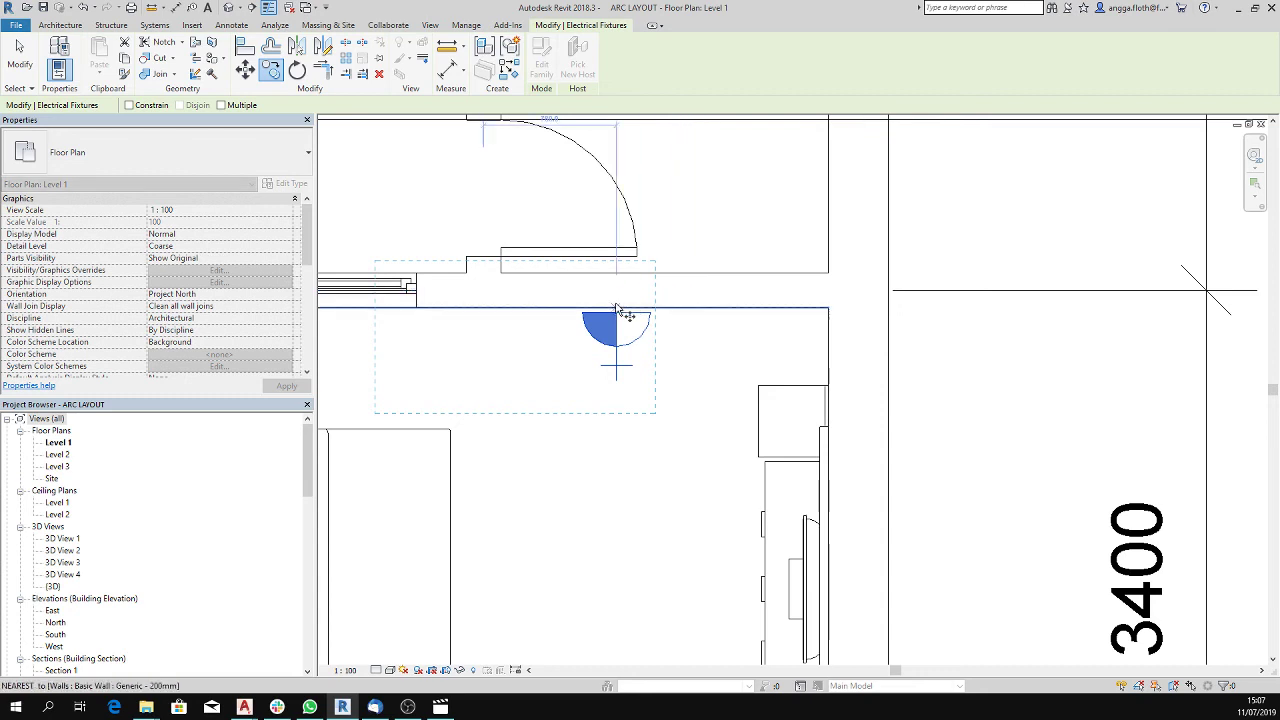
{"action": "left_click", "coordinate": [616, 305]}
{"action": "left_click", "coordinate": [693, 308]}
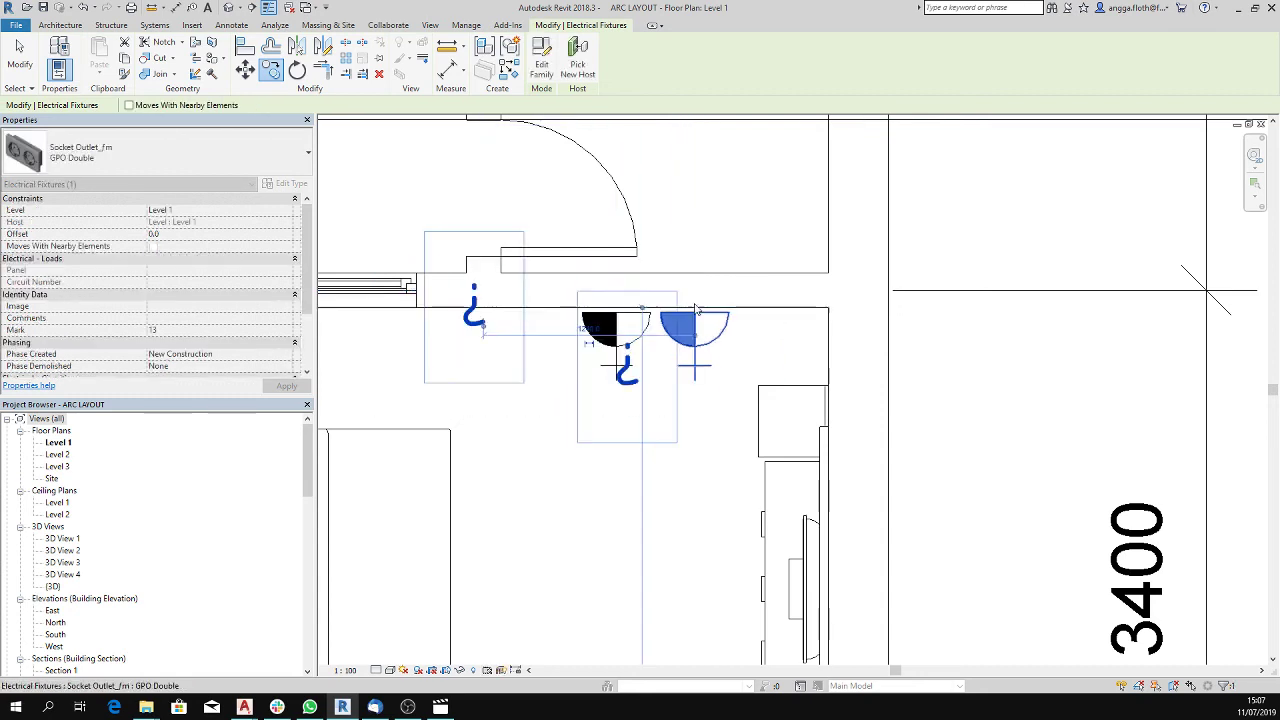
{"action": "key", "text": "Escape"}
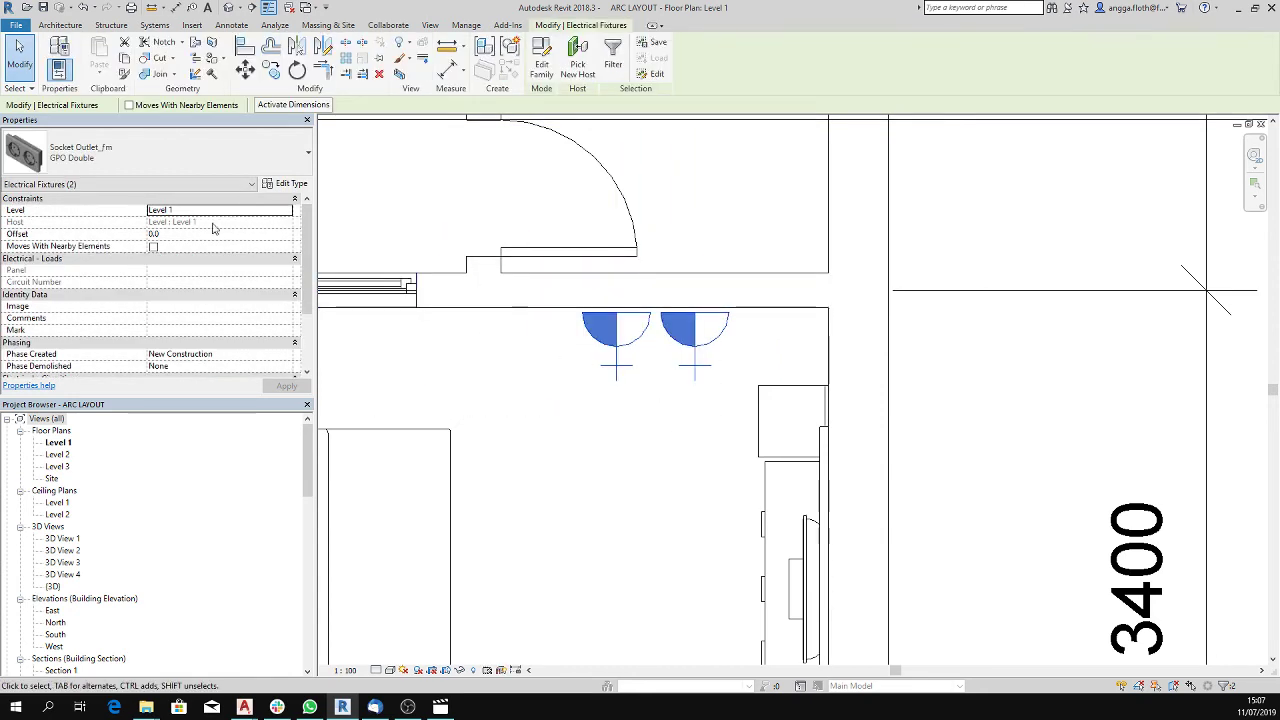
- Set both outlets' Offset to 300
{"action": "left_click", "coordinate": [165, 234]}
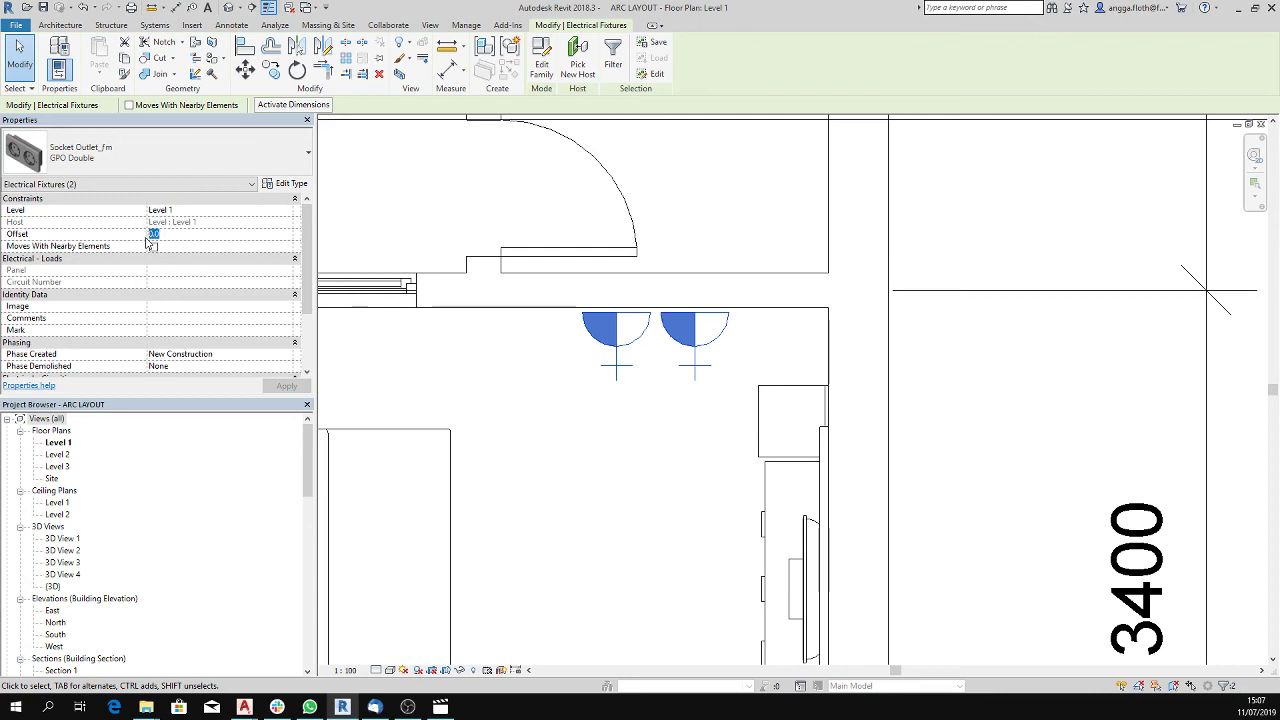
{"action": "type", "text": "300"}
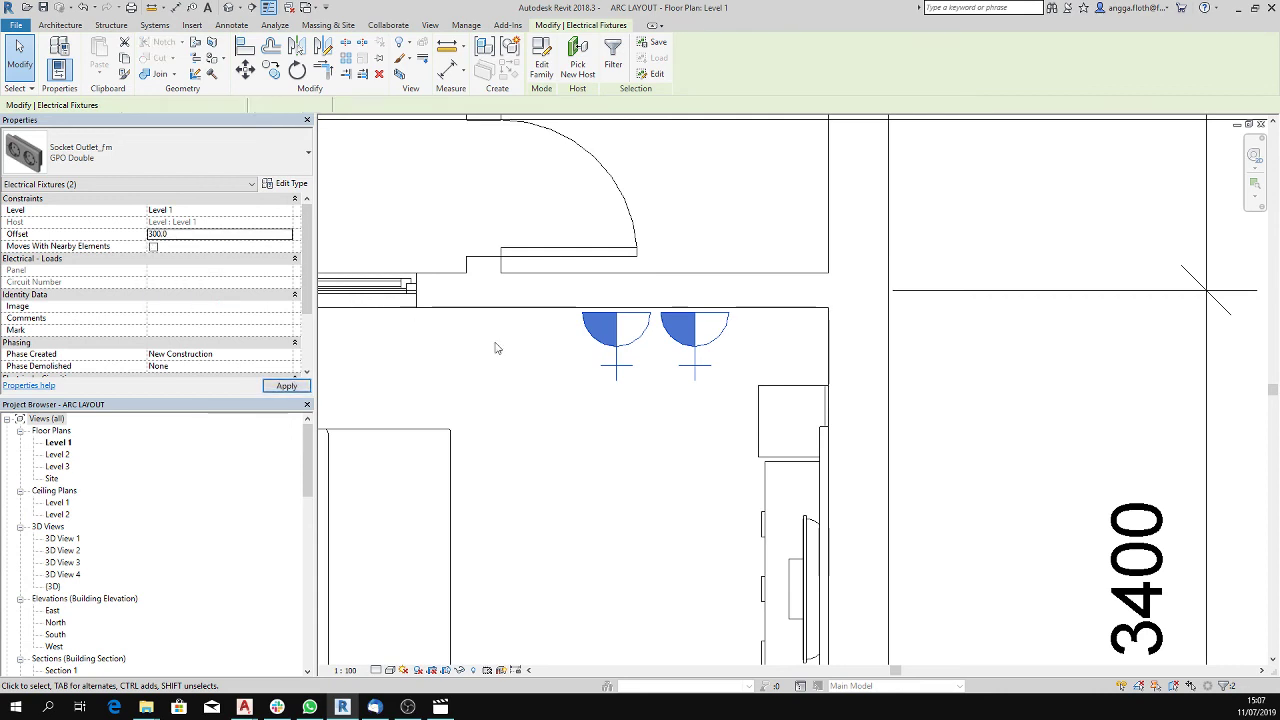
{"action": "left_click", "coordinate": [648, 440]}
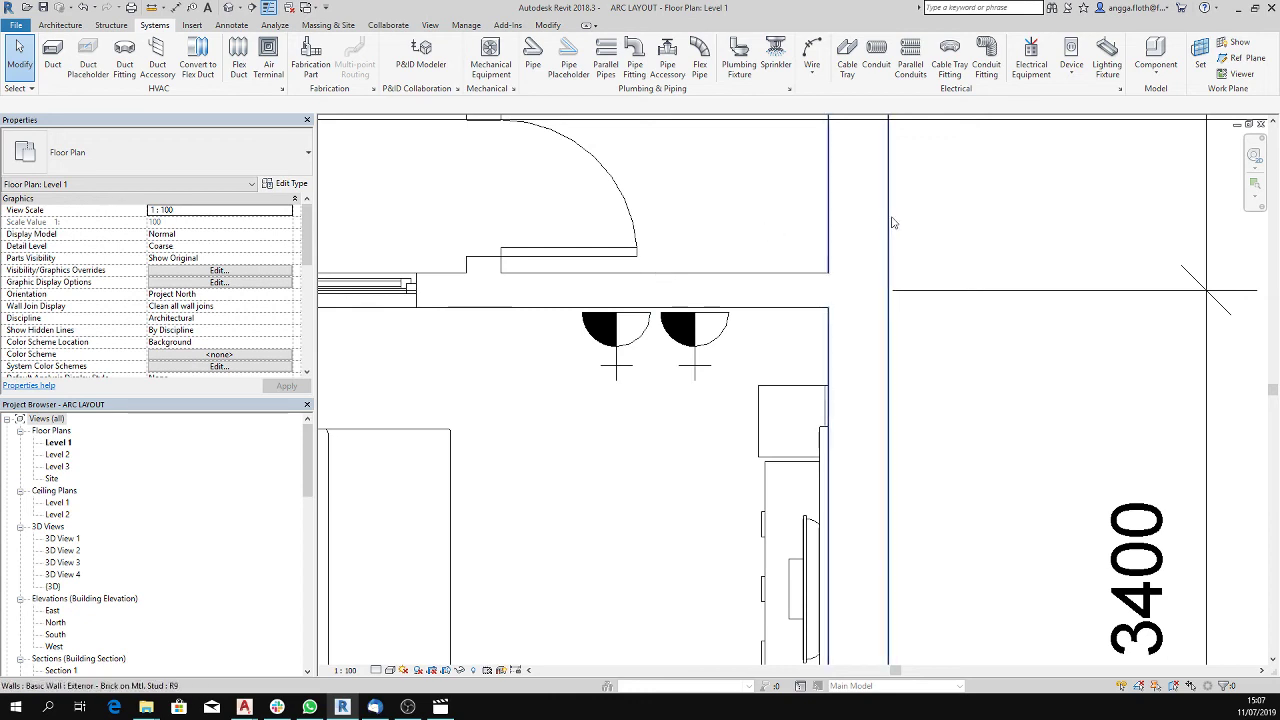
- Change the copied right outlet's type to GPO Single
{"action": "left_click", "coordinate": [723, 344]}
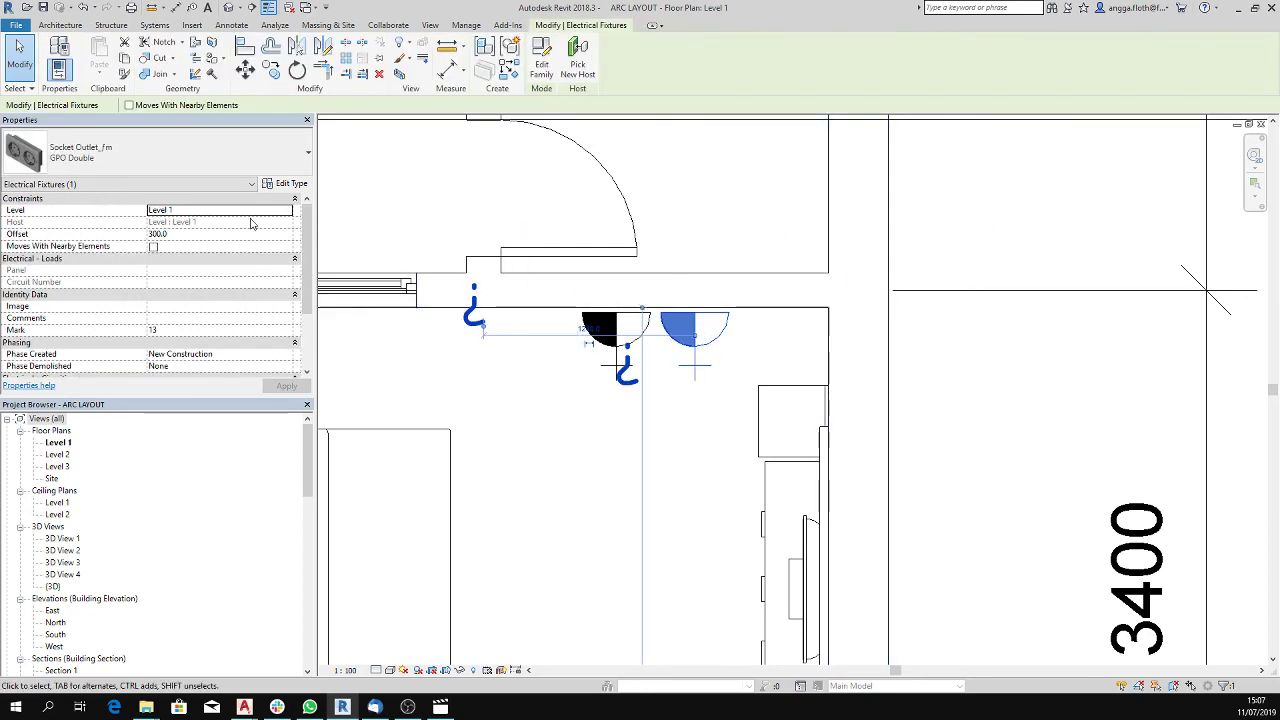
{"action": "left_click", "coordinate": [183, 160]}
{"action": "left_click", "coordinate": [47, 242]}
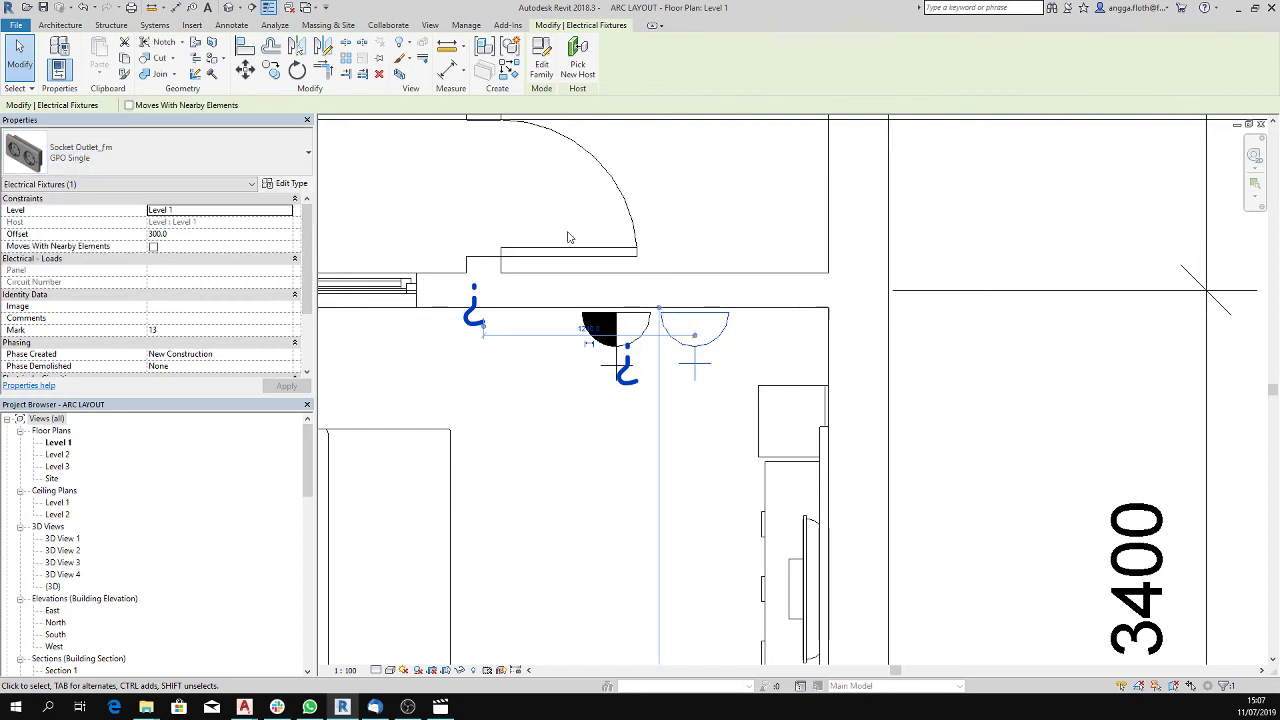
{"action": "left_click", "coordinate": [711, 222]}
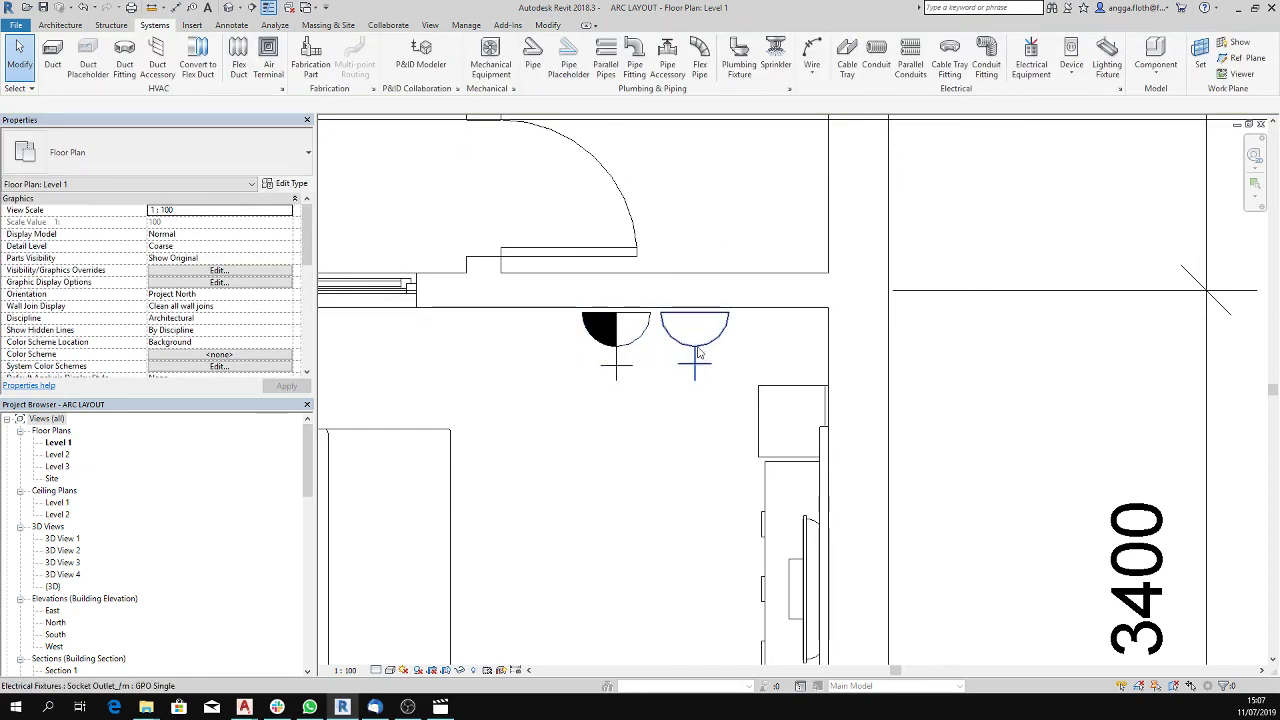
{"action": "left_click", "coordinate": [646, 377]}
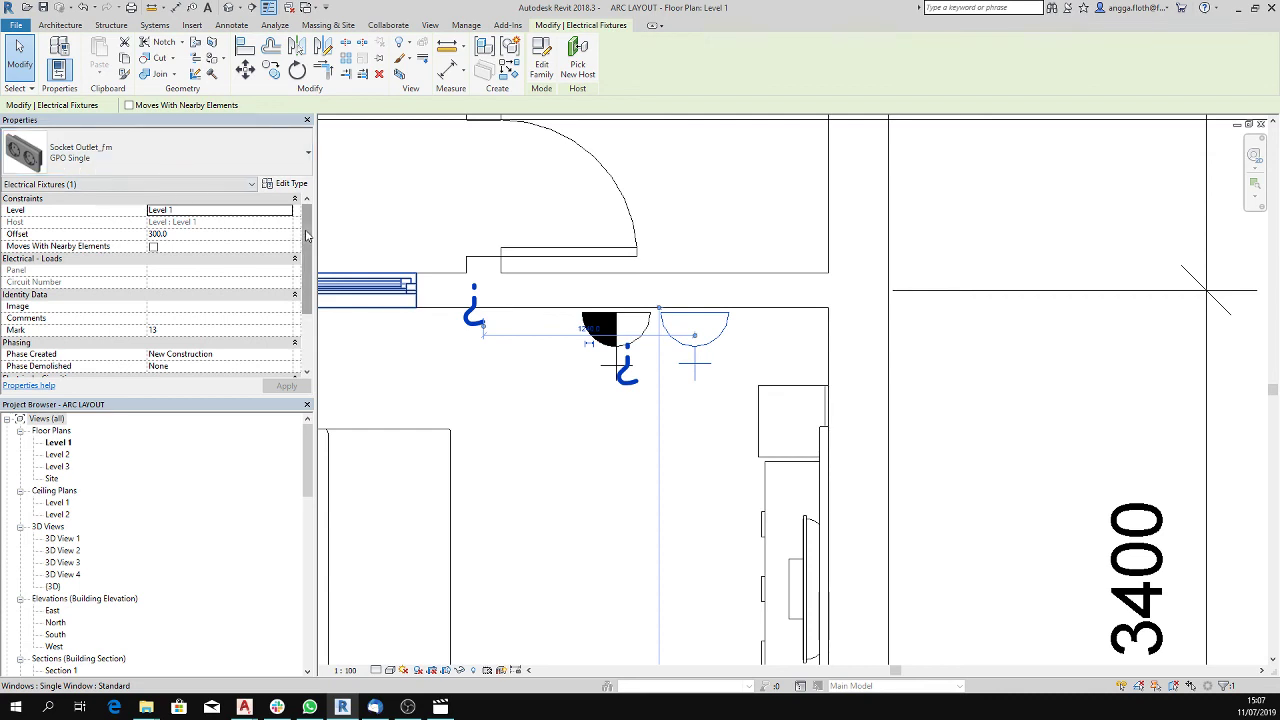
- Try the single-phase, then the double-phase plan symbol on the GPO Single outlet
{"action": "scroll", "coordinate": [300, 260], "scroll_direction": "down", "scroll_amount": 3}
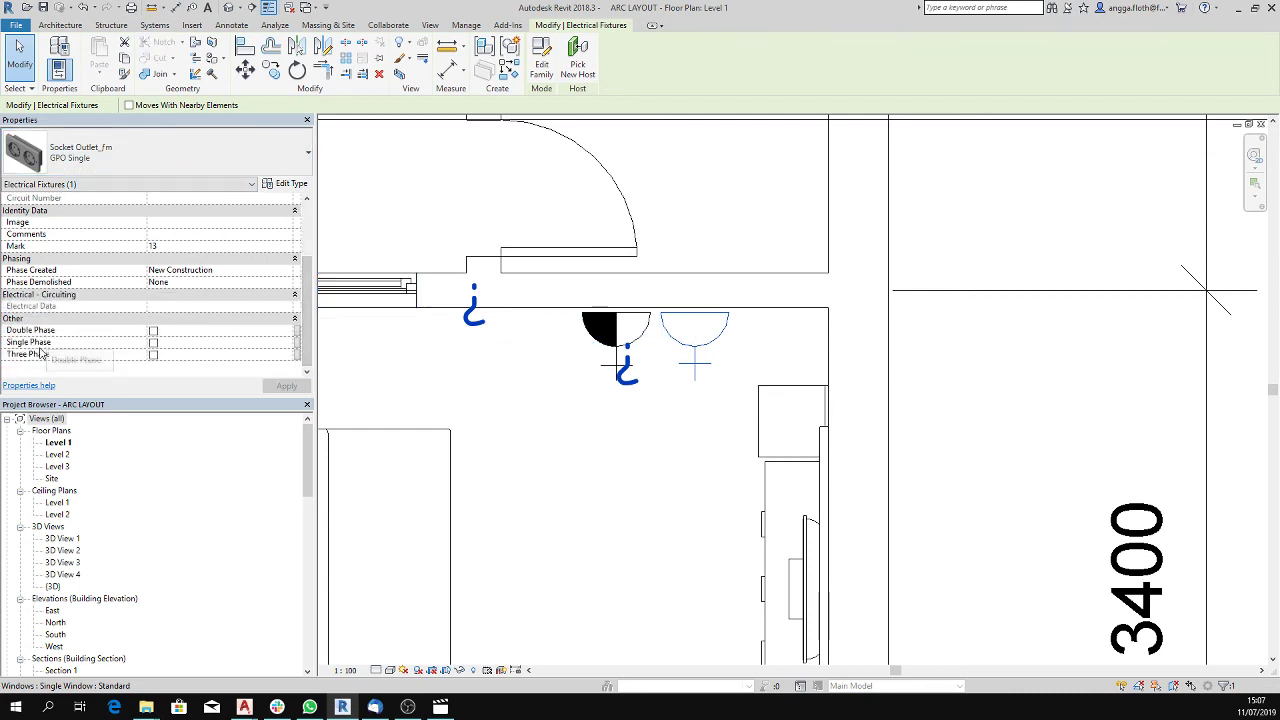
{"action": "left_click", "coordinate": [153, 343]}
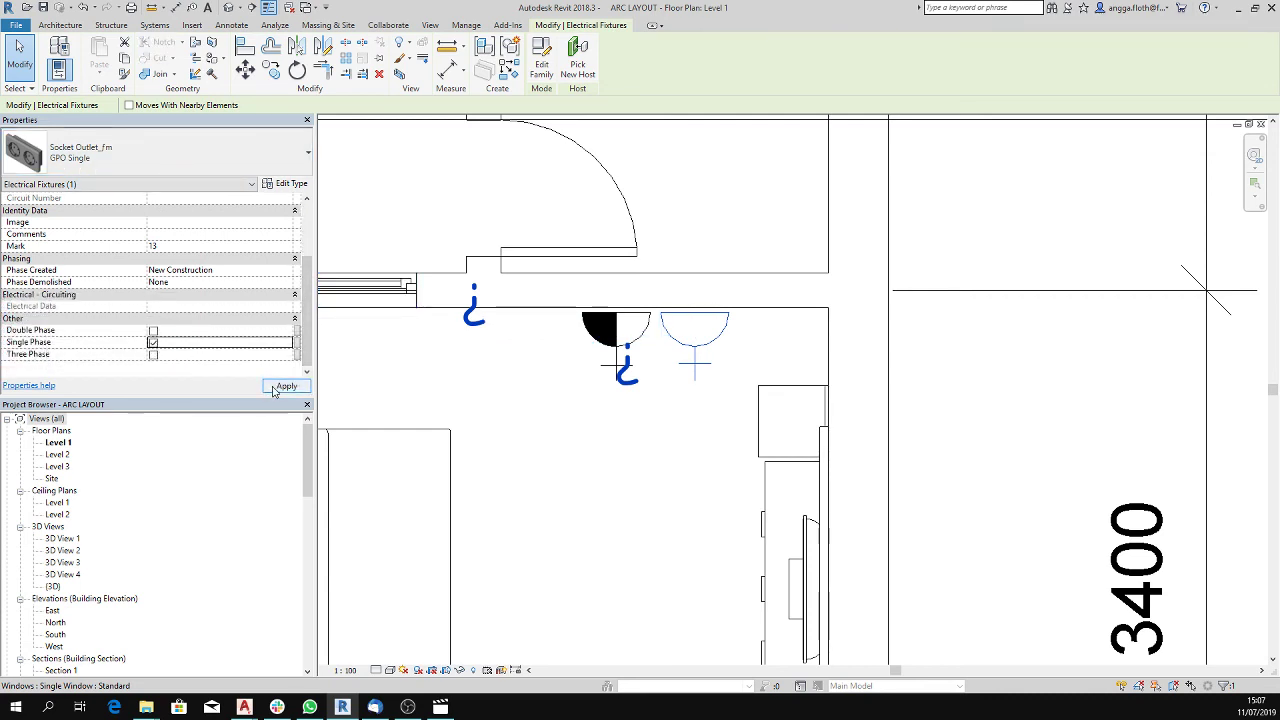
{"action": "left_click", "coordinate": [274, 390]}
{"action": "left_click", "coordinate": [571, 408]}
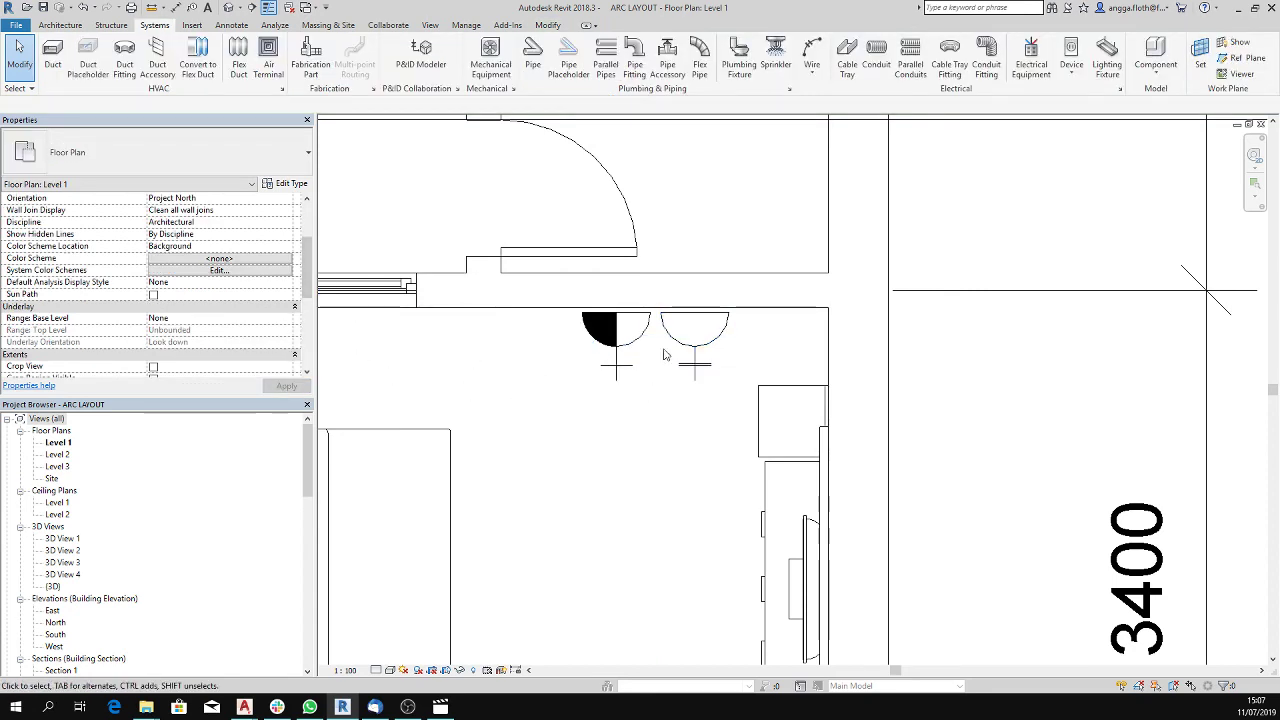
{"action": "key", "text": "ctrl+z"}
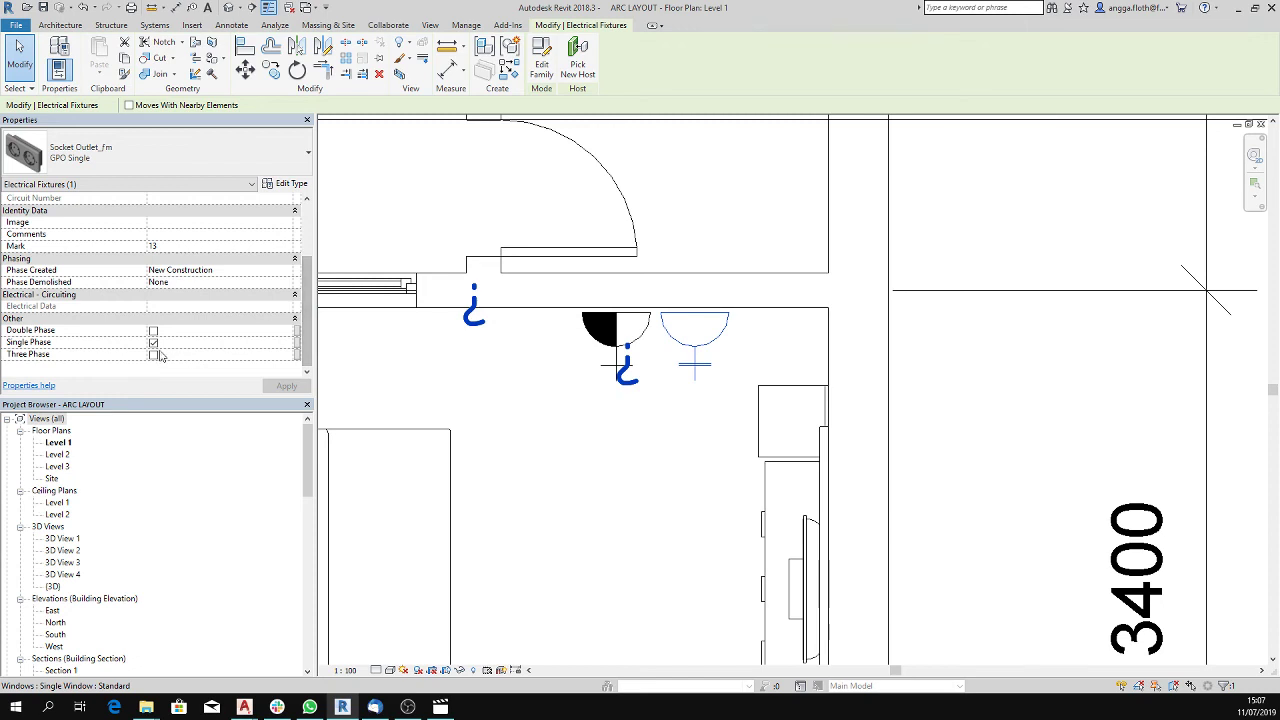
{"action": "left_click", "coordinate": [153, 342]}
{"action": "left_click", "coordinate": [153, 330]}
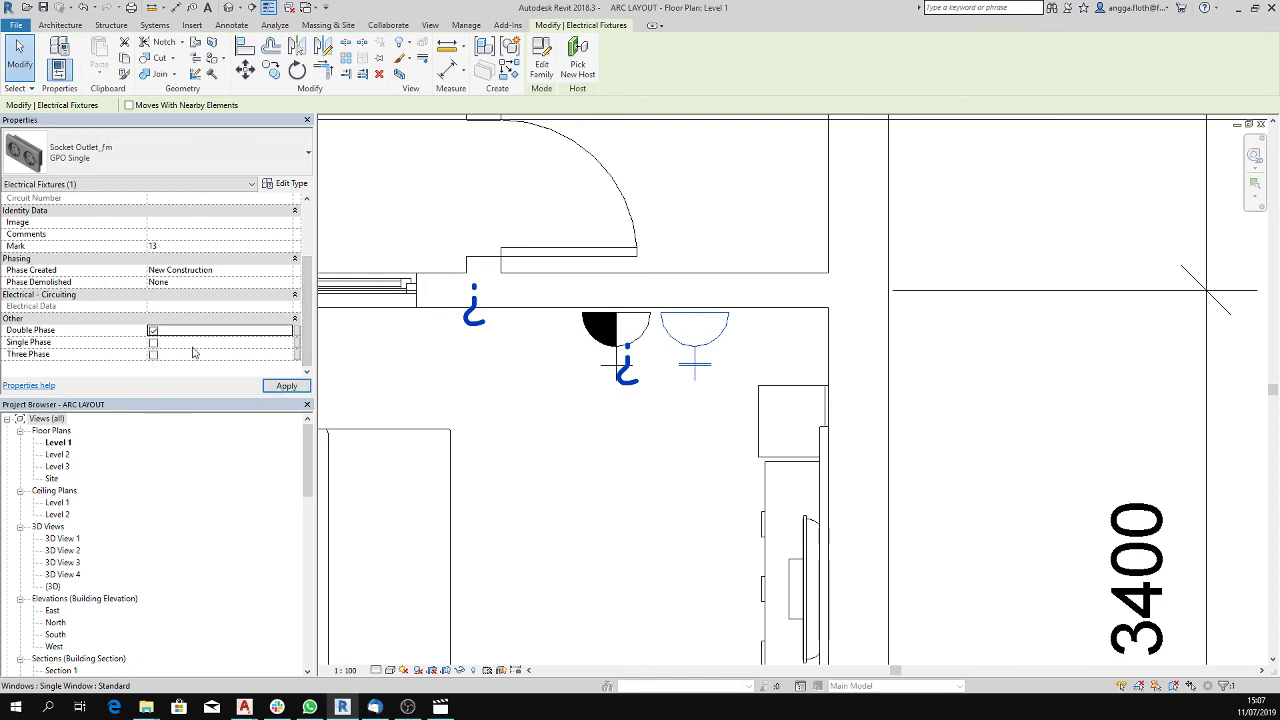
{"action": "left_click", "coordinate": [287, 386]}
{"action": "left_click", "coordinate": [475, 418]}
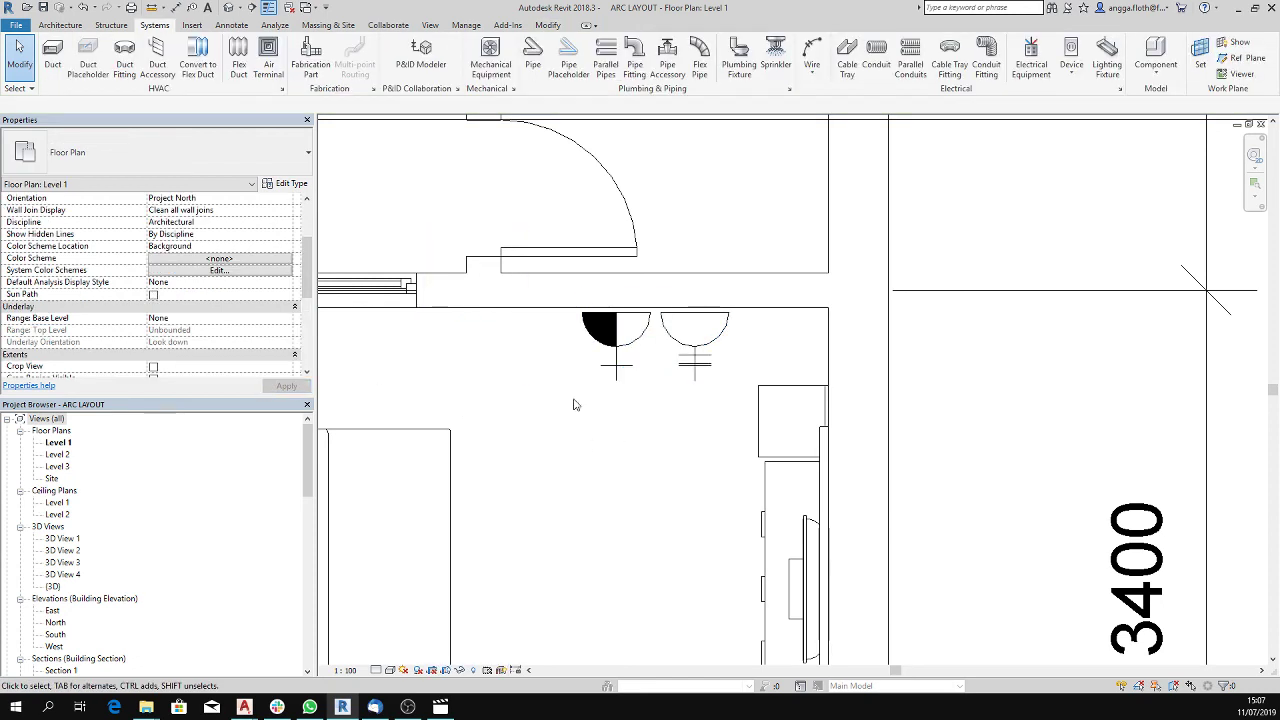
- Switch the GPO Single outlet to the three-phase symbol
{"action": "left_click", "coordinate": [701, 373]}
{"action": "left_click", "coordinate": [153, 330]}
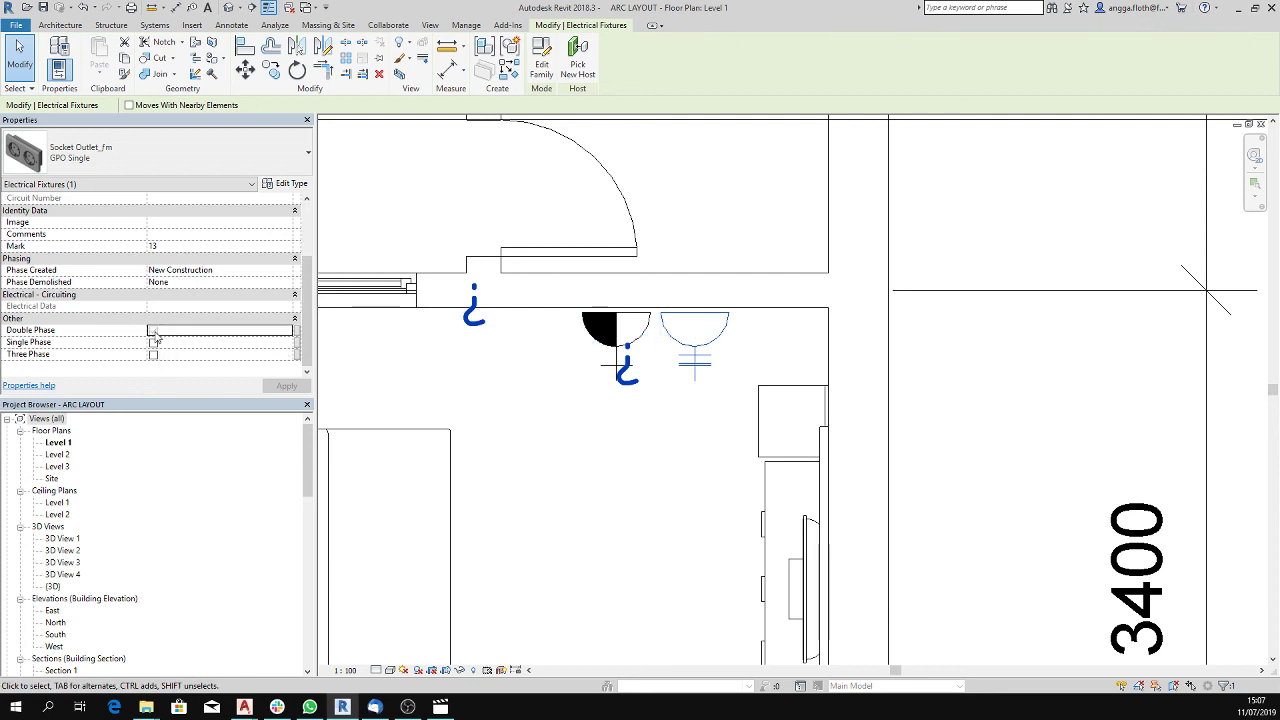
{"action": "left_click", "coordinate": [270, 386]}
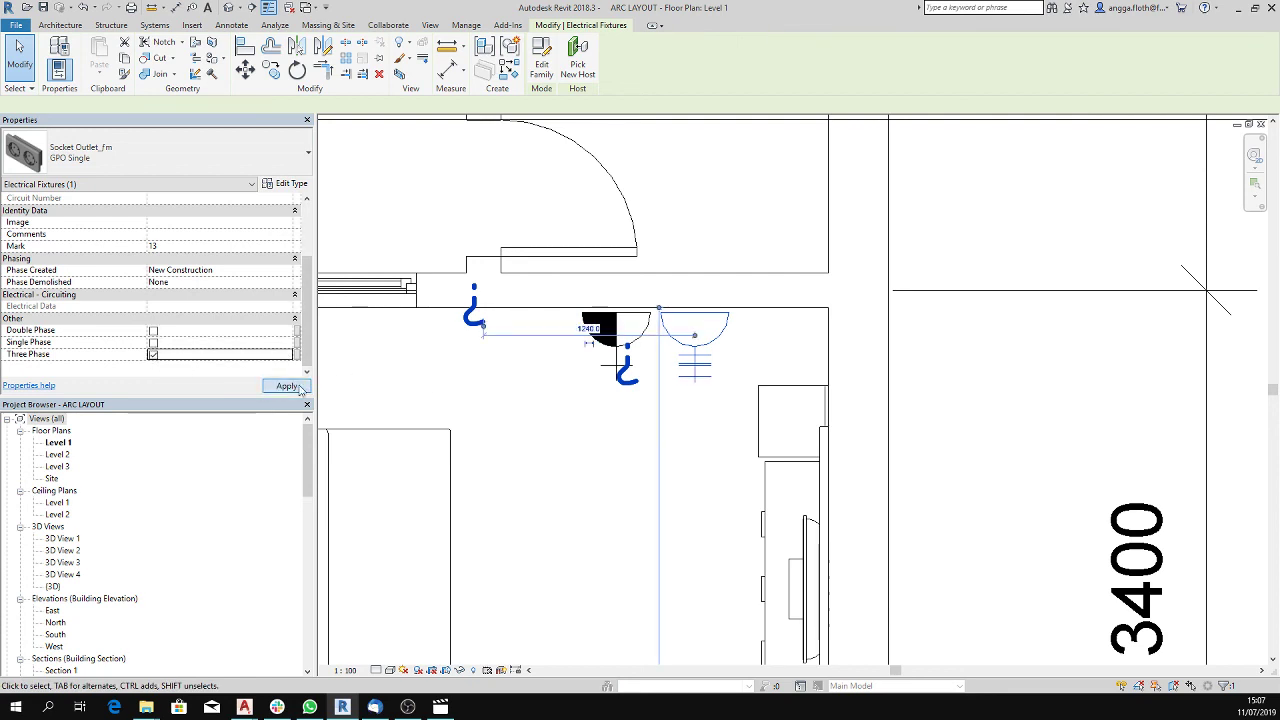
{"action": "left_click", "coordinate": [708, 405]}
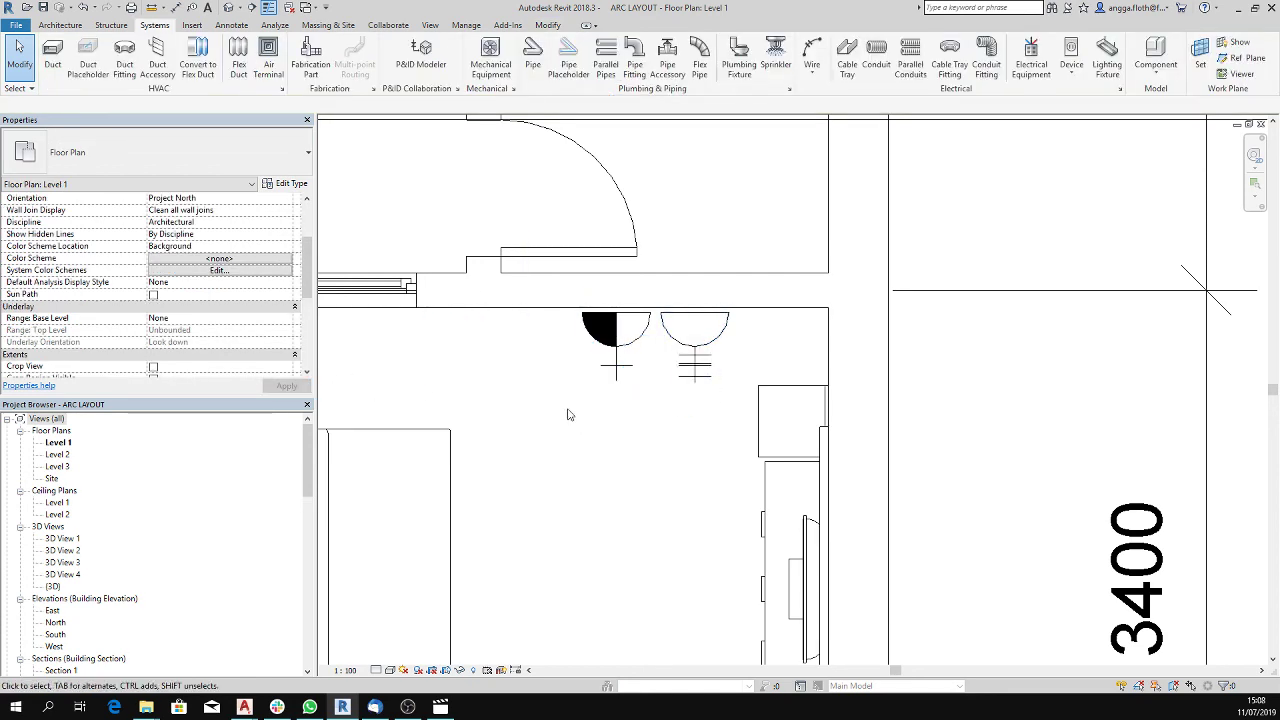
- Try double and single phase on the left GPO Double outlet, settling on three phase
{"action": "left_click", "coordinate": [604, 332]}
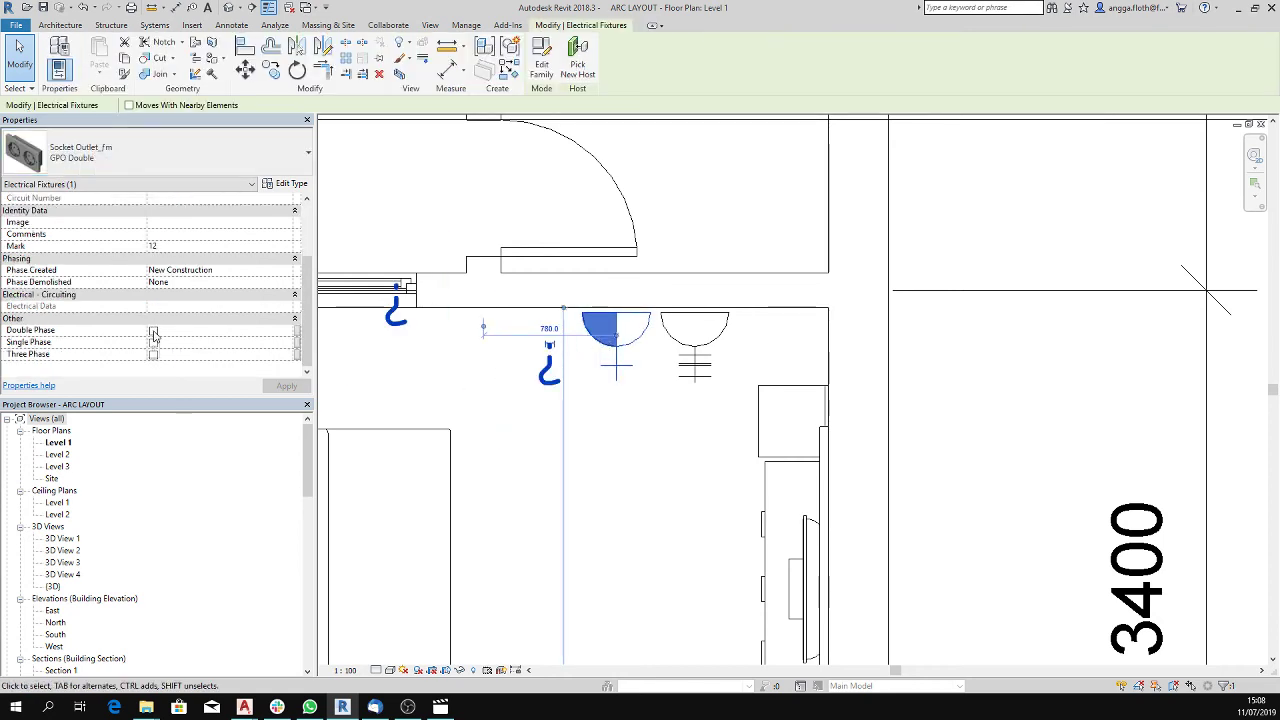
{"action": "left_click", "coordinate": [153, 331]}
{"action": "left_click", "coordinate": [284, 386]}
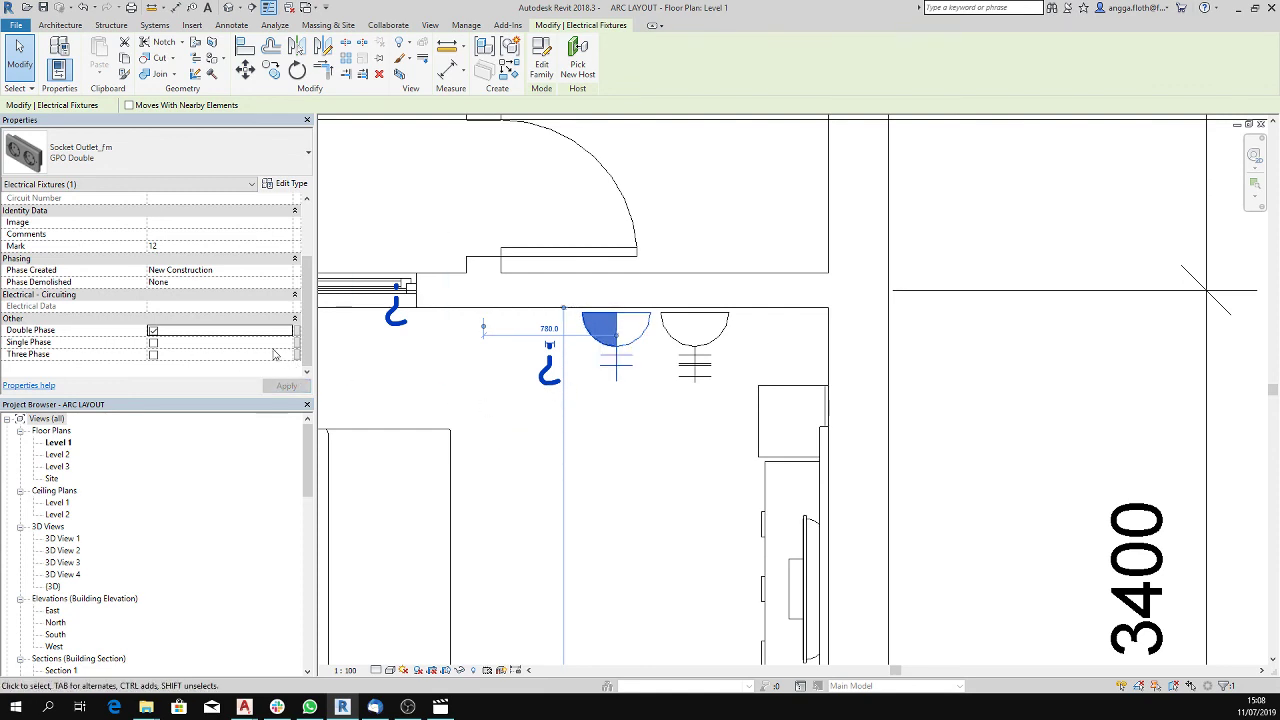
{"action": "left_click", "coordinate": [153, 330]}
{"action": "left_click", "coordinate": [153, 342]}
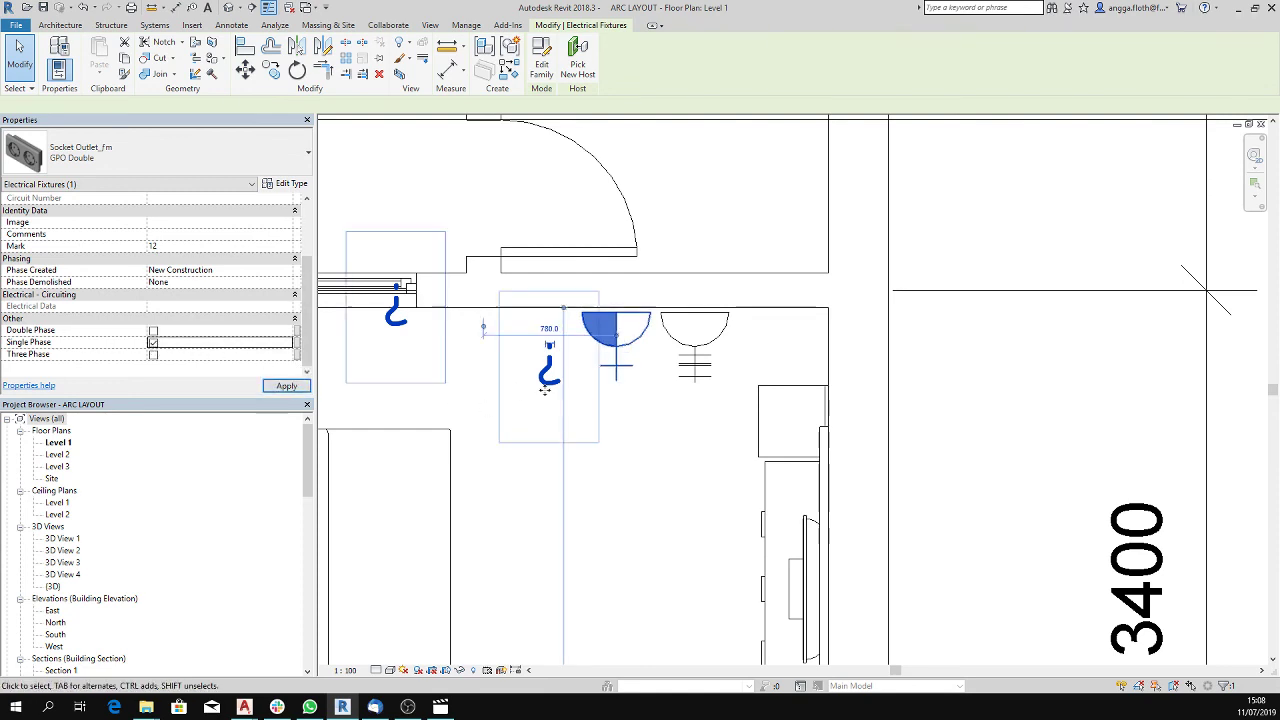
{"action": "left_click", "coordinate": [150, 342]}
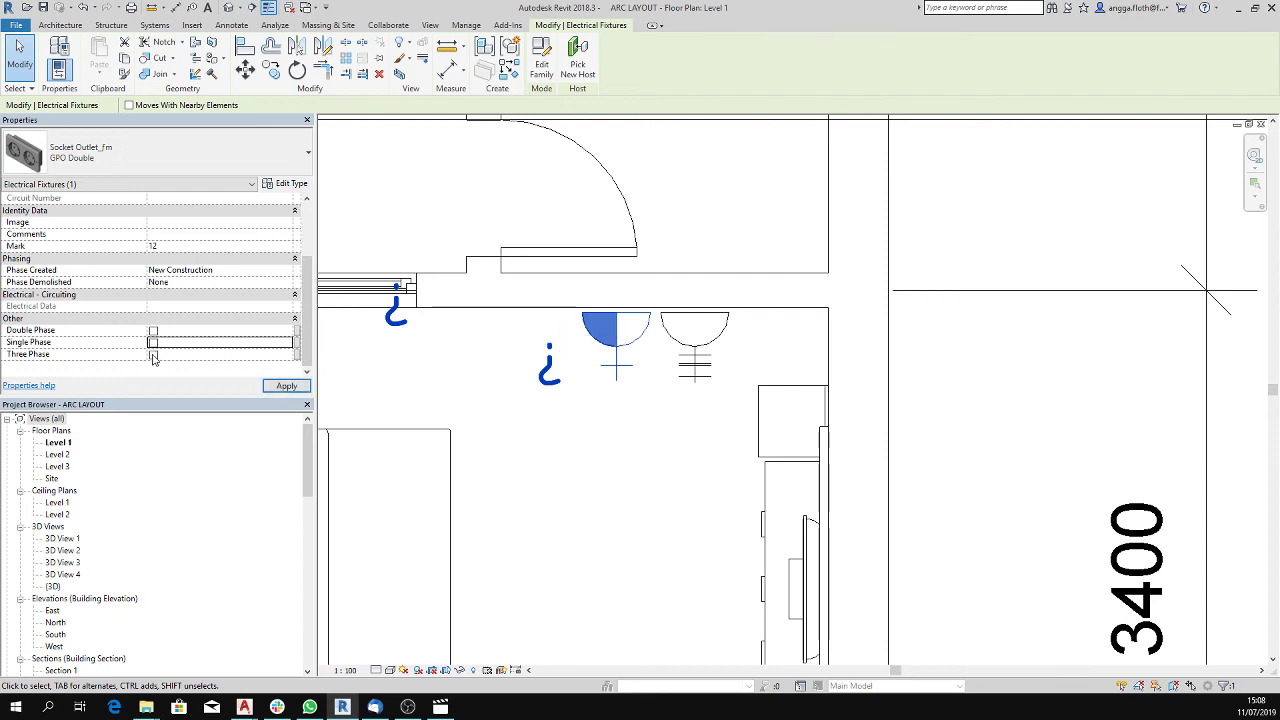
{"action": "left_click", "coordinate": [153, 355]}
{"action": "left_click", "coordinate": [637, 430]}
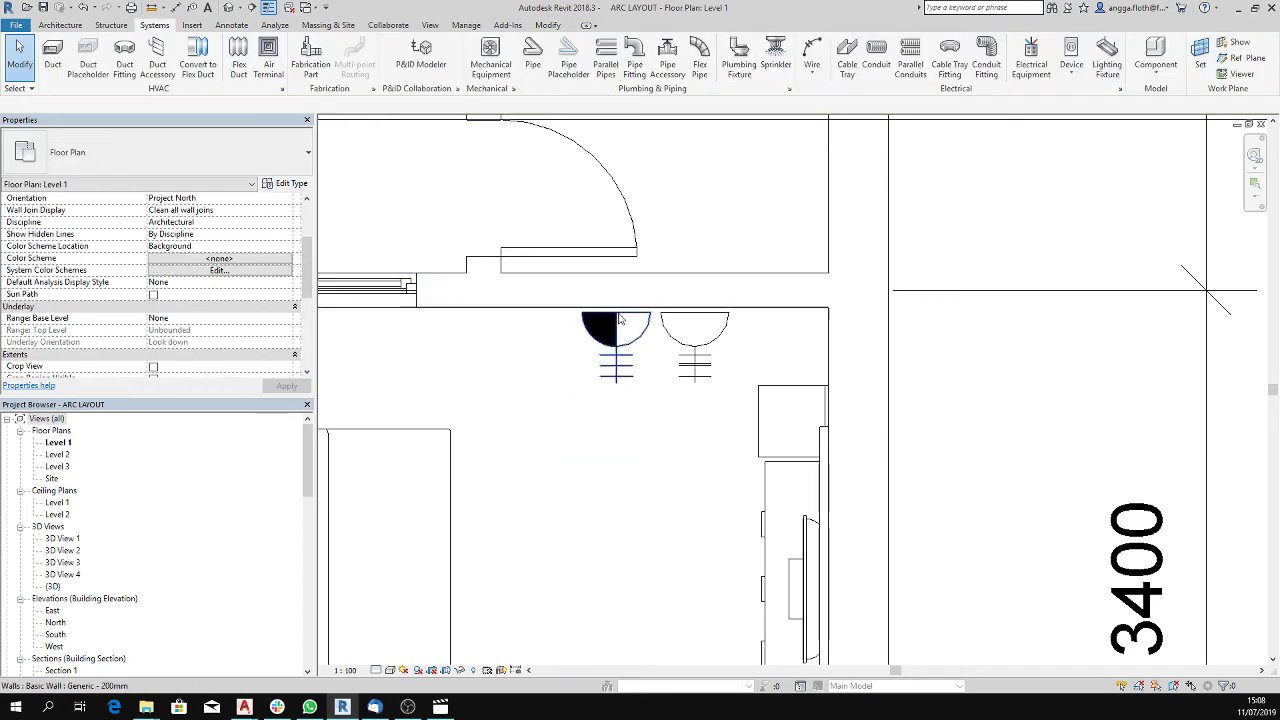
- Open a 3D view boxed around both outlets to check their models
{"action": "left_click_drag", "start_coordinate": [534, 200], "coordinate": [774, 442]}
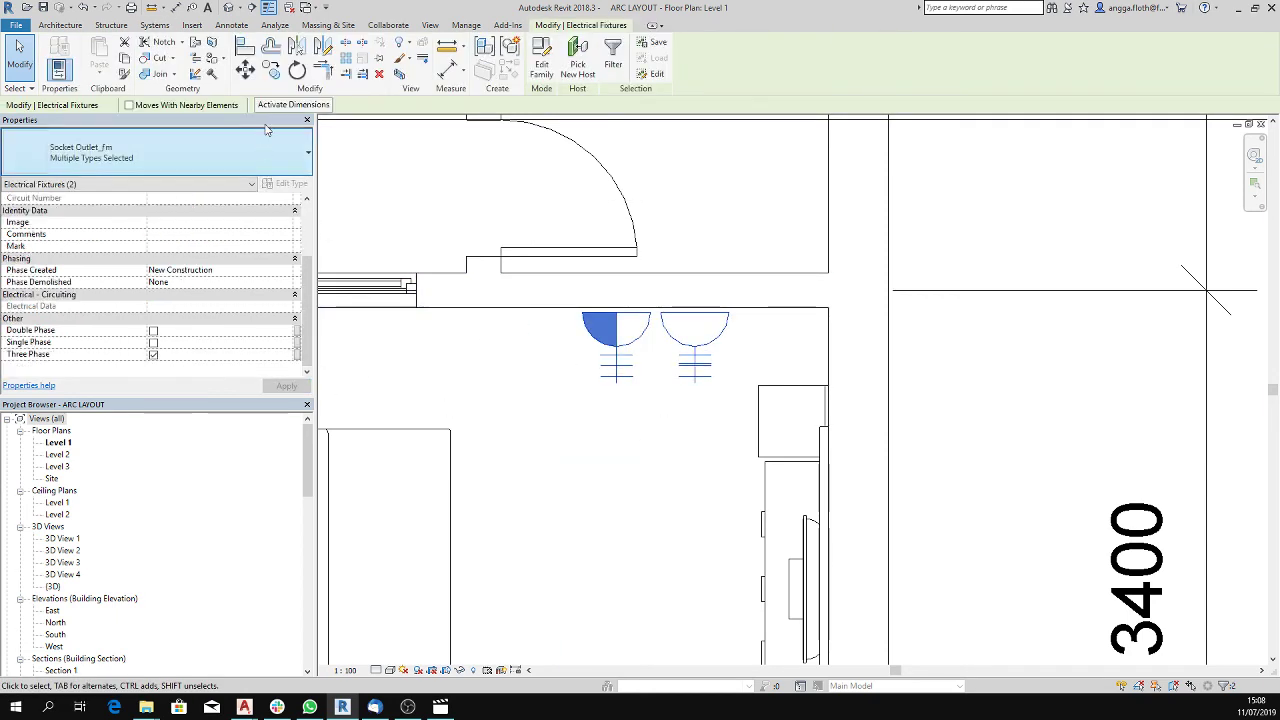
{"action": "left_click", "coordinate": [398, 75]}
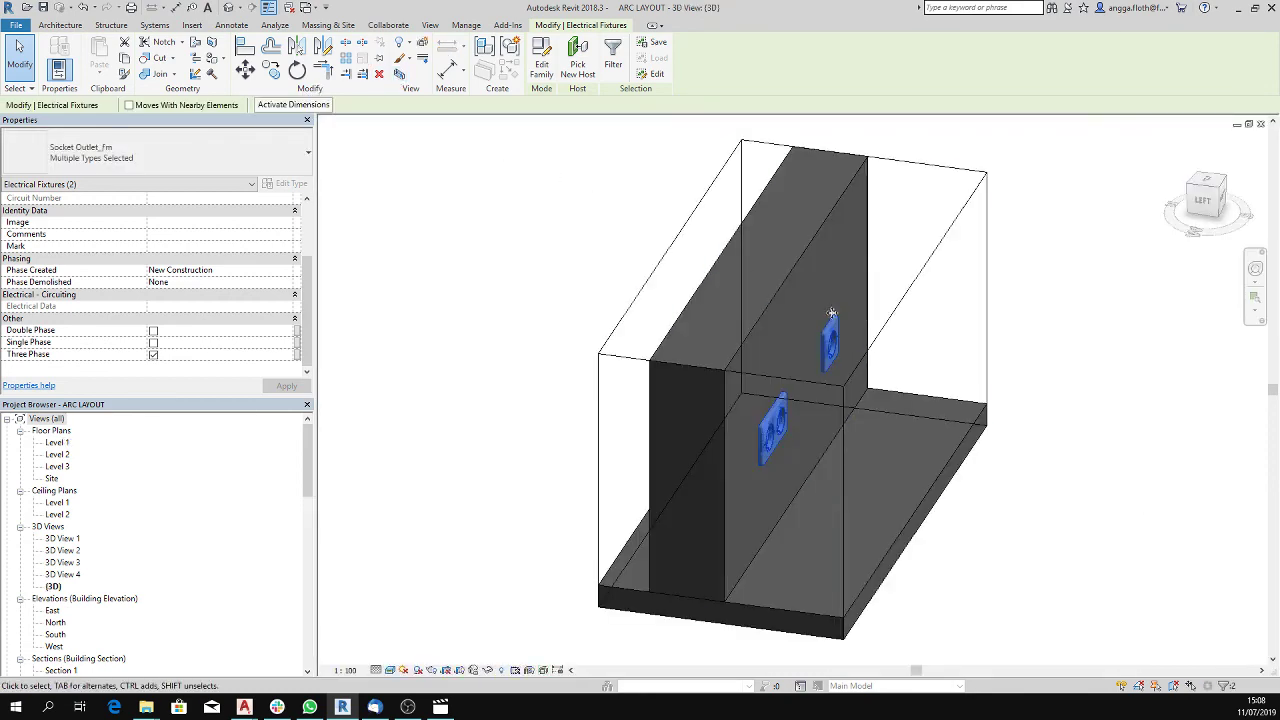
{"action": "middle_click_drag", "start_coordinate": [780, 380], "coordinate": [698, 382], "text": "shift"}
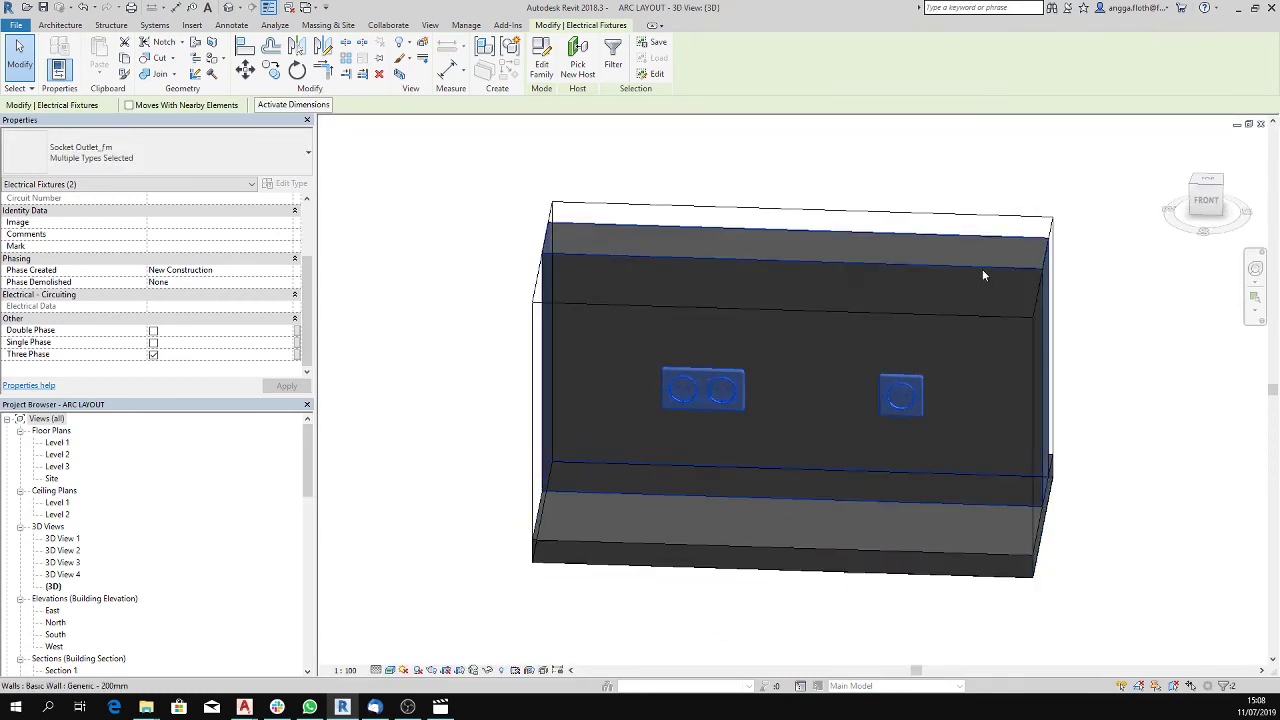
{"action": "left_click", "coordinate": [828, 160]}
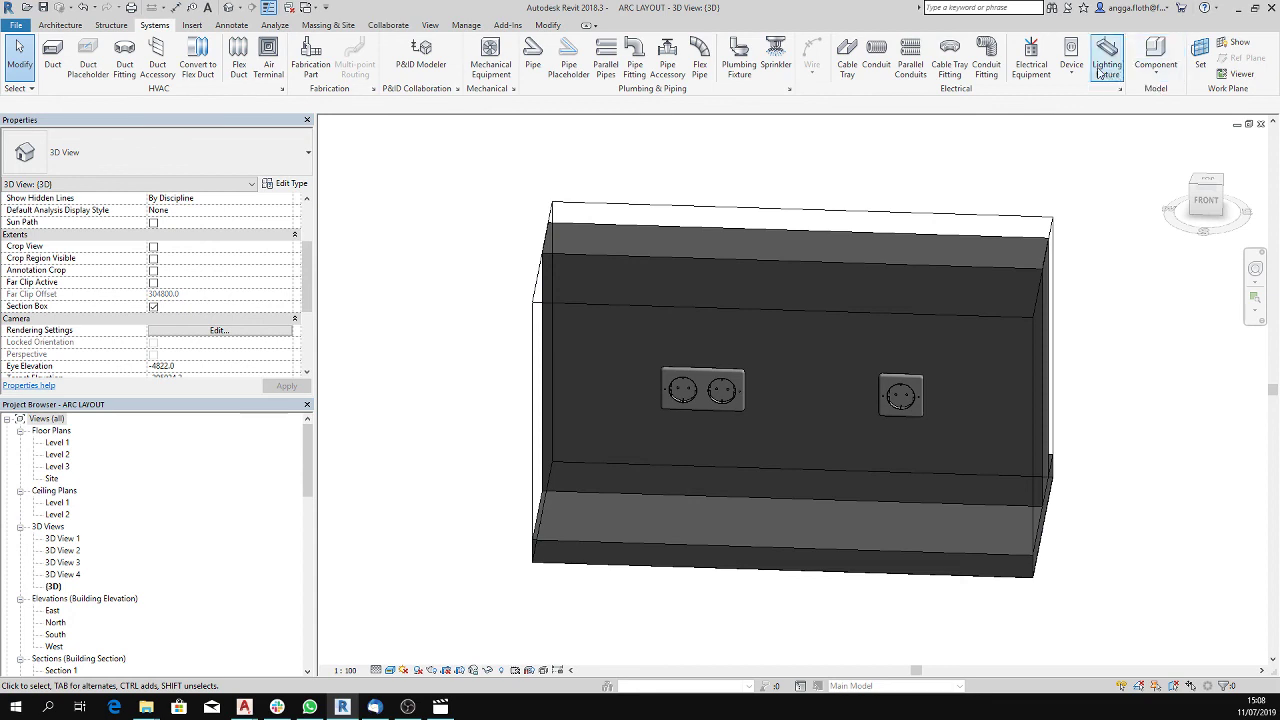
- Tile all open views and frame the family's plan and 3D views
{"action": "left_click", "coordinate": [428, 26]}
{"action": "left_click", "coordinate": [1088, 76]}
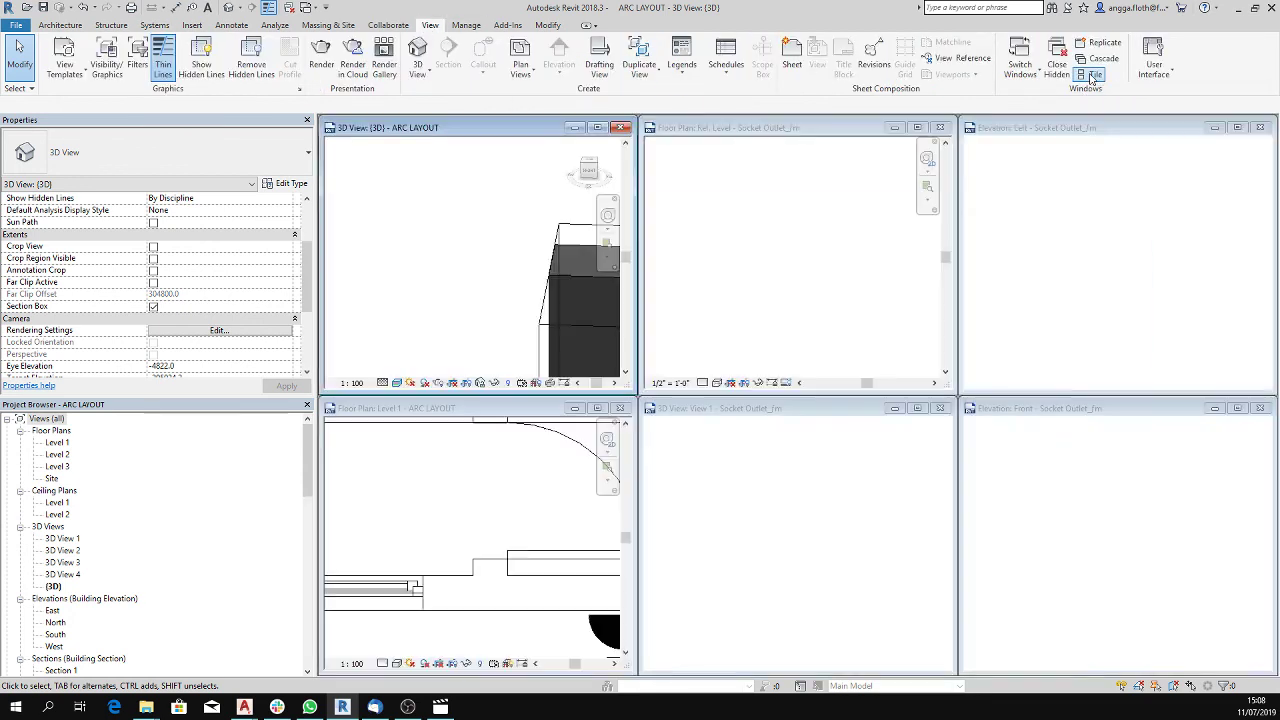
{"action": "mouse_move", "coordinate": [624, 343]}
{"action": "middle_mouse_down"}
{"action": "mouse_move", "coordinate": [494, 286]}
{"action": "mouse_move", "coordinate": [463, 289]}
{"action": "mouse_move", "coordinate": [363, 206]}
{"action": "middle_mouse_up"}
{"action": "left_click", "coordinate": [839, 306]}
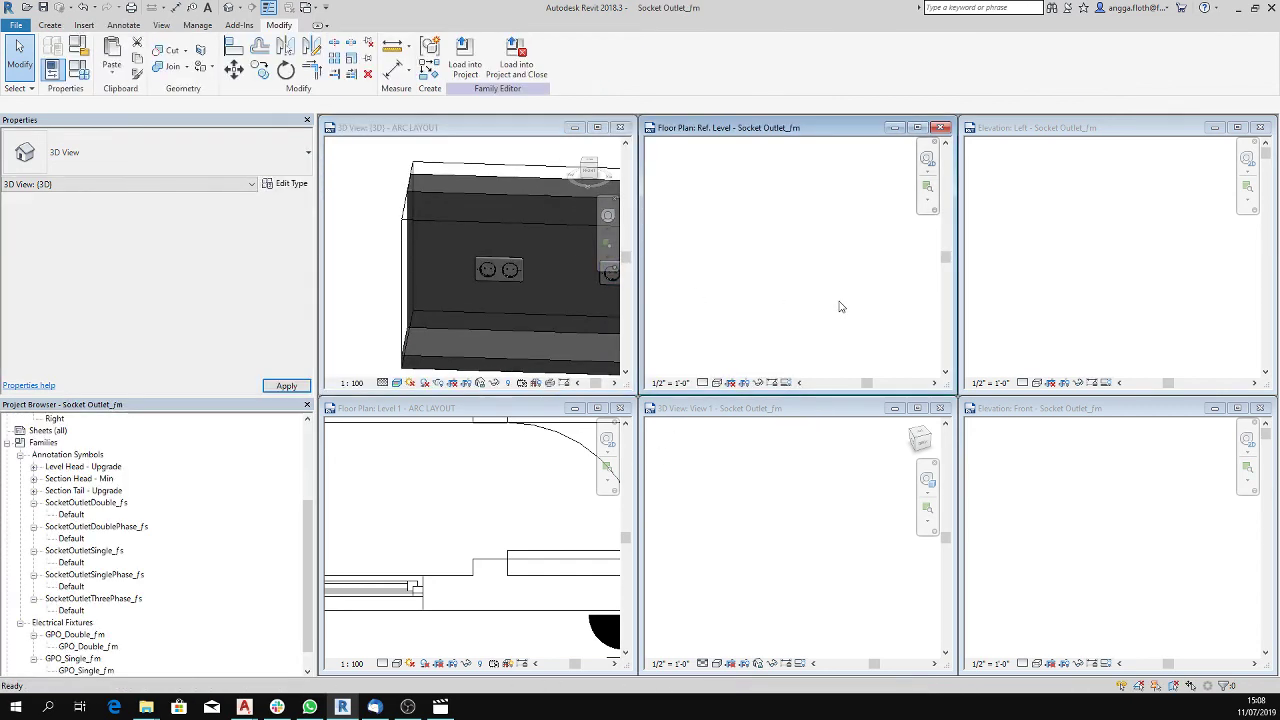
{"action": "middle_click_drag", "start_coordinate": [824, 309], "coordinate": [678, 281]}
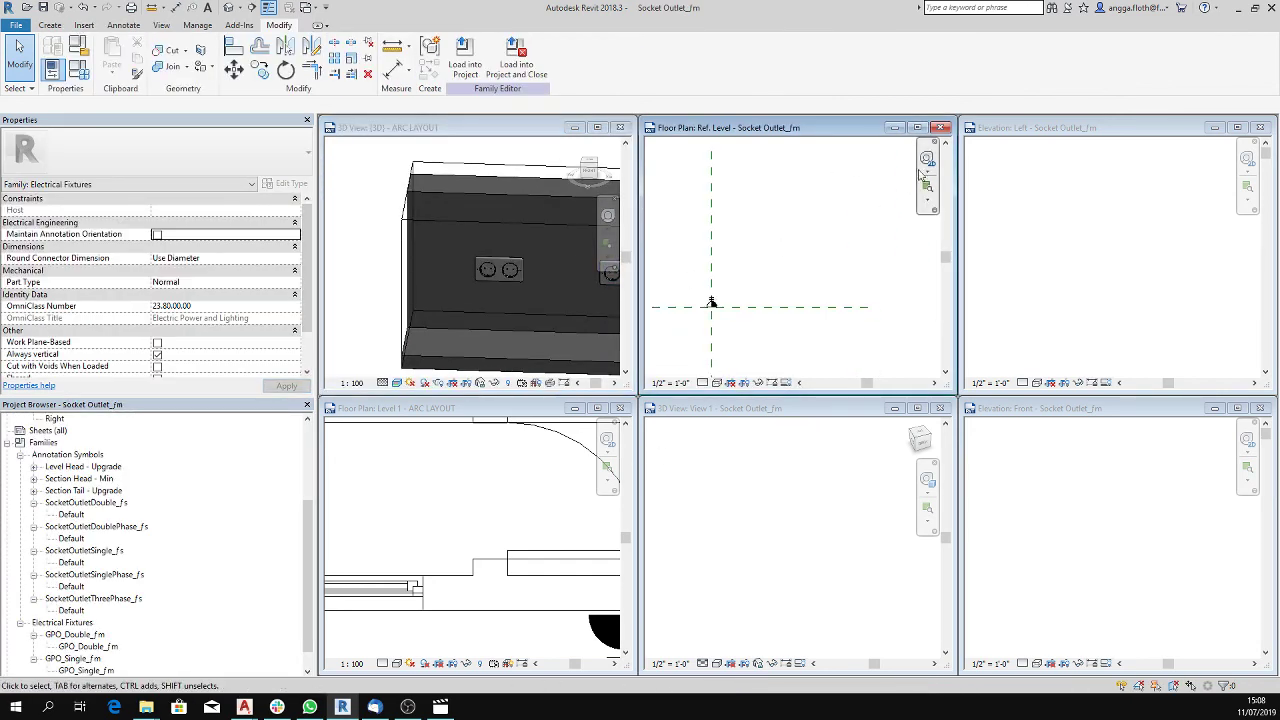
{"action": "middle_click_drag", "start_coordinate": [760, 288], "coordinate": [797, 277]}
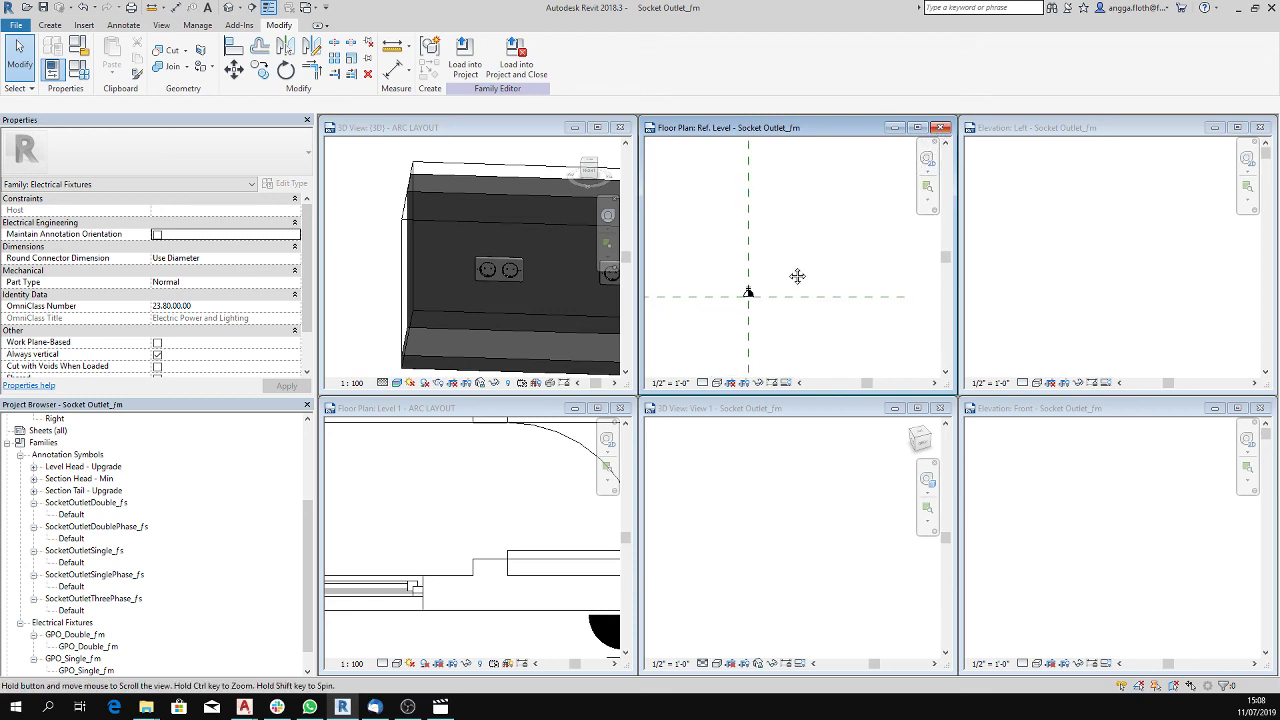
{"action": "left_click", "coordinate": [797, 520]}
{"action": "middle_click_drag", "start_coordinate": [915, 640], "coordinate": [713, 543]}
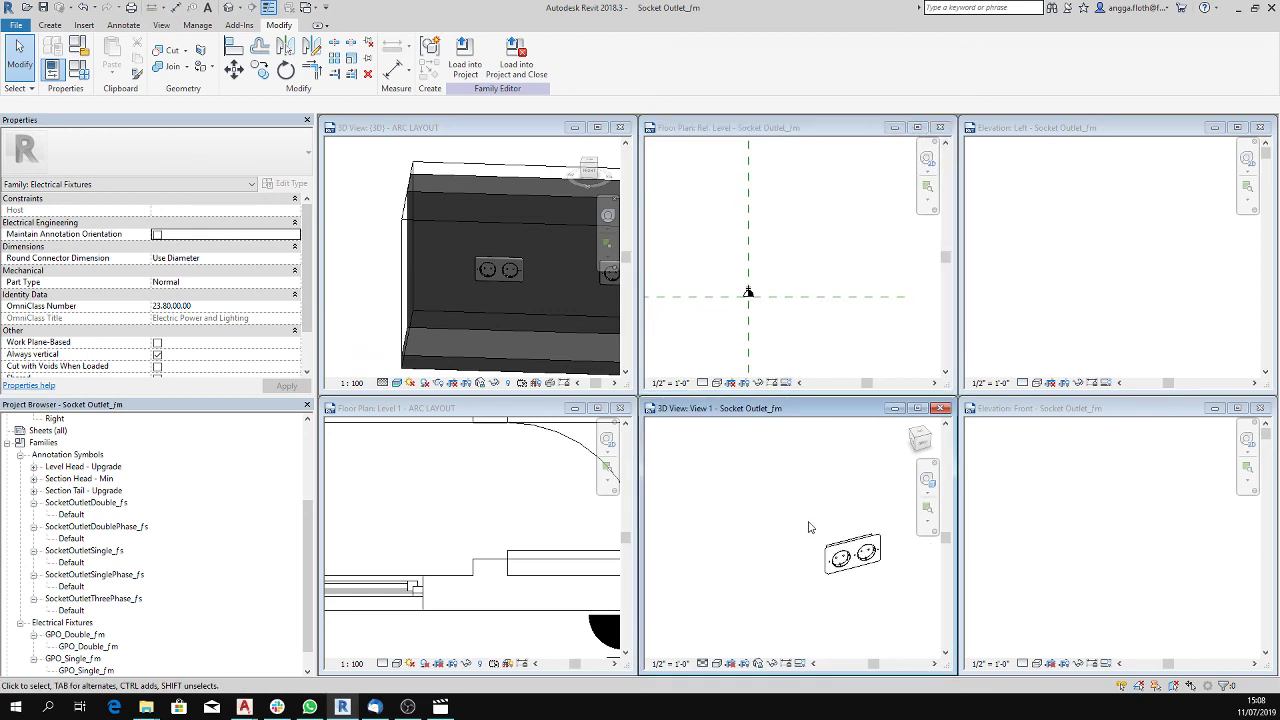
- Close the family's 3D view, front and left elevations, and reference level plan
{"action": "left_click", "coordinate": [941, 409]}
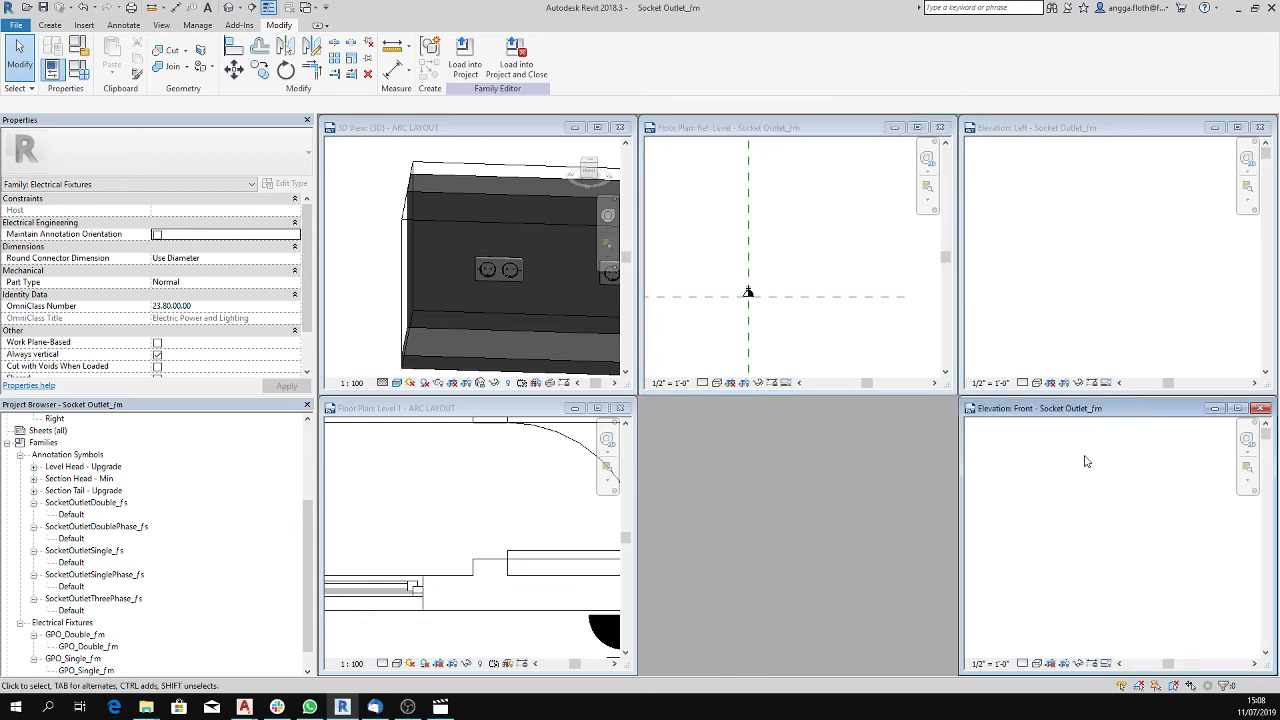
{"action": "left_click", "coordinate": [1262, 412]}
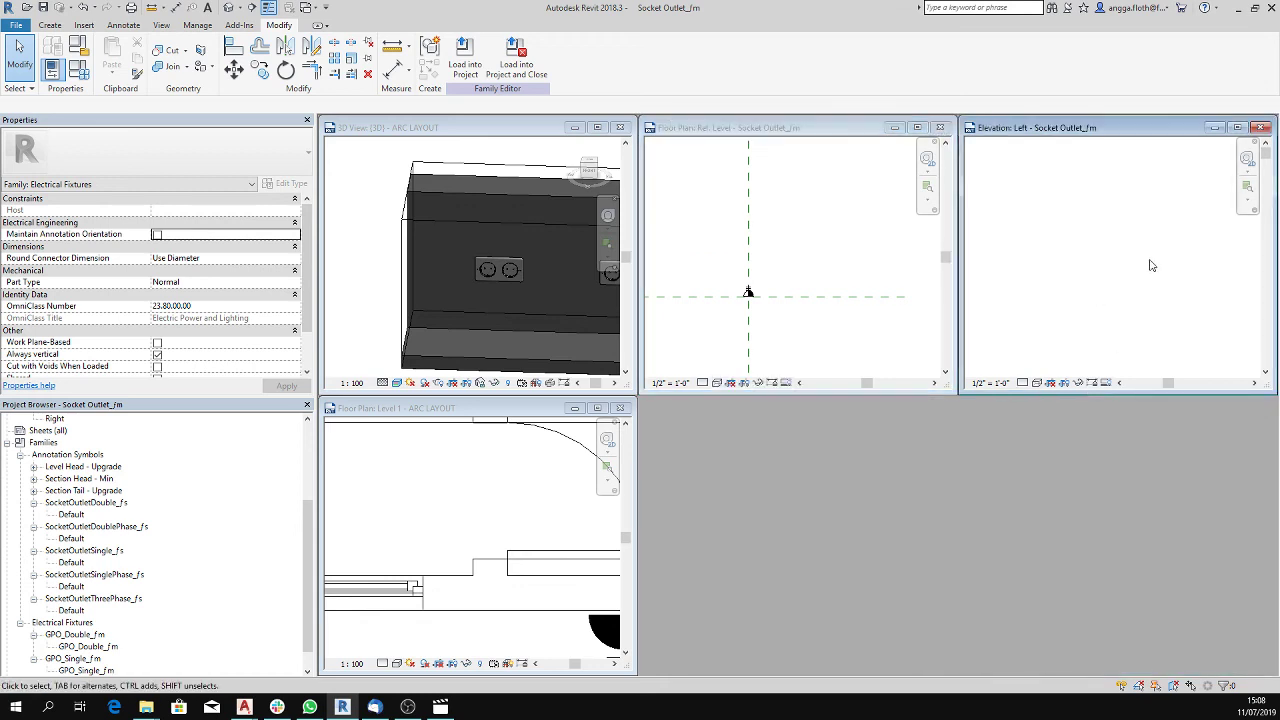
{"action": "left_click", "coordinate": [1260, 127]}
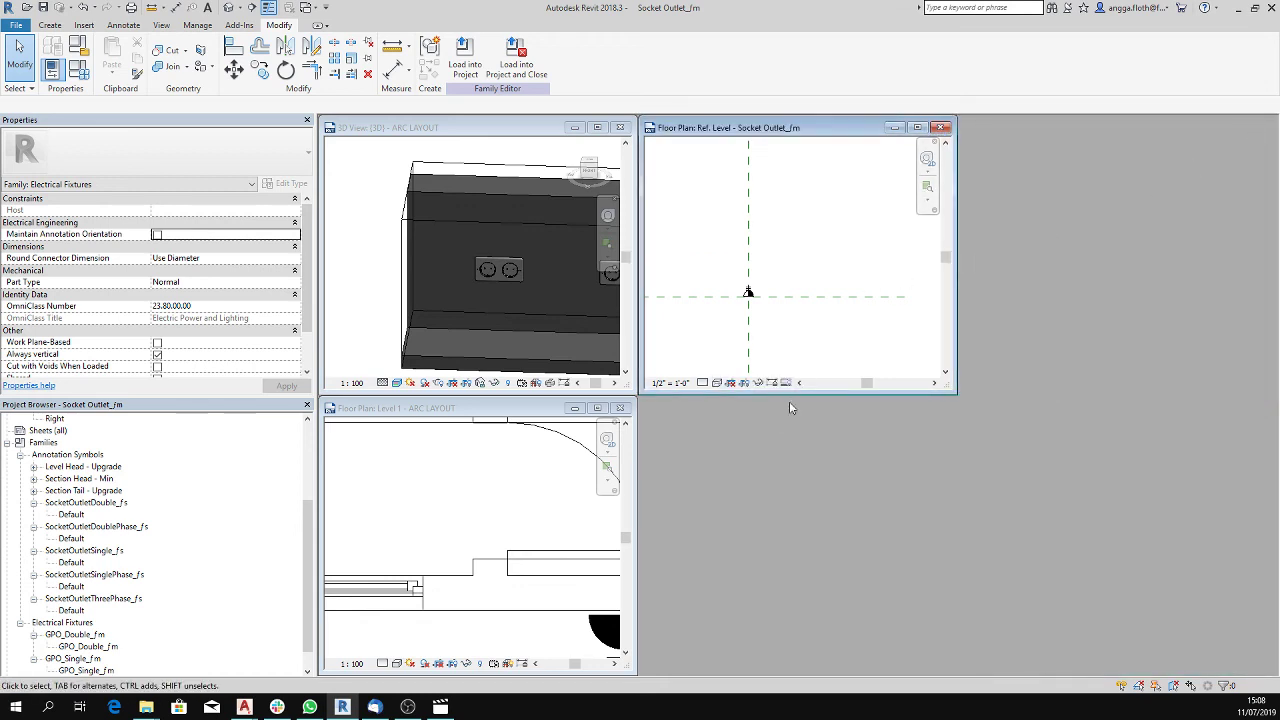
{"action": "left_click", "coordinate": [941, 127]}
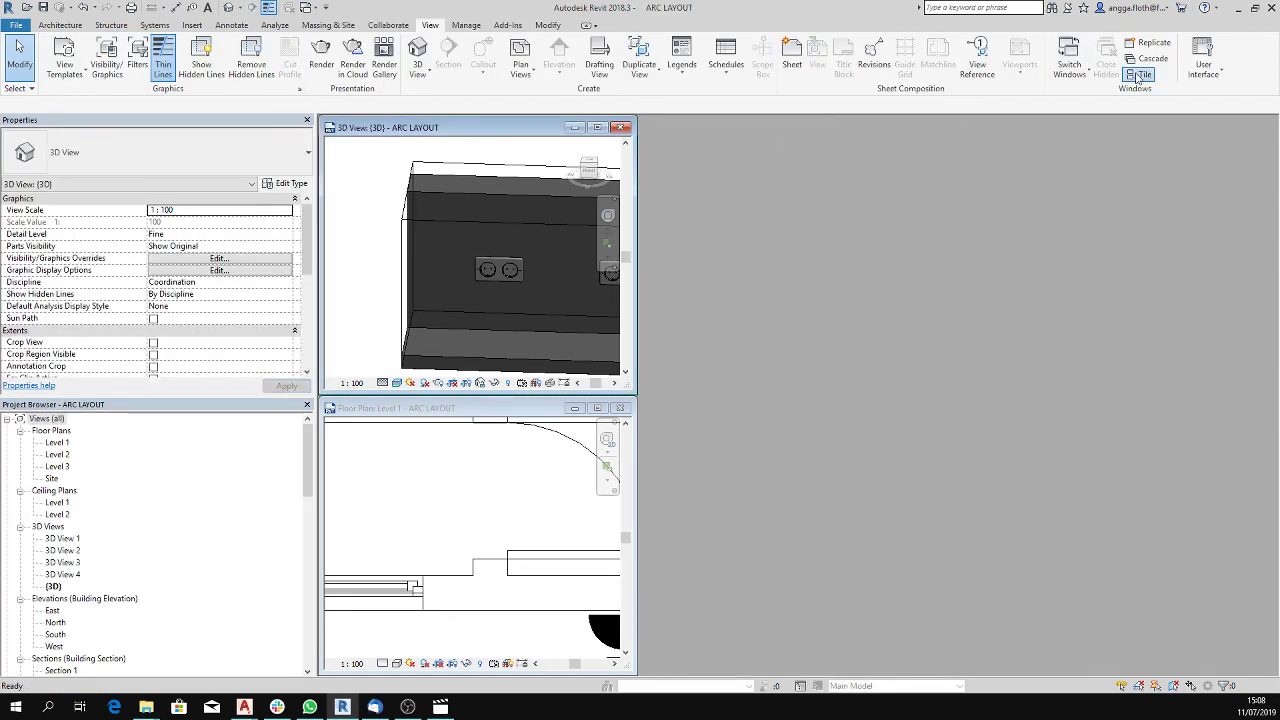
- Tile the remaining project views and inspect both outlets in the Level 1 plan
{"action": "left_click", "coordinate": [1140, 75]}
{"action": "left_click", "coordinate": [945, 451]}
{"action": "left_click", "coordinate": [606, 439]}
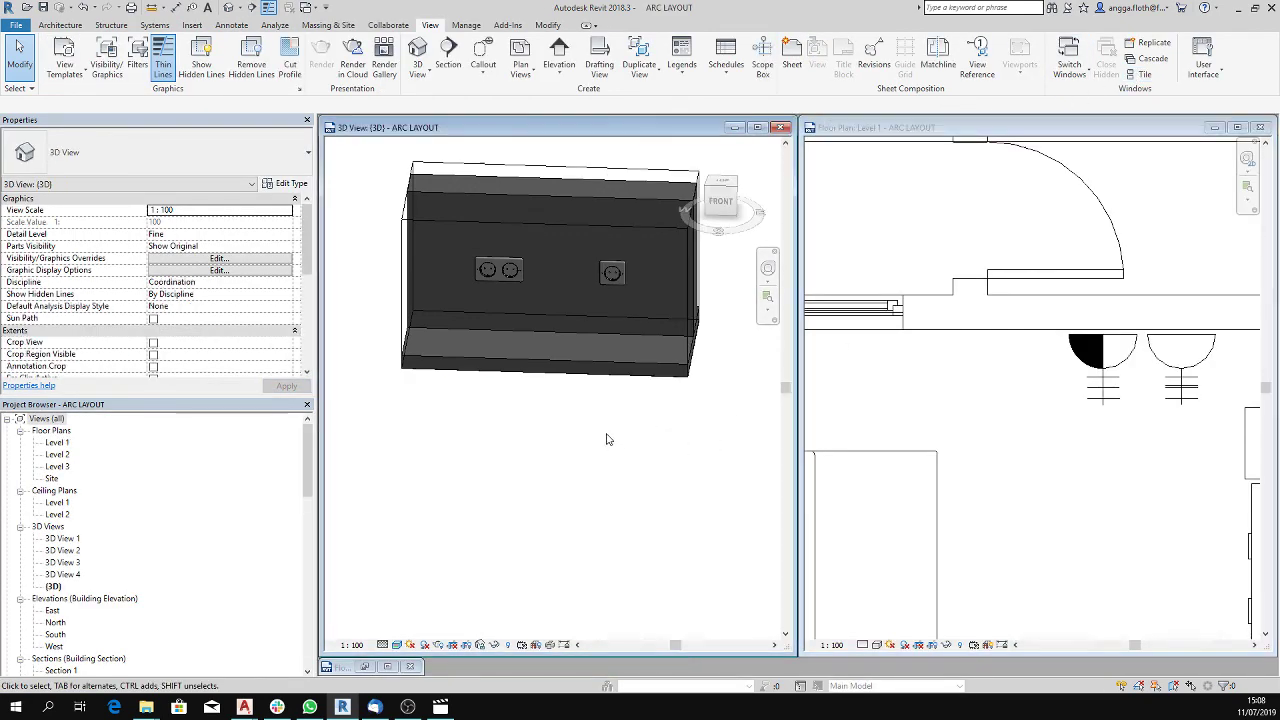
{"action": "scroll", "coordinate": [606, 439], "scroll_direction": "up", "scroll_amount": 2}
{"action": "scroll", "coordinate": [506, 417], "scroll_direction": "up", "scroll_amount": 2}
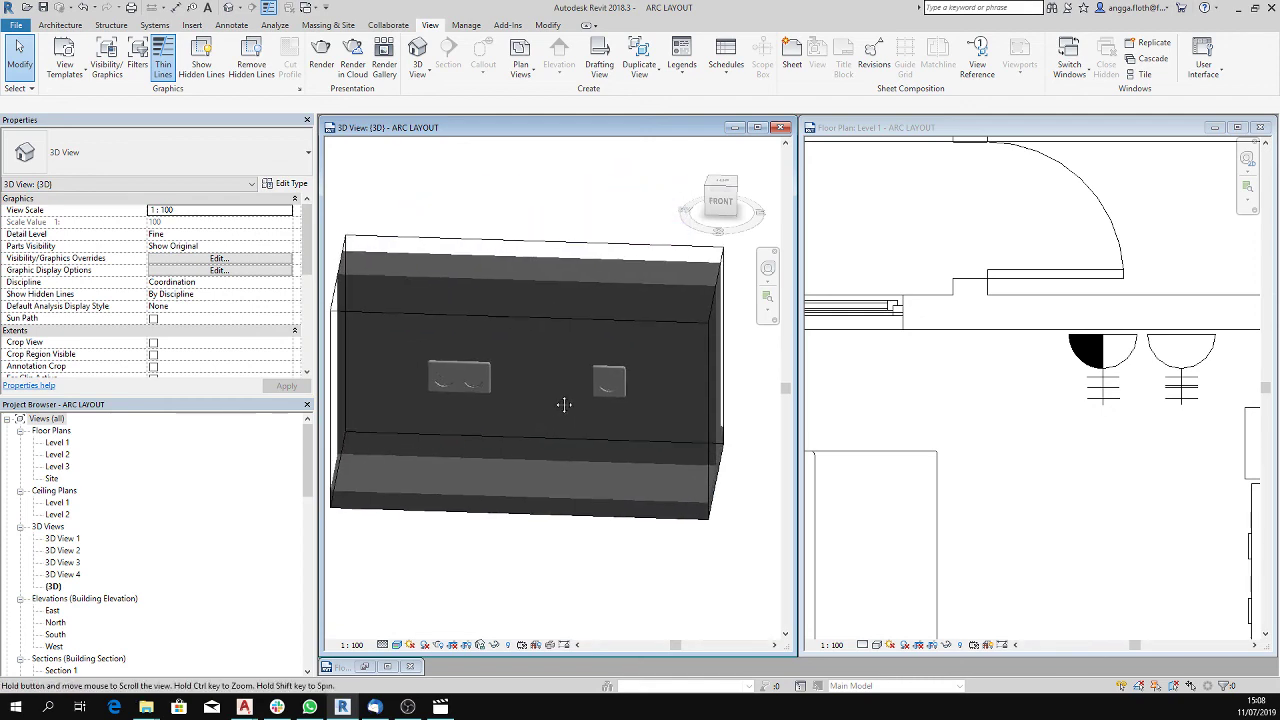
{"action": "left_click", "coordinate": [1090, 372]}
{"action": "left_click", "coordinate": [1105, 386]}
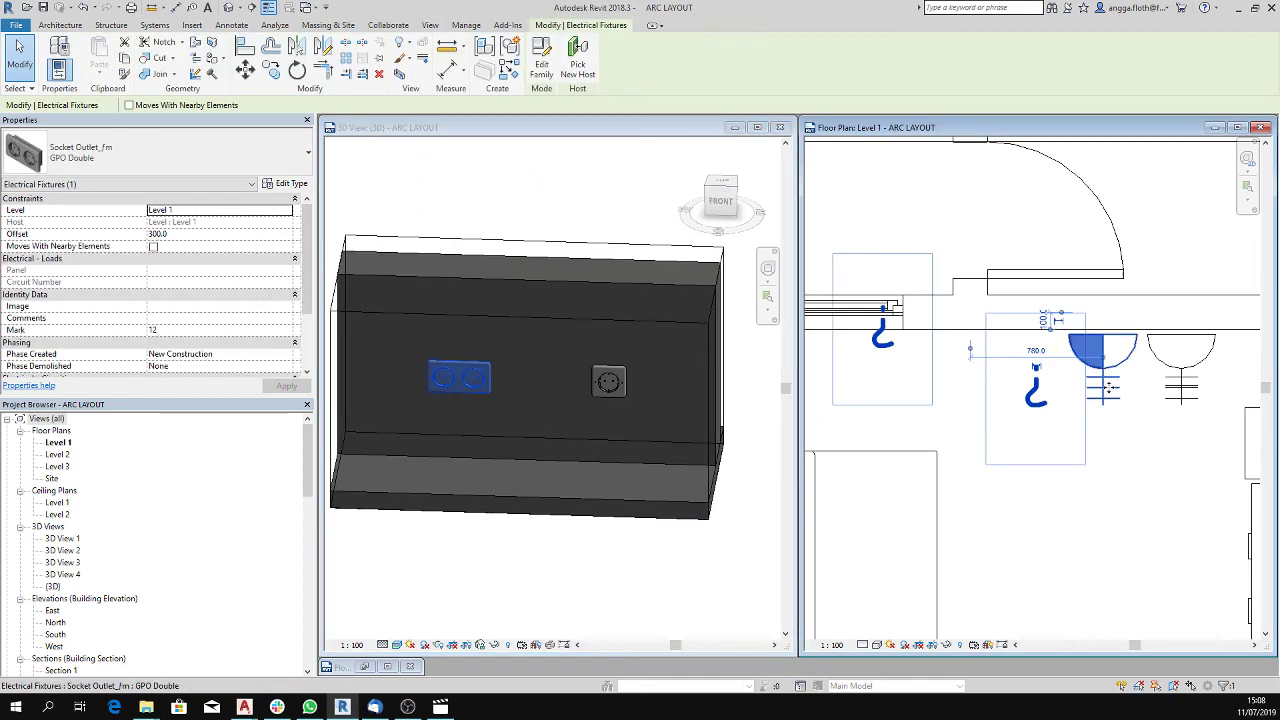
{"action": "key", "text": "Escape"}
{"action": "left_click", "coordinate": [1183, 390]}
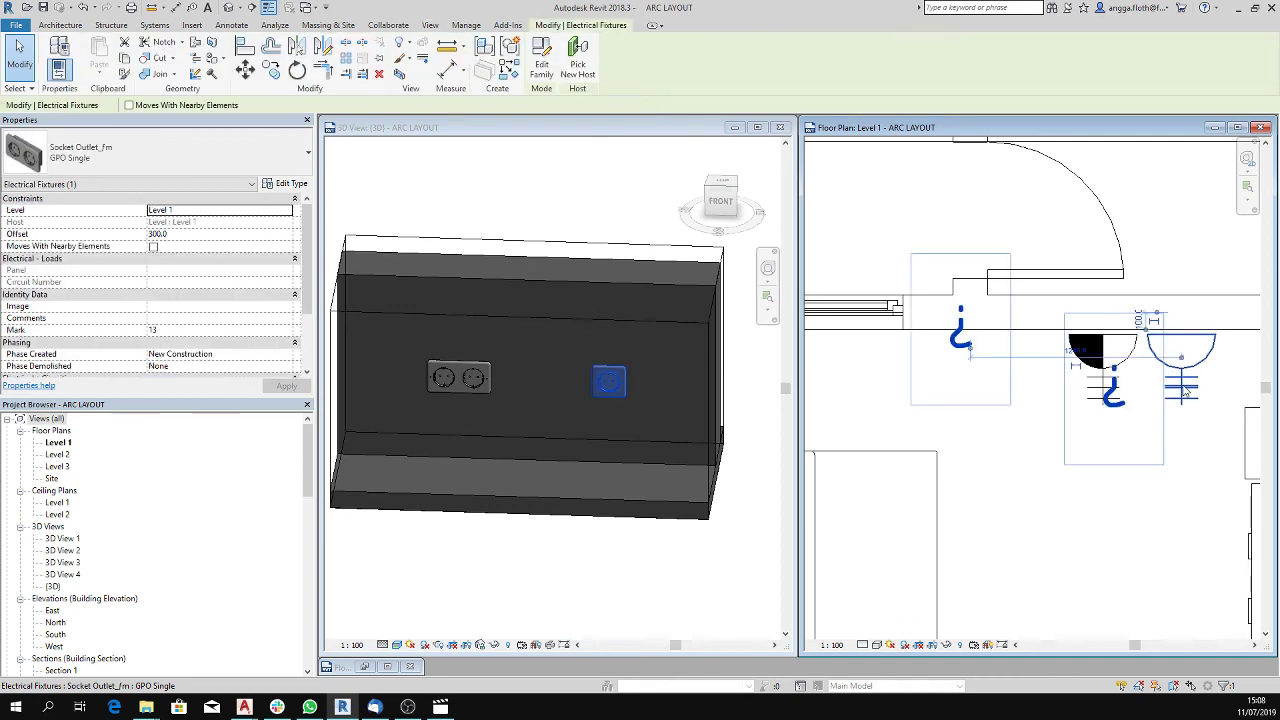
{"action": "key", "text": "Escape"}
- Change the left double outlet's type to GPO Single
{"action": "left_click", "coordinate": [460, 377]}
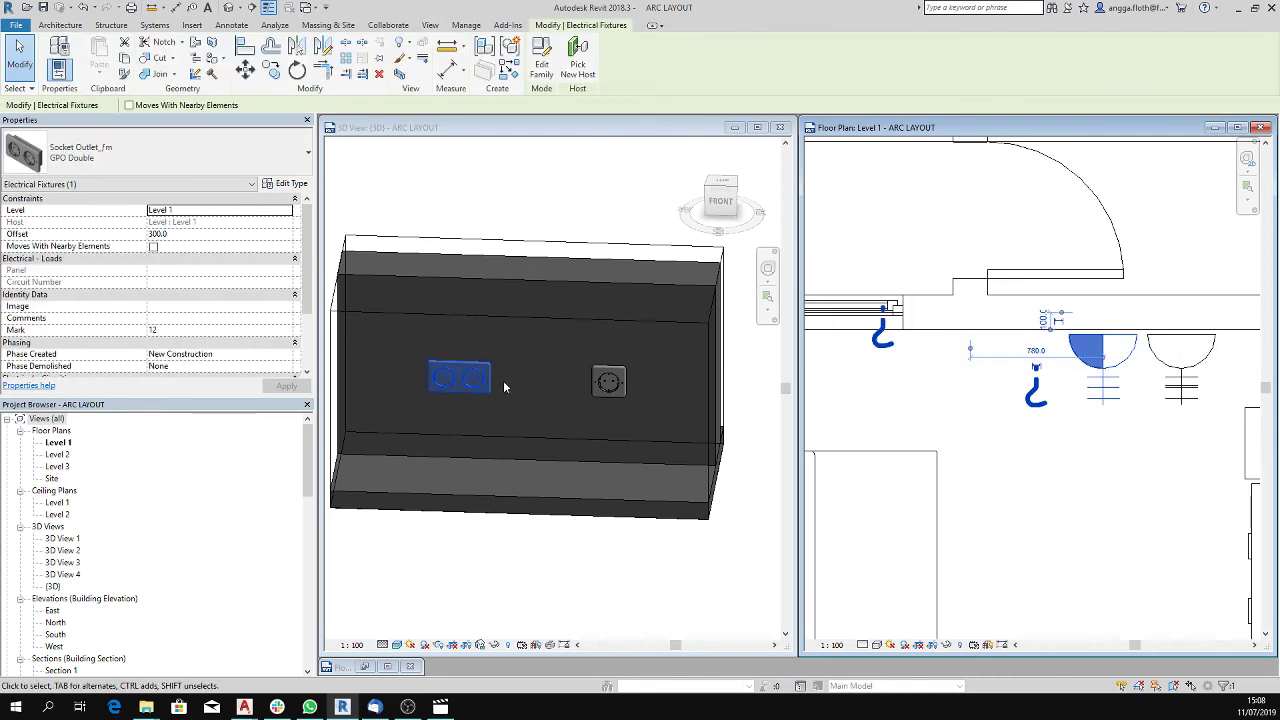
{"action": "left_click", "coordinate": [65, 157]}
{"action": "left_click", "coordinate": [110, 254]}
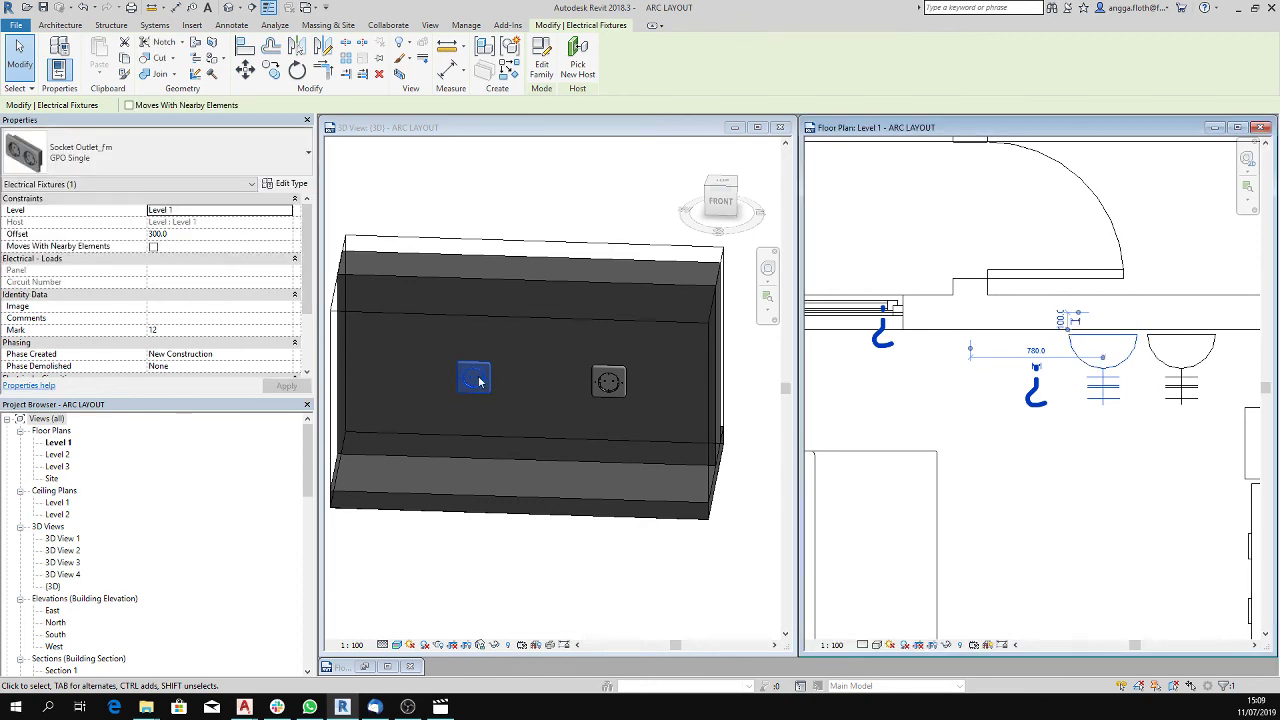
{"action": "key", "text": "Escape"}
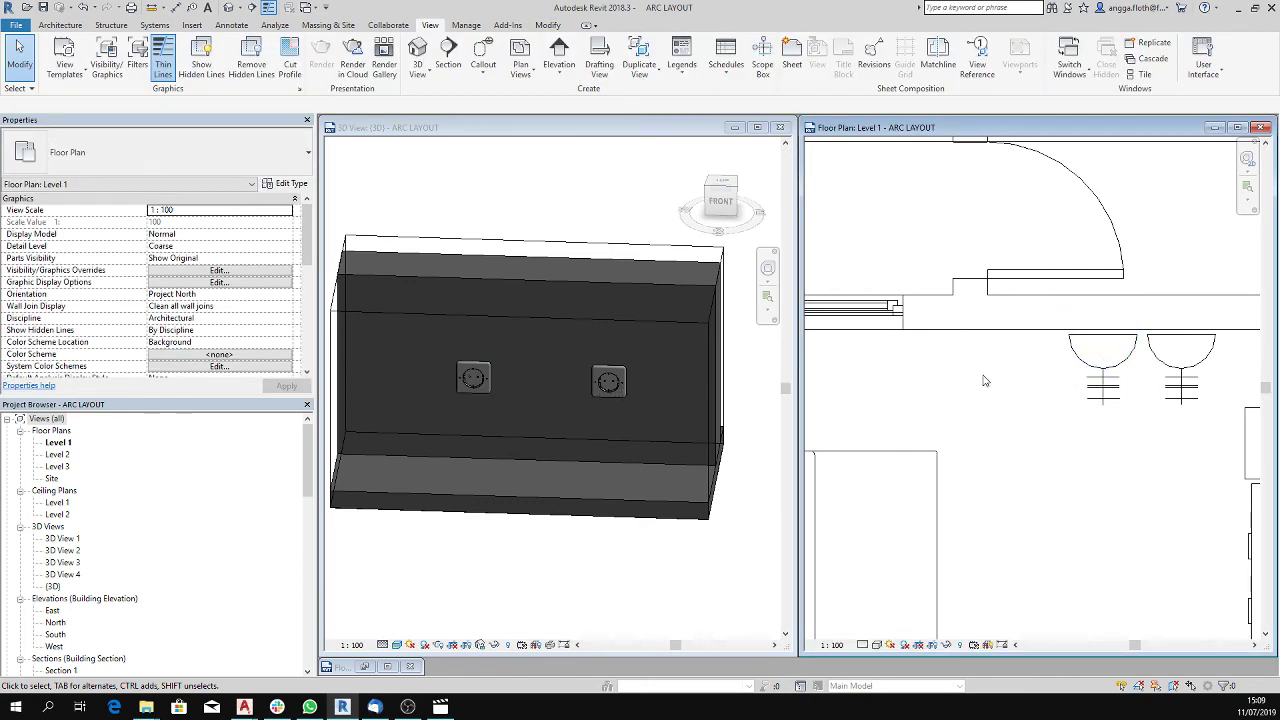
- Switch the left outlet's plan symbol from Three Phase to Single Phase
{"action": "left_click", "coordinate": [1141, 379]}
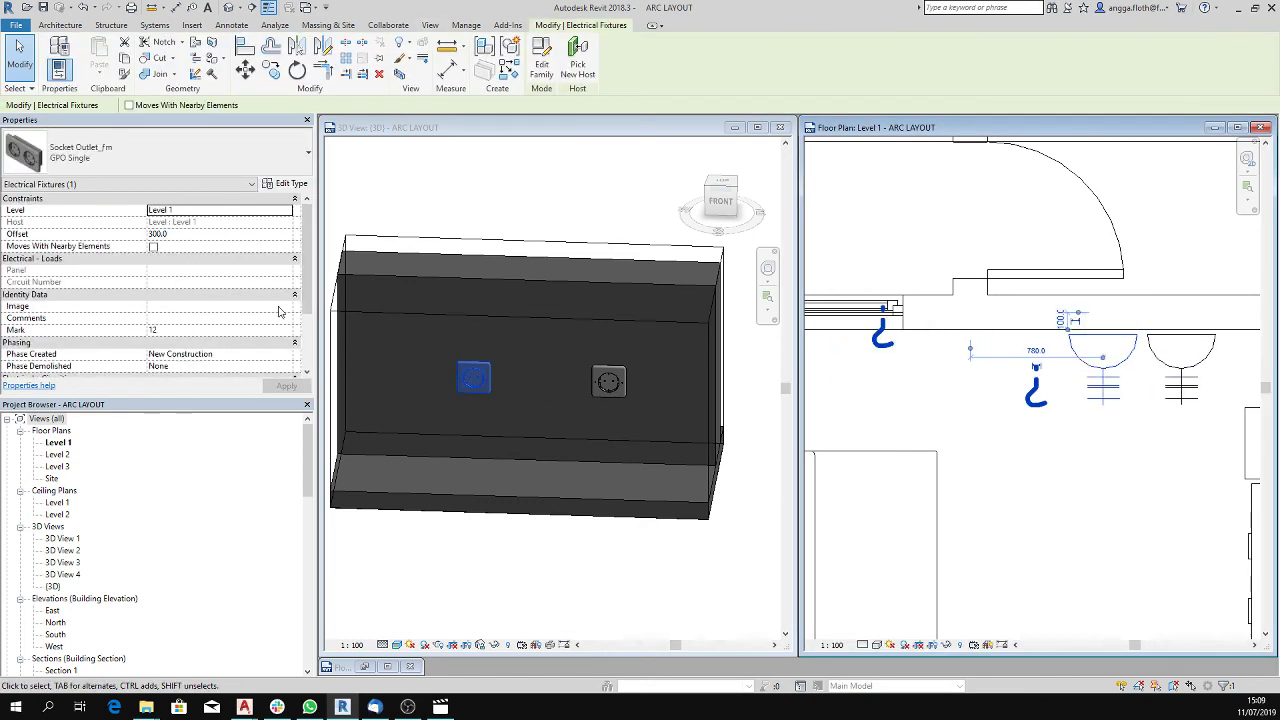
{"action": "scroll", "coordinate": [200, 320], "scroll_direction": "down", "scroll_amount": 2}
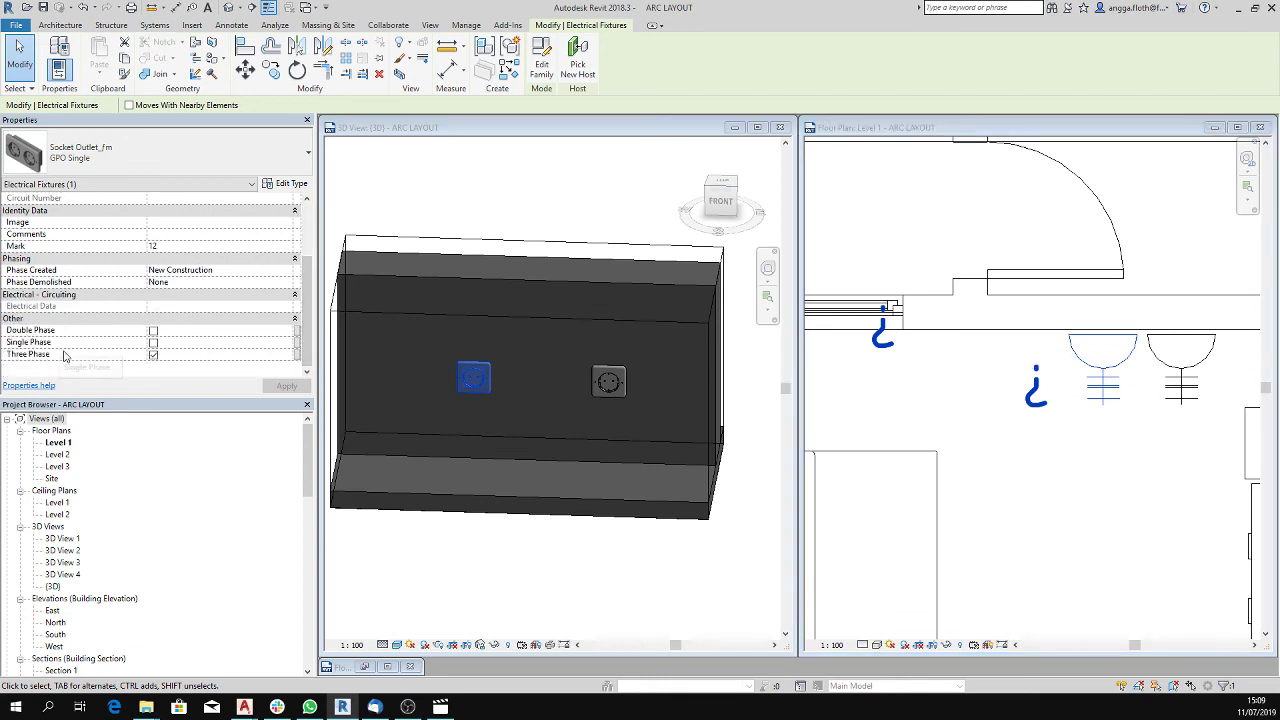
{"action": "left_click", "coordinate": [153, 355]}
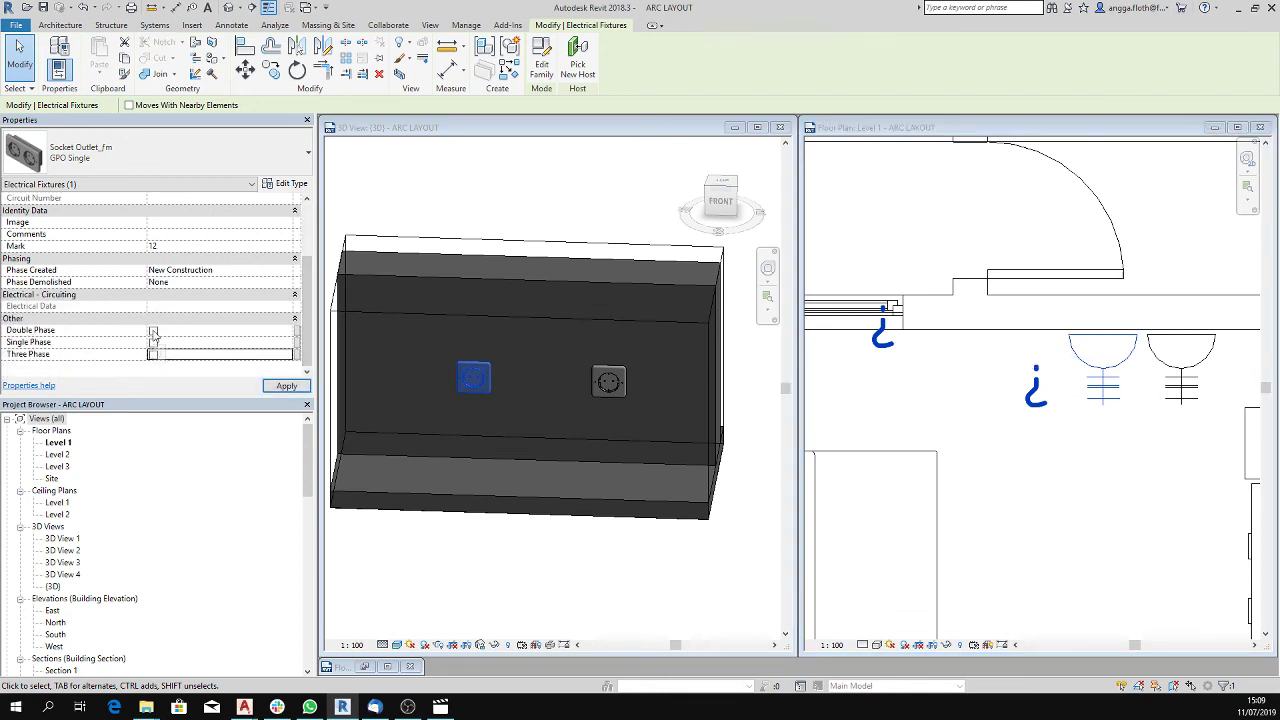
{"action": "left_click", "coordinate": [153, 343]}
{"action": "left_click", "coordinate": [1087, 402]}
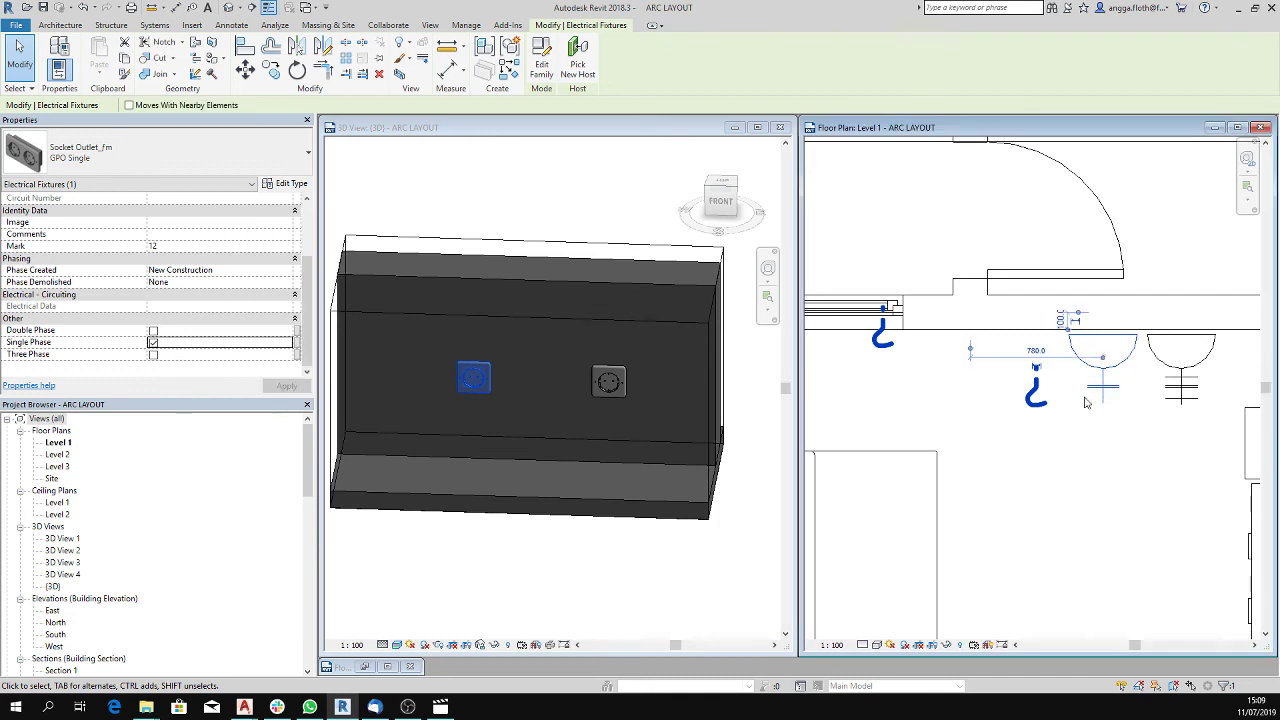
{"action": "left_click", "coordinate": [1085, 451]}
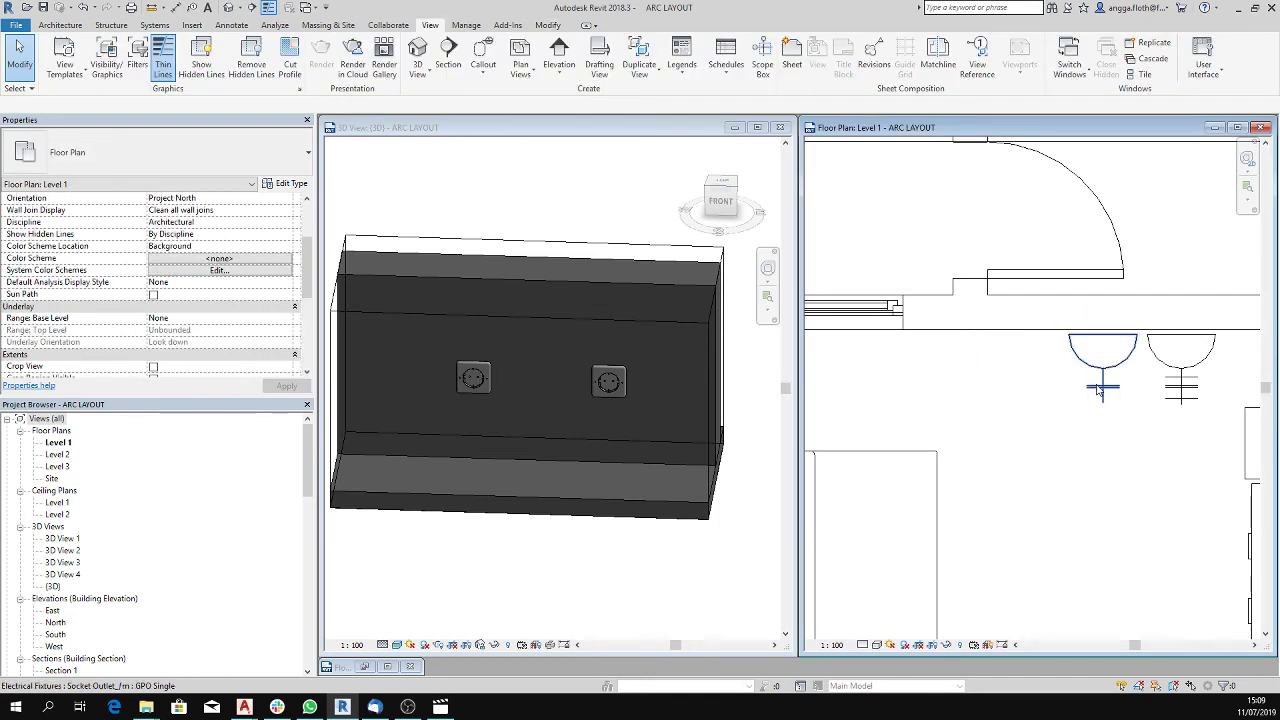
- Give the right outlet Double Phase instead of Three Phase and type GPO Double
{"action": "left_click", "coordinate": [1176, 380]}
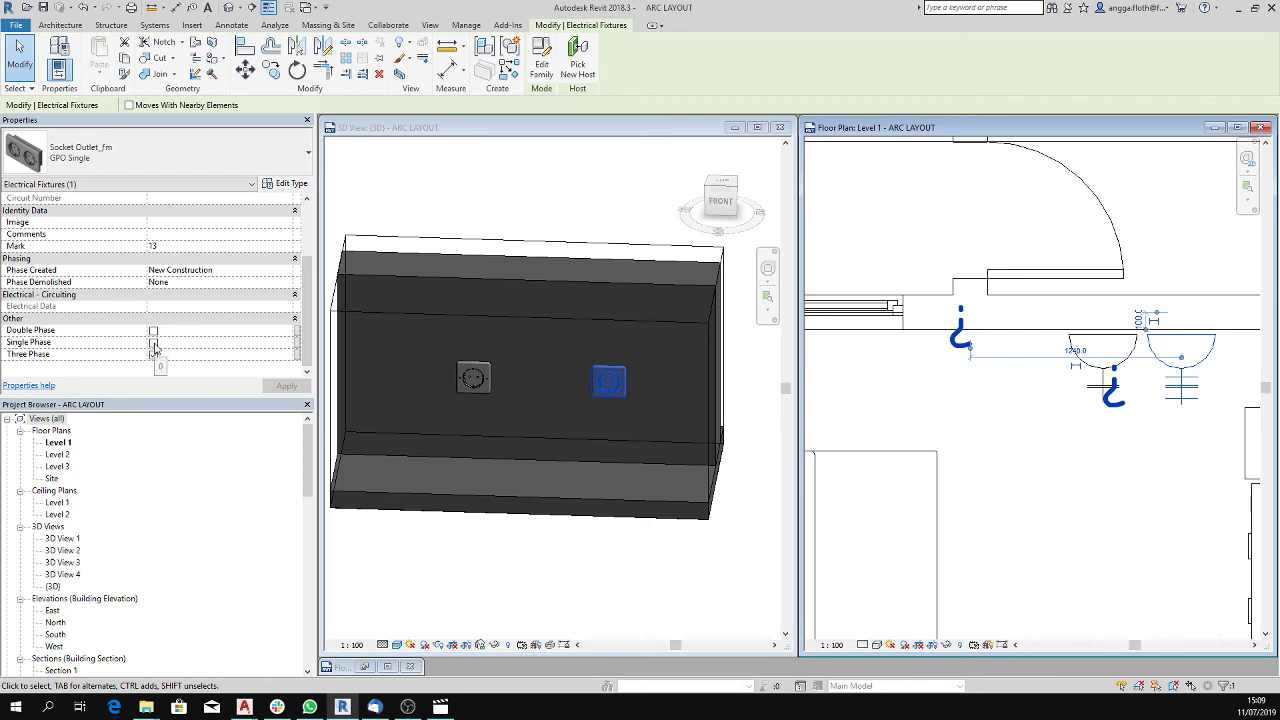
{"action": "left_click", "coordinate": [153, 331]}
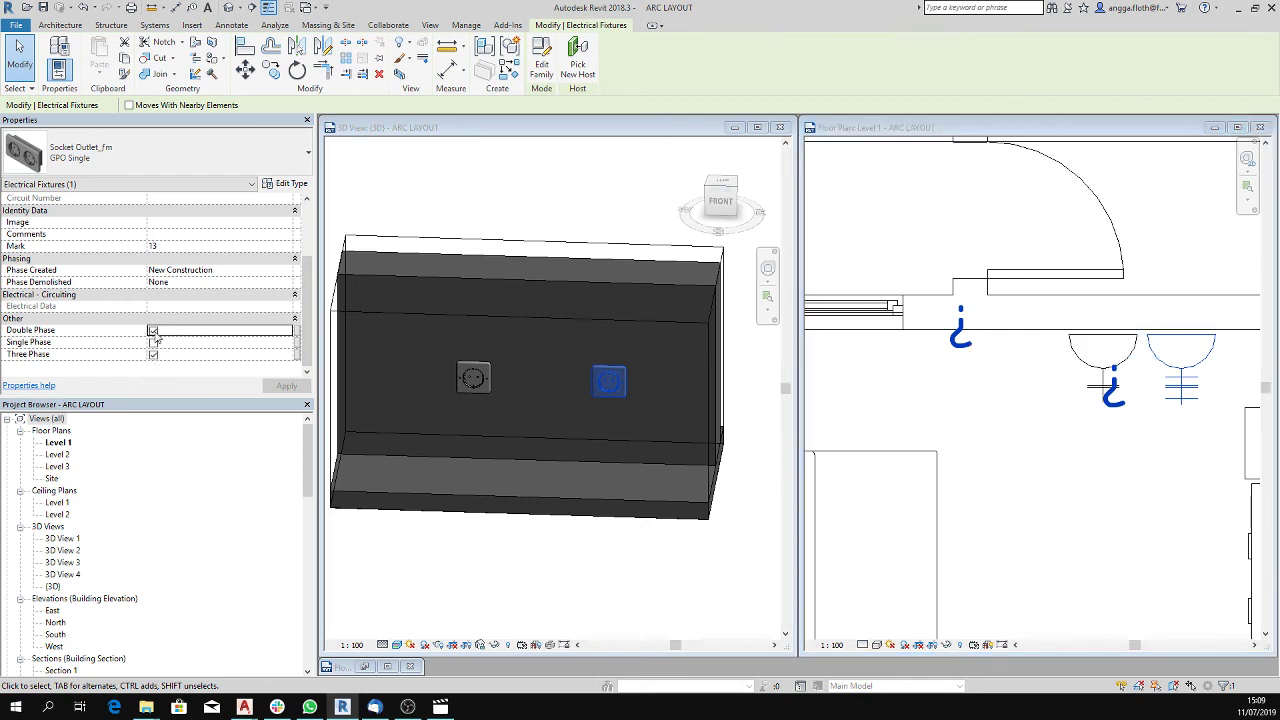
{"action": "left_click", "coordinate": [153, 354]}
{"action": "left_click", "coordinate": [168, 148]}
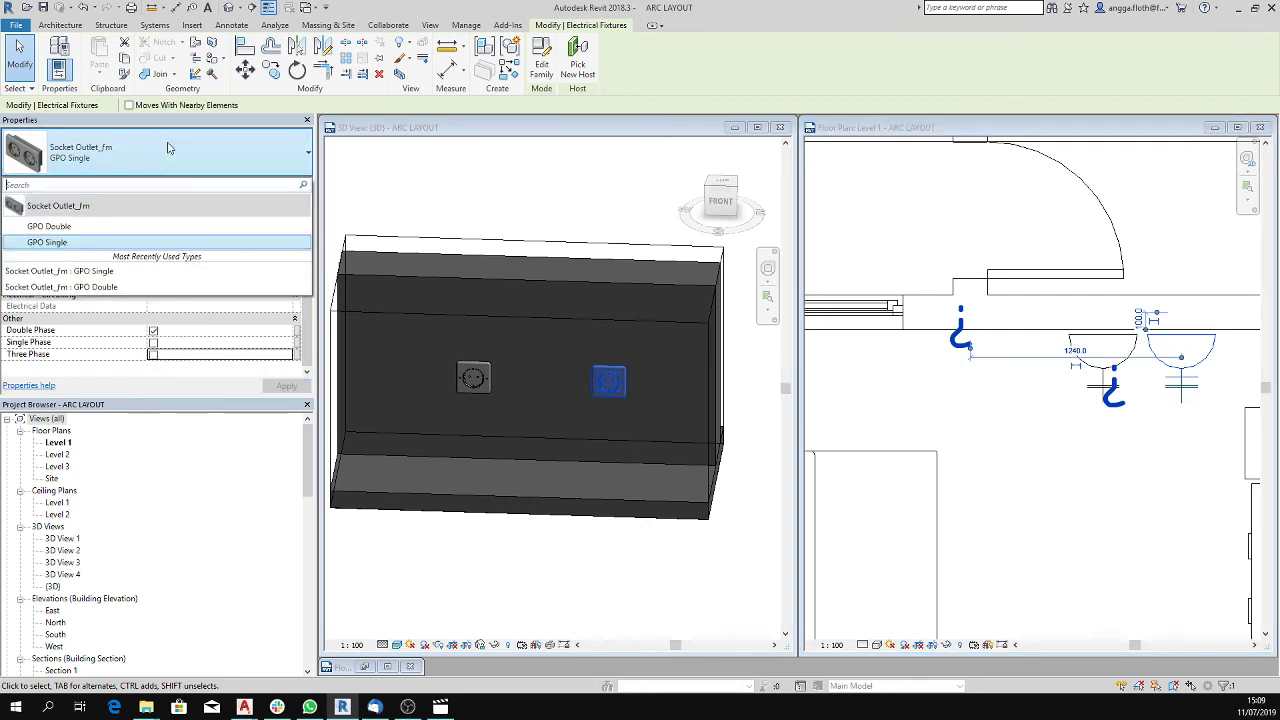
{"action": "left_click", "coordinate": [96, 228]}
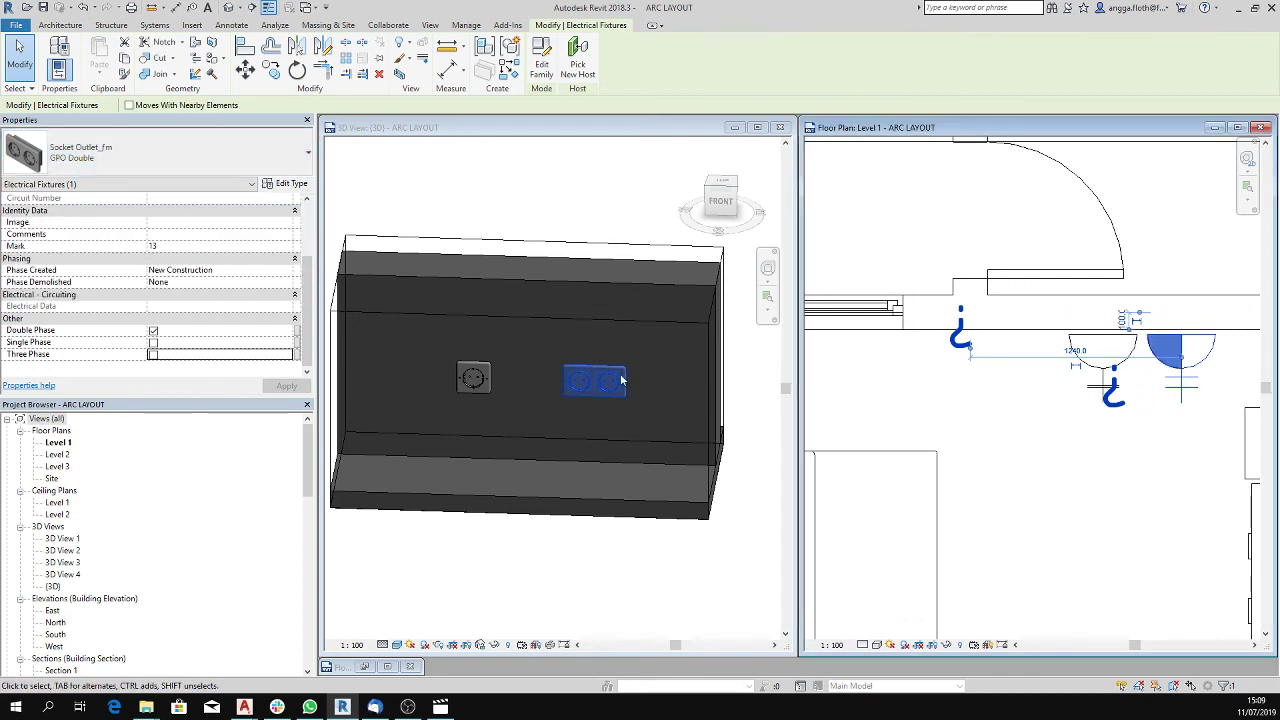
{"action": "left_click", "coordinate": [870, 540]}
{"action": "key", "text": "Escape"}
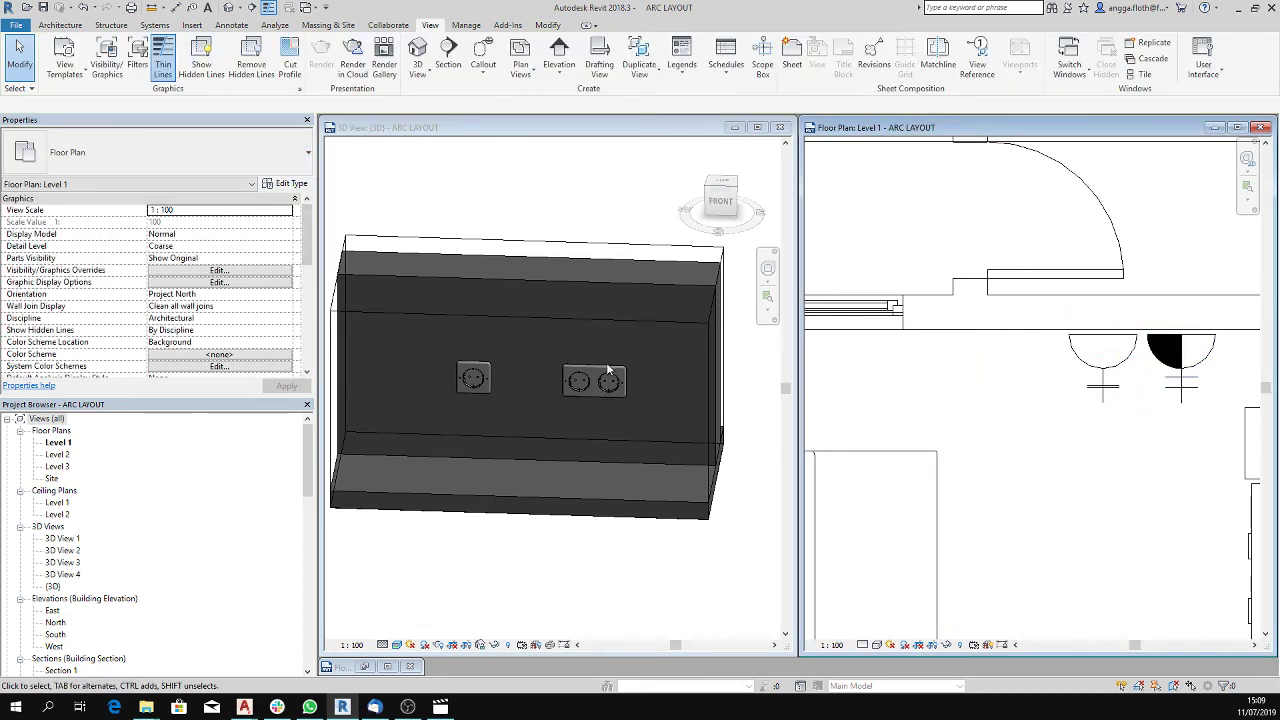
{"action": "scroll", "coordinate": [622, 378], "scroll_direction": "down", "scroll_amount": 2}
{"action": "scroll", "coordinate": [552, 350], "scroll_direction": "up", "scroll_amount": 2}
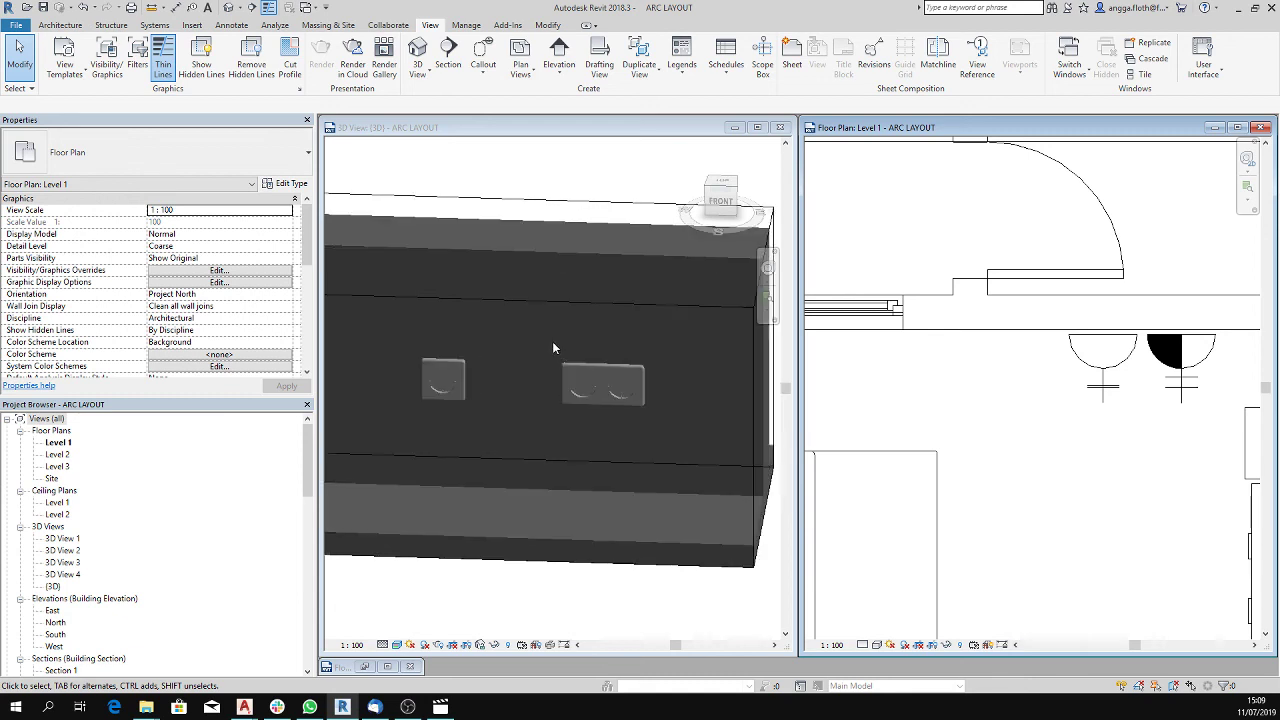